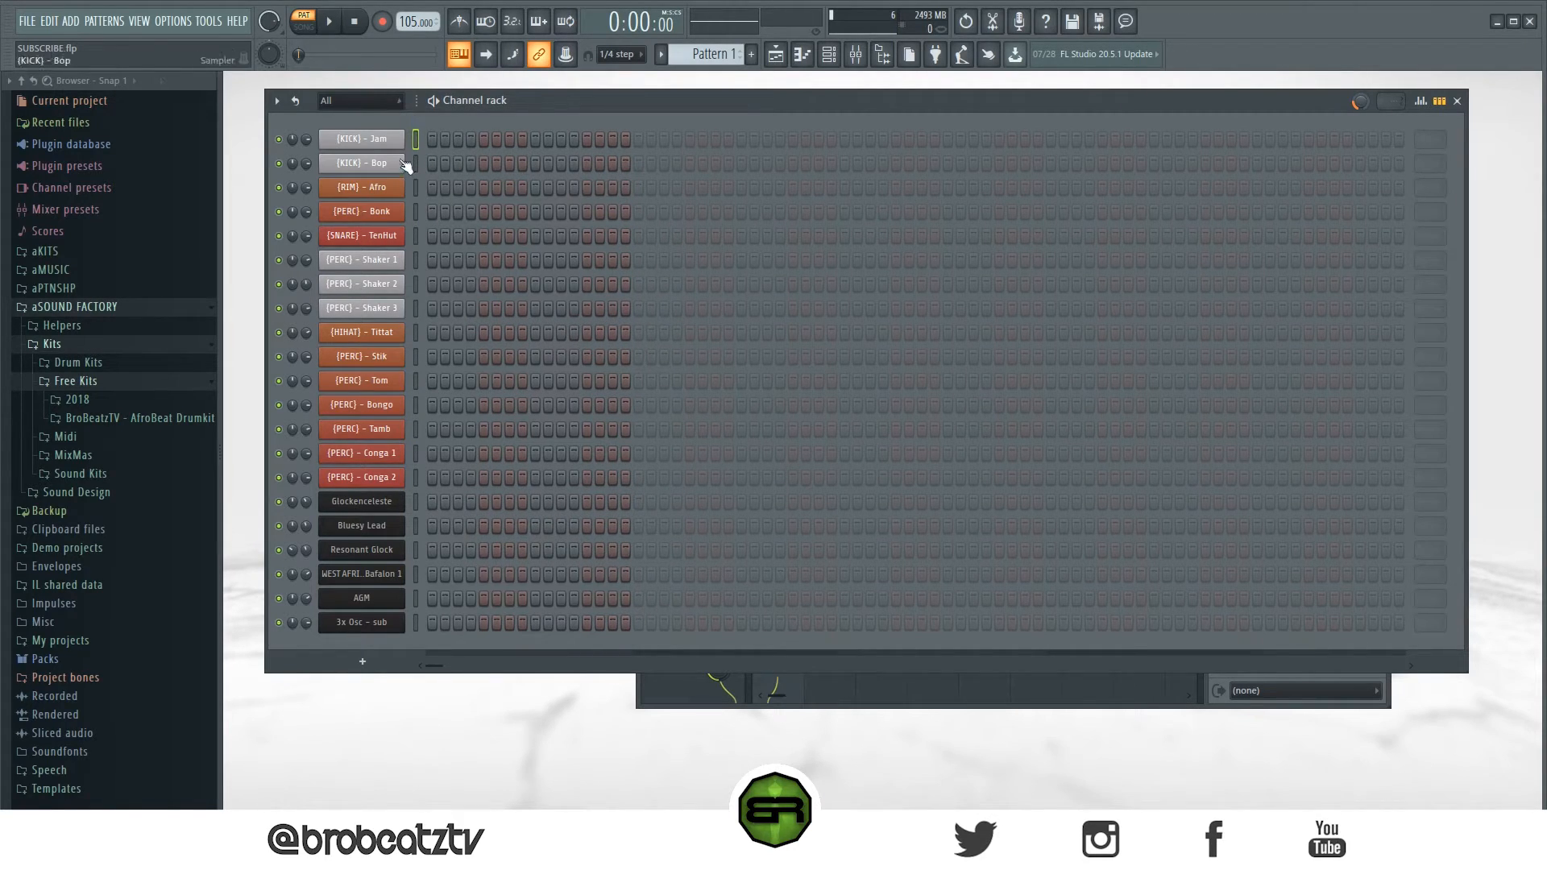
# - Add the C Major scale from the Helpers > Musical Scales folder as a new channel and collapse the aSOUND FACTORY folder
pyautogui.click(97, 325)
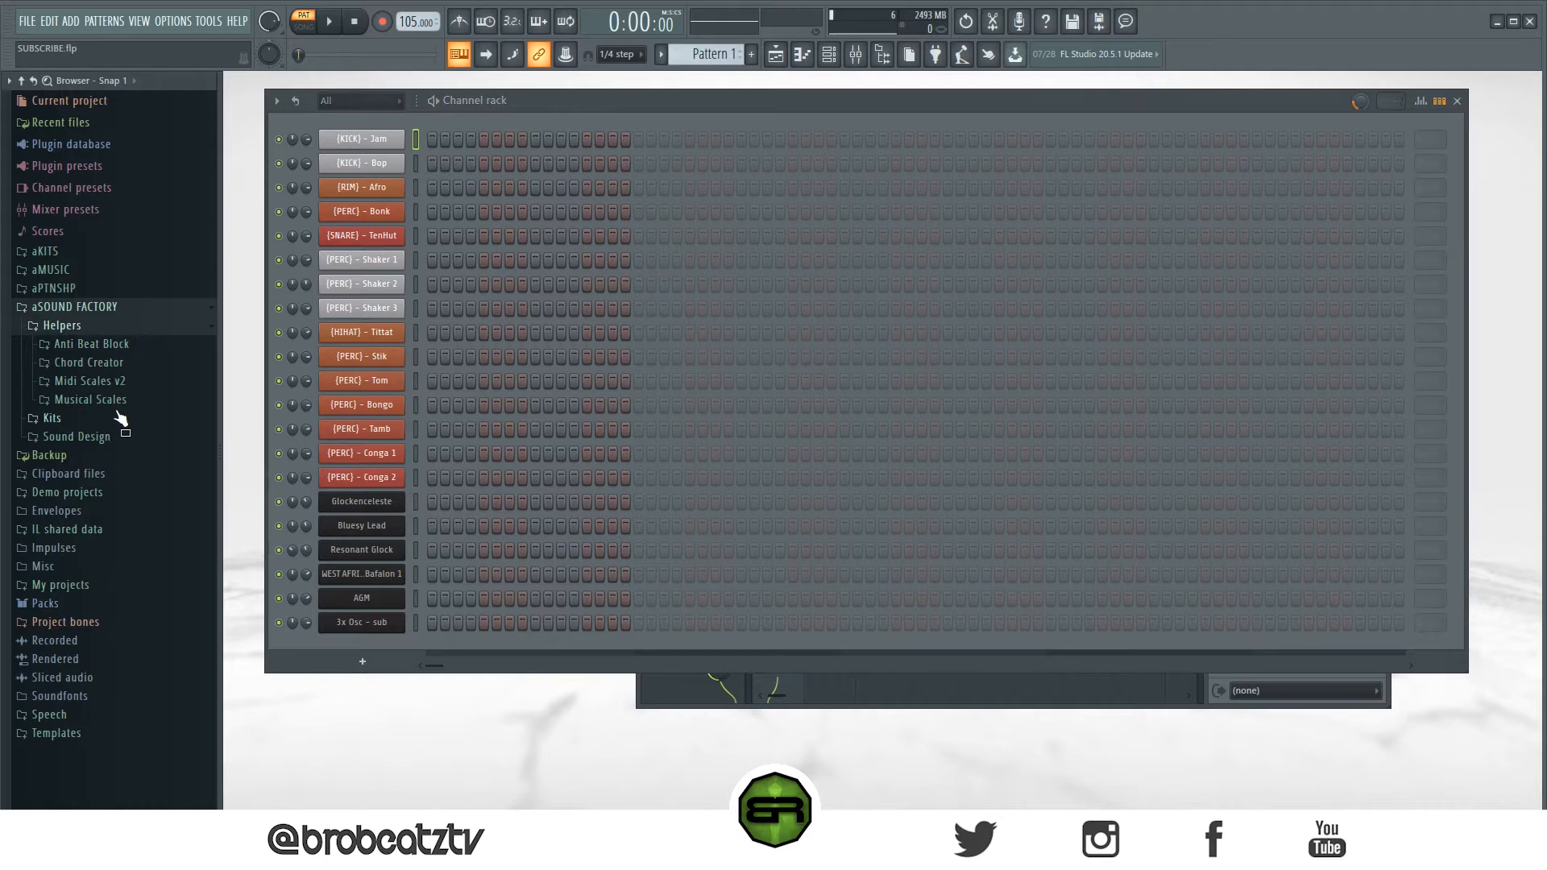
pyautogui.click(123, 400)
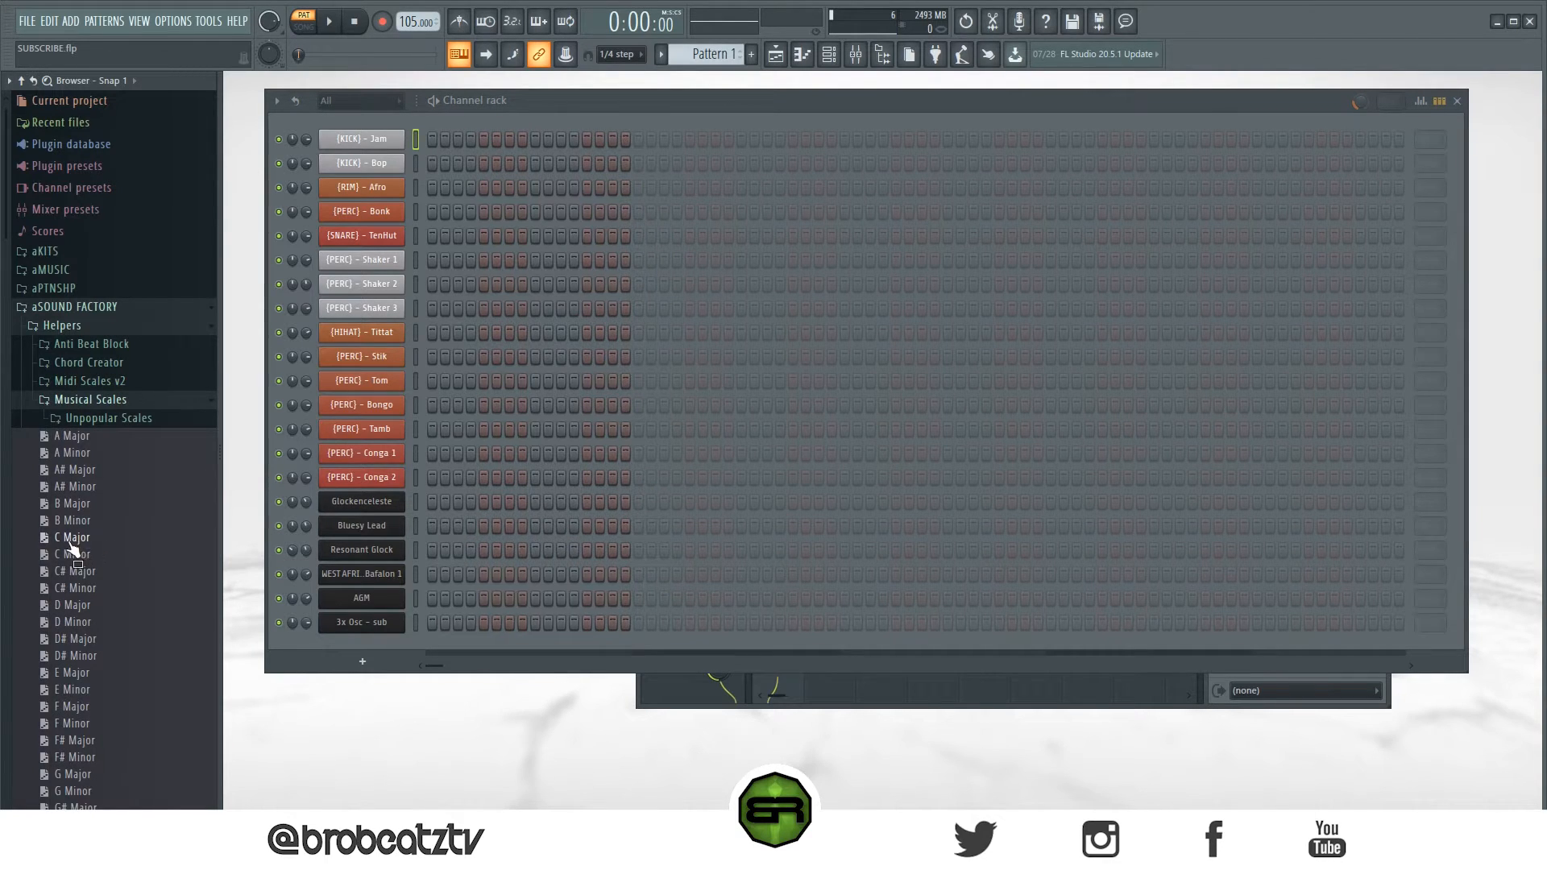
pyautogui.moveTo(68, 538); pyautogui.dragTo(346, 673)
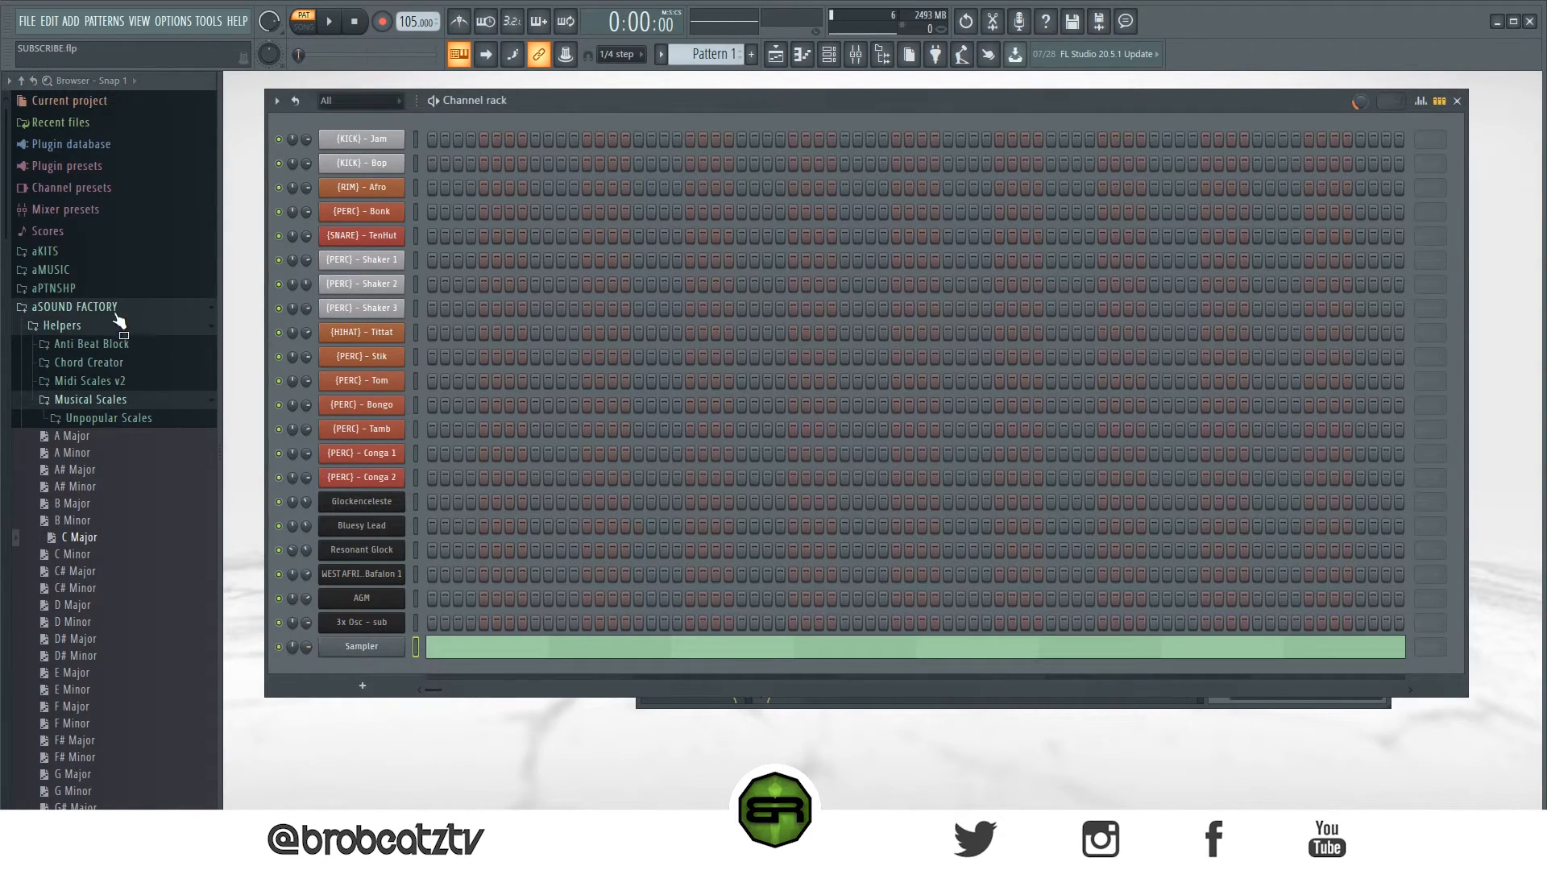
pyautogui.click(117, 309)
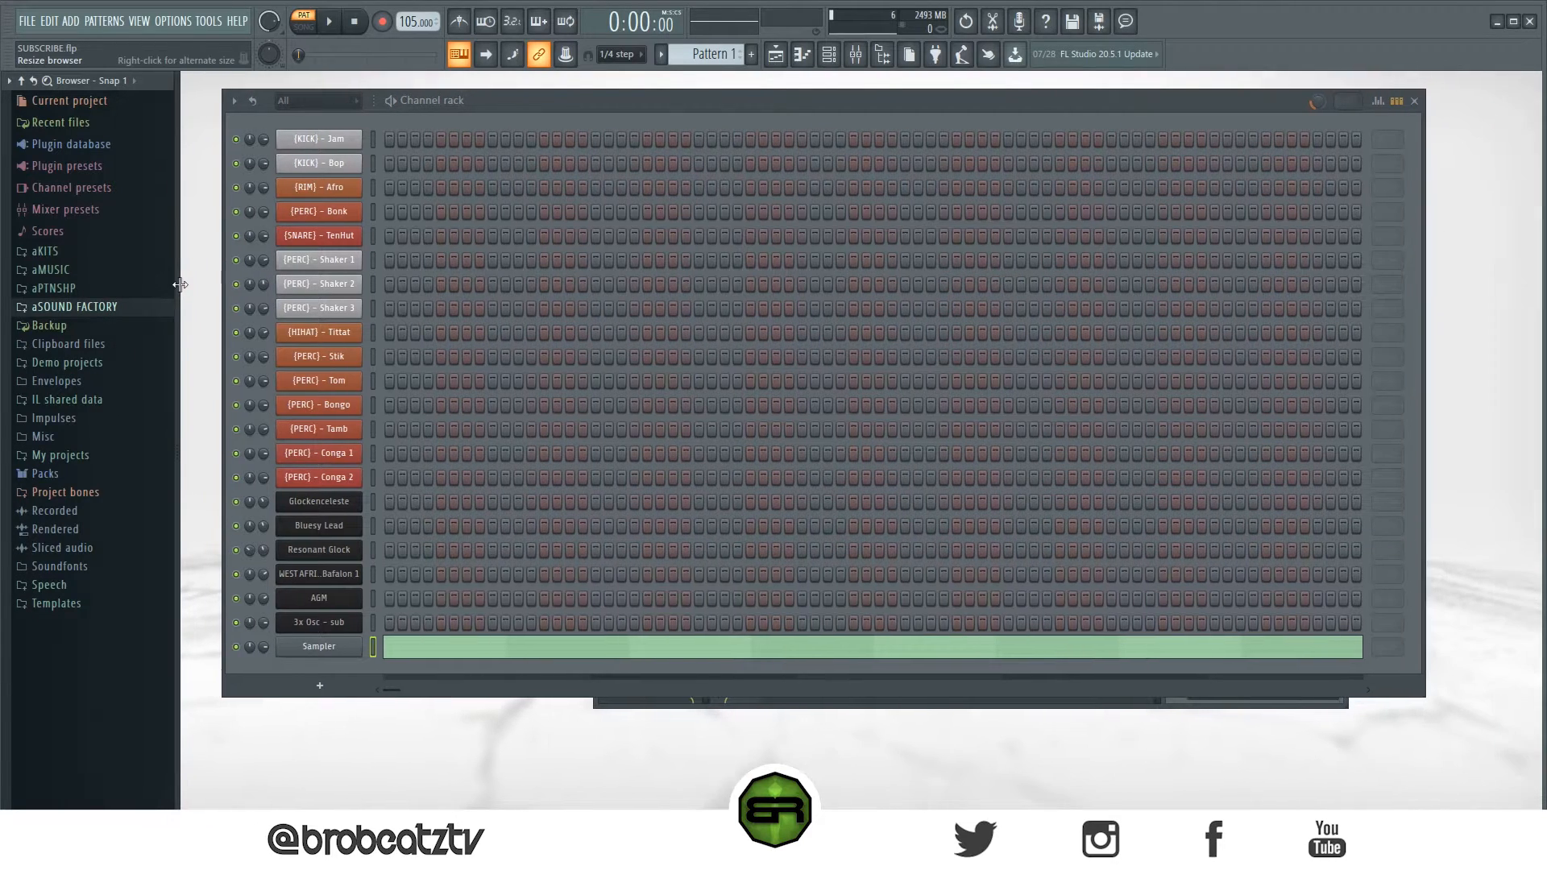
# - Examine the echo delay feedback in the Afro rim channel's settings
pyautogui.moveTo(373, 143); pyautogui.dragTo(372, 232)
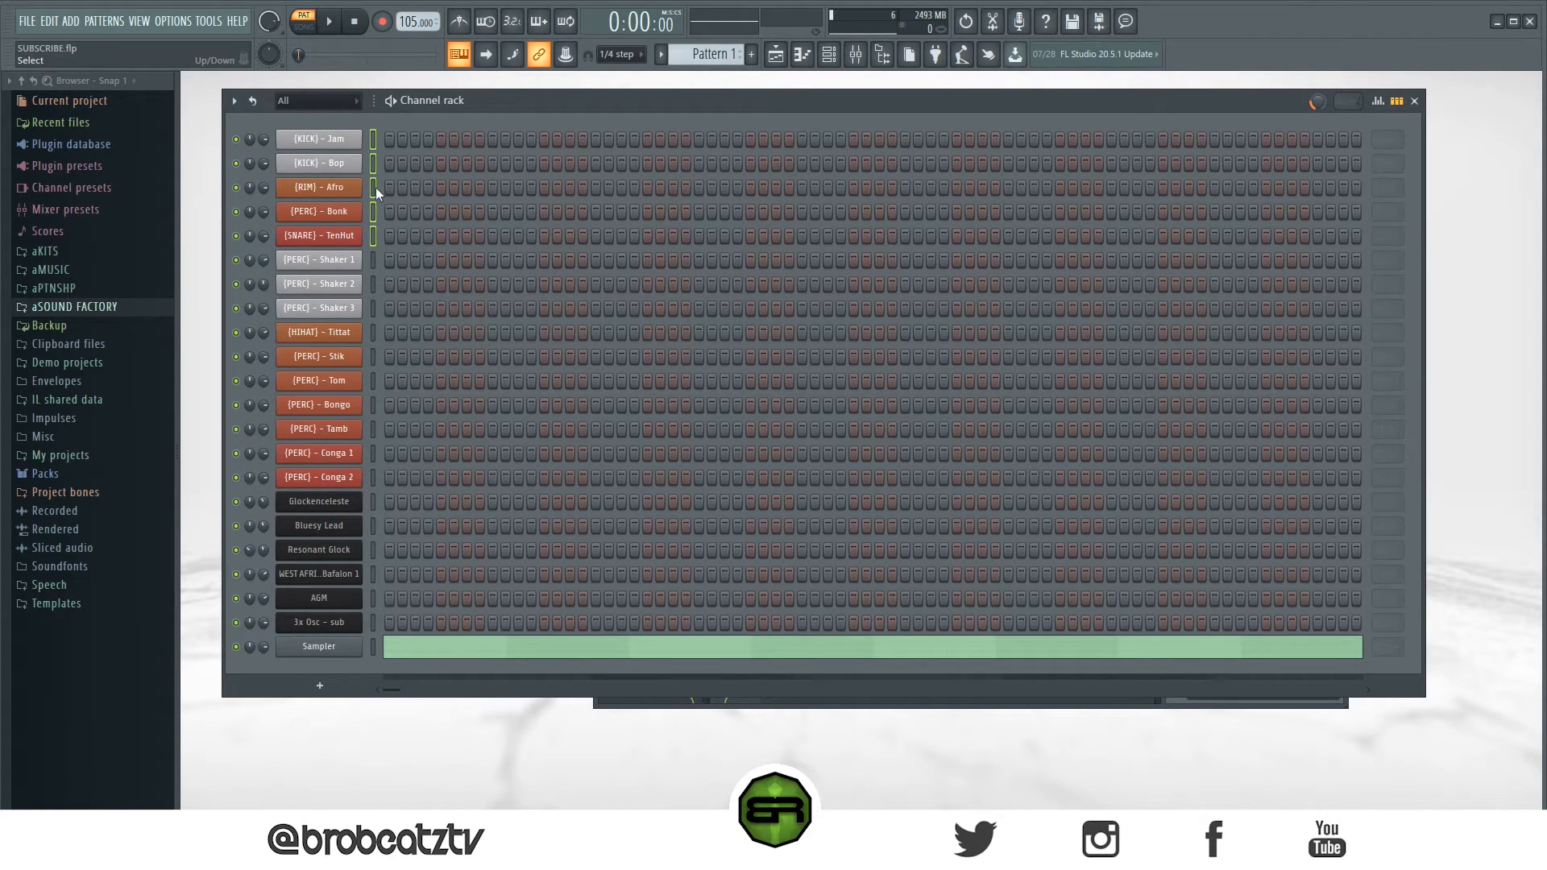
pyautogui.click(351, 190)
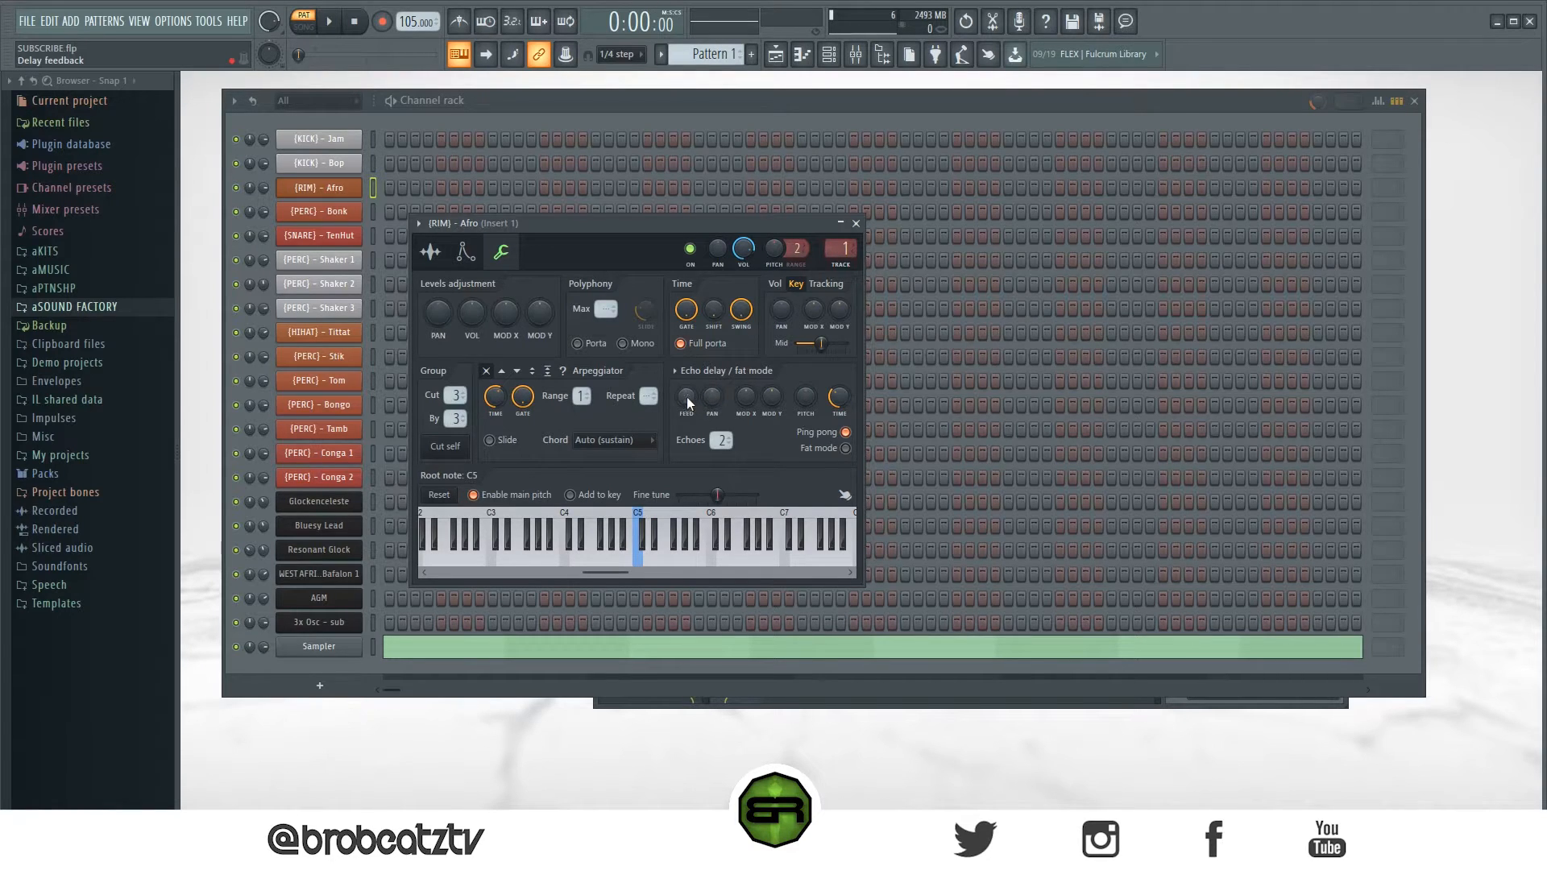
pyautogui.moveTo(686, 396); pyautogui.dragTo(686, 393)
pyautogui.click(856, 224)
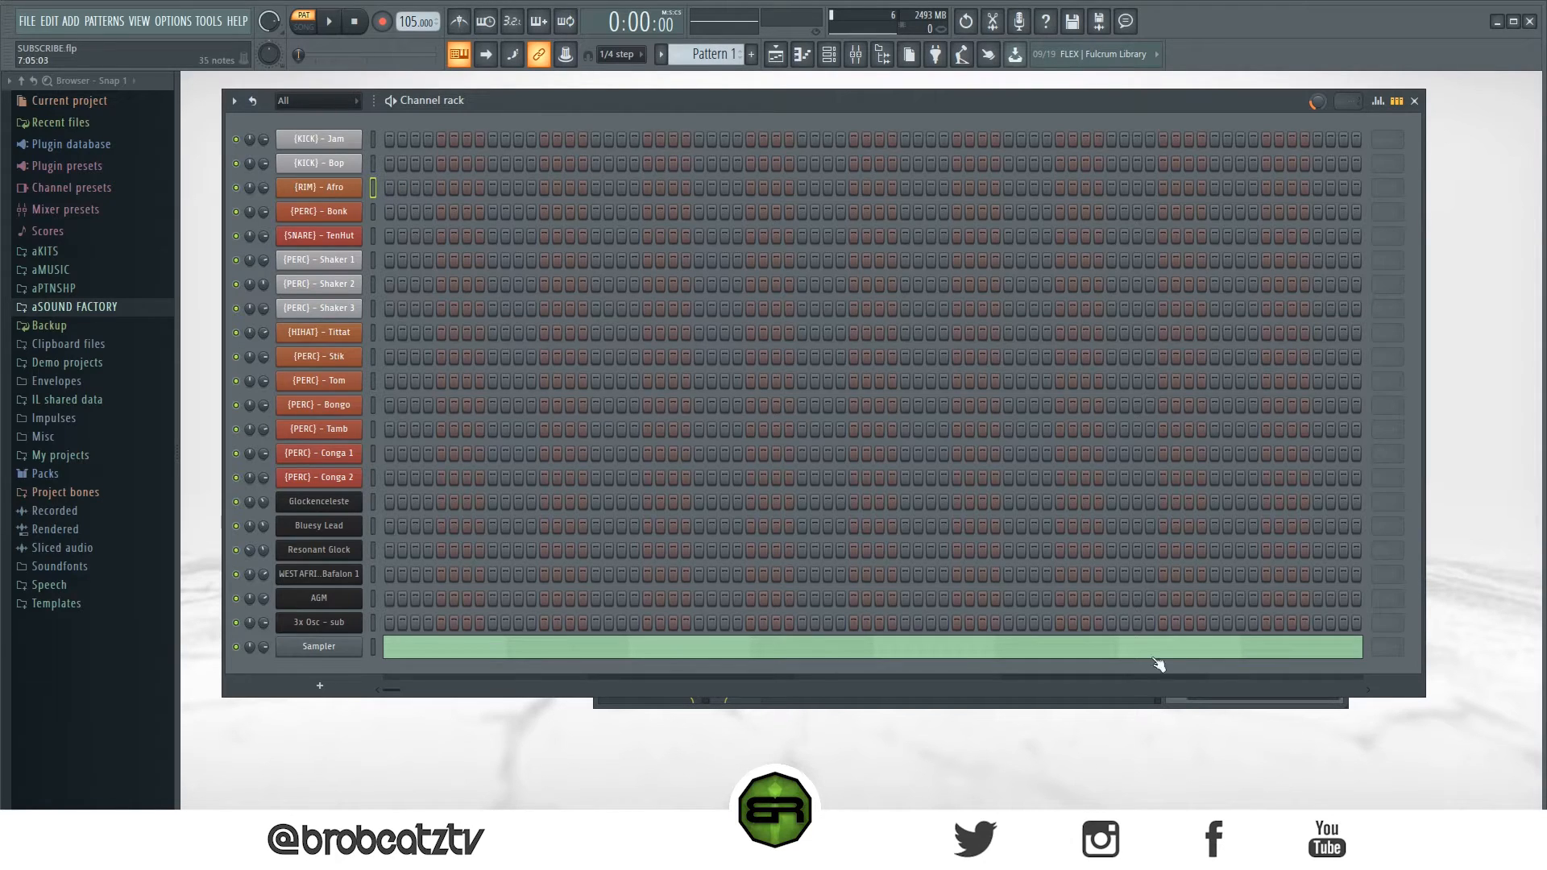
# - Narrow the channel rack, enter Afro rim and Bonk percussion hits on steps 1, 4, 7, 11 and 13, and preview the pattern
pyautogui.moveTo(1424, 698); pyautogui.dragTo(891, 730)
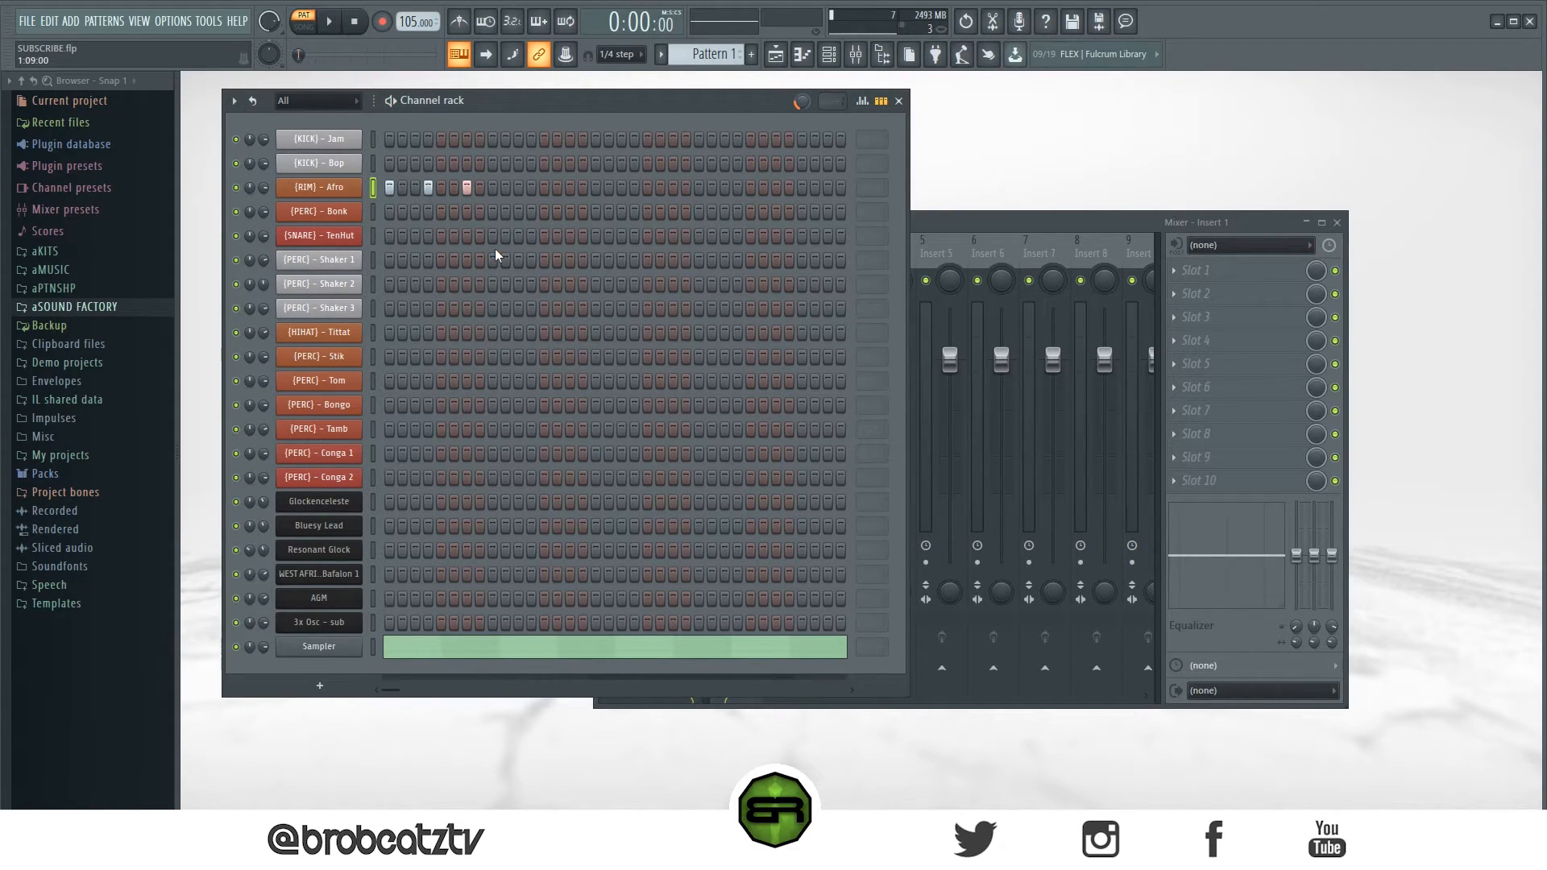
pyautogui.click(390, 211)
pyautogui.click(428, 211)
pyautogui.click(467, 211)
pyautogui.click(518, 187)
pyautogui.click(517, 212)
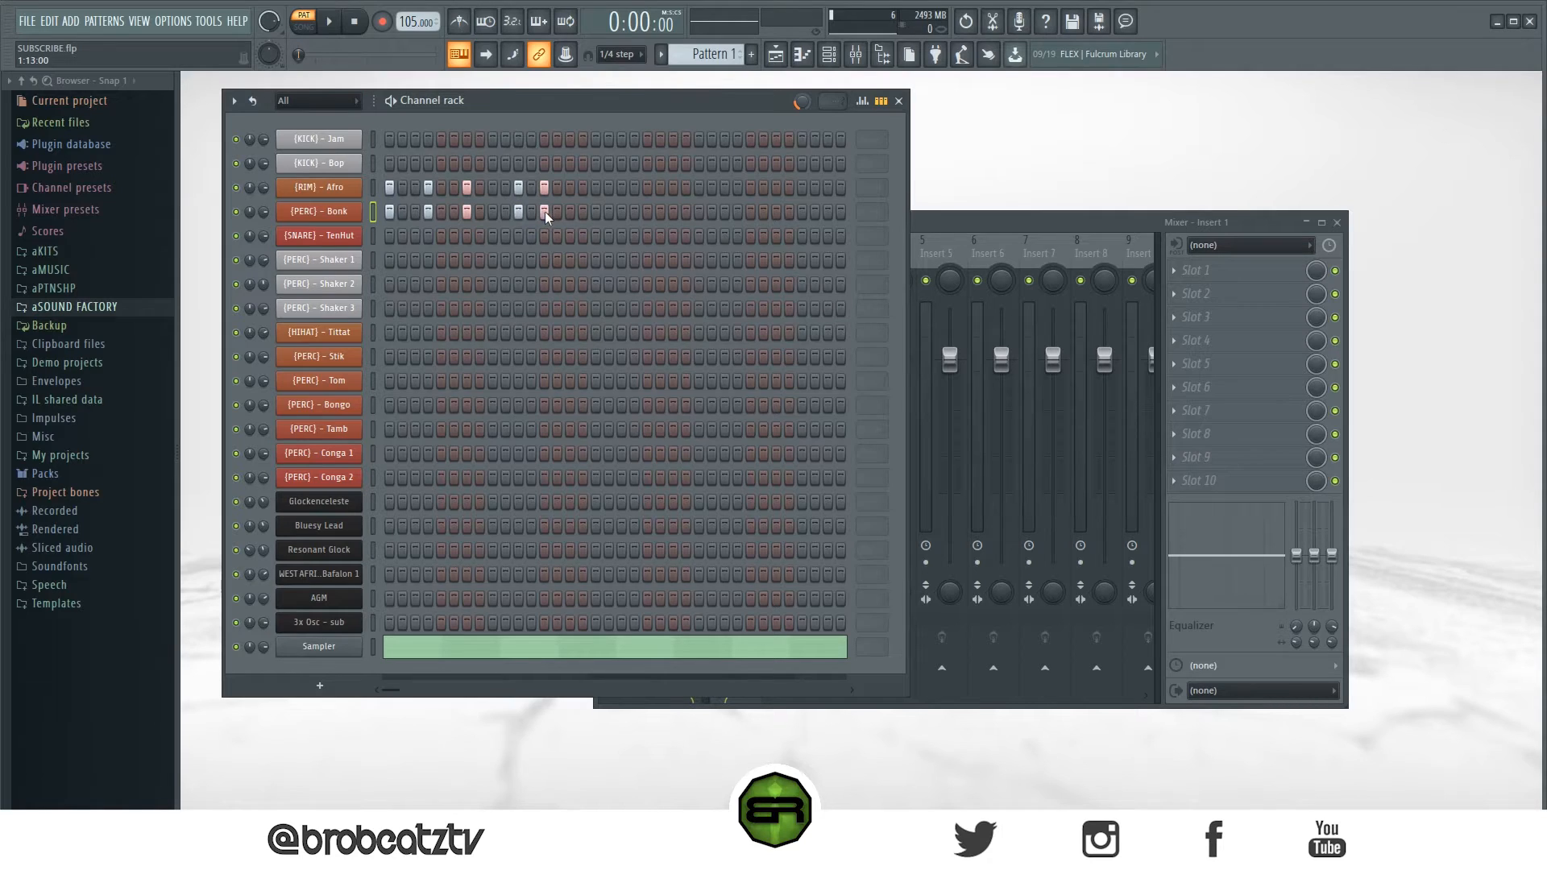
pyautogui.press('space')
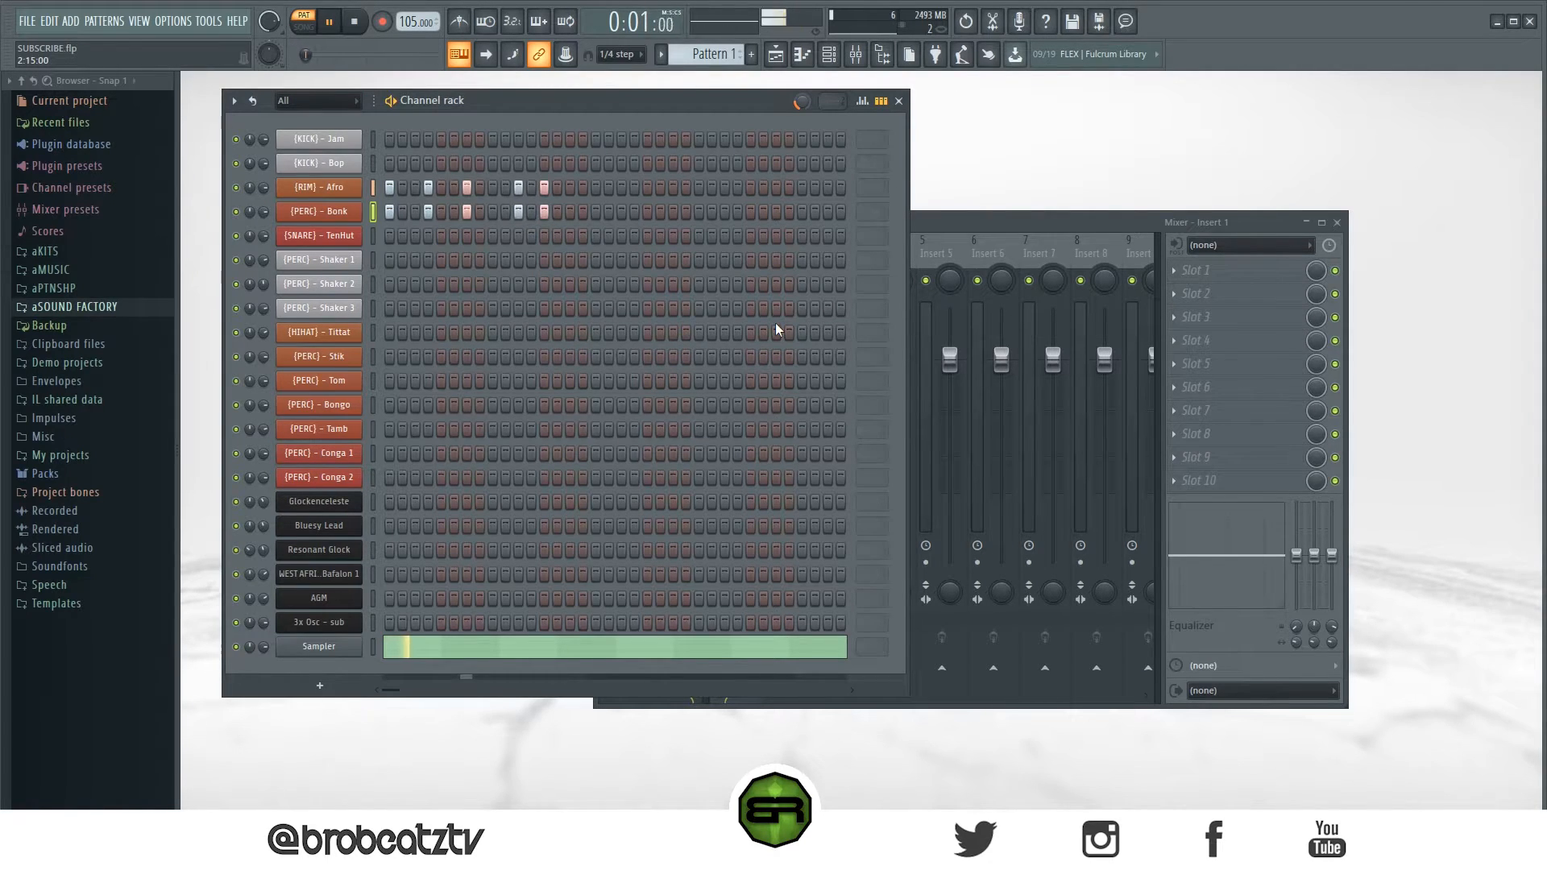
pyautogui.press('space')
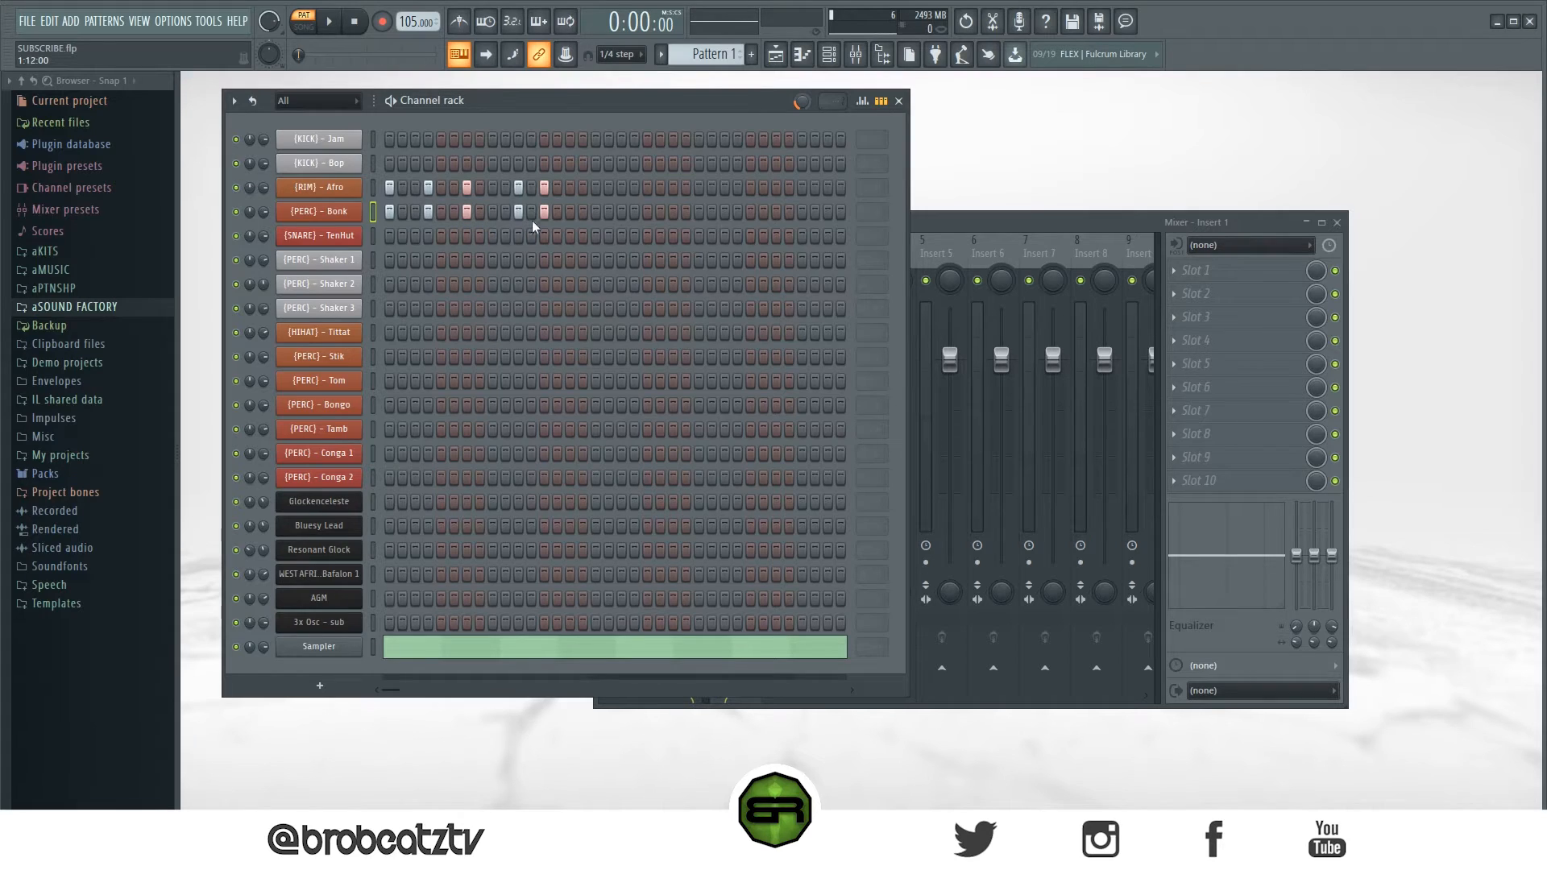
pyautogui.press('space')
pyautogui.press('space')
# - Enter Afro rim and Bonk hits on steps 17, 20, 23, 27 and 29, and shrink the channel rack to 32 steps
pyautogui.click(595, 187)
pyautogui.click(596, 211)
pyautogui.click(634, 187)
pyautogui.click(634, 211)
pyautogui.click(672, 187)
pyautogui.click(673, 211)
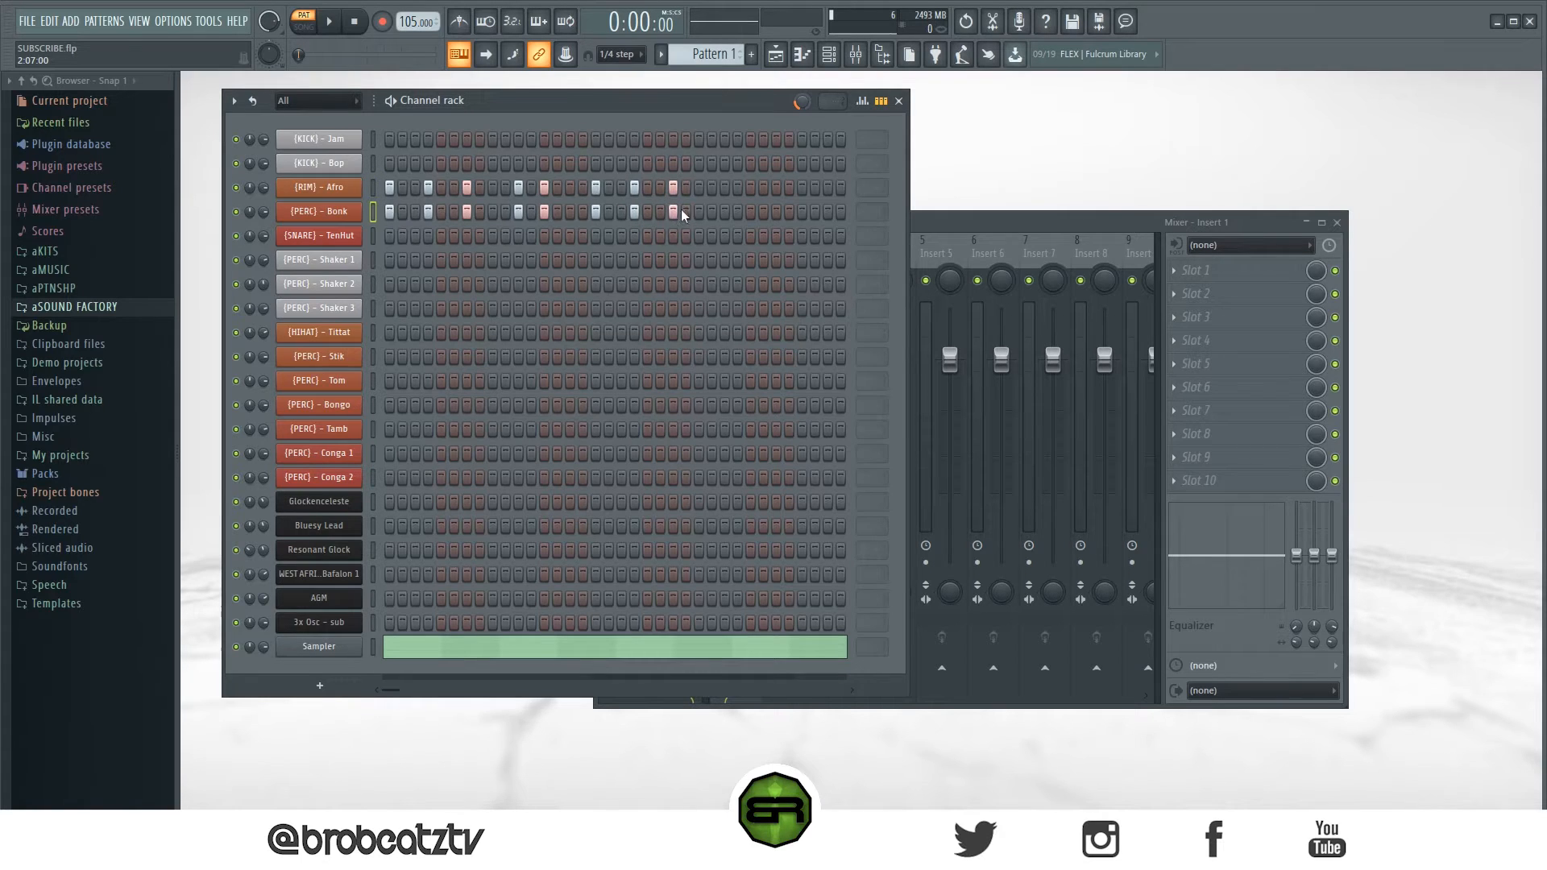
pyautogui.click(725, 187)
pyautogui.click(724, 211)
pyautogui.click(750, 187)
pyautogui.click(750, 211)
pyautogui.moveTo(906, 692); pyautogui.dragTo(863, 693)
pyautogui.moveTo(610, 99); pyautogui.dragTo(656, 143)
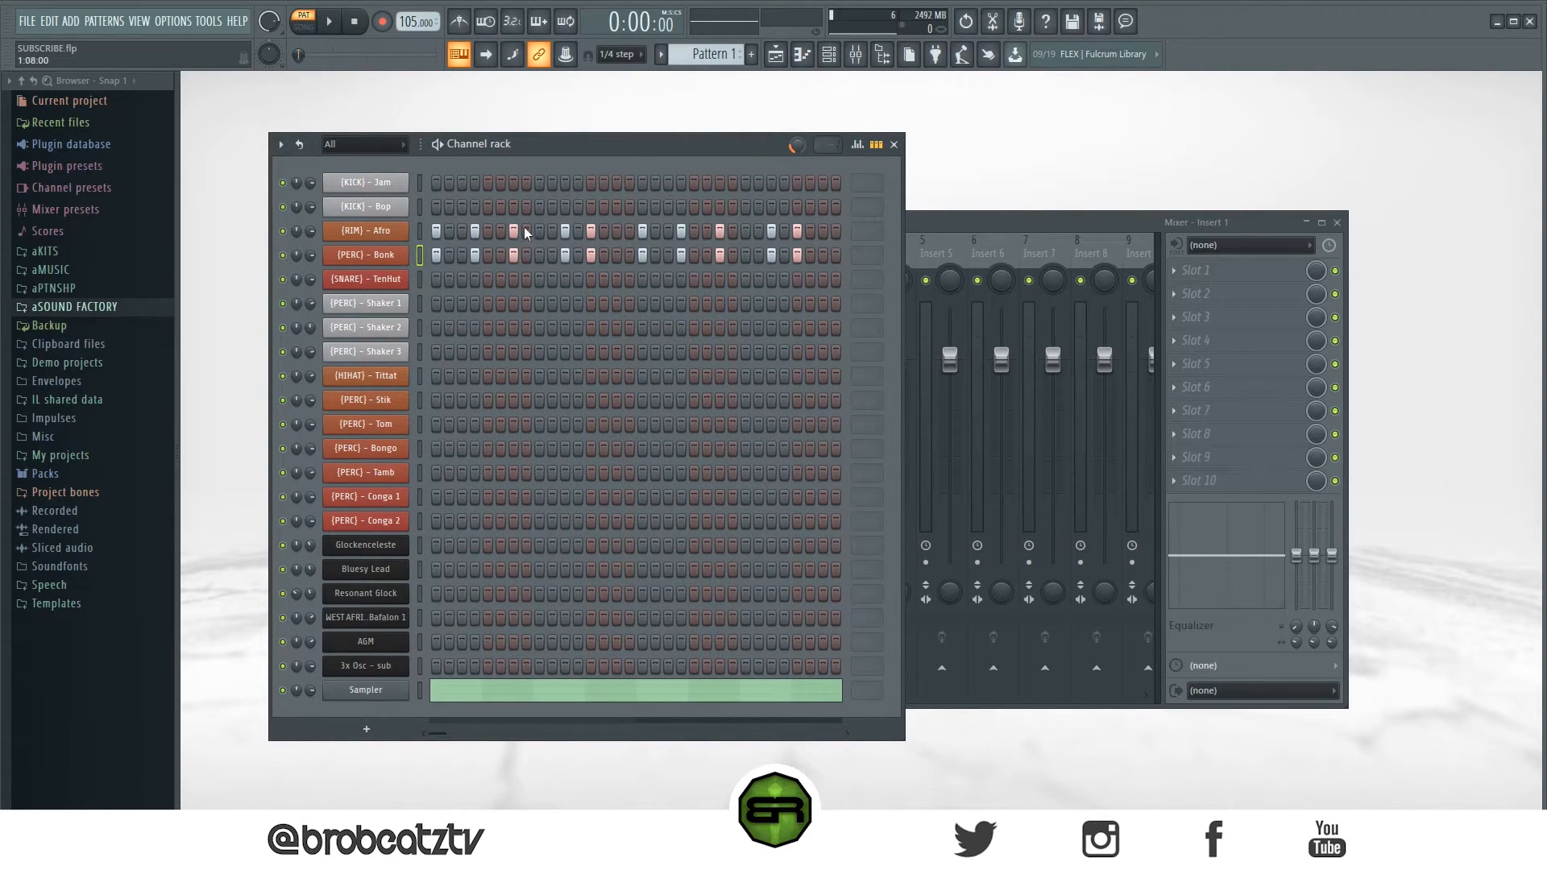
# - Add Bop kick hits on steps 1, 7 and 17, previewing the pattern
pyautogui.click(438, 207)
pyautogui.click(643, 207)
pyautogui.press('space')
pyautogui.press('space')
pyautogui.click(513, 208)
# - Add Jam kick hits on steps 1, 11, 17, 27 and 29 while previewing the pattern
pyautogui.click(436, 183)
pyautogui.press('space')
pyautogui.press('space')
pyautogui.press('space')
pyautogui.click(565, 184)
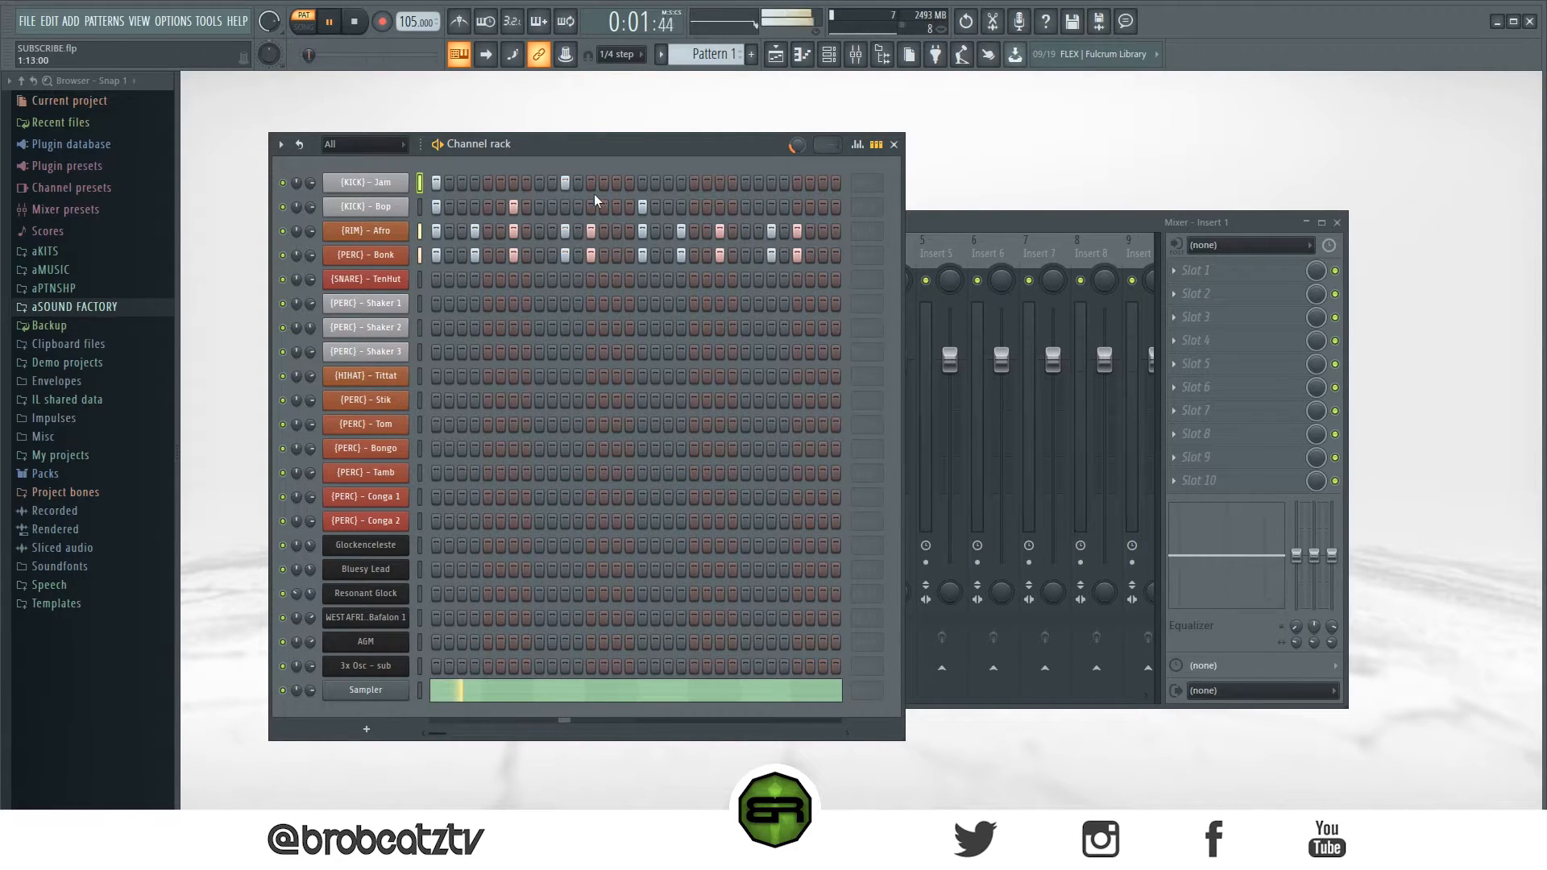
pyautogui.click(642, 183)
pyautogui.click(771, 207)
pyautogui.click(771, 183)
pyautogui.click(797, 183)
pyautogui.press('space')
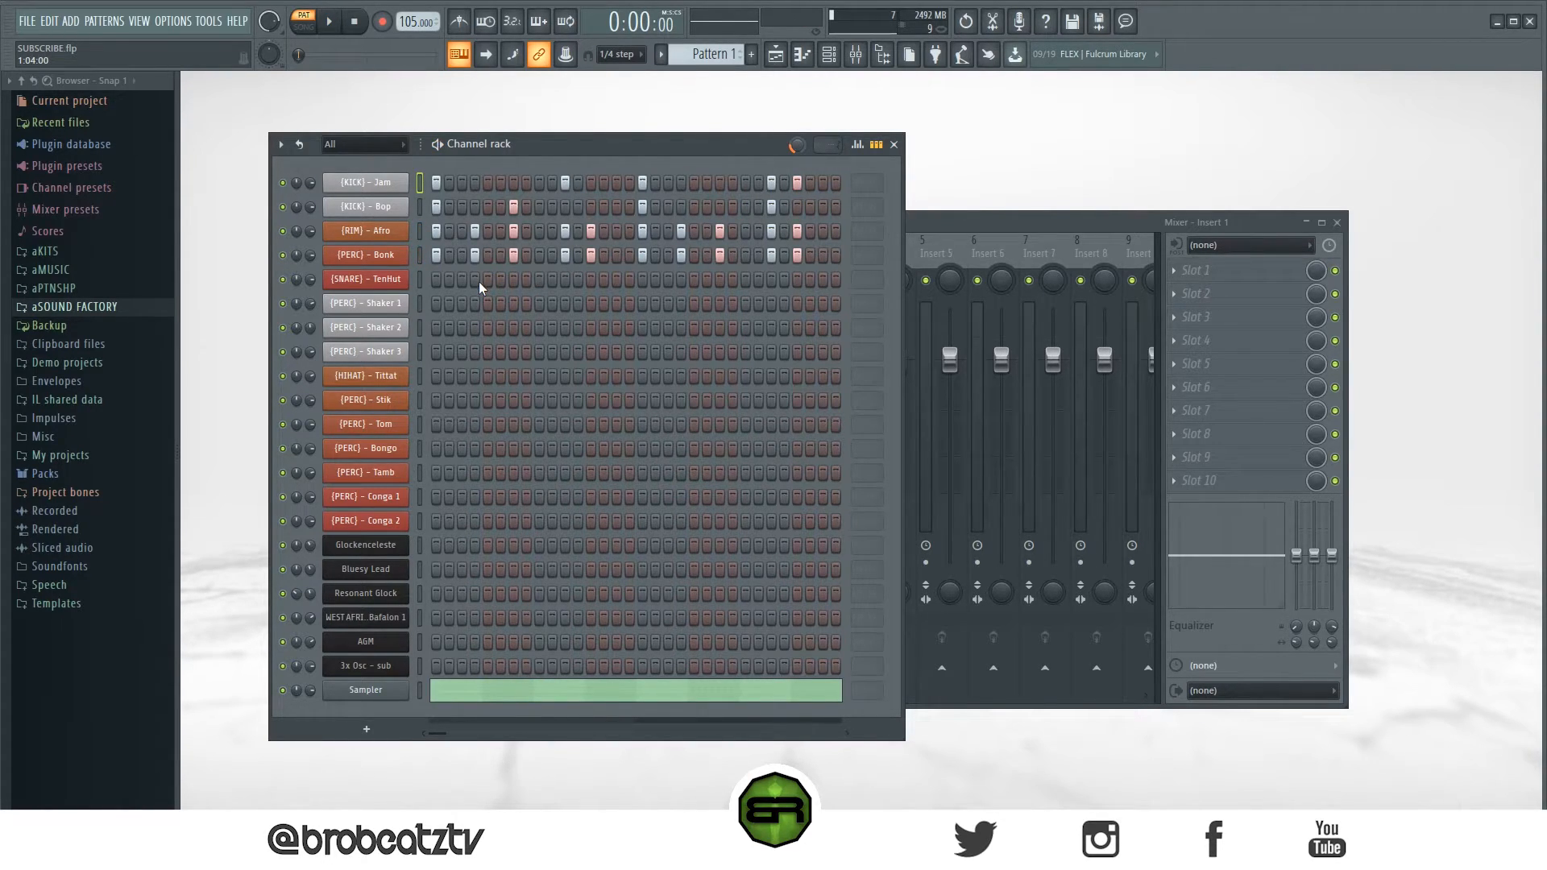
# - Add TenHut snare hits on steps 4, 13, 20 and 29 while playing the pattern
pyautogui.click(401, 280)
pyautogui.press('space')
pyautogui.click(474, 280)
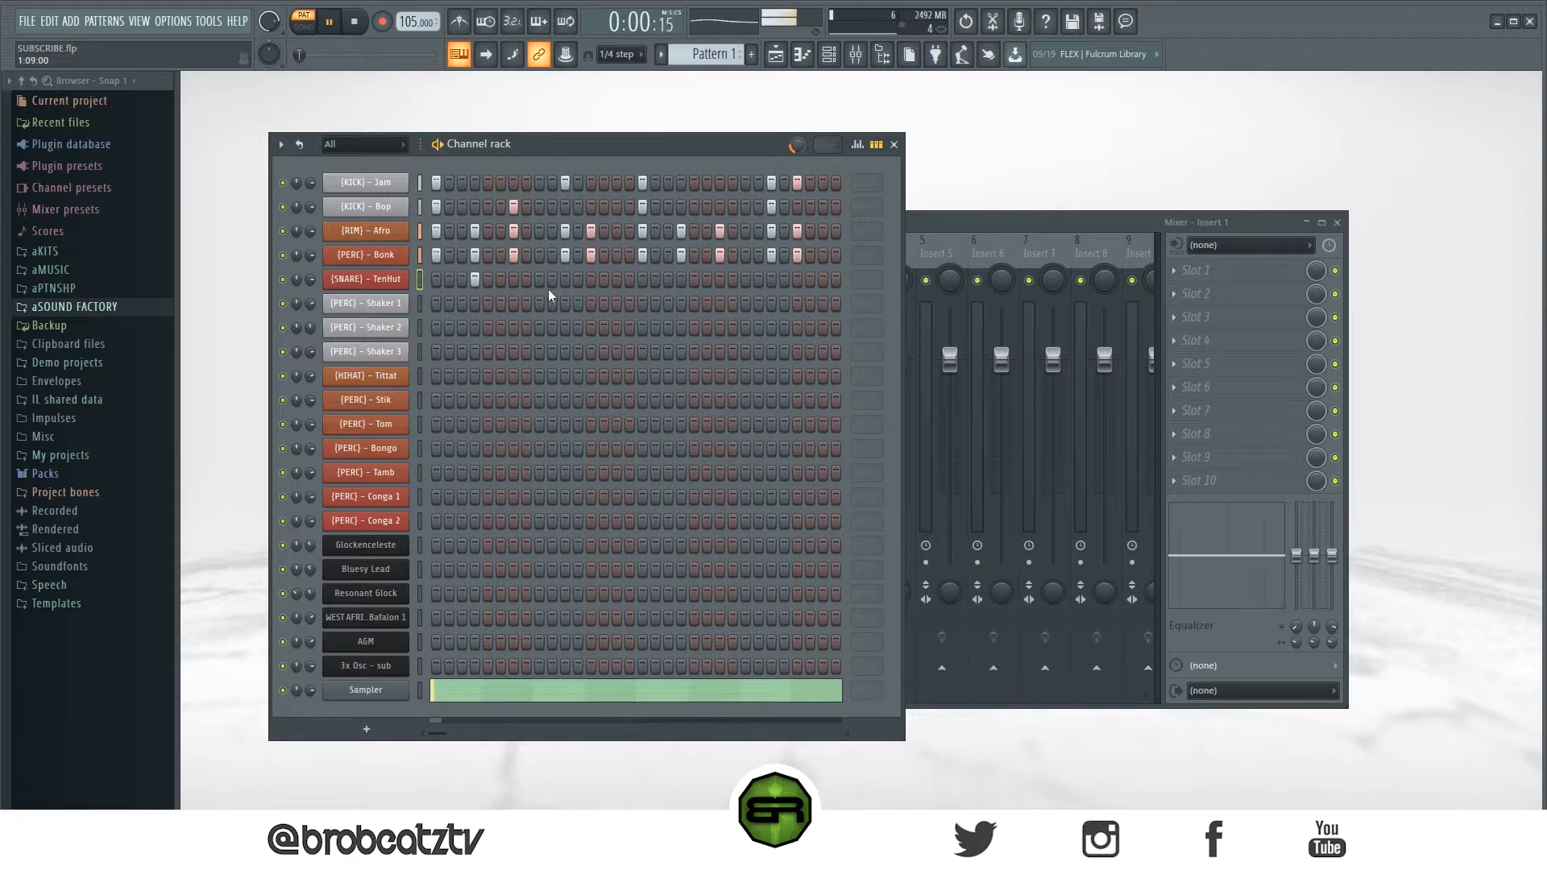
pyautogui.click(591, 279)
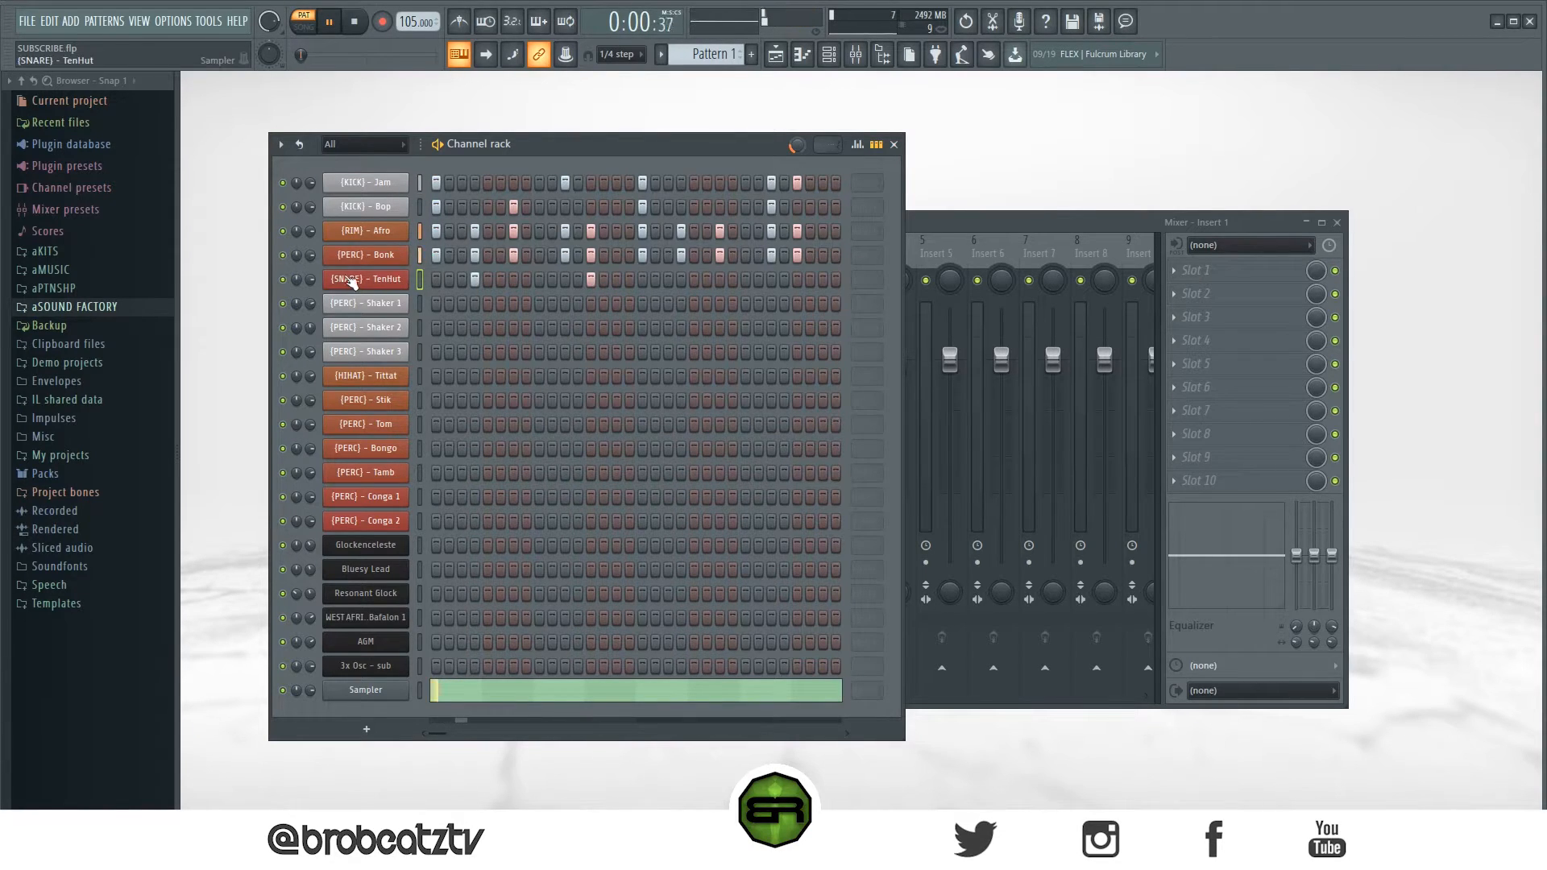
pyautogui.press('space')
pyautogui.press('space')
pyautogui.click(681, 279)
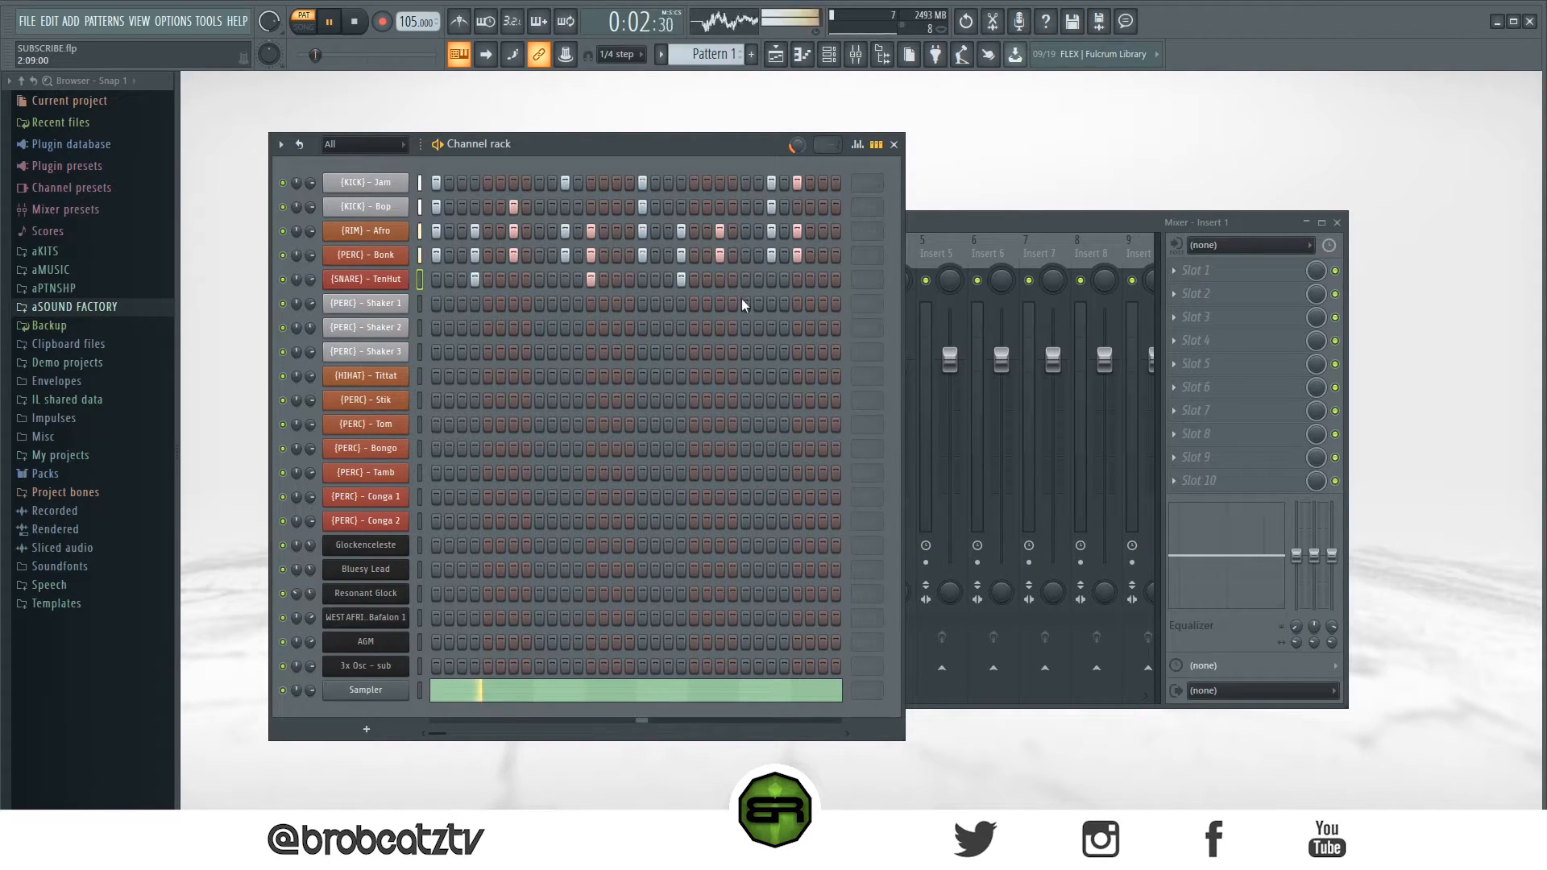
pyautogui.click(796, 279)
pyautogui.press('space')
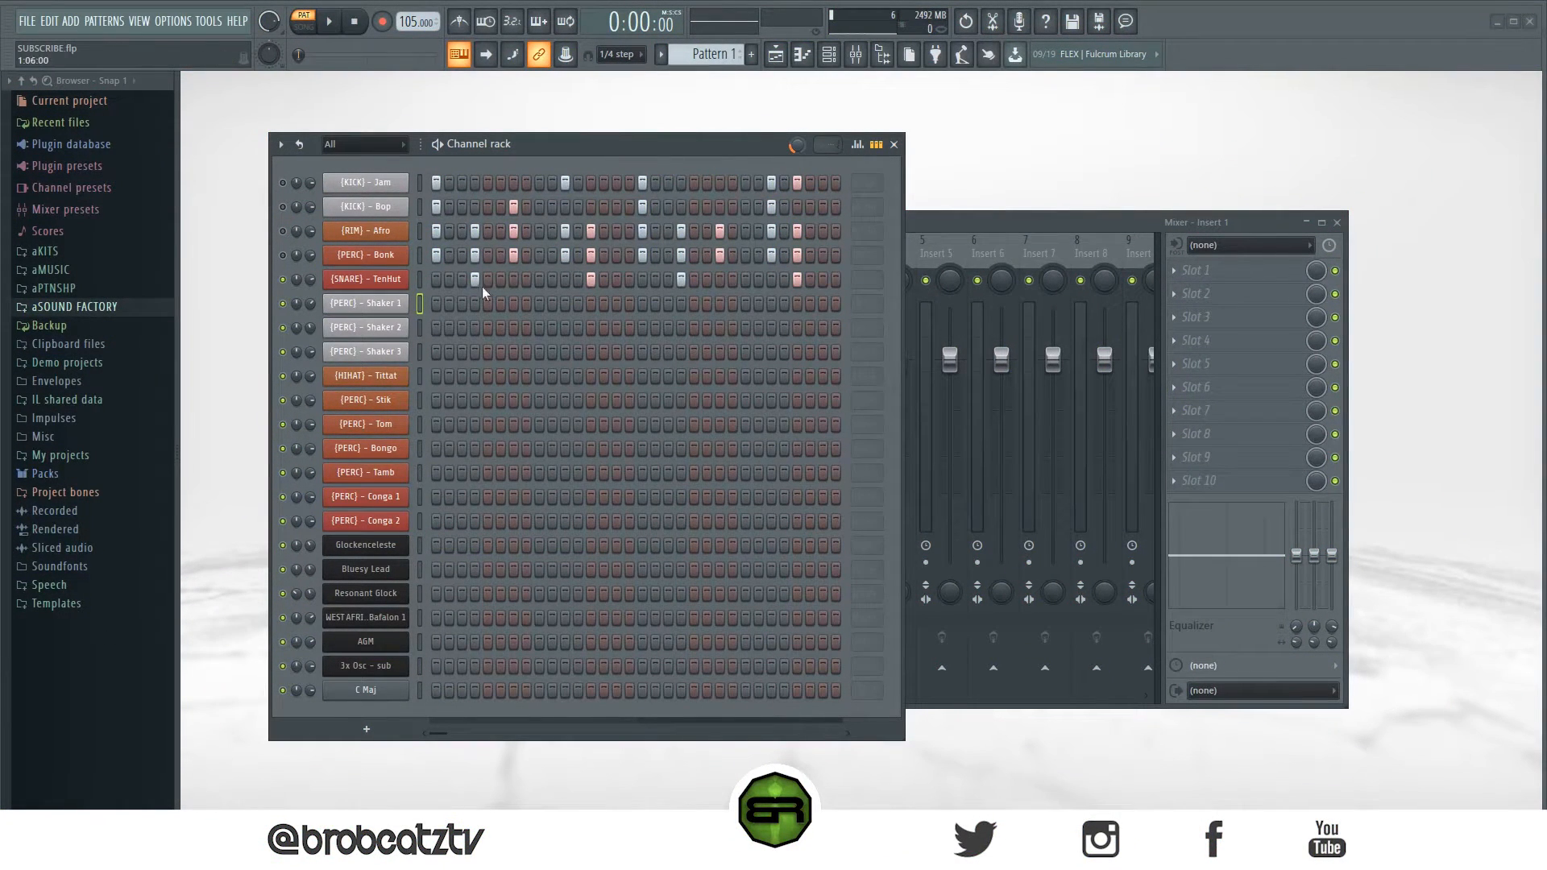
# - Open the Shaker 1 channel in the piano roll and set its grid snap to whole steps
pyautogui.rightClick(407, 303)
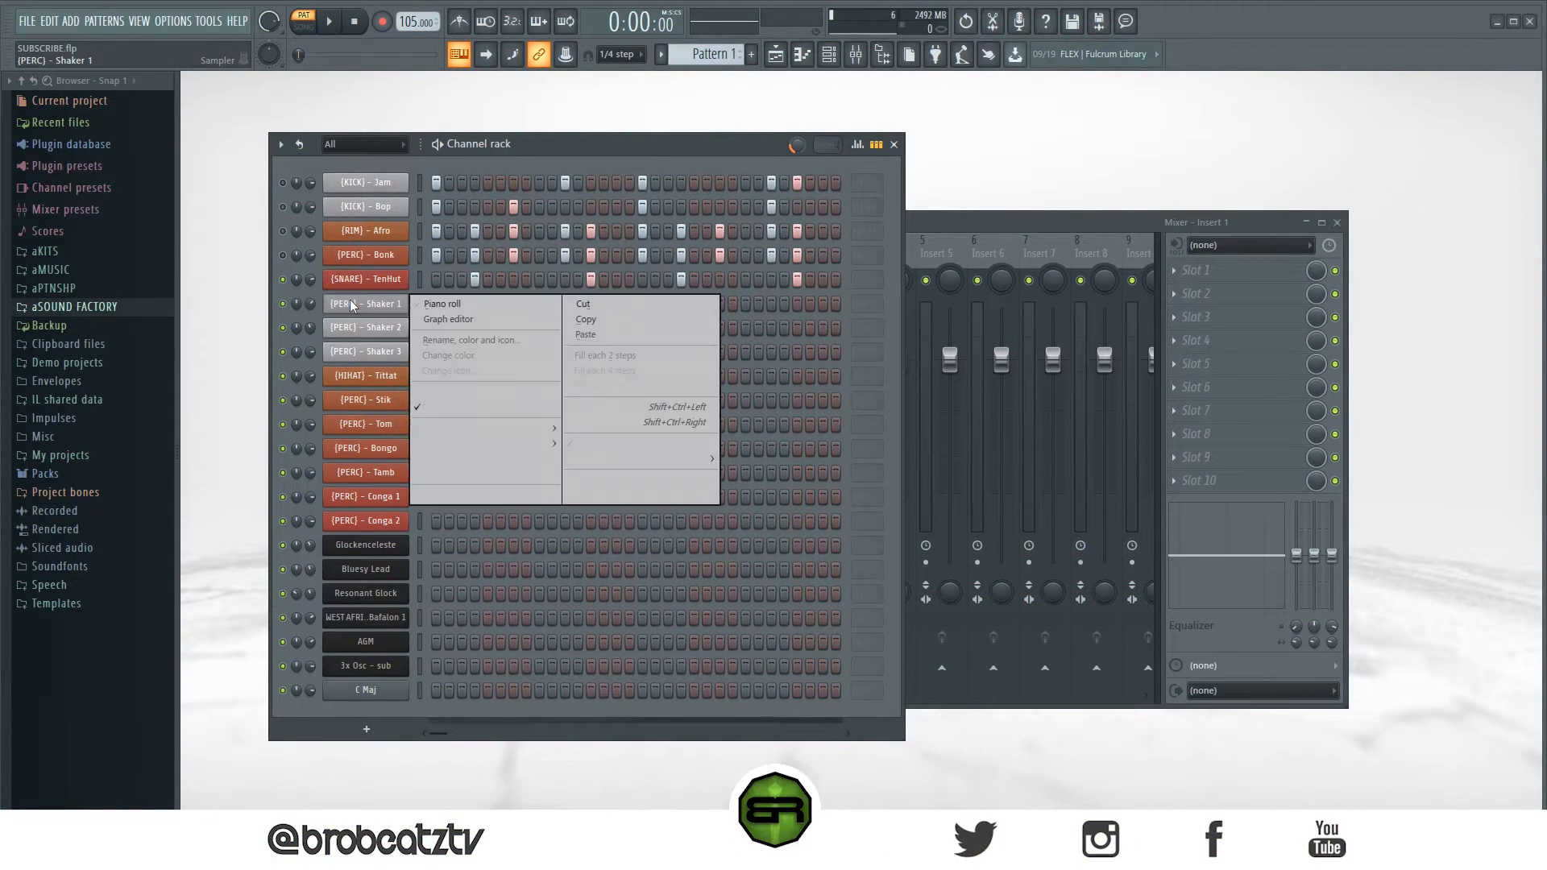
pyautogui.click(420, 307)
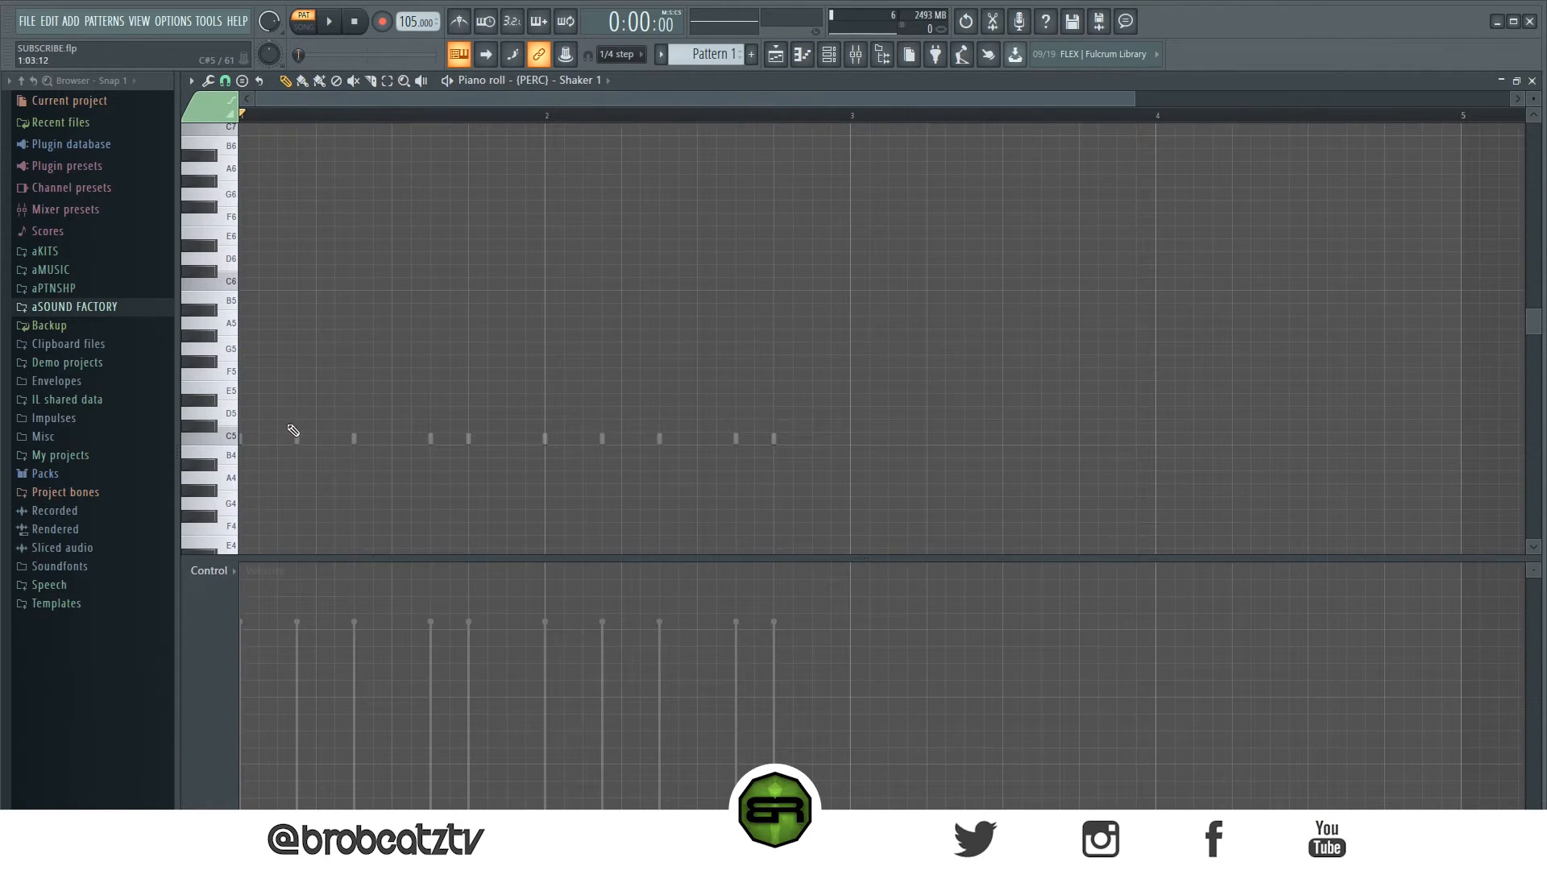
pyautogui.click(224, 80)
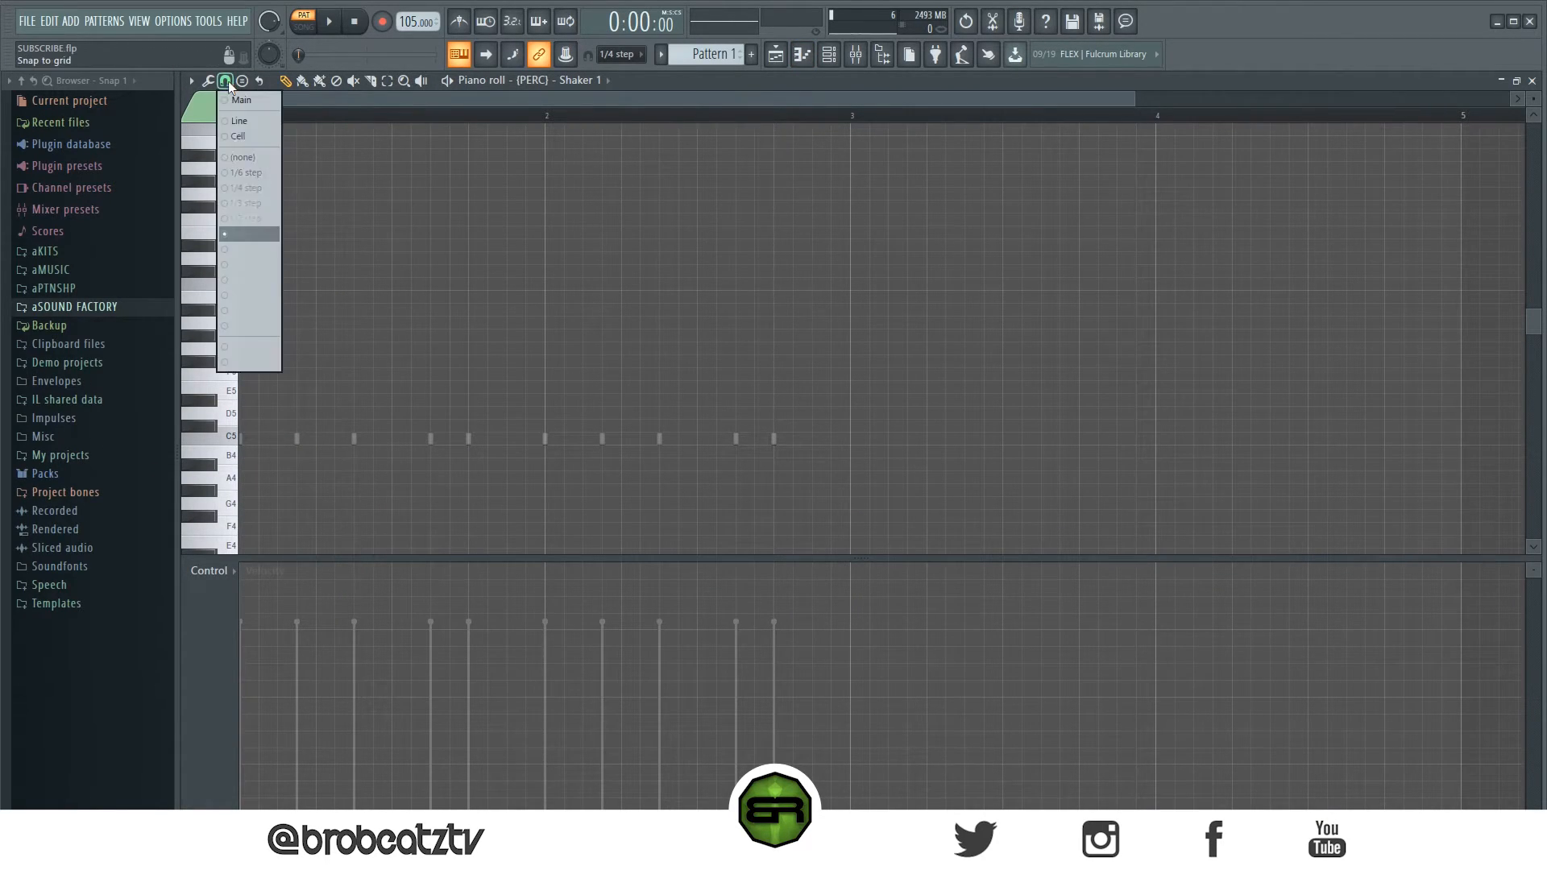
pyautogui.click(242, 234)
# - Place a one-step D#5 note and a C5 note on the first two steps of Shaker 1 at reduced velocity
pyautogui.click(253, 401)
pyautogui.click(251, 663)
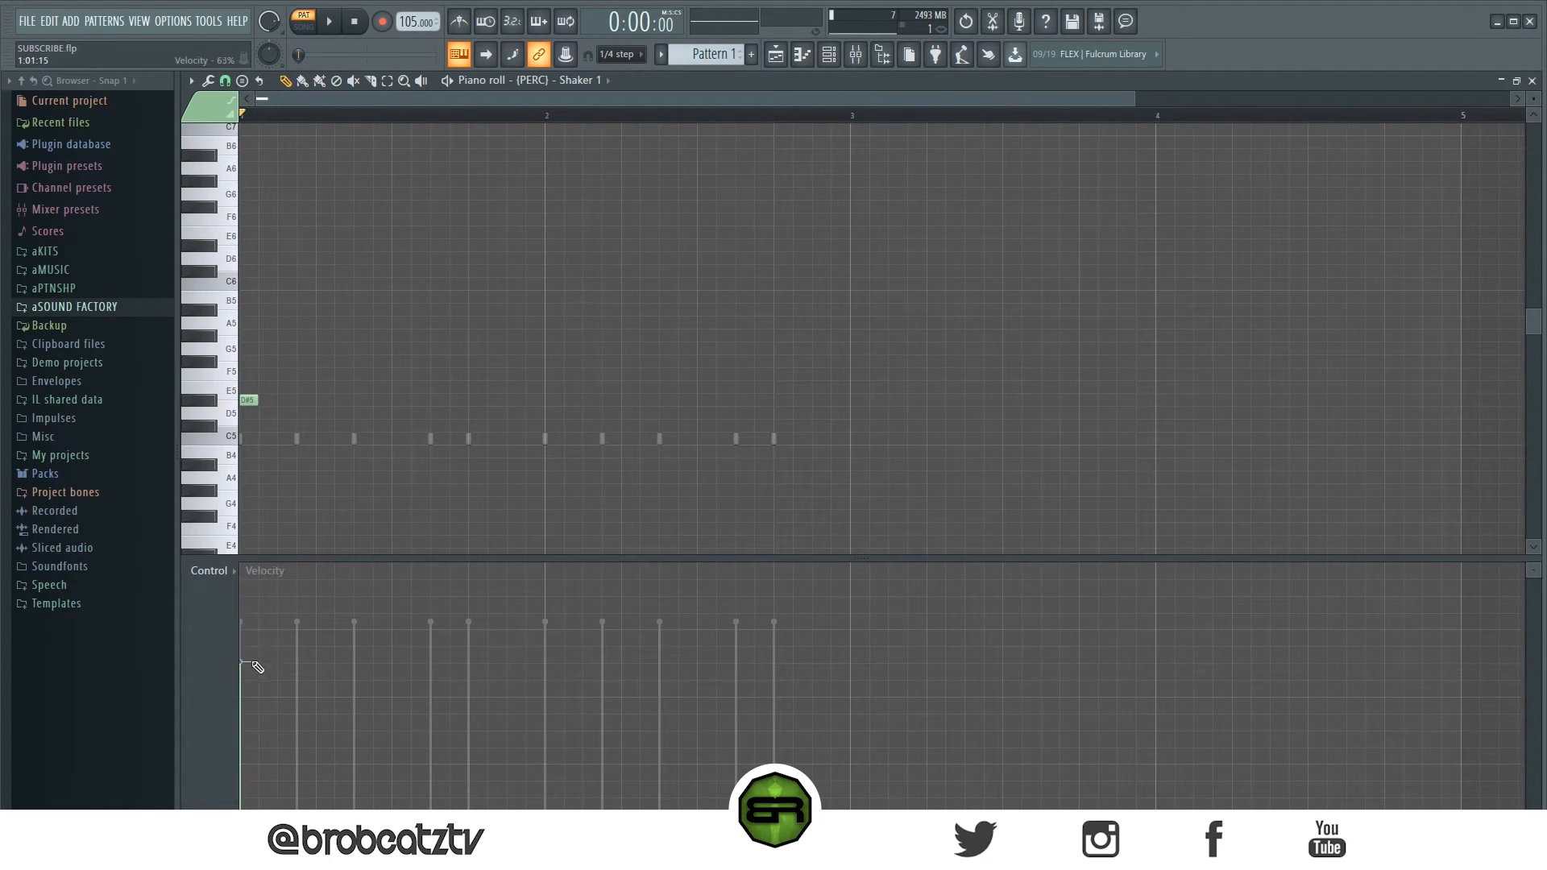
pyautogui.moveTo(328, 649); pyautogui.dragTo(270, 679)
pyautogui.click(267, 439)
pyautogui.click(286, 426)
pyautogui.click(306, 412)
pyautogui.rightClick(306, 413)
pyautogui.rightClick(286, 425)
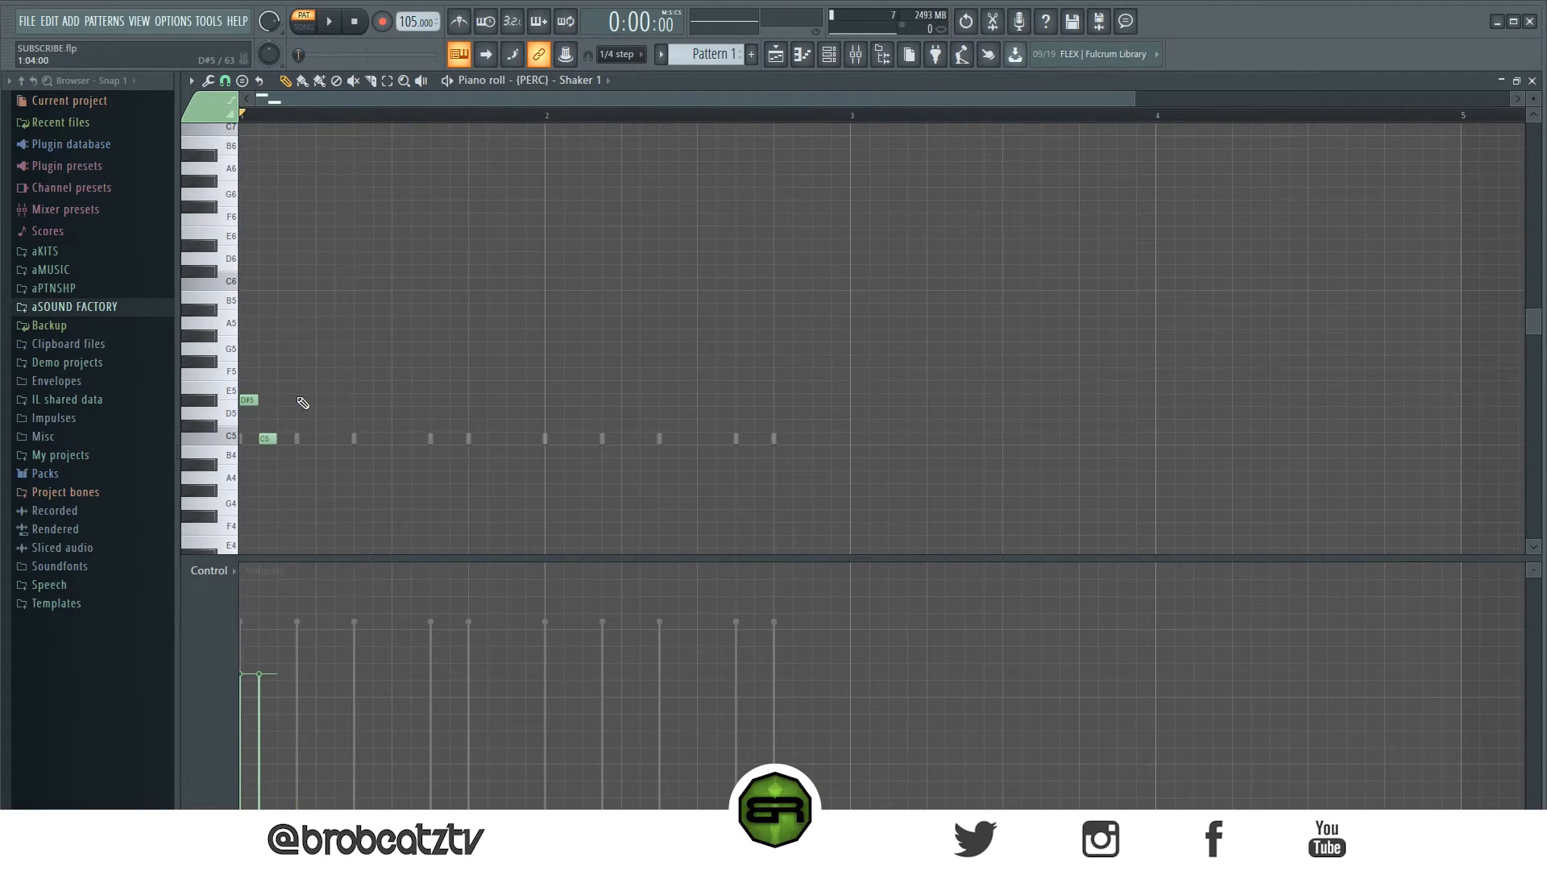
# - Lower the C5 note's velocity to about 38% and raise both shaker notes' velocities together
pyautogui.moveTo(288, 394); pyautogui.dragTo(269, 474)
pyautogui.moveTo(1128, 103); pyautogui.dragTo(717, 103)
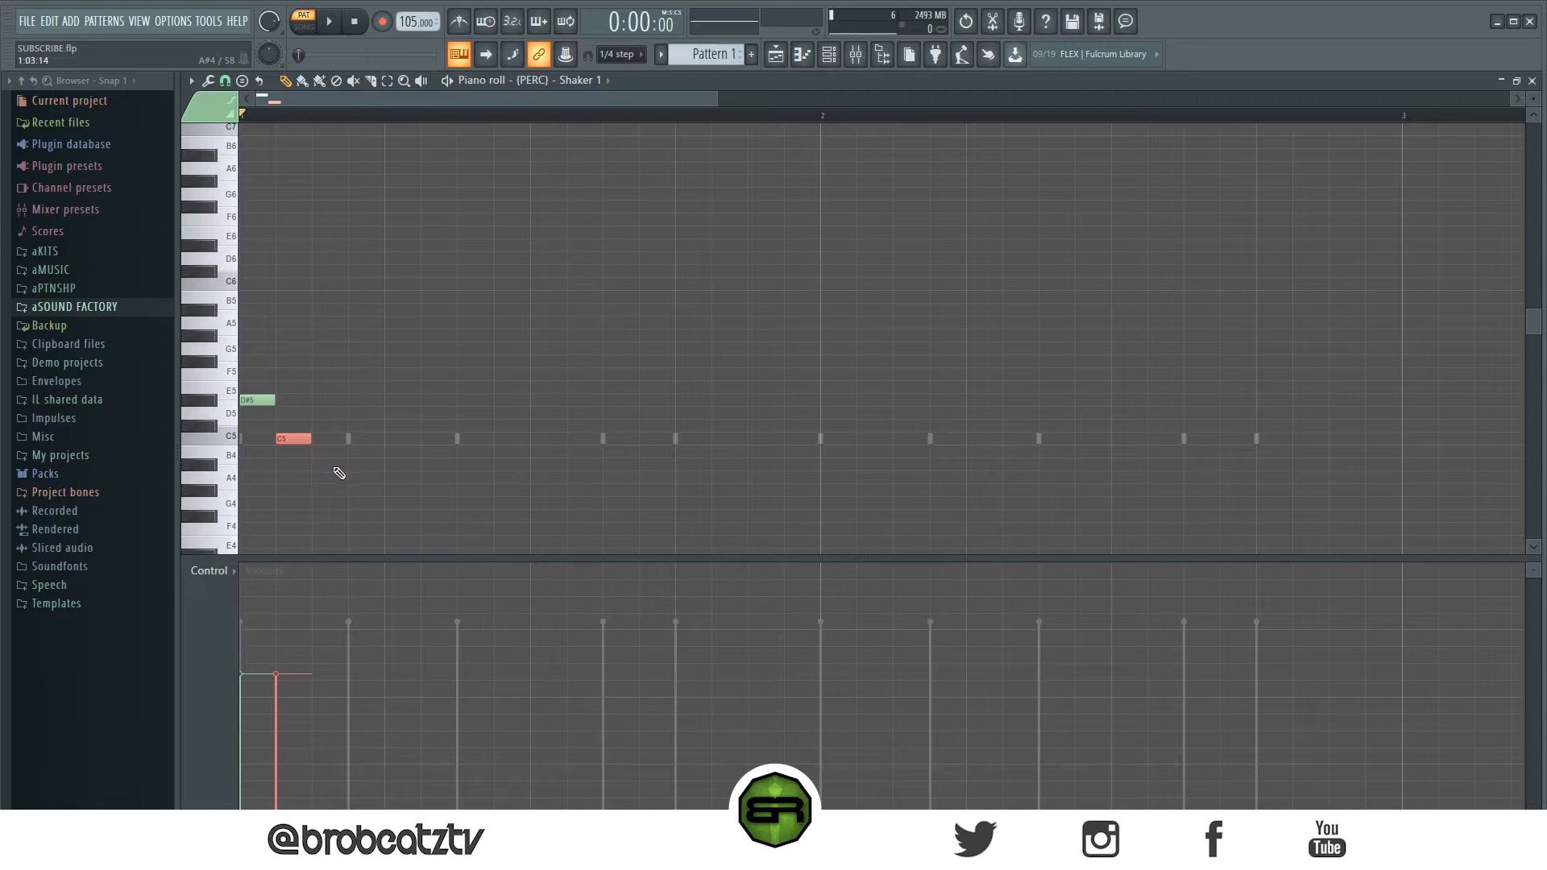
pyautogui.moveTo(288, 744); pyautogui.dragTo(290, 734)
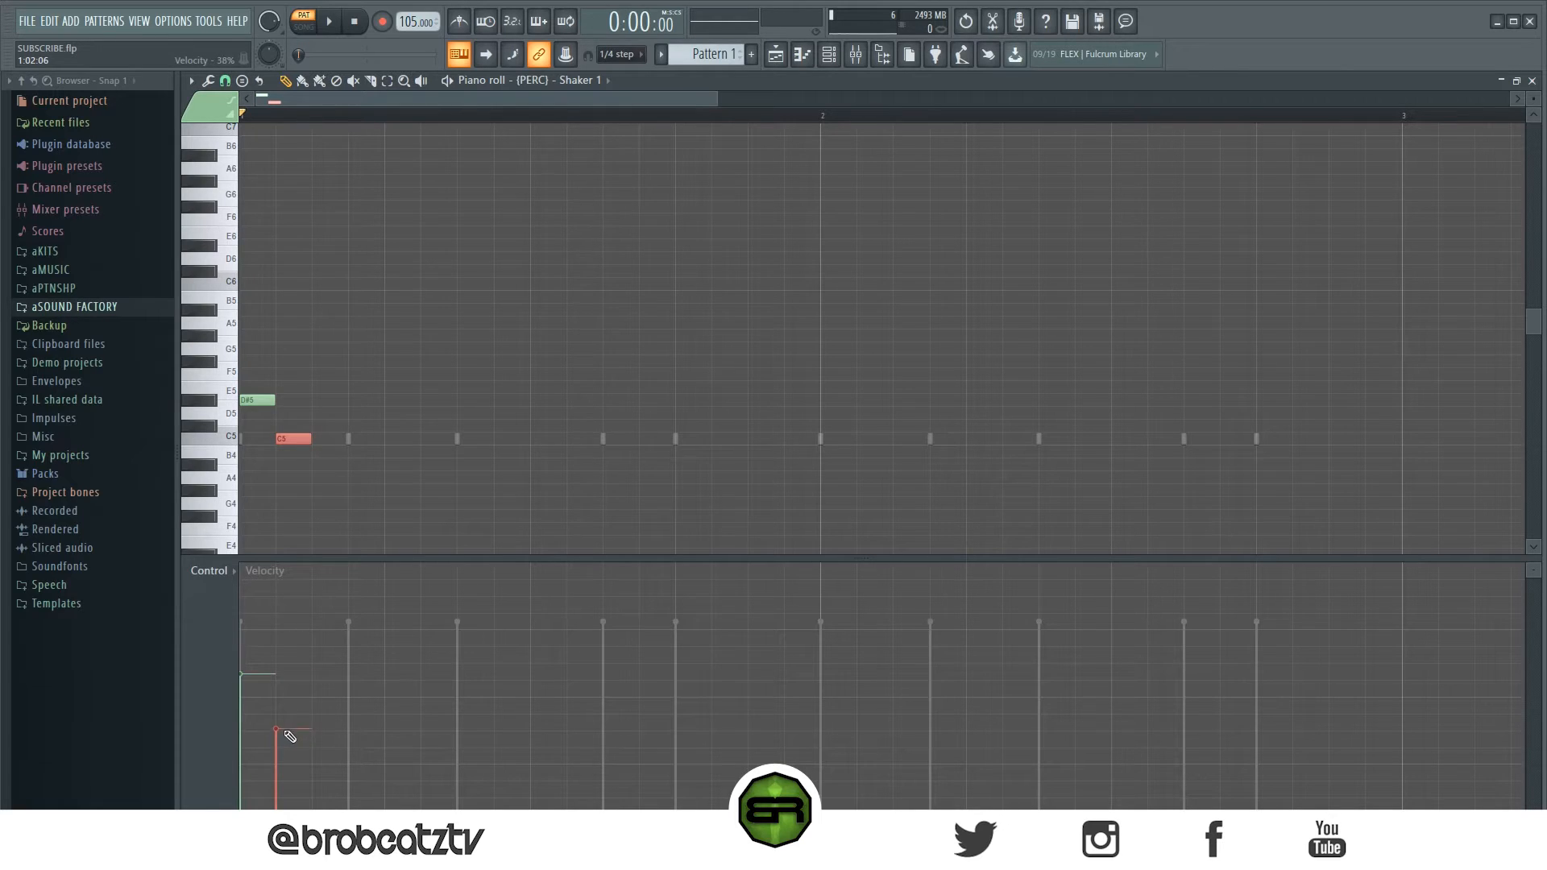
pyautogui.hotkey('ctrl', 'a')
pyautogui.scroll(3, 355, 440)
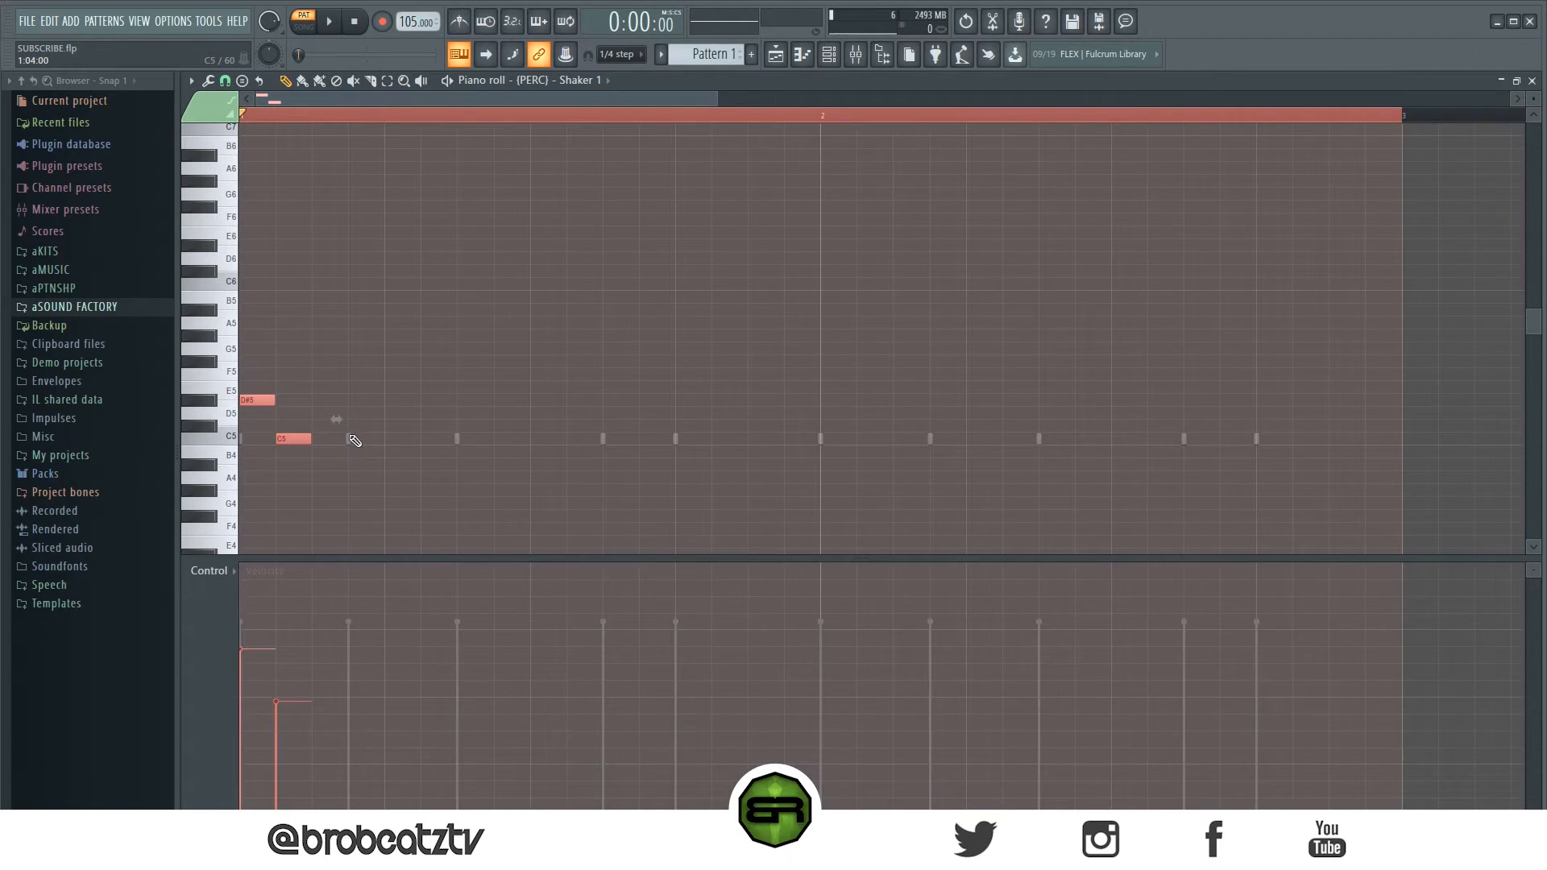
# - Duplicate the D#5 and C5 shaker pair every four steps to fill the first two bars
pyautogui.hotkey('ctrl', 'b')
pyautogui.hotkey('ctrl', 'a')
pyautogui.keyDown('shift'); pyautogui.moveTo(259, 398); pyautogui.dragTo(551, 398); pyautogui.keyUp('shift')
pyautogui.hotkey('ctrl', 'a')
pyautogui.keyDown('shift'); pyautogui.moveTo(271, 402); pyautogui.dragTo(855, 405); pyautogui.keyUp('shift')
pyautogui.click(859, 328)
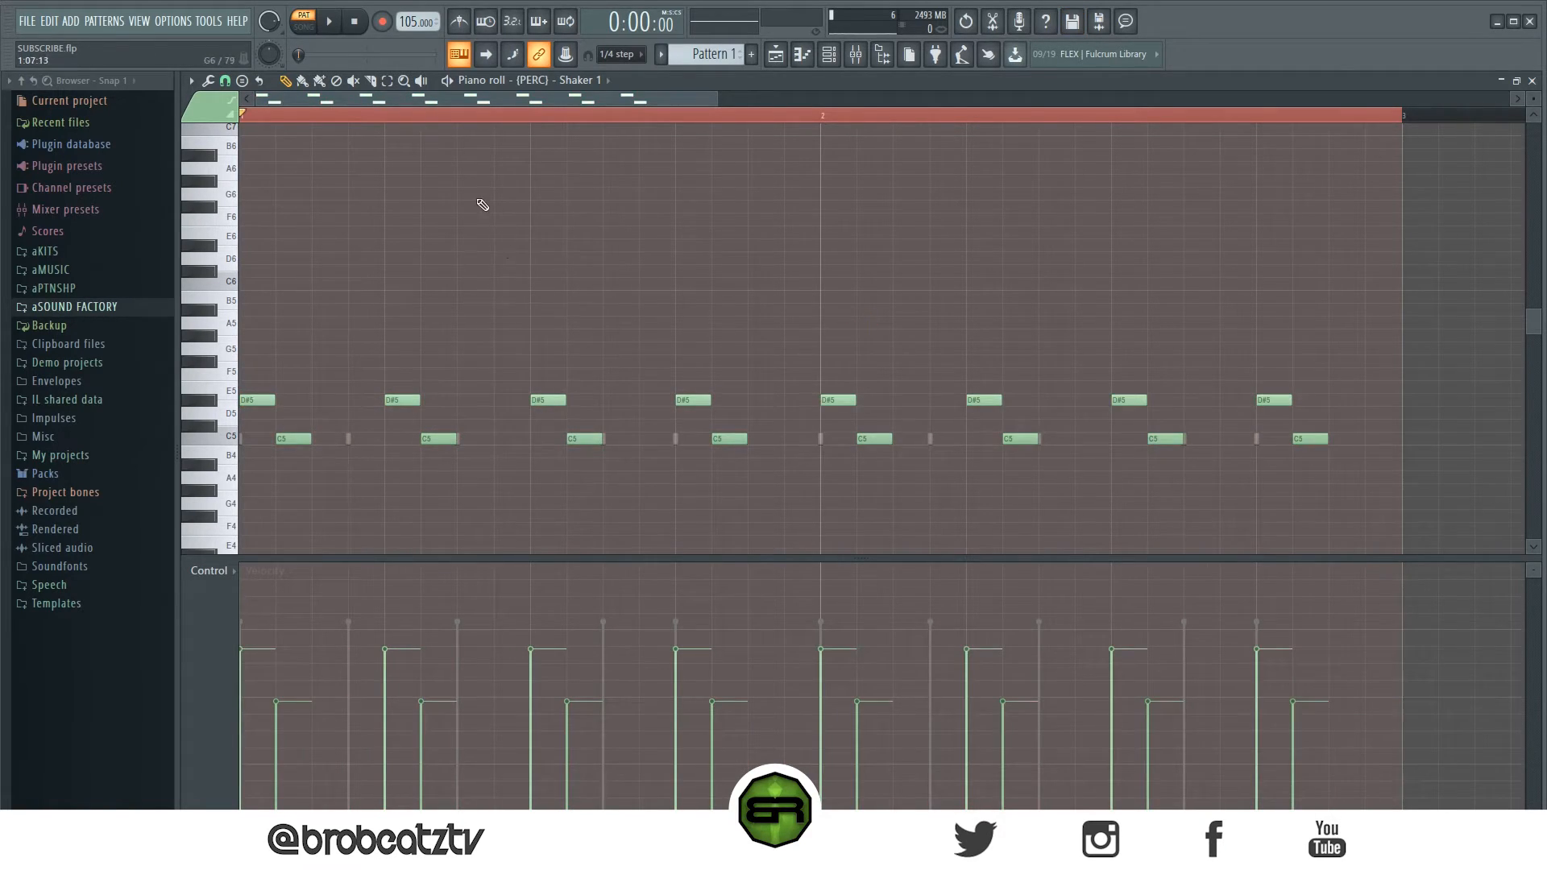
# - Lower the velocity of all C5 shaker notes slightly and play the pattern
pyautogui.keyDown('ctrl'); pyautogui.moveTo(283, 442); pyautogui.dragTo(1454, 481); pyautogui.keyUp('ctrl')
pyautogui.keyDown('alt'); pyautogui.scroll(-2, 1406, 471); pyautogui.keyUp('alt')
pyautogui.keyDown('ctrl'); pyautogui.click(578, 267); pyautogui.keyUp('ctrl')
pyautogui.press('space')
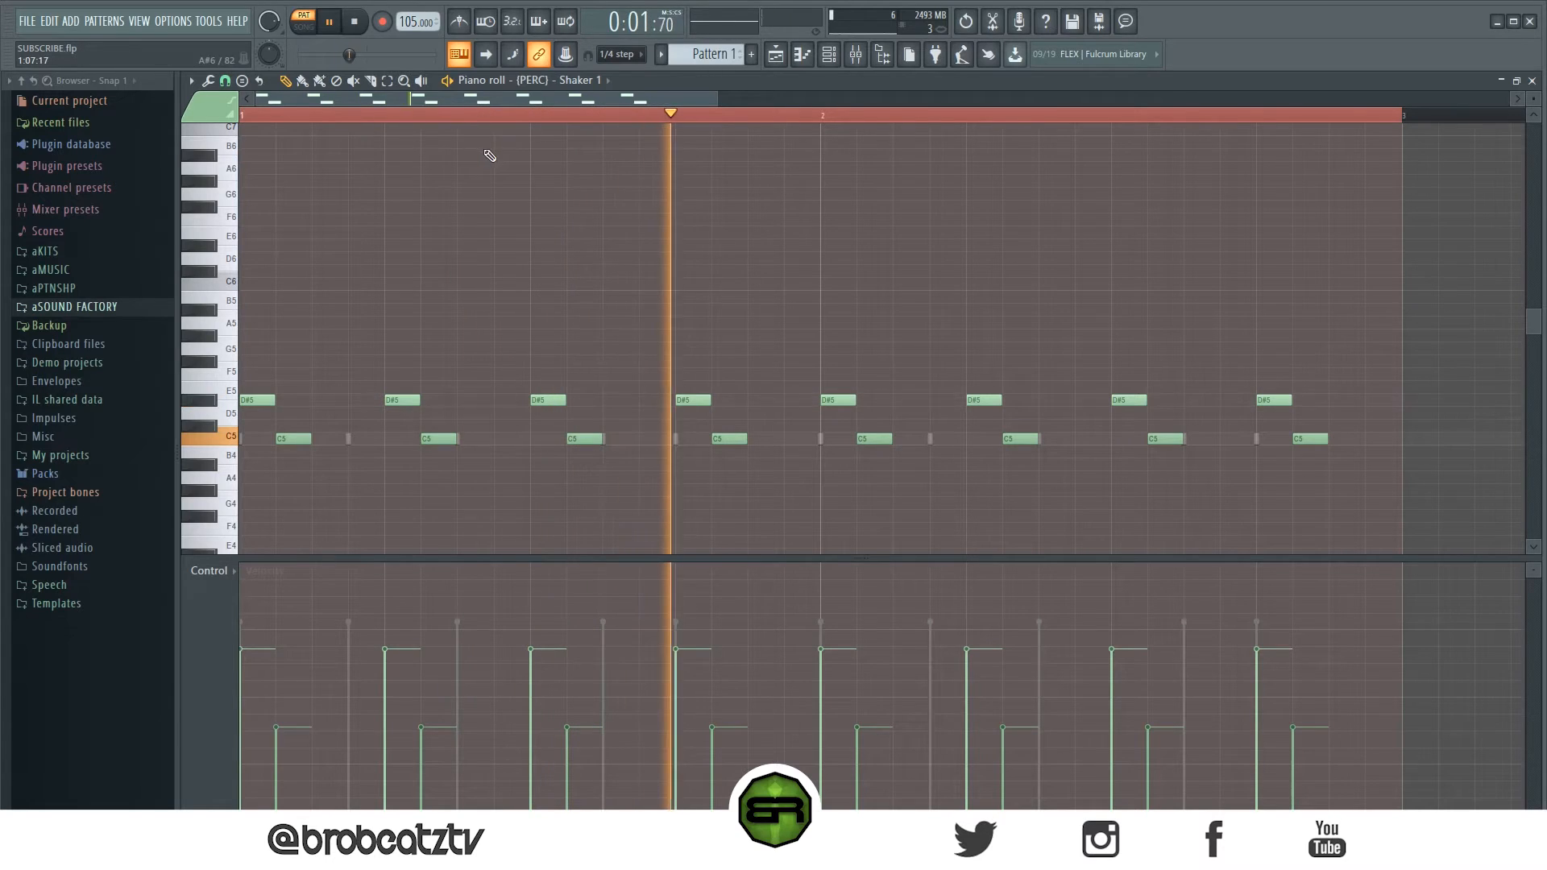
pyautogui.press('space')
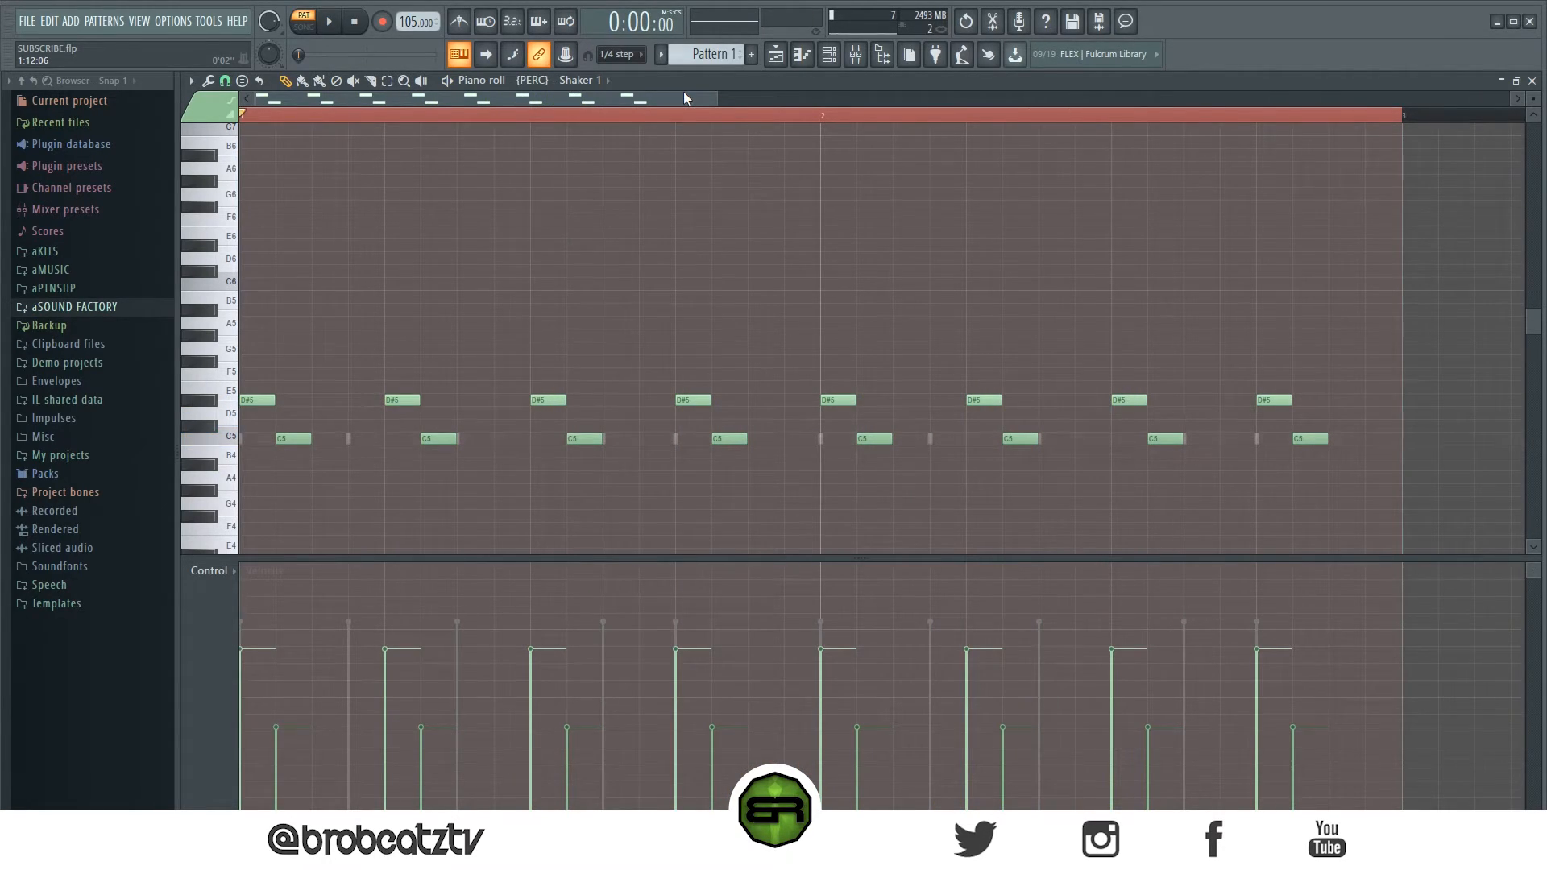
# - Try to copy the Shaker 1 notes onto the Shaker 2 channel in the channel rack
pyautogui.click(828, 54)
pyautogui.rightClick(368, 303)
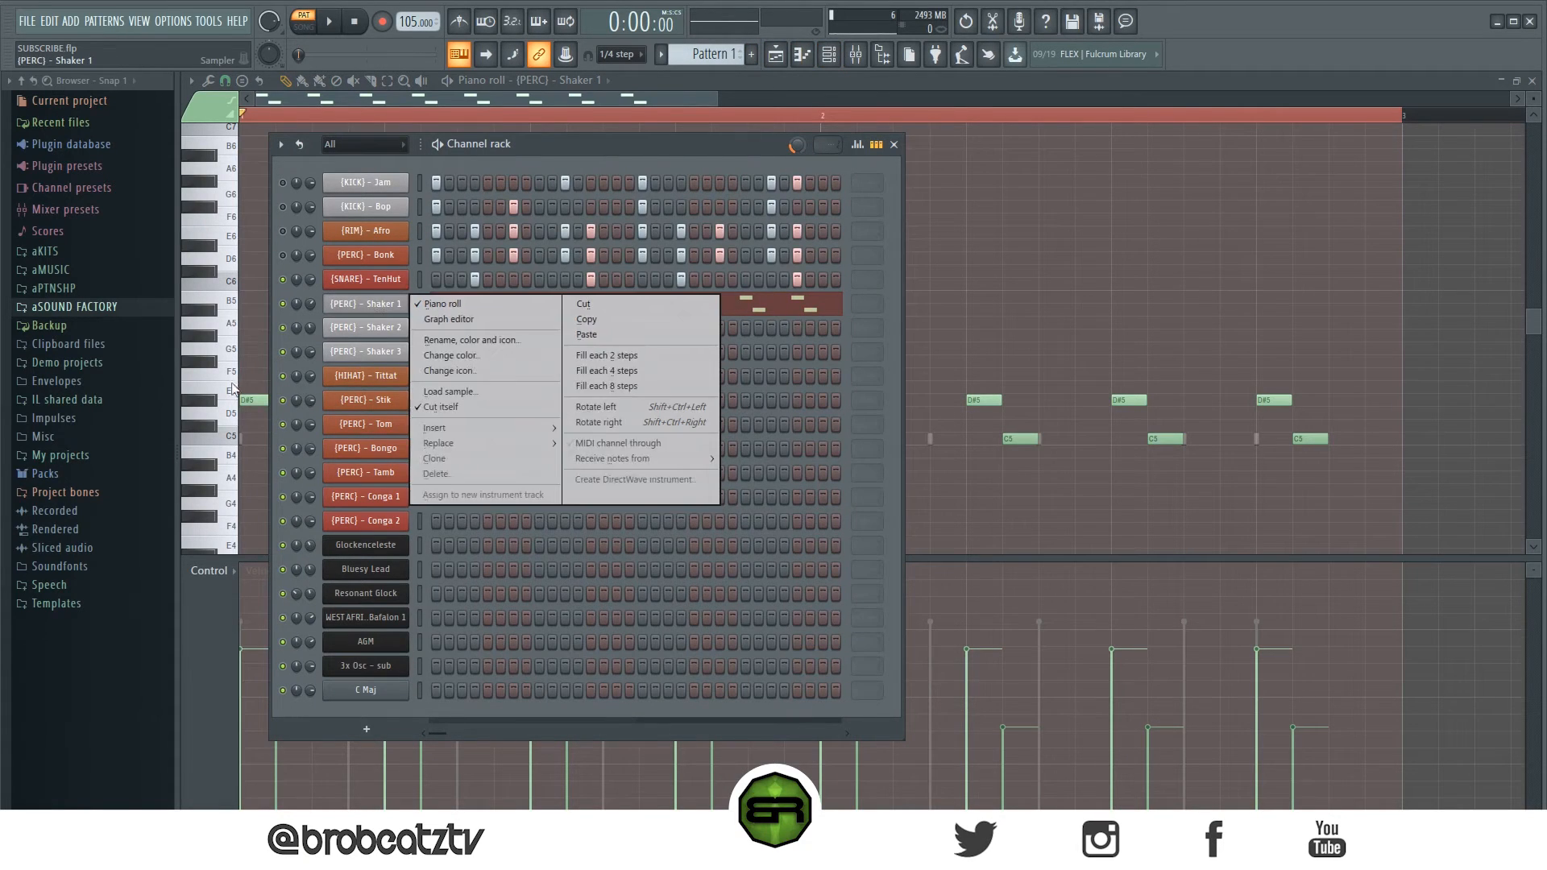
pyautogui.click(607, 323)
pyautogui.rightClick(367, 335)
pyautogui.click(569, 359)
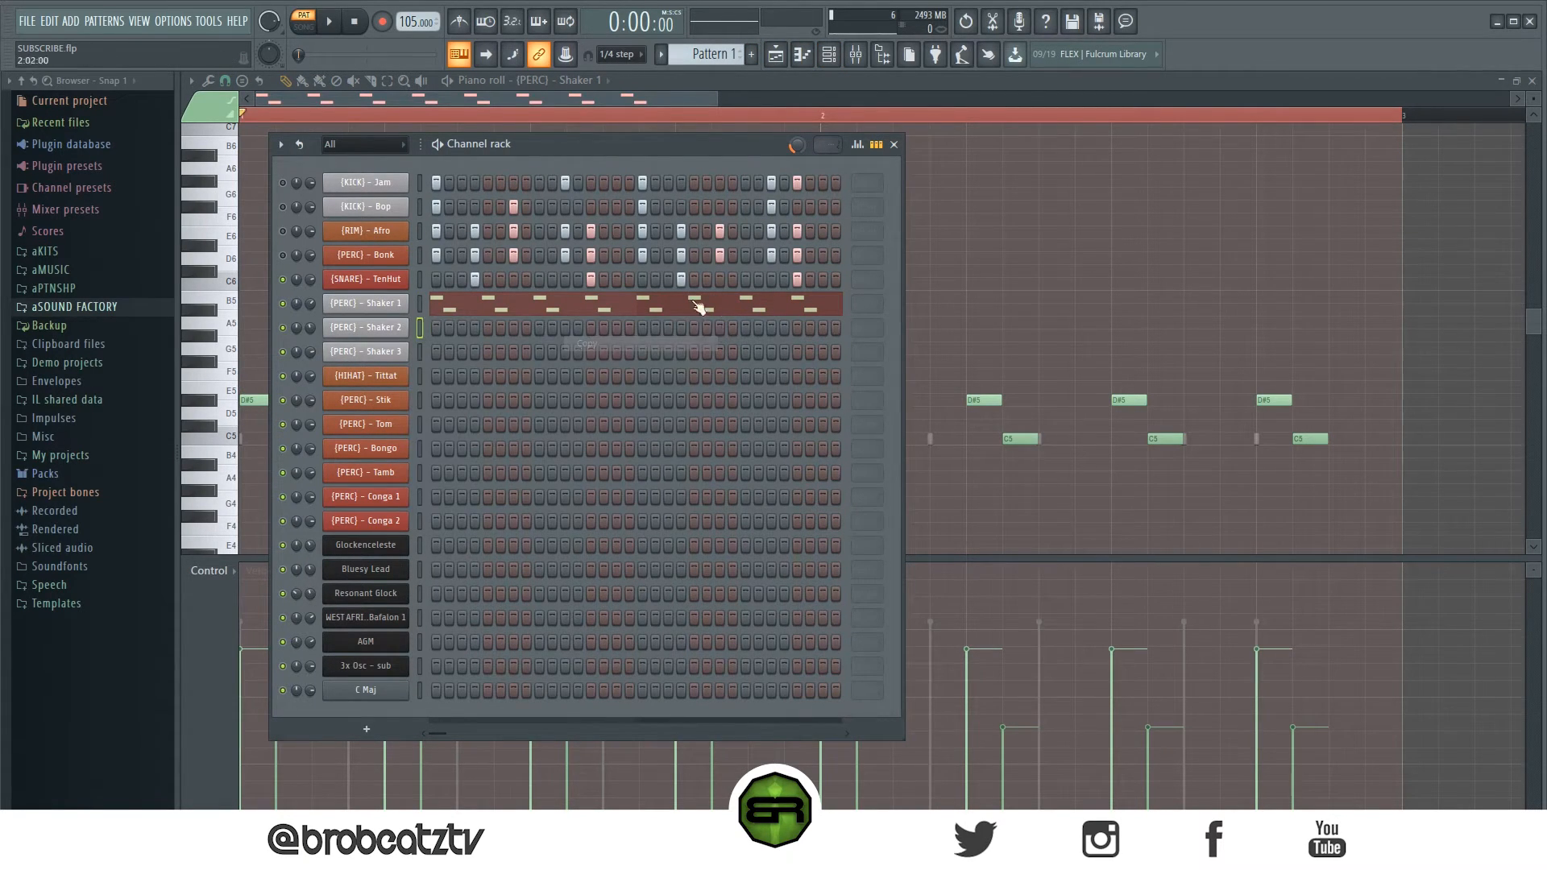
# - Copy the Shaker 1 notes, paste them into Shaker 2 and play the pattern
pyautogui.rightClick(365, 303)
pyautogui.click(690, 319)
pyautogui.rightClick(405, 327)
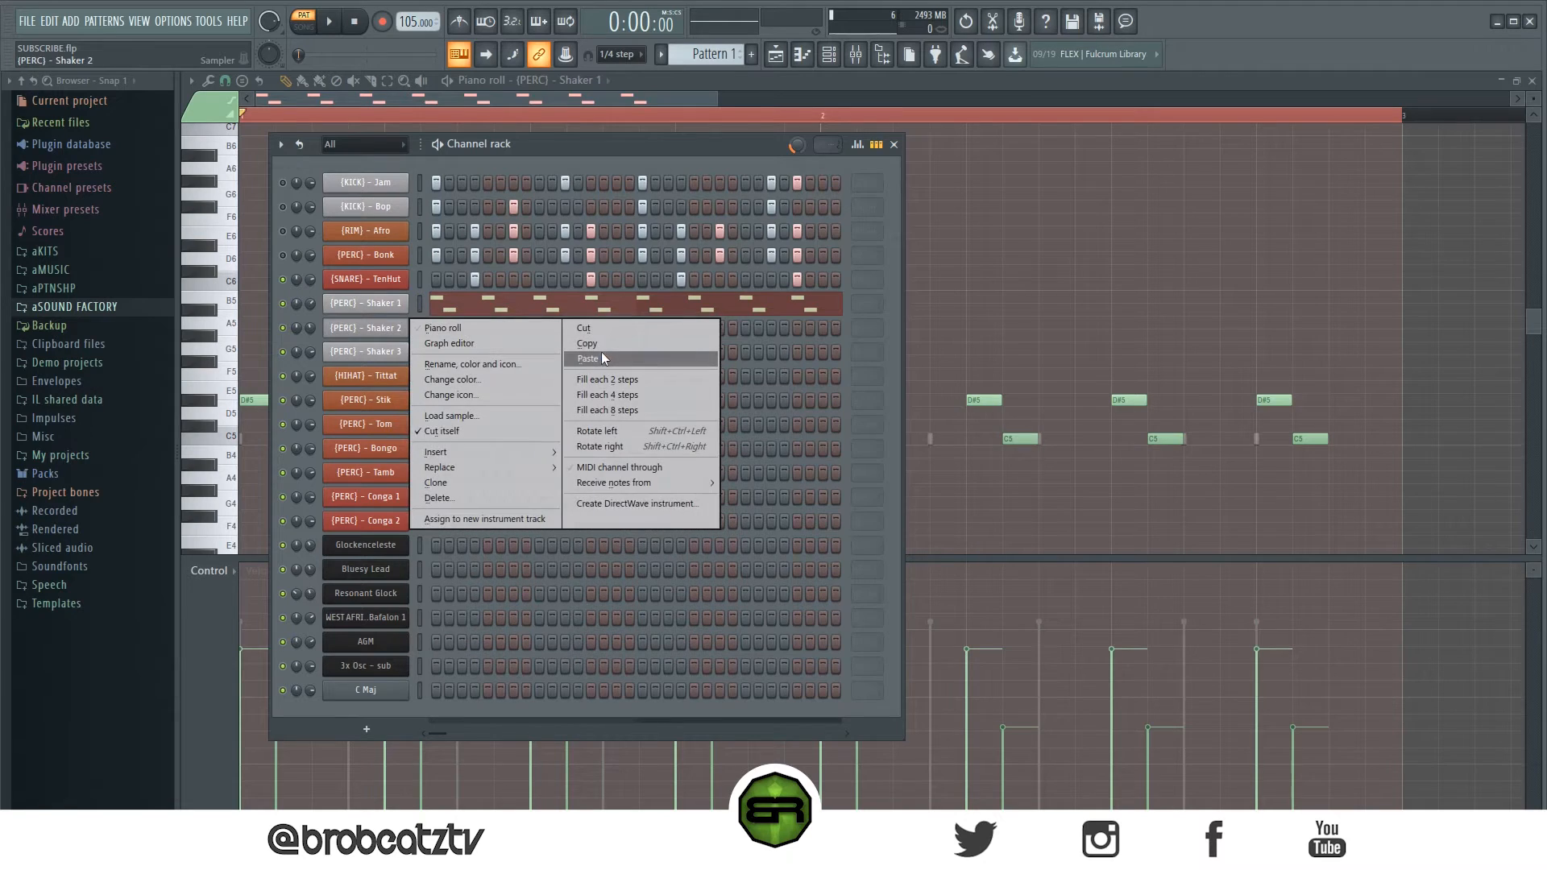
pyautogui.click(601, 351)
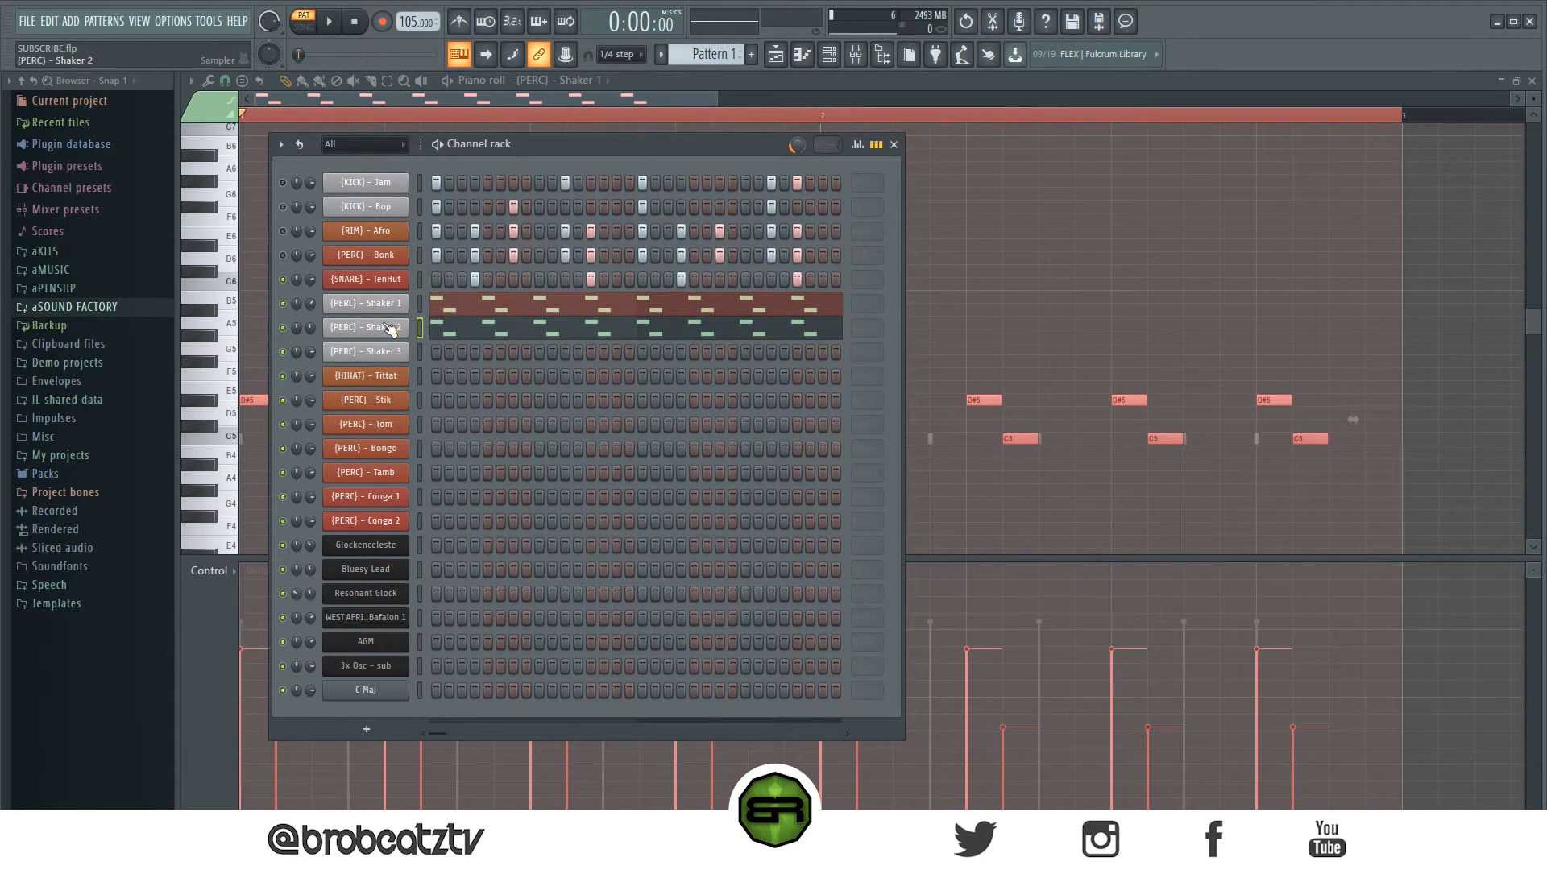
pyautogui.press('space')
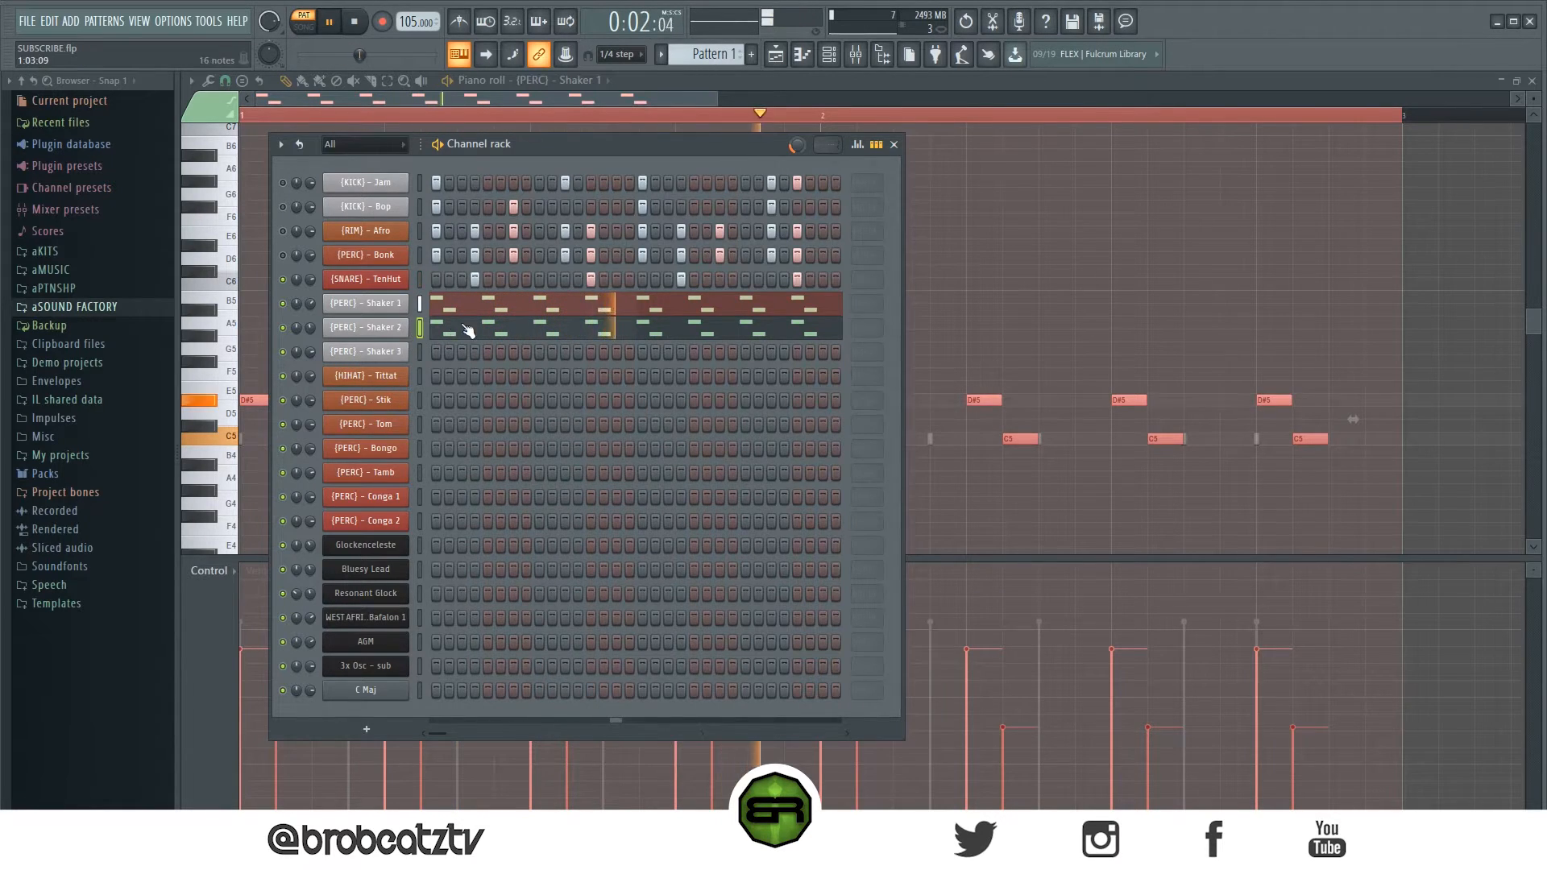
# - Review the pasted Shaker 2 notes in the piano roll, return to the channel rack and stop playback
pyautogui.click(498, 330)
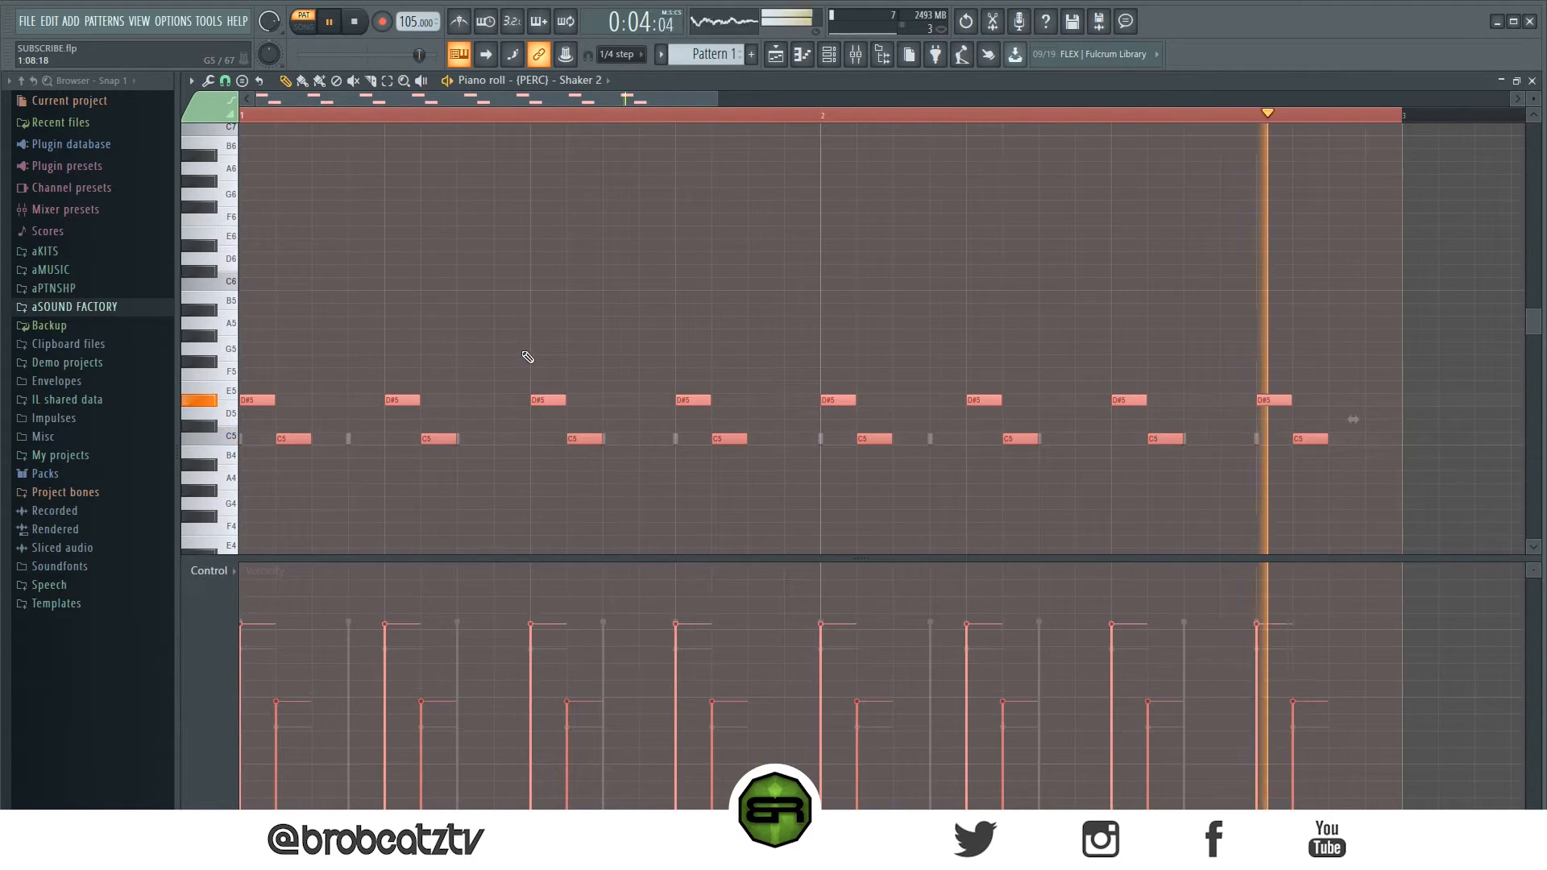
pyautogui.click(830, 55)
pyautogui.press('space')
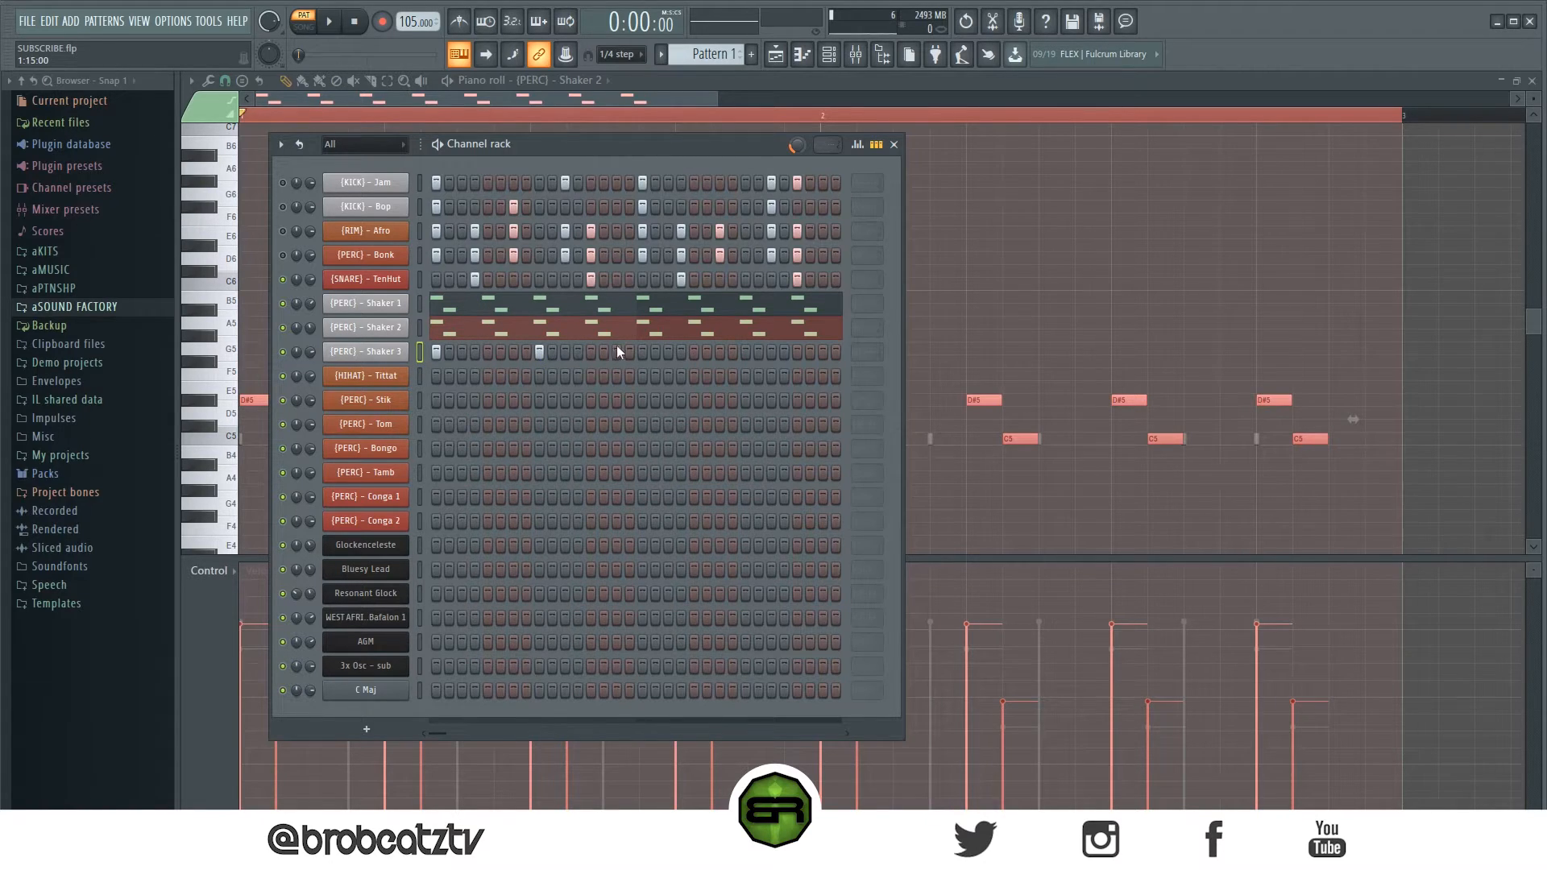
# - Arrange the Shaker 3 hits on steps 1, 9, 17 and 25
pyautogui.rightClick(642, 351)
pyautogui.rightClick(539, 351)
pyautogui.click(719, 351)
pyautogui.rightClick(720, 351)
pyautogui.rightClick(642, 351)
pyautogui.rightClick(513, 352)
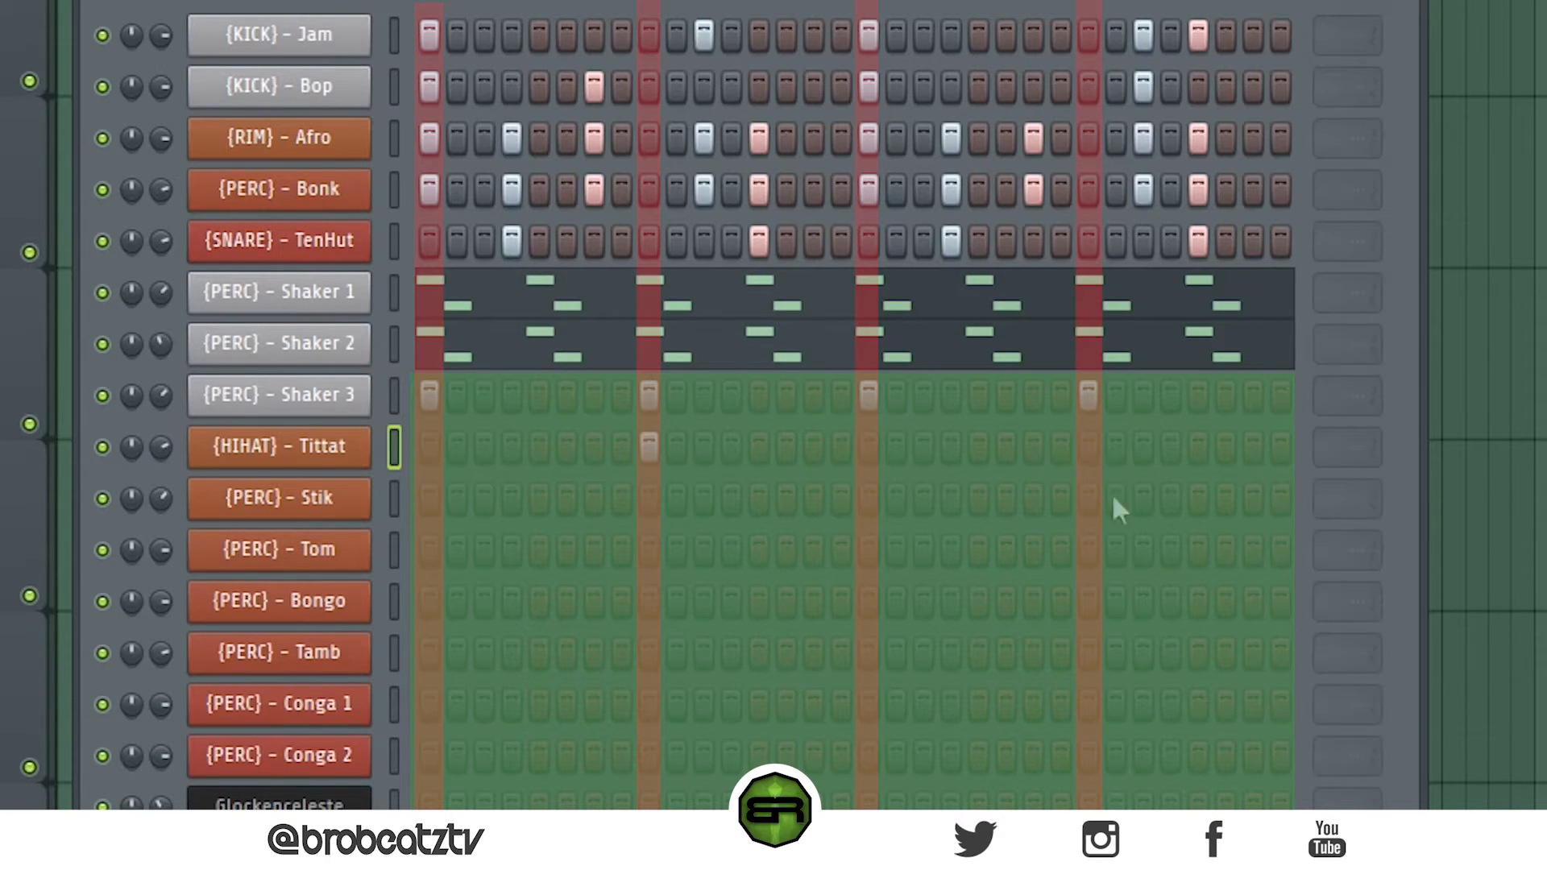
# - Add percussion hits: Tittat on step 25, Stik on step 3, Tom on steps 4 and 7, Bongo on step 7, and play the pattern
pyautogui.click(1088, 447)
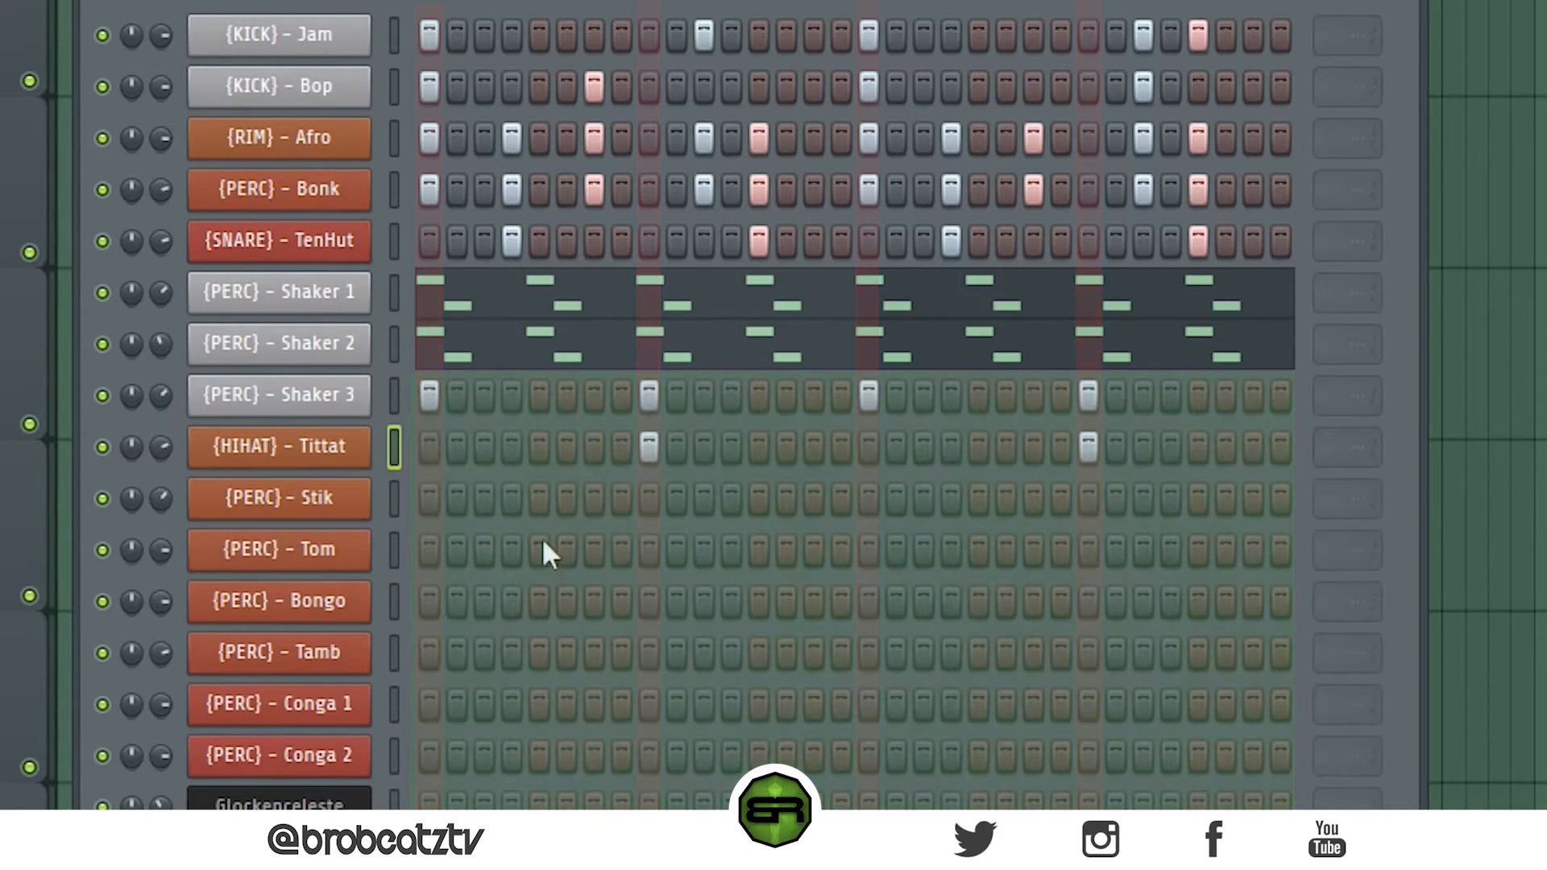
pyautogui.click(483, 500)
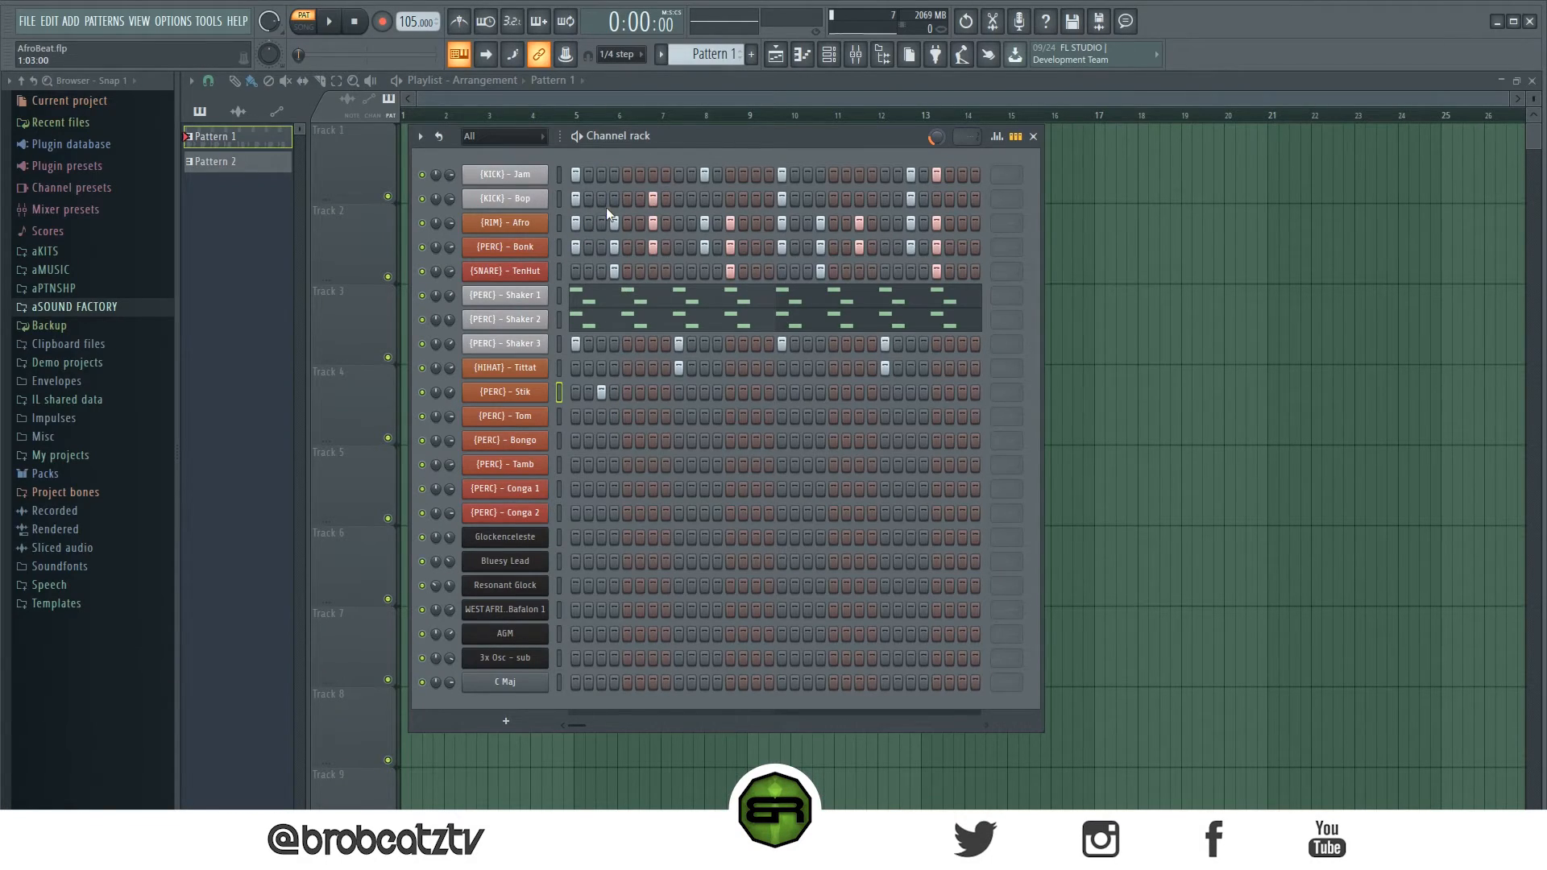
pyautogui.click(613, 415)
pyautogui.press('space')
pyautogui.press('space')
pyautogui.click(655, 441)
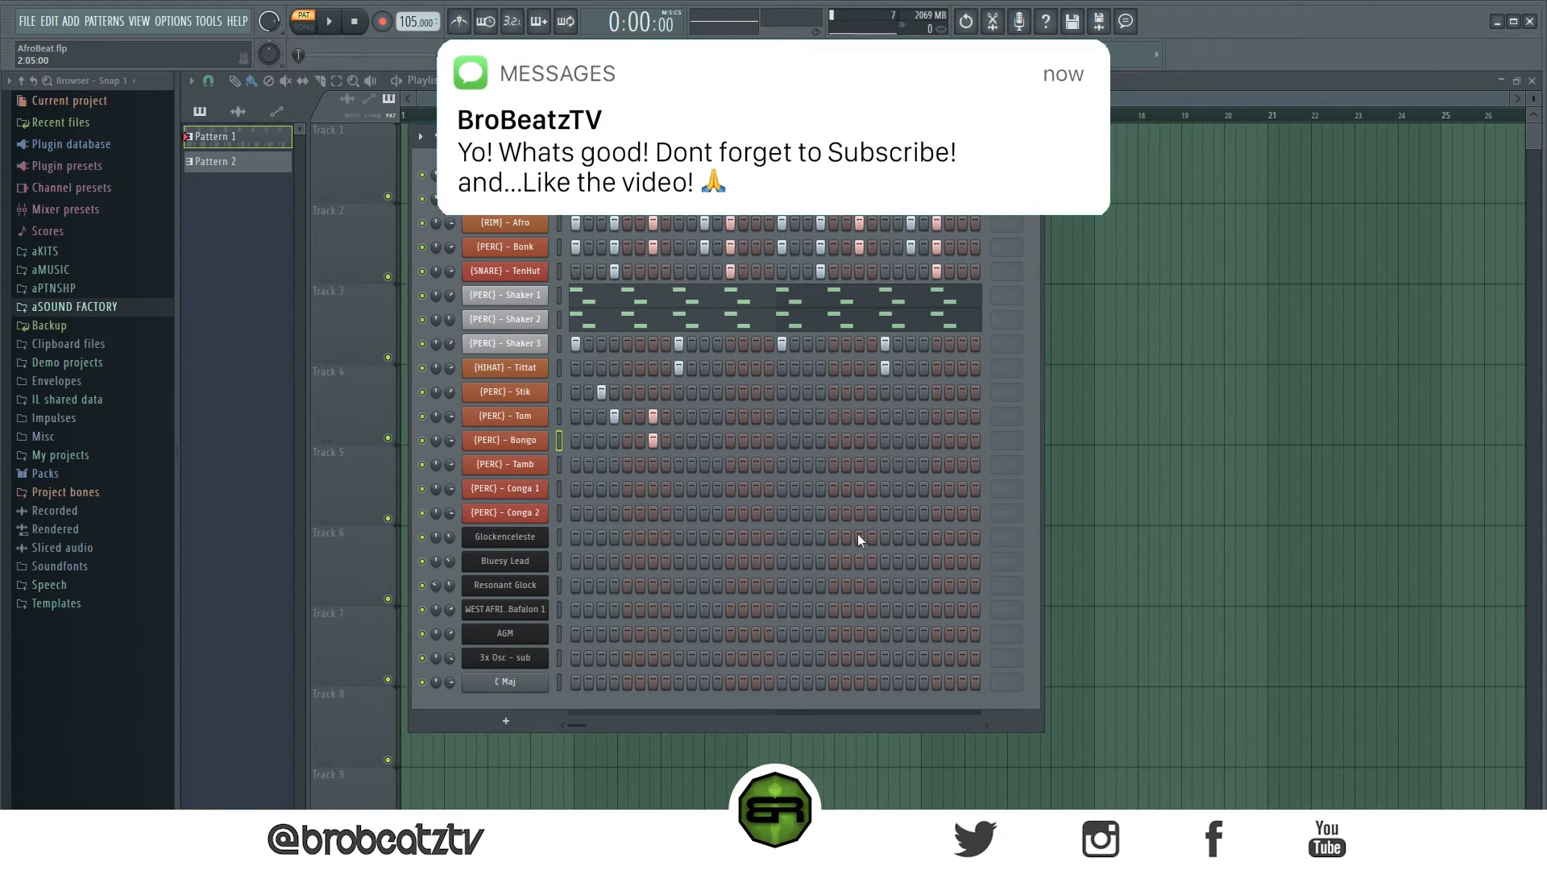
pyautogui.press('space')
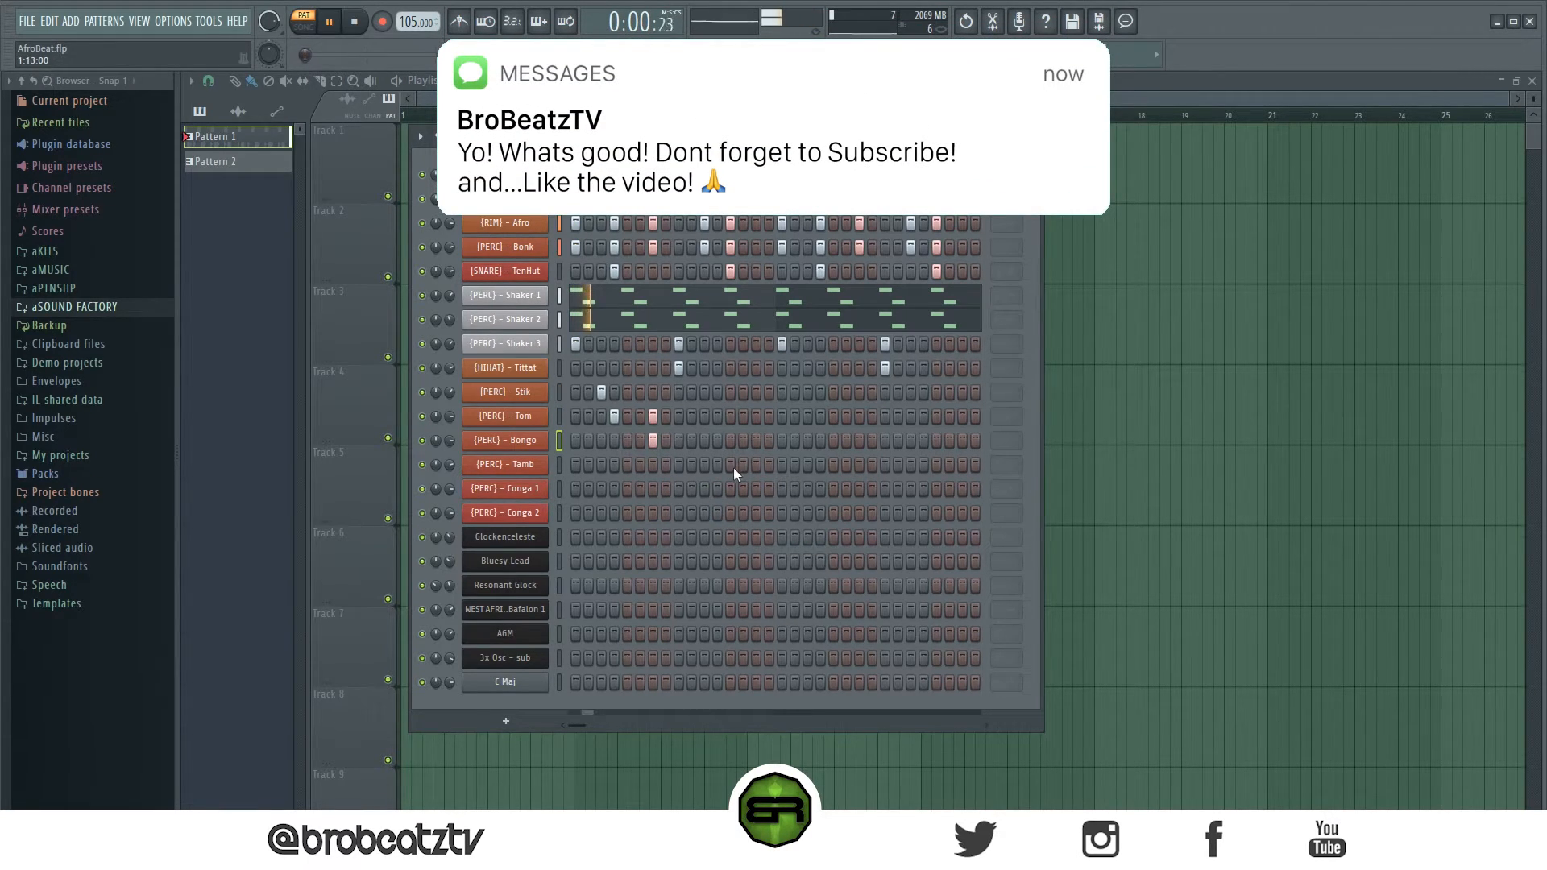
# - Add Tamb hits on steps 11 and 13, Conga 1 on step 15 and Conga 2 on step 17, and stop playback
pyautogui.click(705, 464)
pyautogui.click(730, 464)
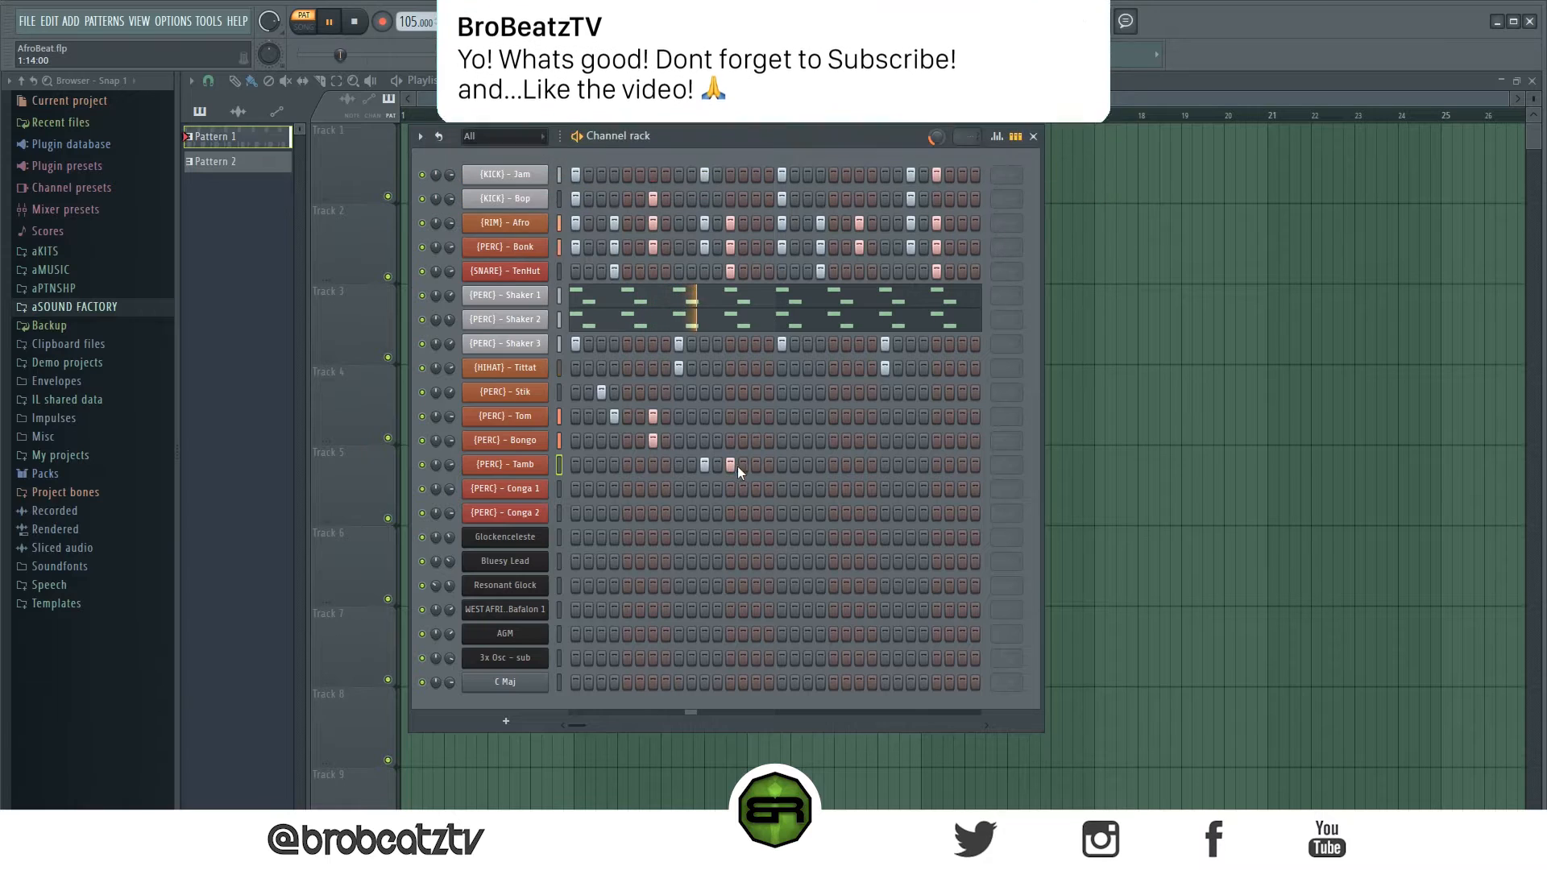
pyautogui.click(755, 489)
pyautogui.click(780, 514)
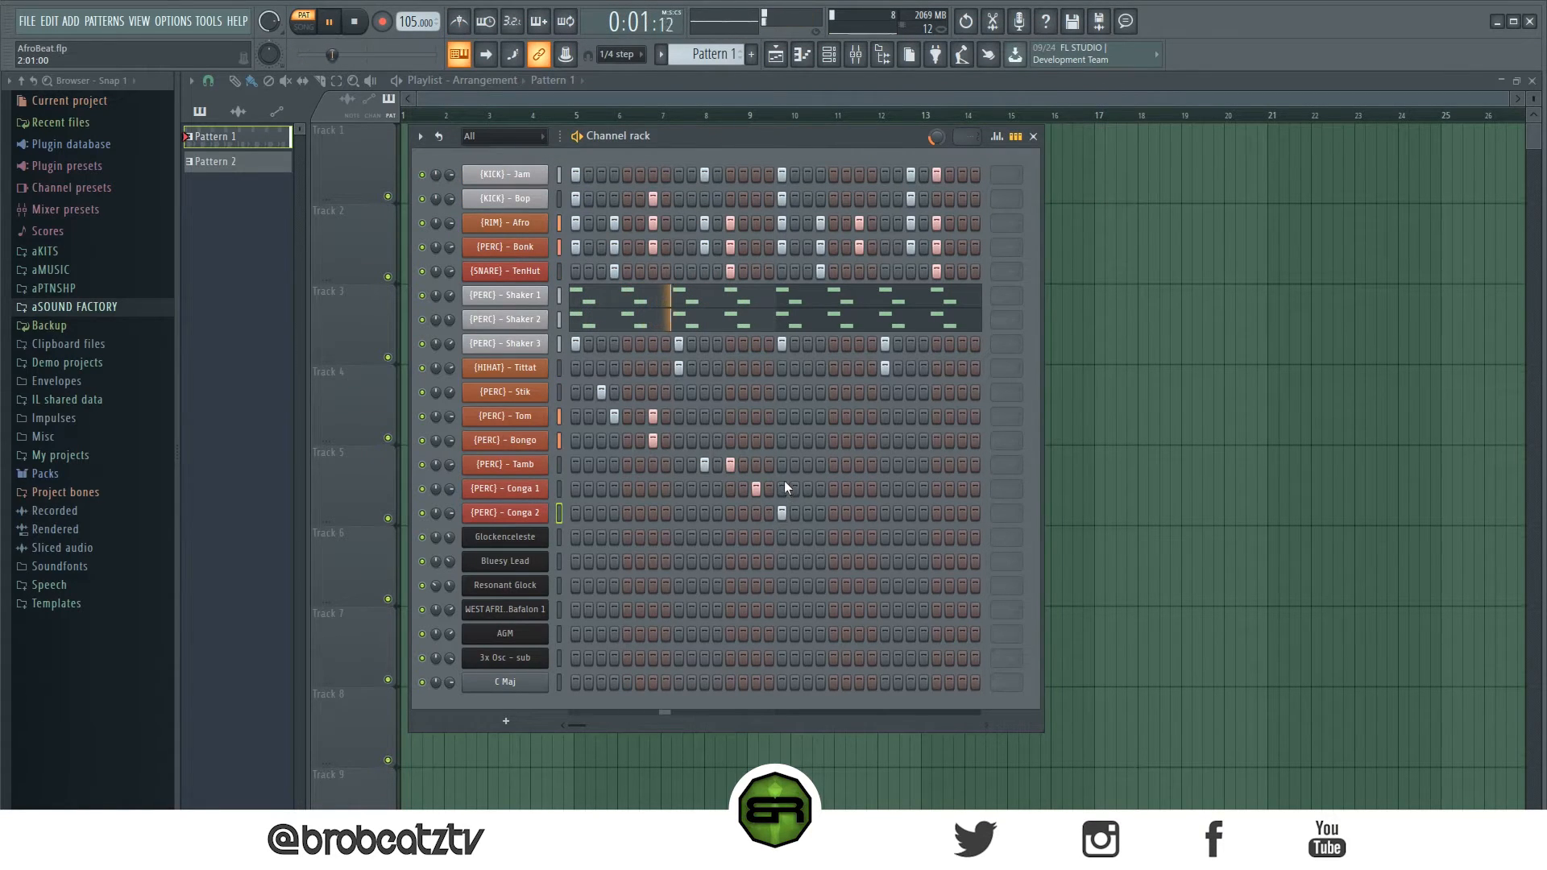
pyautogui.press('space')
# - Add second-bar hits: Tom on steps 17, 20 and 23, Stik on step 19 and Bongo on step 23, and play the pattern
pyautogui.click(782, 416)
pyautogui.click(807, 391)
pyautogui.click(820, 416)
pyautogui.click(859, 440)
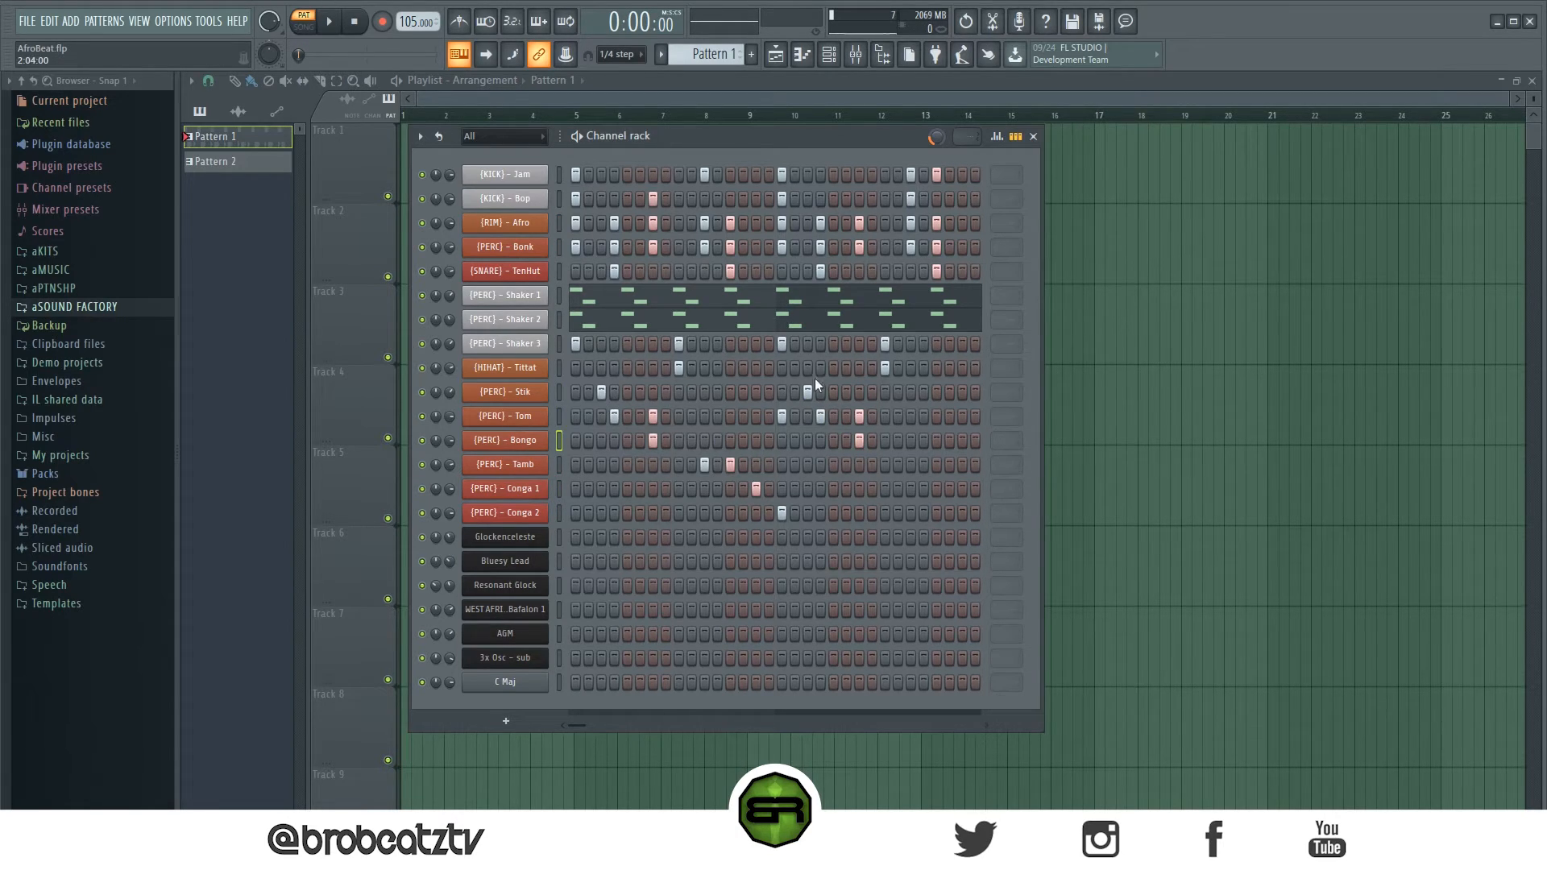
pyautogui.press('space')
# - Finish the second bar with Tom and Tamb on step 29 and Conga 2 on step 31, and stop playback
pyautogui.click(937, 417)
pyautogui.click(941, 464)
pyautogui.click(962, 513)
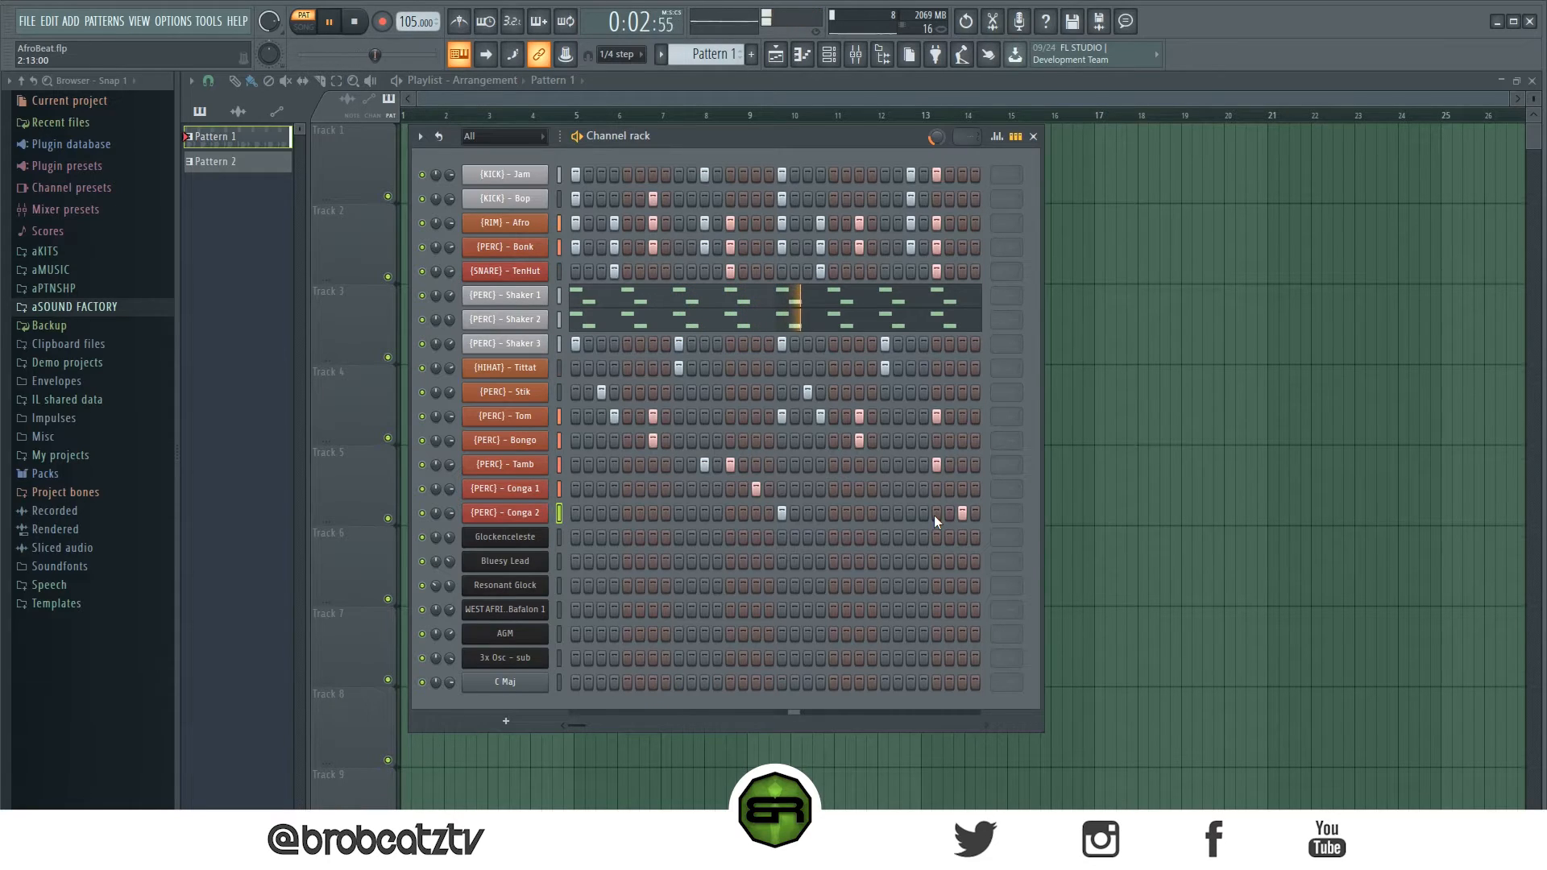
pyautogui.press('space')
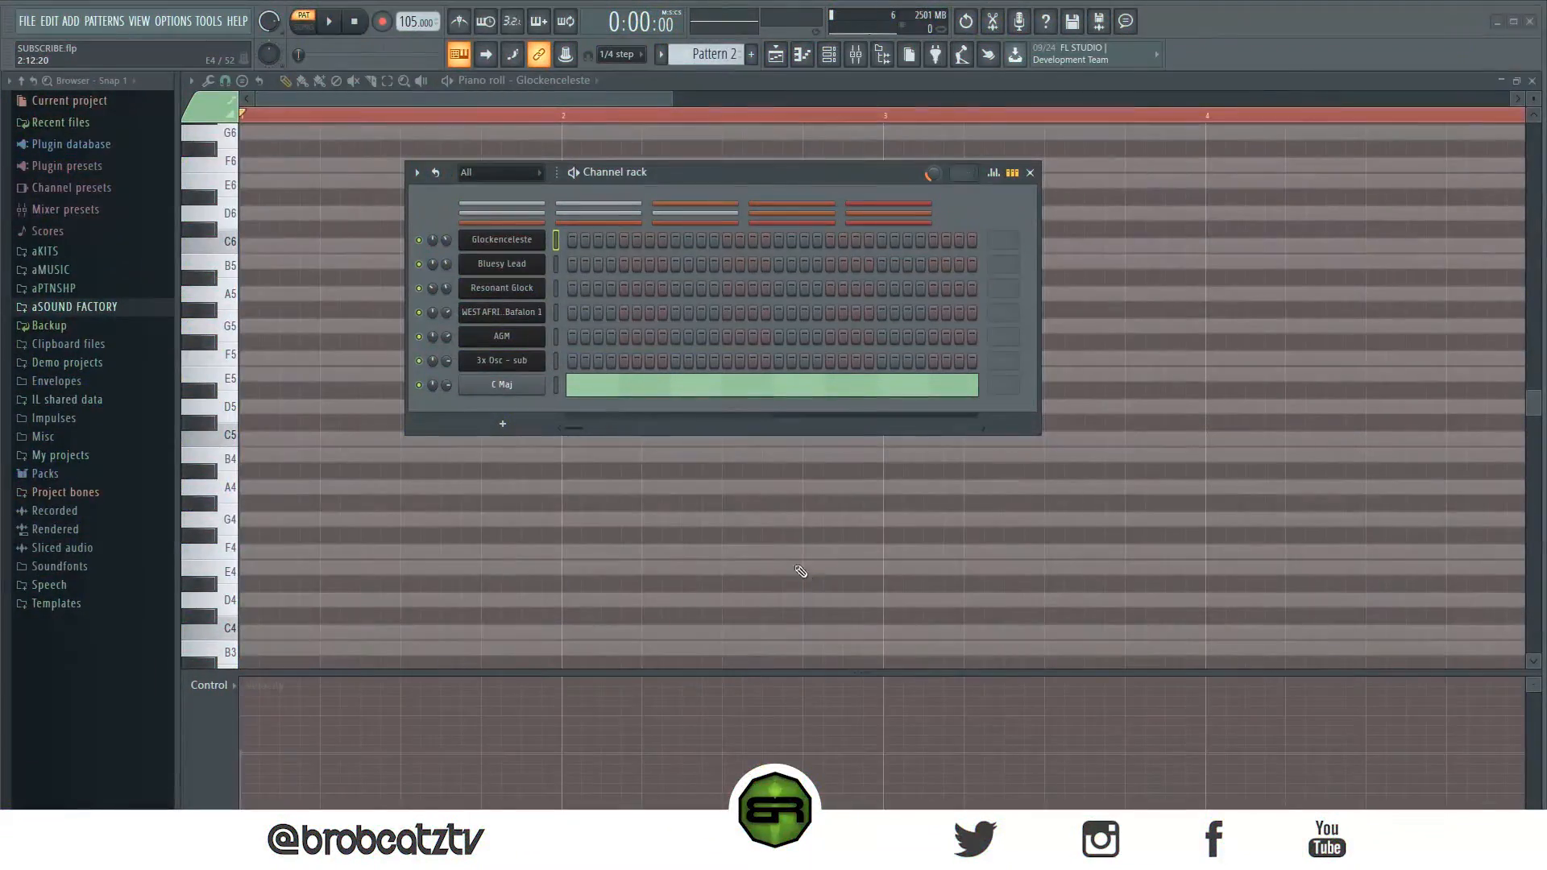
# - Examine the instrument settings of the Glockenceleste, Bluesy Lead, West Africa Balafon 1 and 3x Osc sub channels
pyautogui.moveTo(522, 244); pyautogui.dragTo(510, 356)
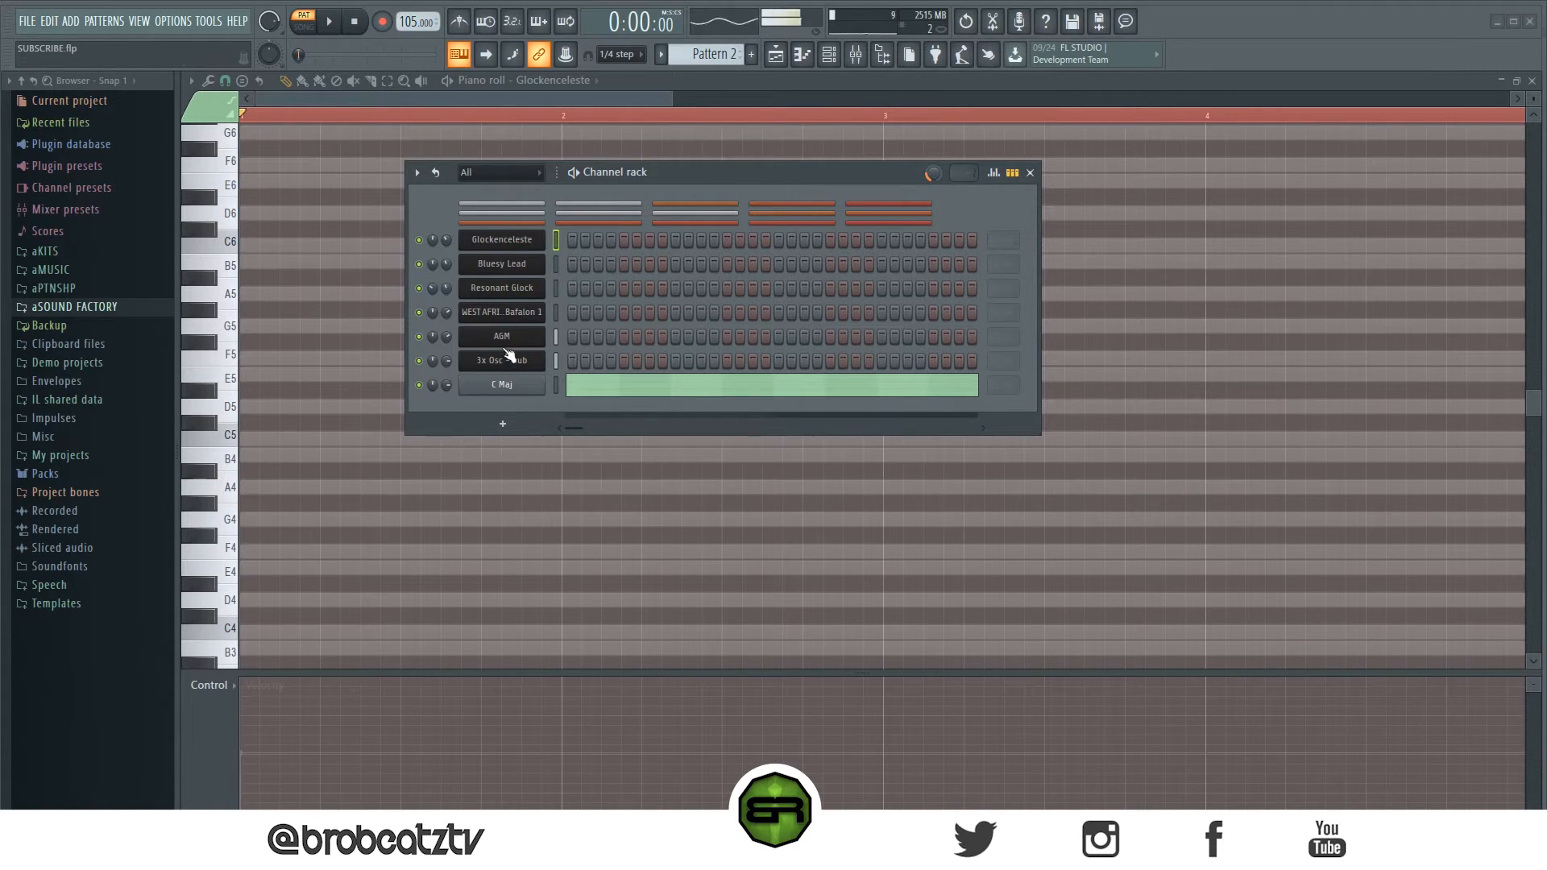
pyautogui.click(532, 243)
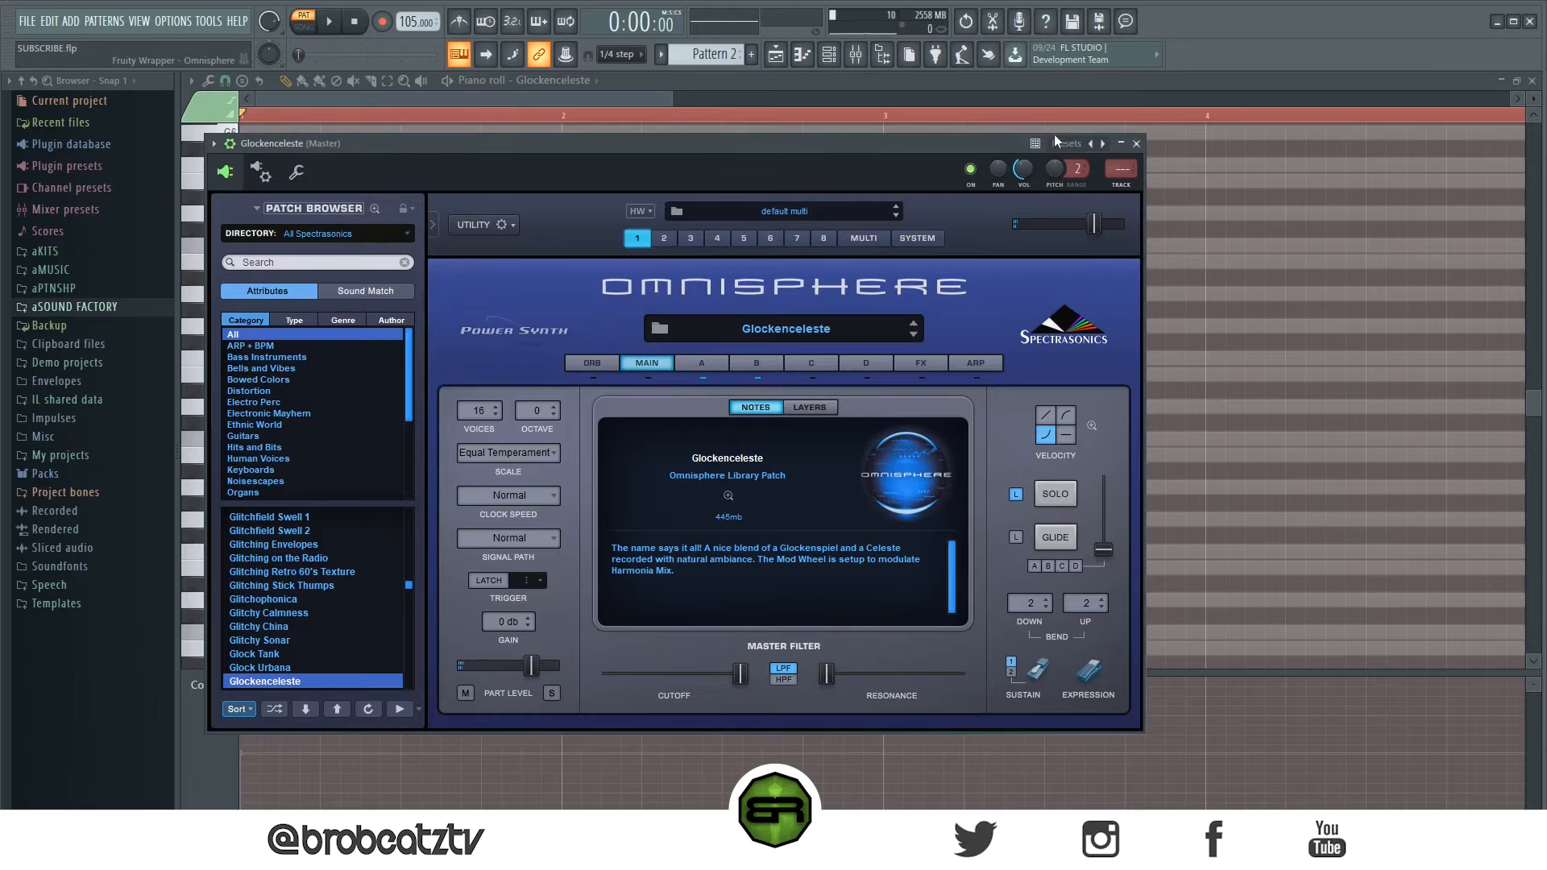
pyautogui.click(1136, 143)
pyautogui.click(526, 271)
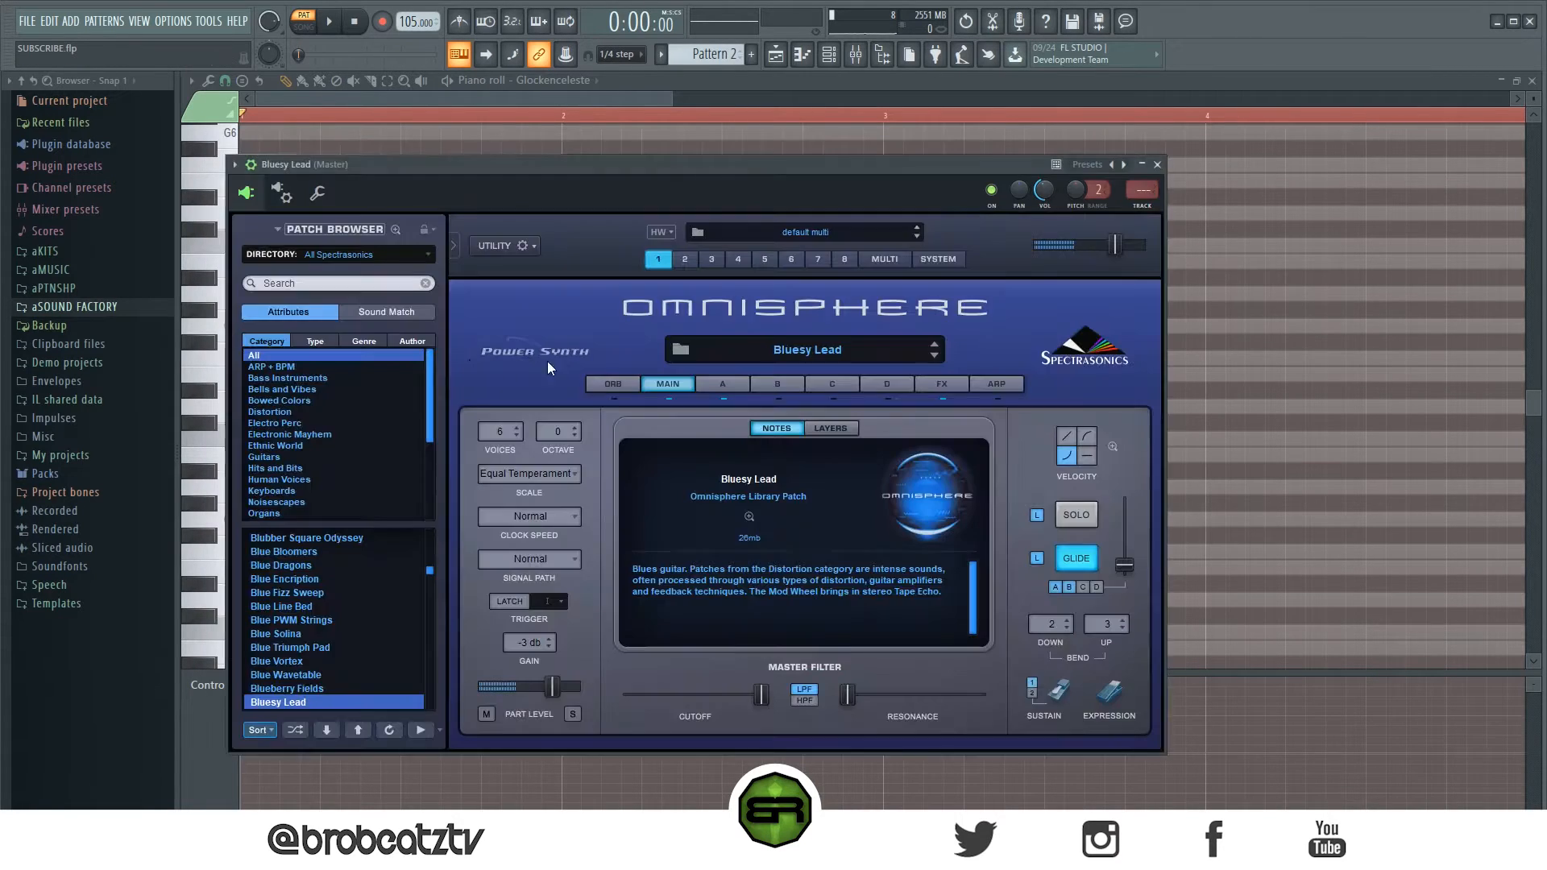
pyautogui.click(1157, 164)
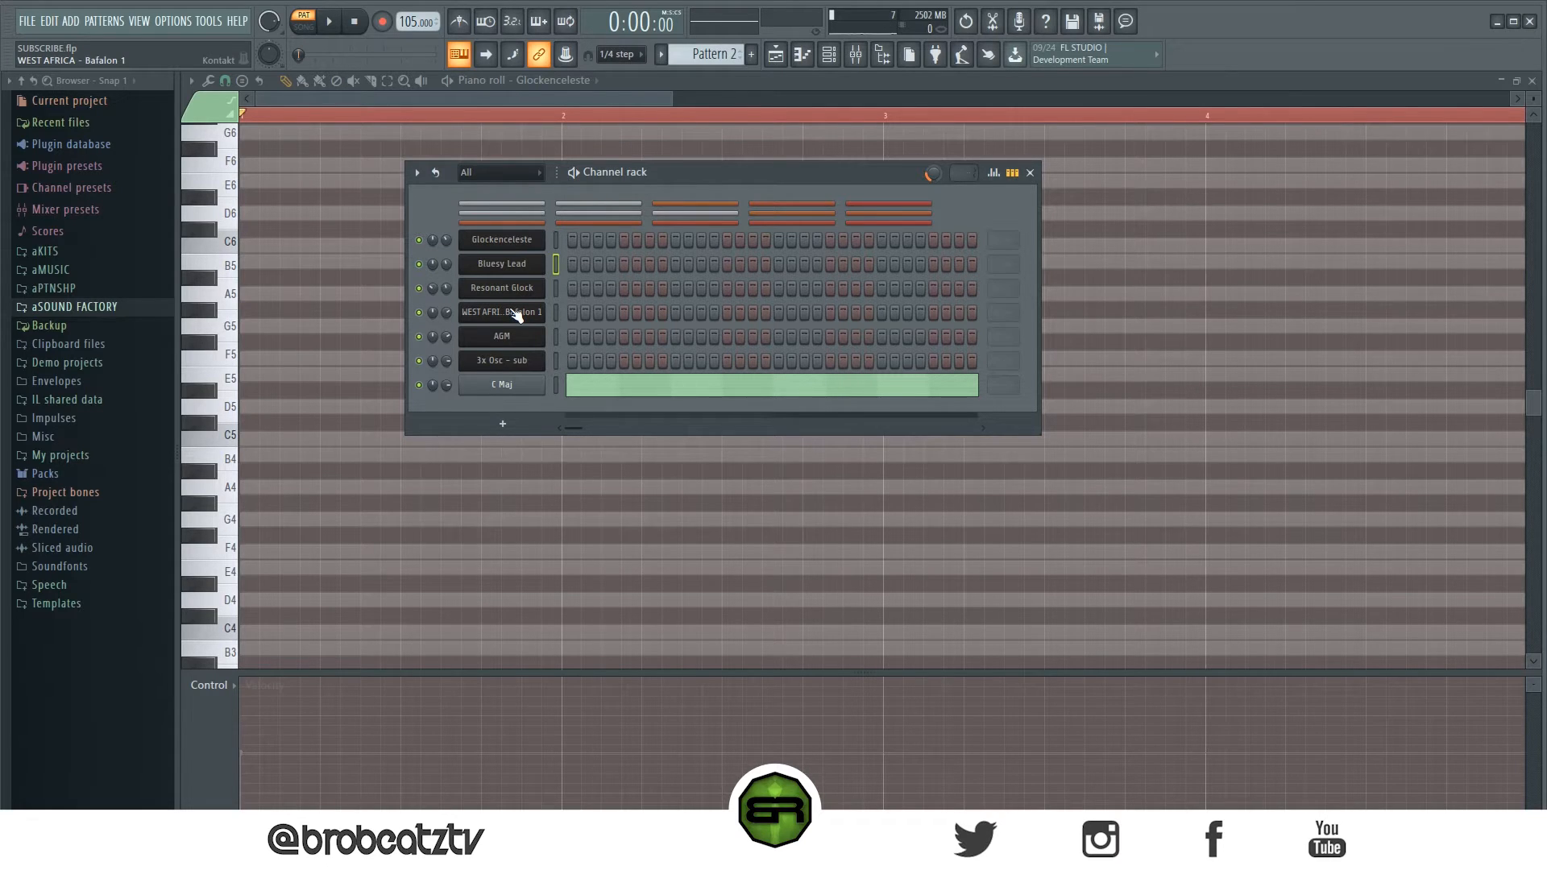
pyautogui.click(516, 314)
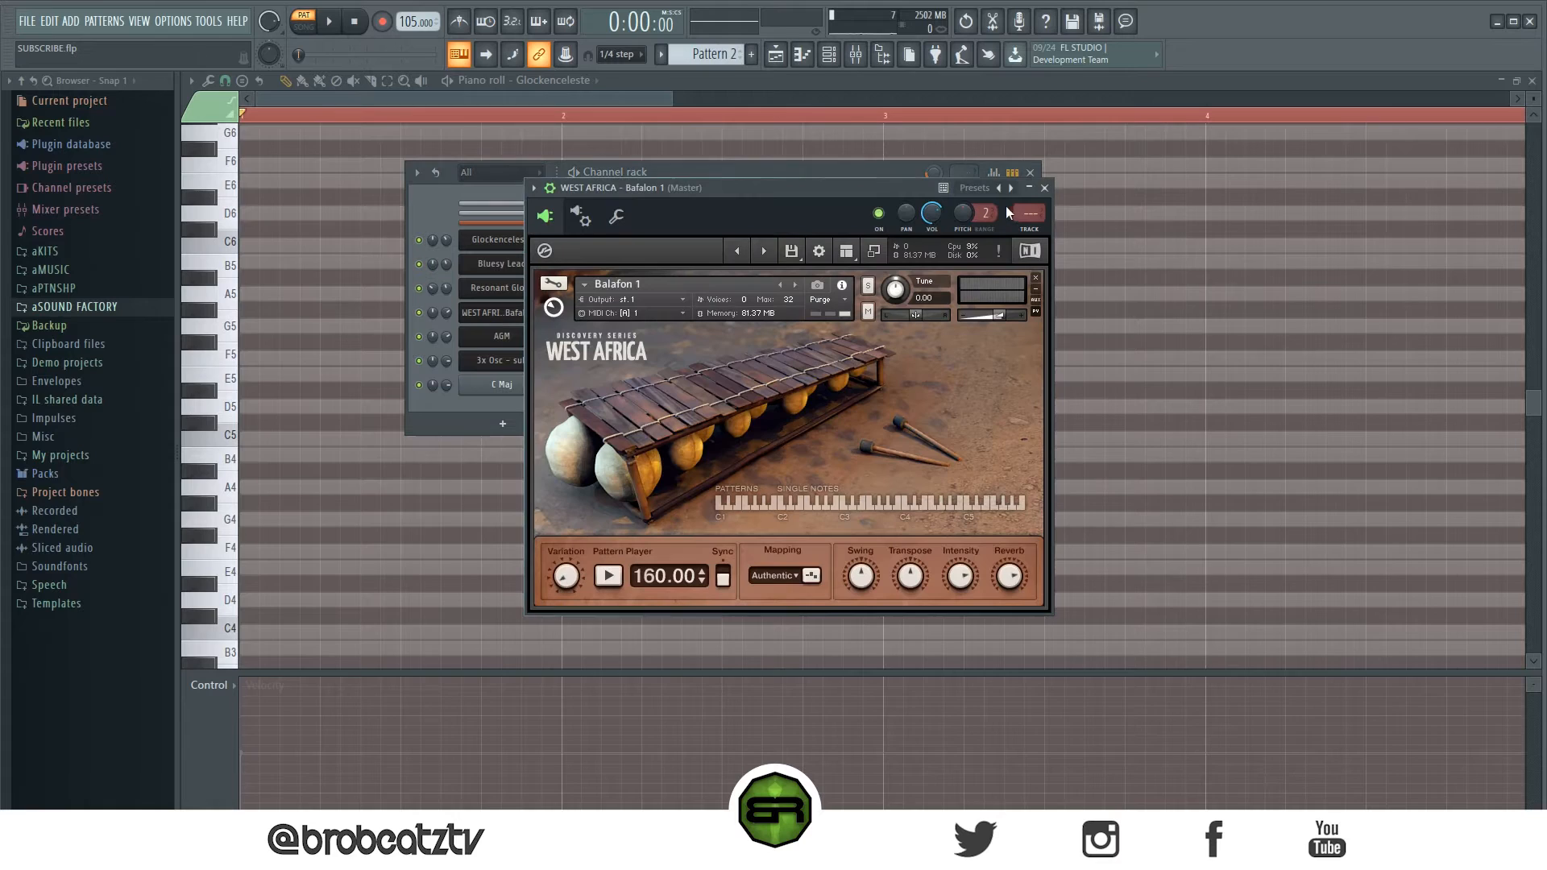
pyautogui.click(1042, 189)
pyautogui.click(515, 362)
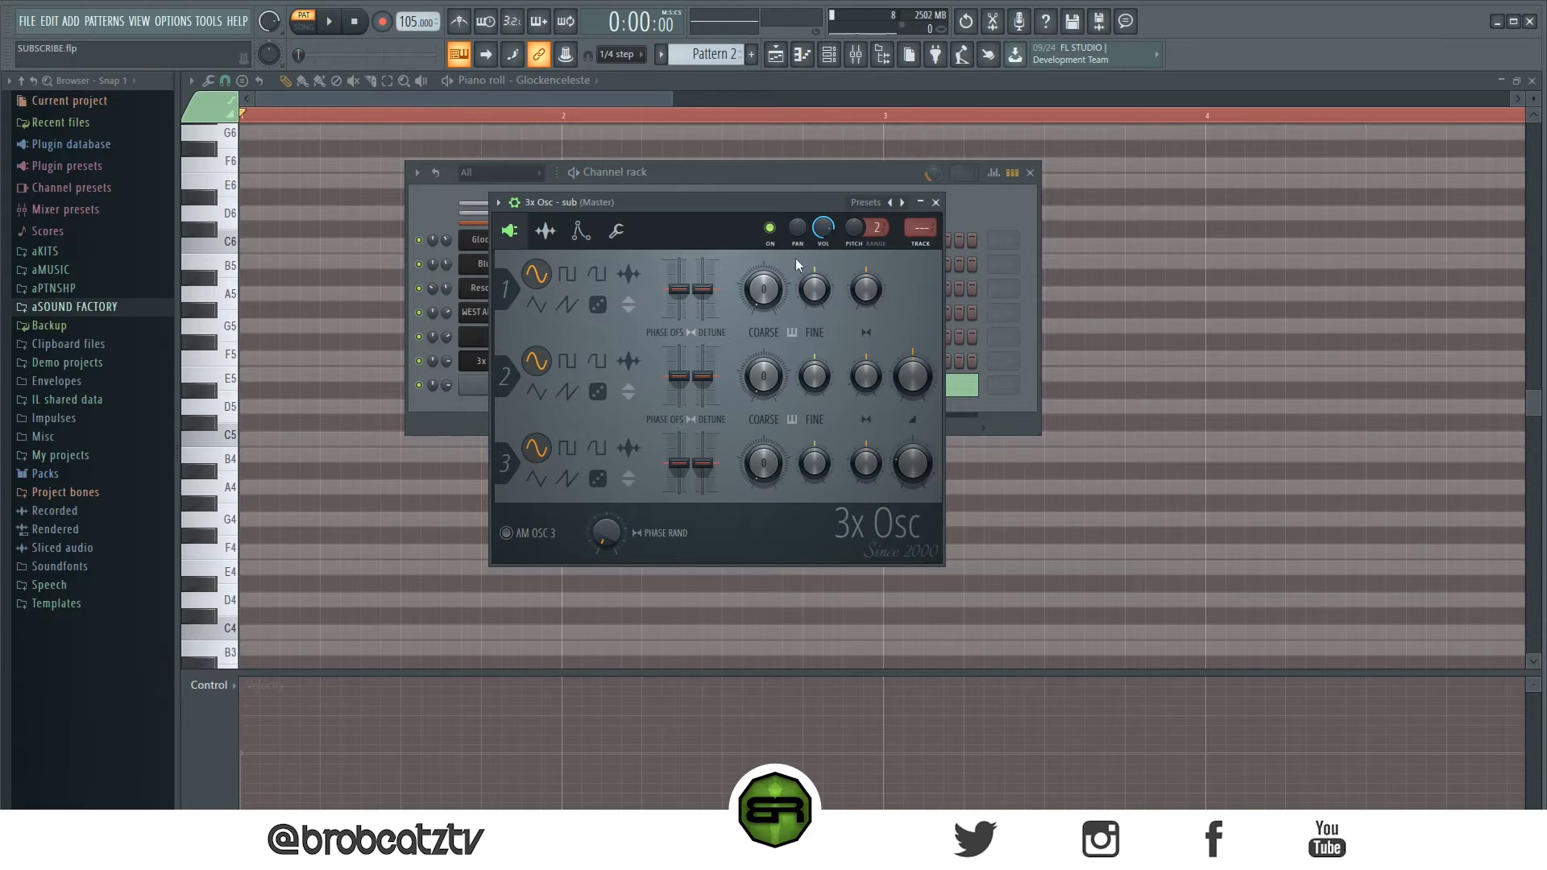
pyautogui.click(936, 202)
pyautogui.click(520, 244)
pyautogui.click(520, 245)
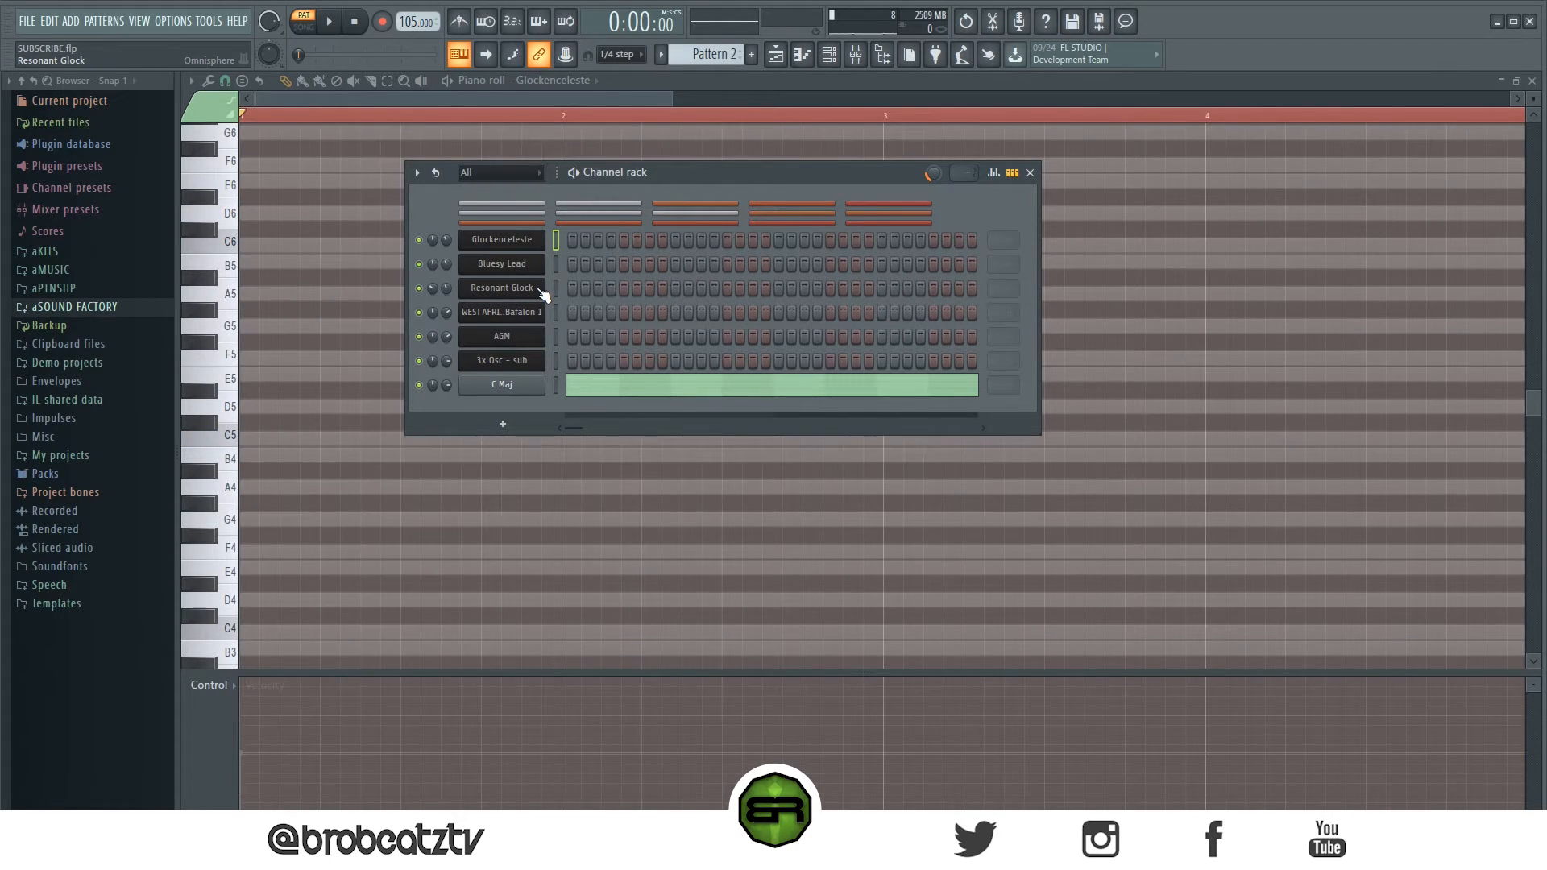
# - Open the Glockenceleste channel of Pattern 2 in the piano roll with the first bars in view
pyautogui.rightClick(501, 245)
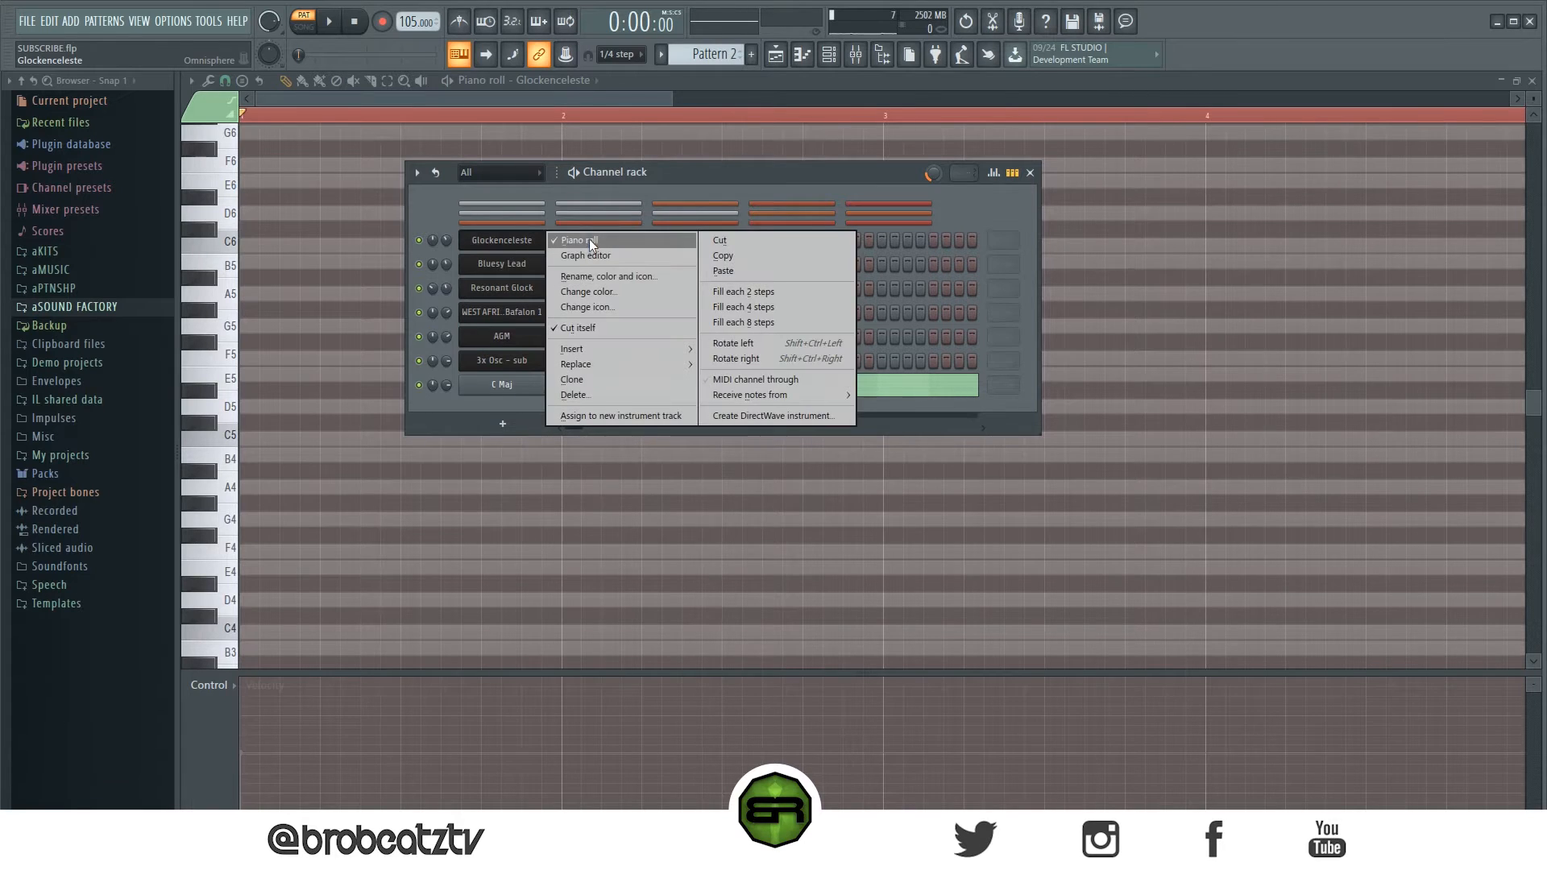
pyautogui.click(588, 240)
pyautogui.rightClick(501, 242)
pyautogui.click(582, 240)
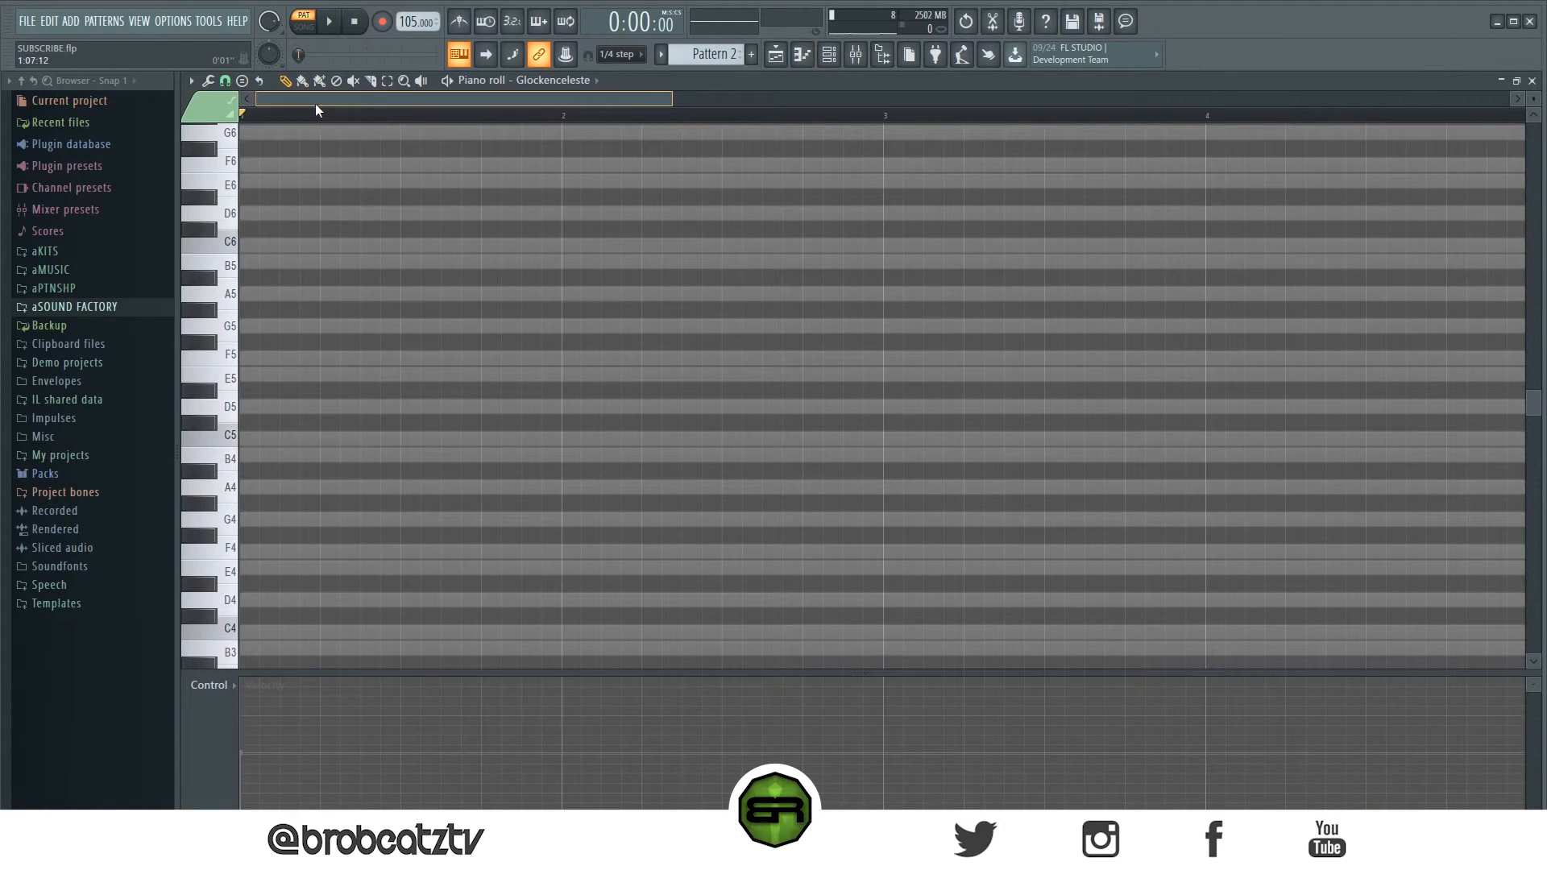
pyautogui.scroll(-2, 321, 121)
pyautogui.scroll(3, 320, 121)
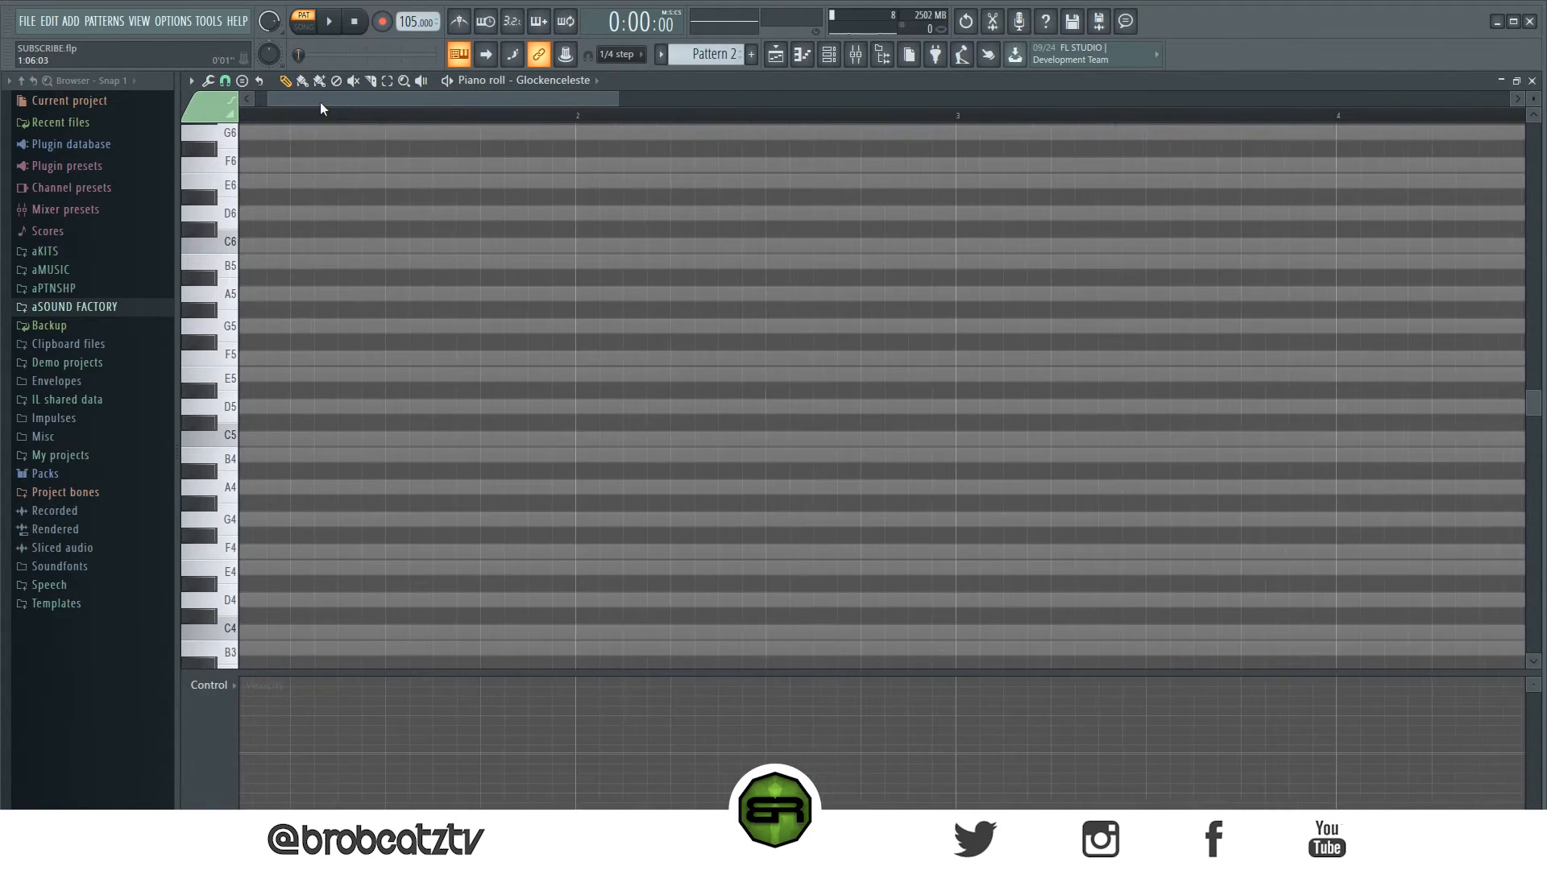
pyautogui.scroll(3, 262, 295)
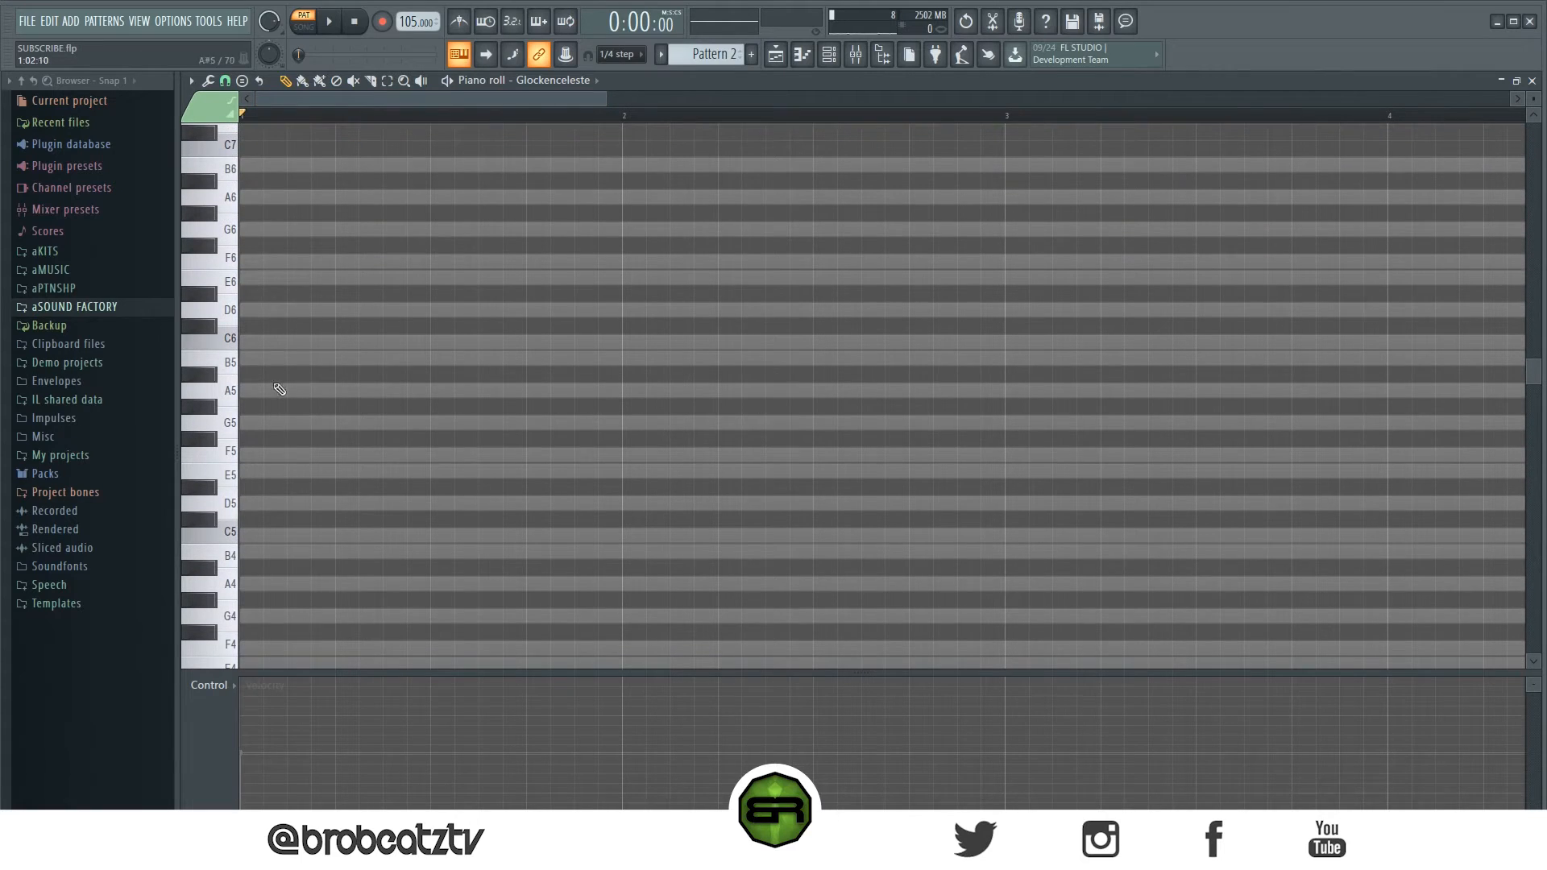
# - Try a C6, E6, G6 chord on beat 1 followed by B5, E6, G6 chords on beats 2 and 3
pyautogui.click(260, 343)
pyautogui.click(256, 279)
pyautogui.click(253, 231)
pyautogui.hotkey('ctrl', 'a')
pyautogui.moveTo(249, 343); pyautogui.dragTo(454, 236)
pyautogui.hotkey('ctrl', 'd')
pyautogui.hotkey('ctrl', 'd')
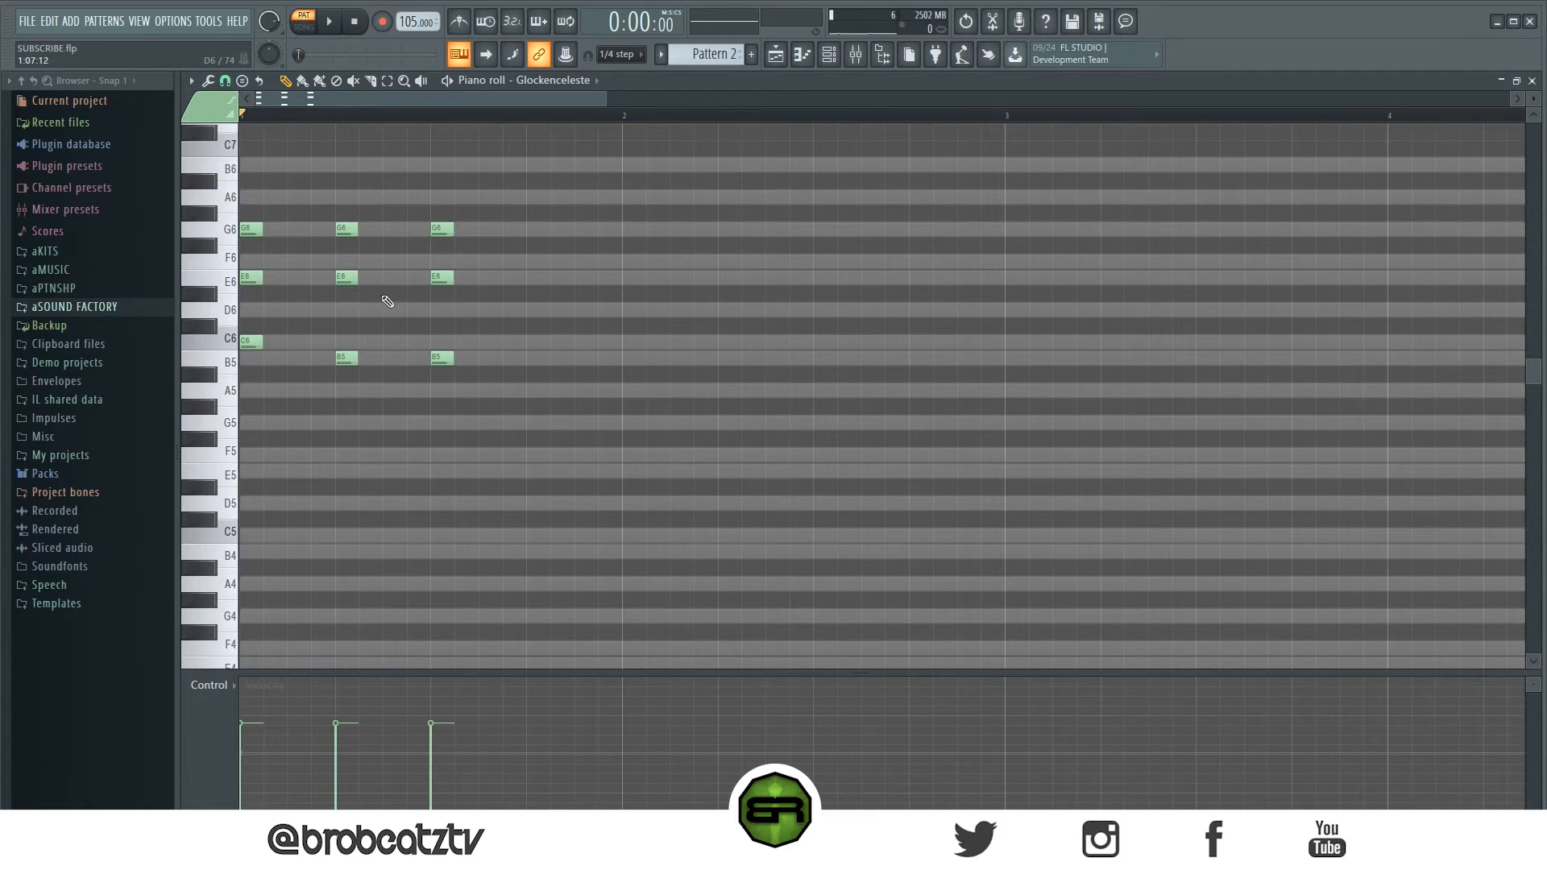
# - Delete the chords on beats 2 and 3, keeping only the opening C6, E6, G6 chord
pyautogui.click(432, 169)
pyautogui.rightClick(440, 358)
pyautogui.rightClick(441, 278)
pyautogui.rightClick(440, 166)
pyautogui.rightClick(441, 230)
pyautogui.rightClick(353, 230)
pyautogui.rightClick(354, 277)
pyautogui.rightClick(346, 358)
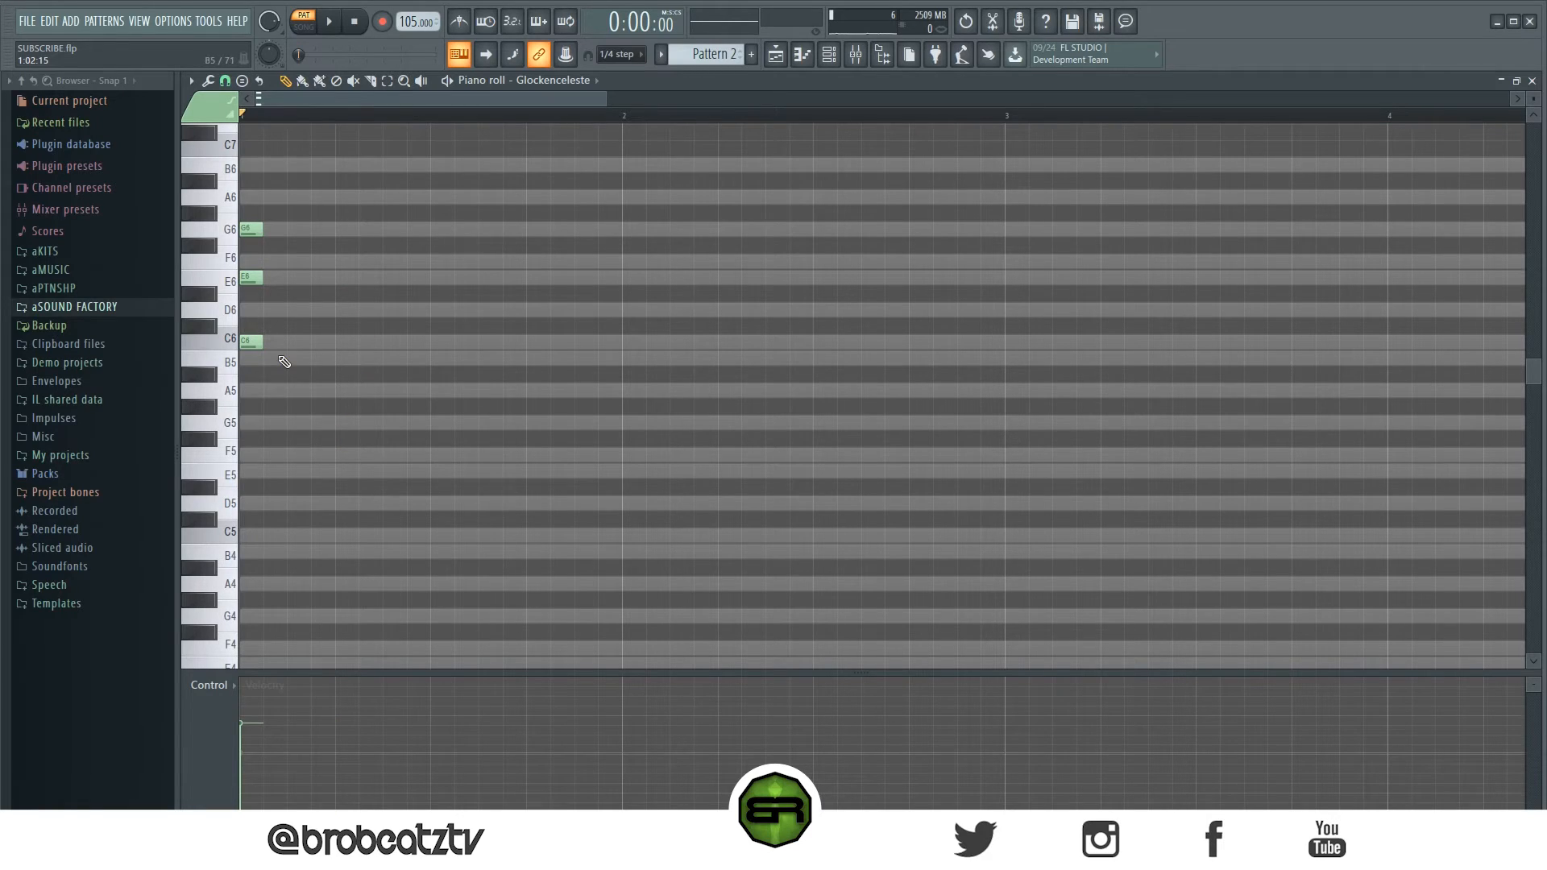
# - Try lowering the chord's G6 by an octave with added lower notes, and undo back to an empty piano roll
pyautogui.moveTo(286, 190); pyautogui.dragTo(248, 246)
pyautogui.hotkey('ctrl', 'Down')
pyautogui.press('space')
pyautogui.press('space')
pyautogui.keyDown('ctrl'); pyautogui.click(352, 522); pyautogui.keyUp('ctrl')
pyautogui.moveTo(439, 423); pyautogui.dragTo(251, 617)
pyautogui.rightClick(252, 617)
pyautogui.moveTo(275, 345); pyautogui.dragTo(250, 540)
pyautogui.hotkey('ctrl', 'z')
pyautogui.hotkey('ctrl', 'z')
pyautogui.hotkey('ctrl', 'z')
pyautogui.hotkey('ctrl', 'z')
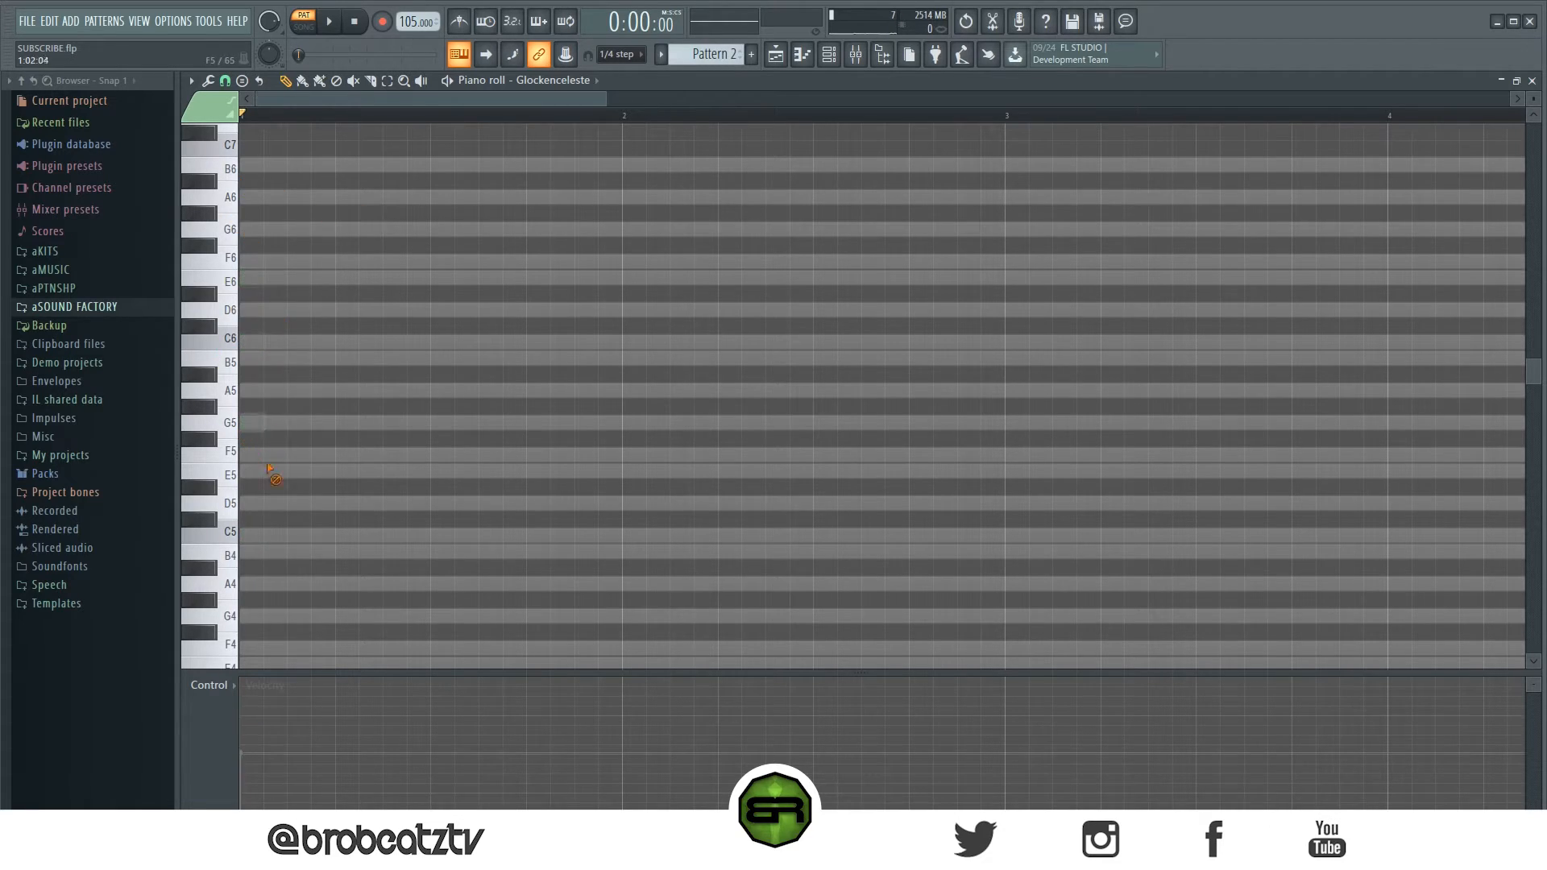
# - Build an A minor chord at the start of bar 1 from the notes E5, A5 and C6
pyautogui.click(250, 391)
pyautogui.click(250, 341)
pyautogui.click(250, 278)
pyautogui.moveTo(251, 279); pyautogui.dragTo(232, 479)
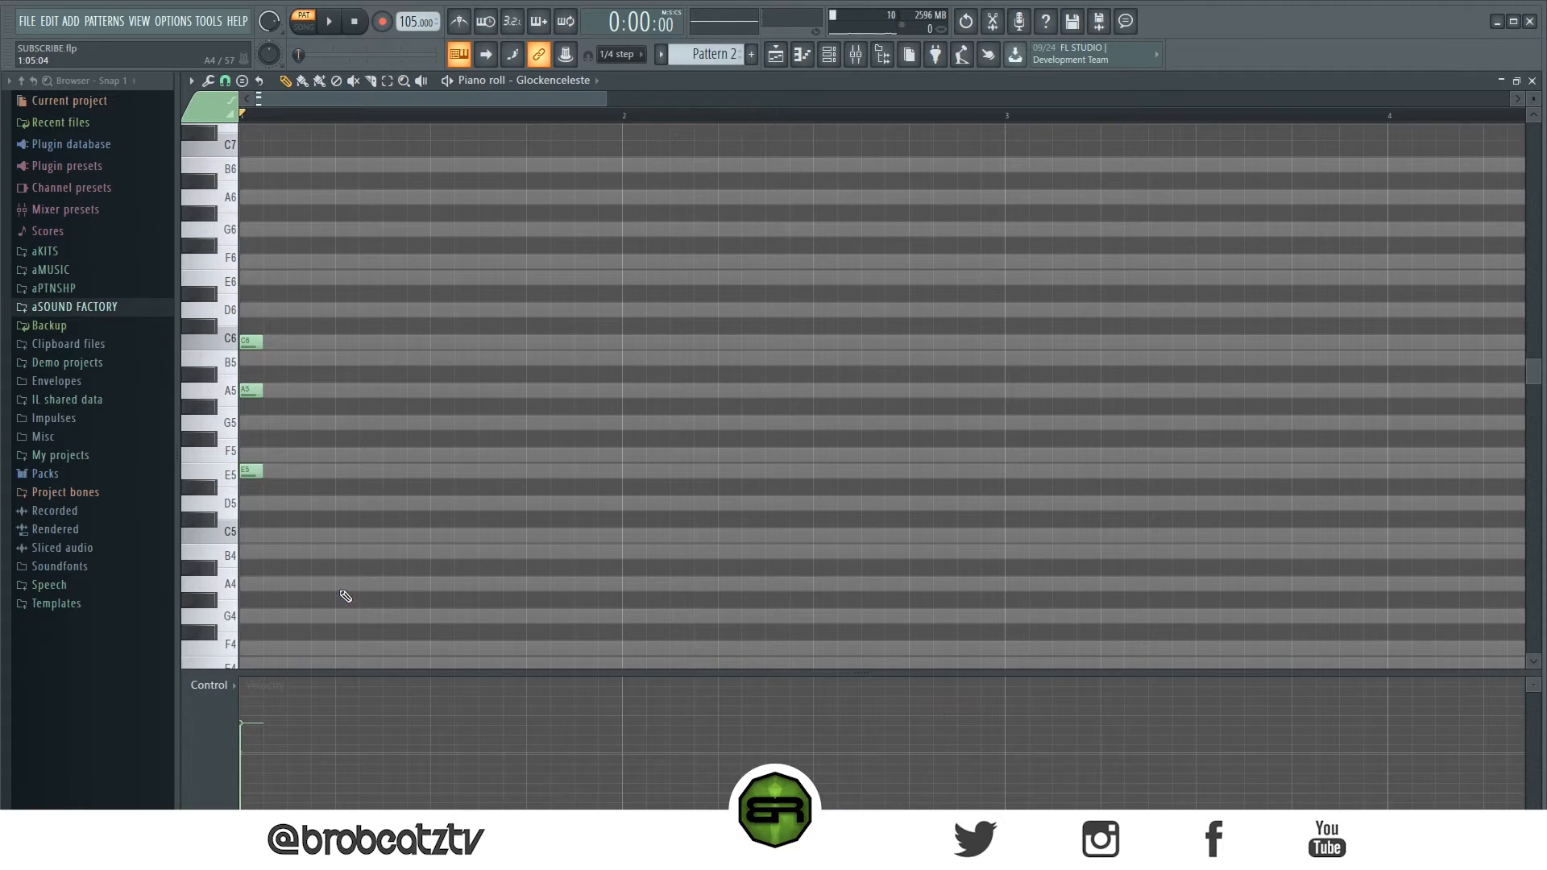
# - Copy the chord's A5 down to A4 as a bass note and play the chord repeatedly
pyautogui.moveTo(288, 394); pyautogui.dragTo(252, 584)
pyautogui.press('space')
pyautogui.press('space')
pyautogui.press('space')
pyautogui.press('space')
pyautogui.press('space')
pyautogui.press('space')
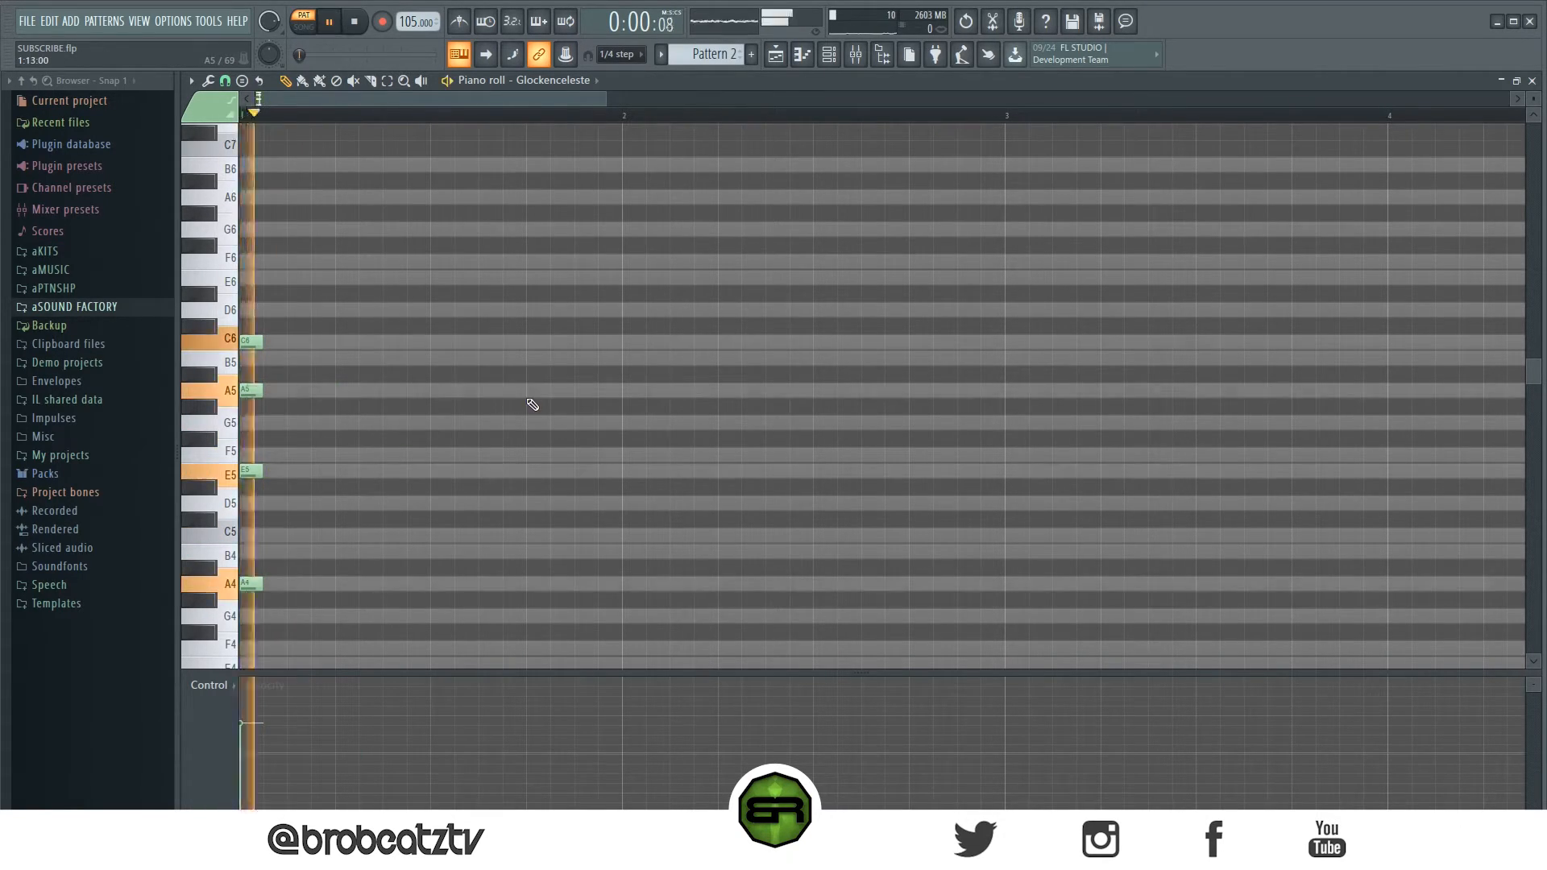
# - Lower the A4 bass note by an octave to A3 and play the chord
pyautogui.scroll(-3, 528, 407)
pyautogui.moveTo(305, 401); pyautogui.dragTo(253, 464)
pyautogui.hotkey('ctrl', 'Down')
pyautogui.press('space')
pyautogui.keyDown('ctrl'); pyautogui.click(428, 366); pyautogui.keyUp('ctrl')
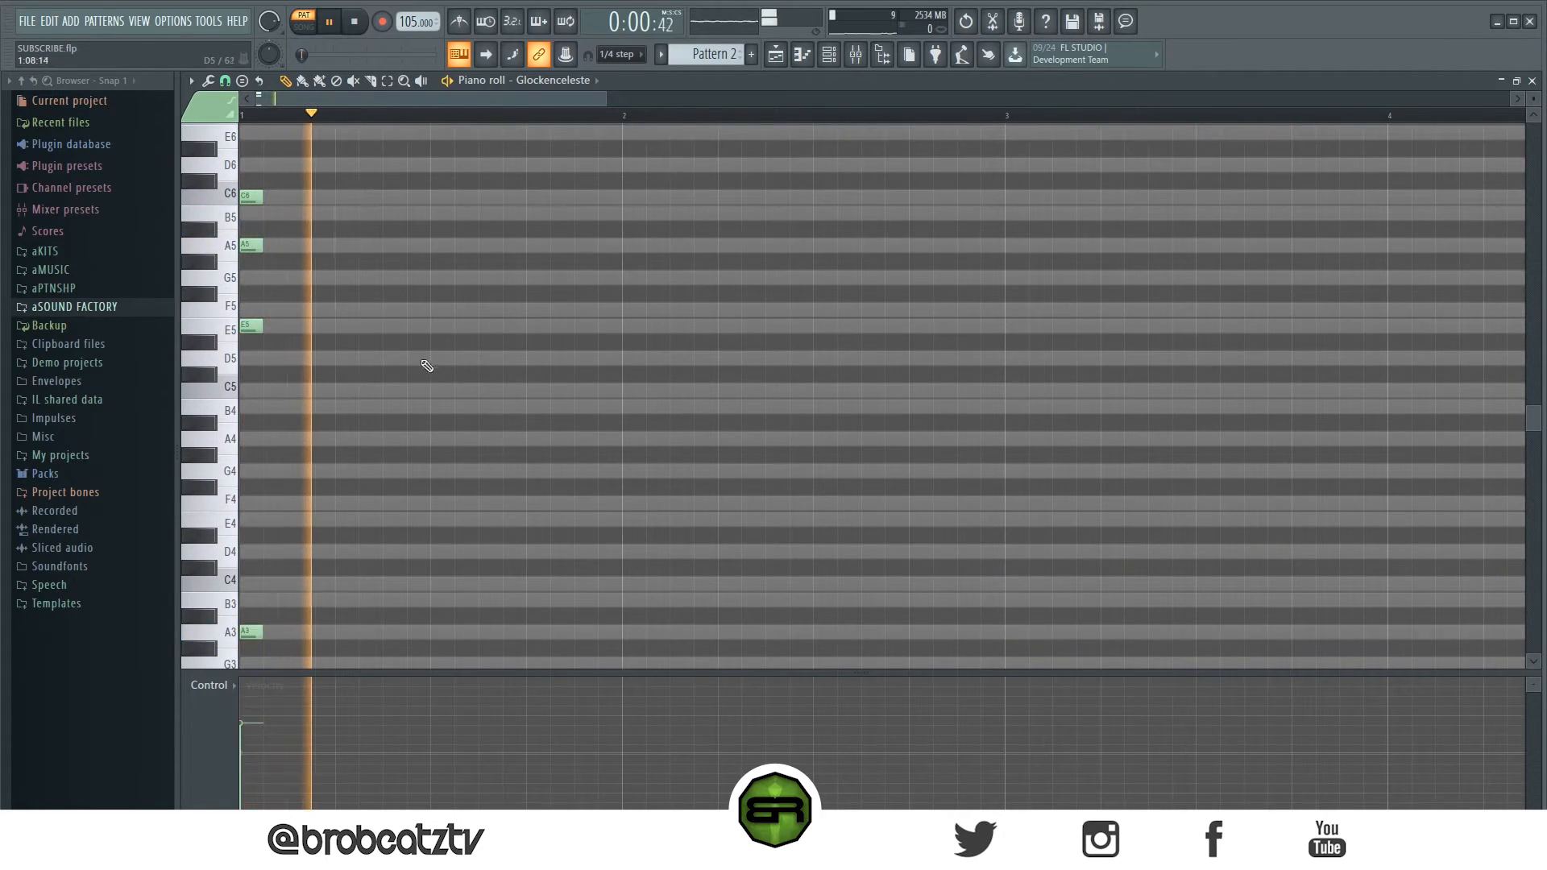
pyautogui.scroll(2, 419, 379)
pyautogui.press('space')
pyautogui.scroll(-3, 408, 390)
pyautogui.press('space')
pyautogui.press('space')
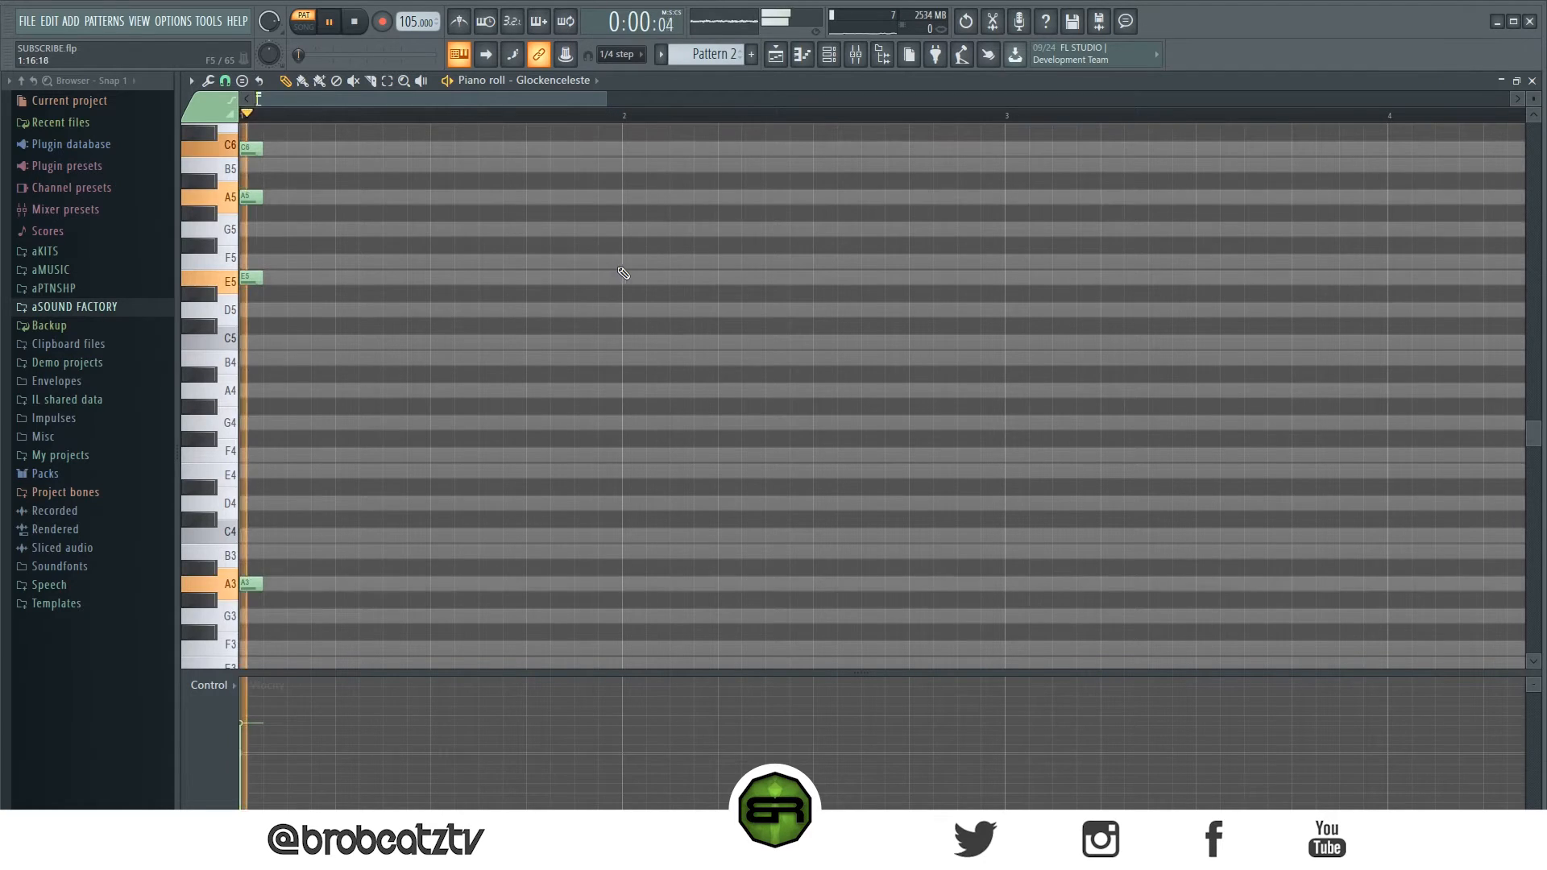
# - Place an E5, G5, B5 chord on step 4 of bar 1 and play both chords
pyautogui.moveTo(1538, 99); pyautogui.dragTo(1537, 117)
pyautogui.scroll(1, 770, 338)
pyautogui.scroll(-1, 771, 338)
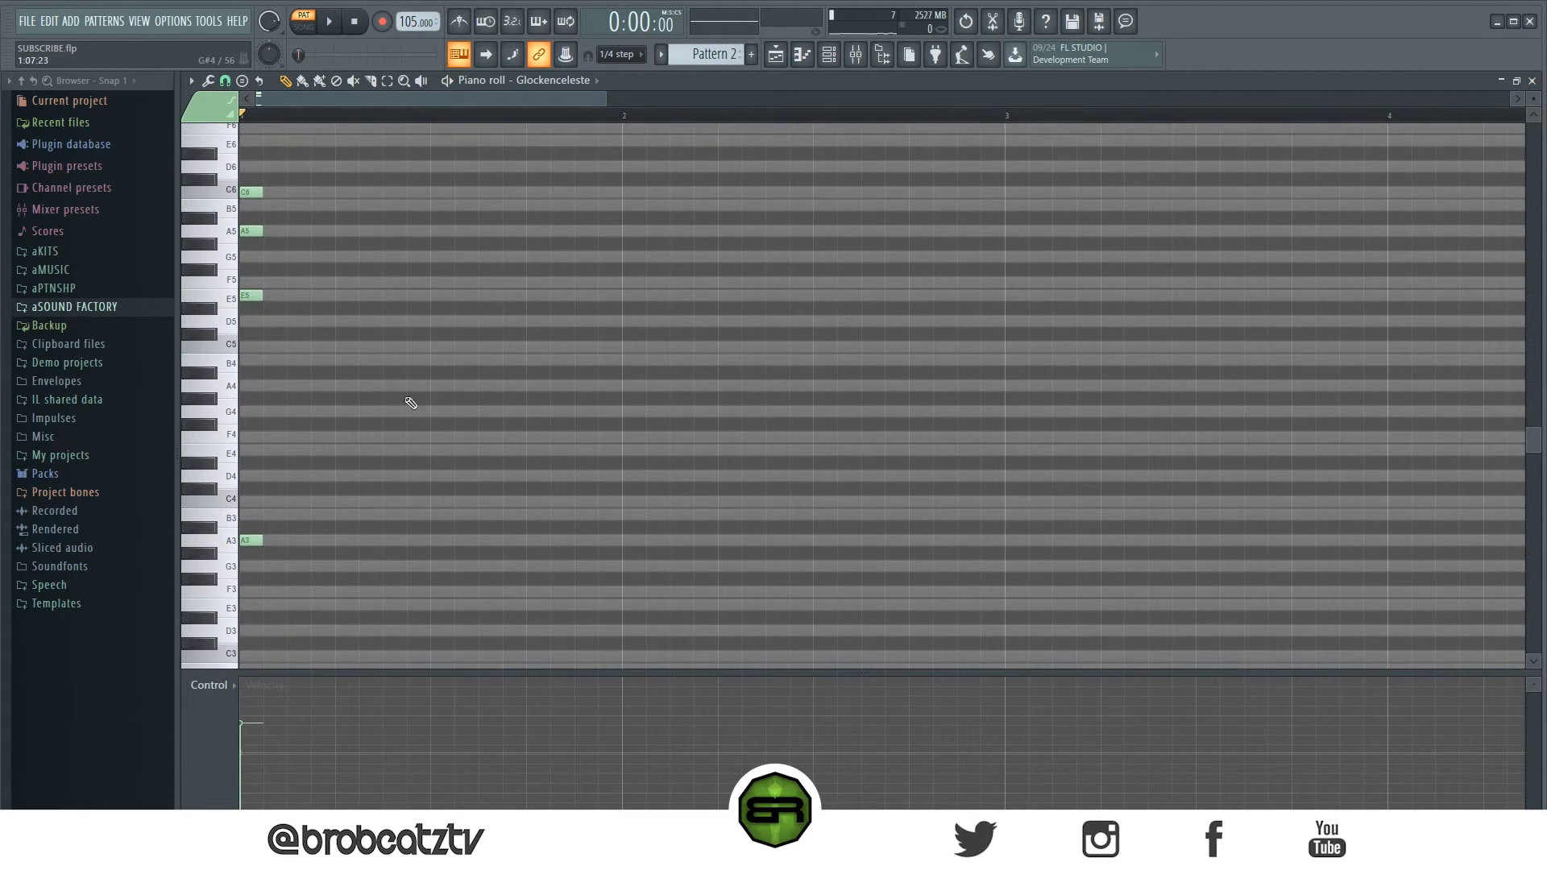
pyautogui.moveTo(301, 672); pyautogui.dragTo(302, 704)
pyautogui.press('space')
pyautogui.press('space')
pyautogui.click(315, 208)
pyautogui.click(323, 257)
pyautogui.click(325, 296)
pyautogui.press('space')
pyautogui.press('space')
pyautogui.press('space')
pyautogui.press('space')
pyautogui.press('space')
pyautogui.press('space')
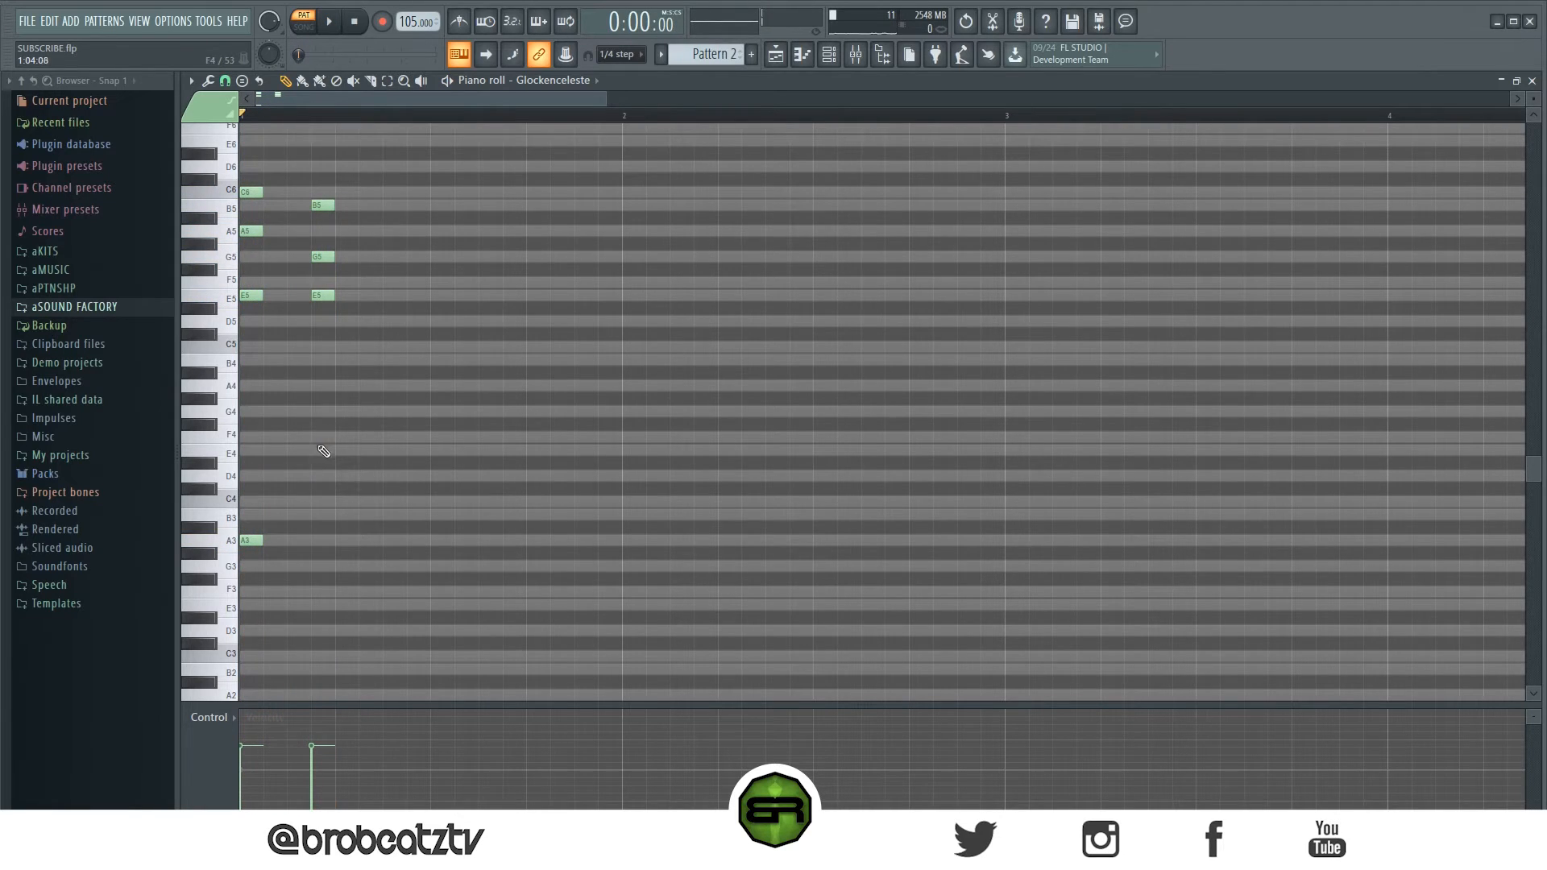
# - Add an E4 bass note under the second chord and play the progression
pyautogui.press('space')
pyautogui.press('space')
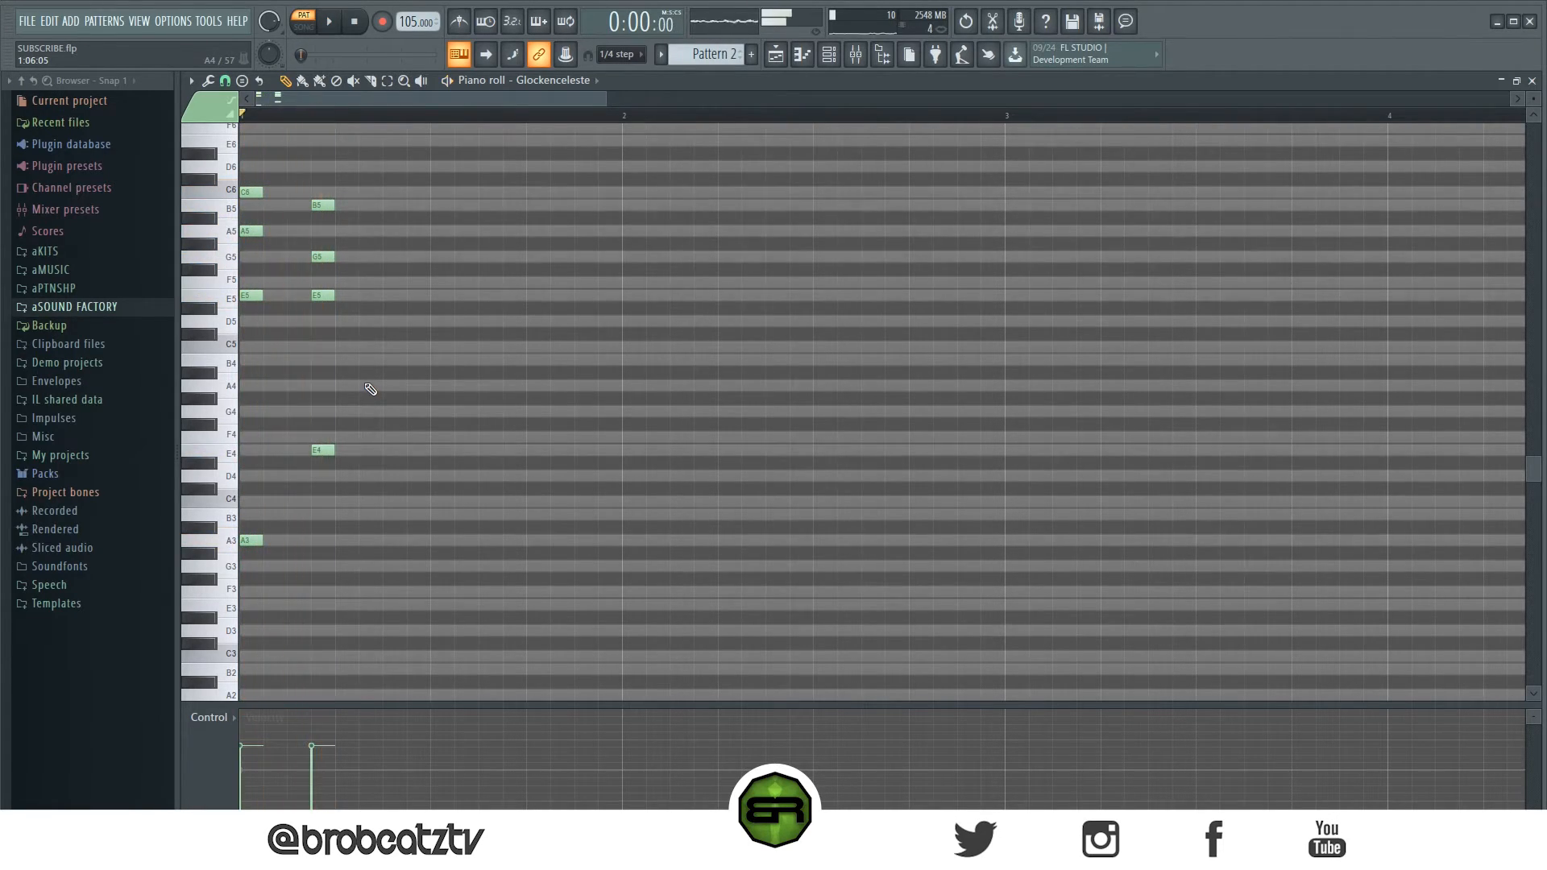
pyautogui.press('space')
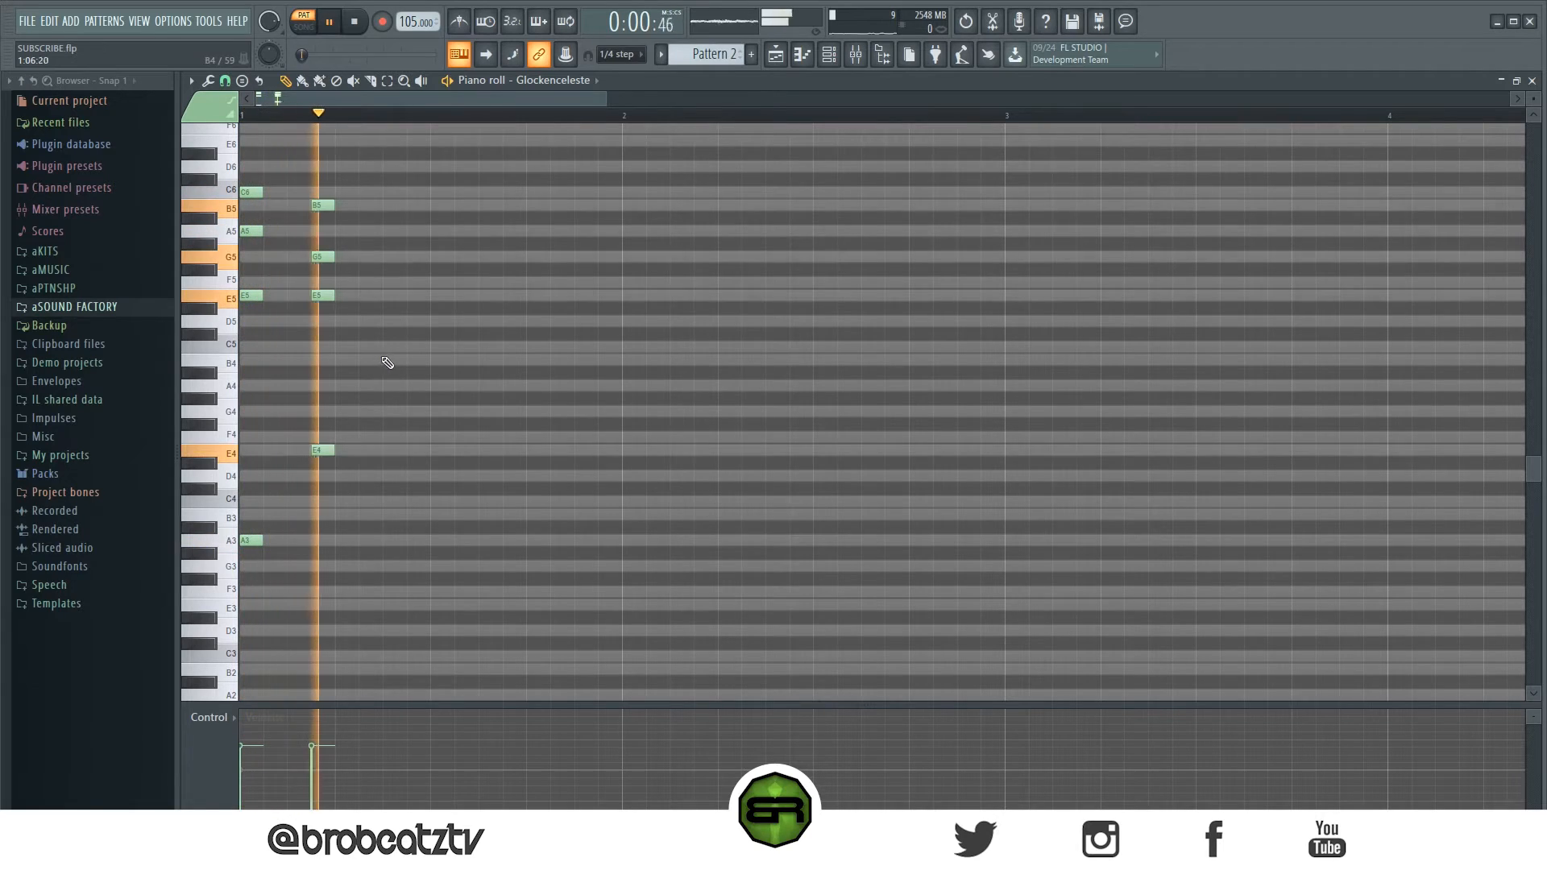
# - Place a D4, G4, B4 chord on step 7 of bar 1 and play the progression
pyautogui.press('space')
pyautogui.press('space')
pyautogui.press('space')
pyautogui.click(395, 476)
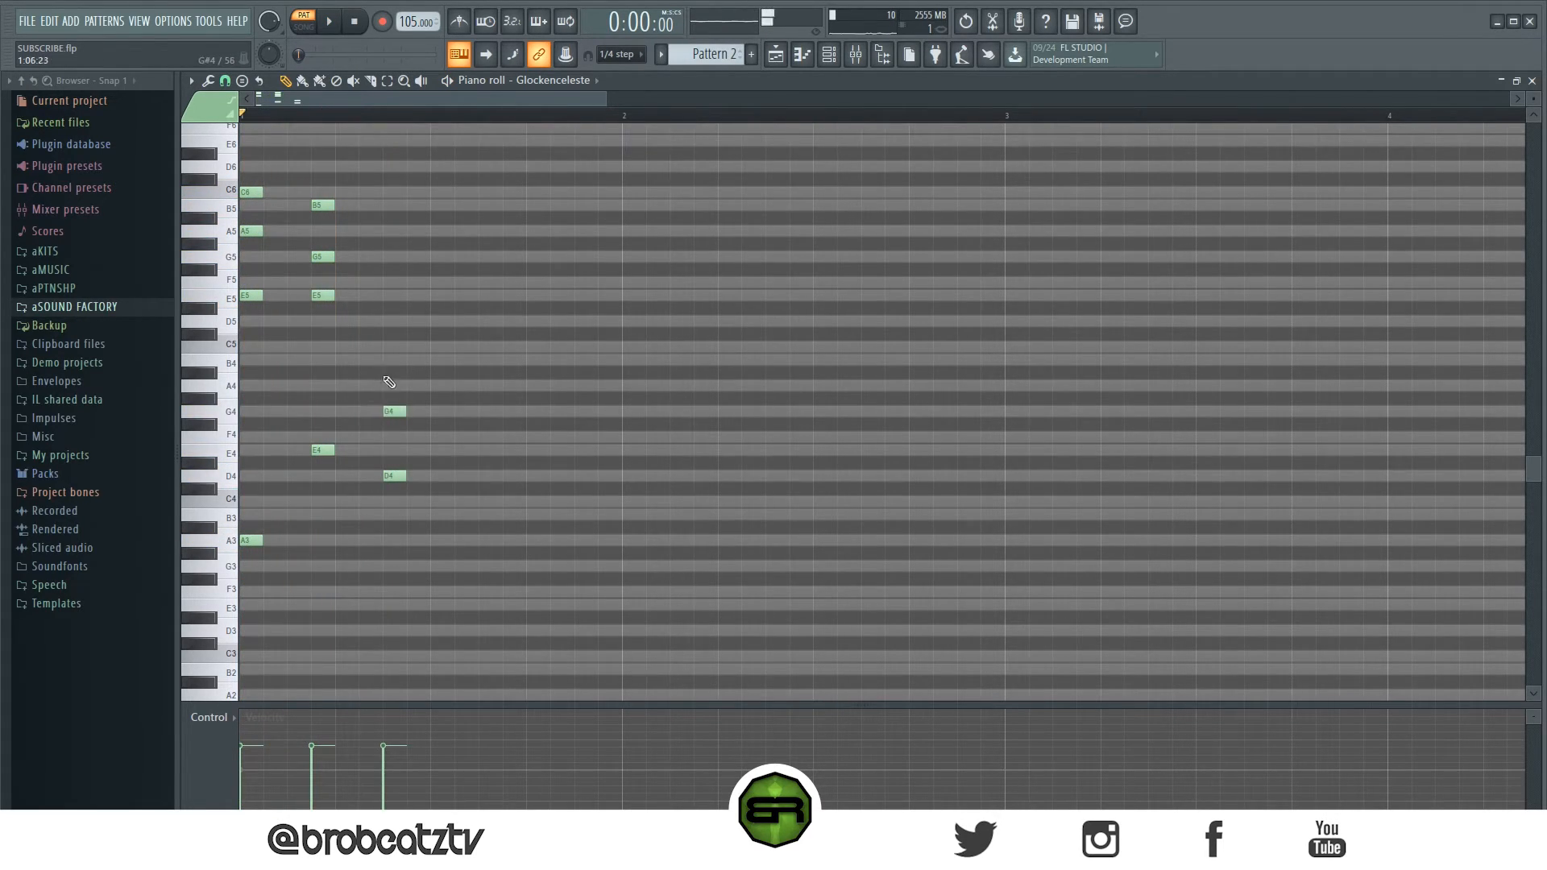
pyautogui.press('space')
pyautogui.press('space')
pyautogui.press('space')
pyautogui.scroll(-1, 435, 527)
pyautogui.press('space')
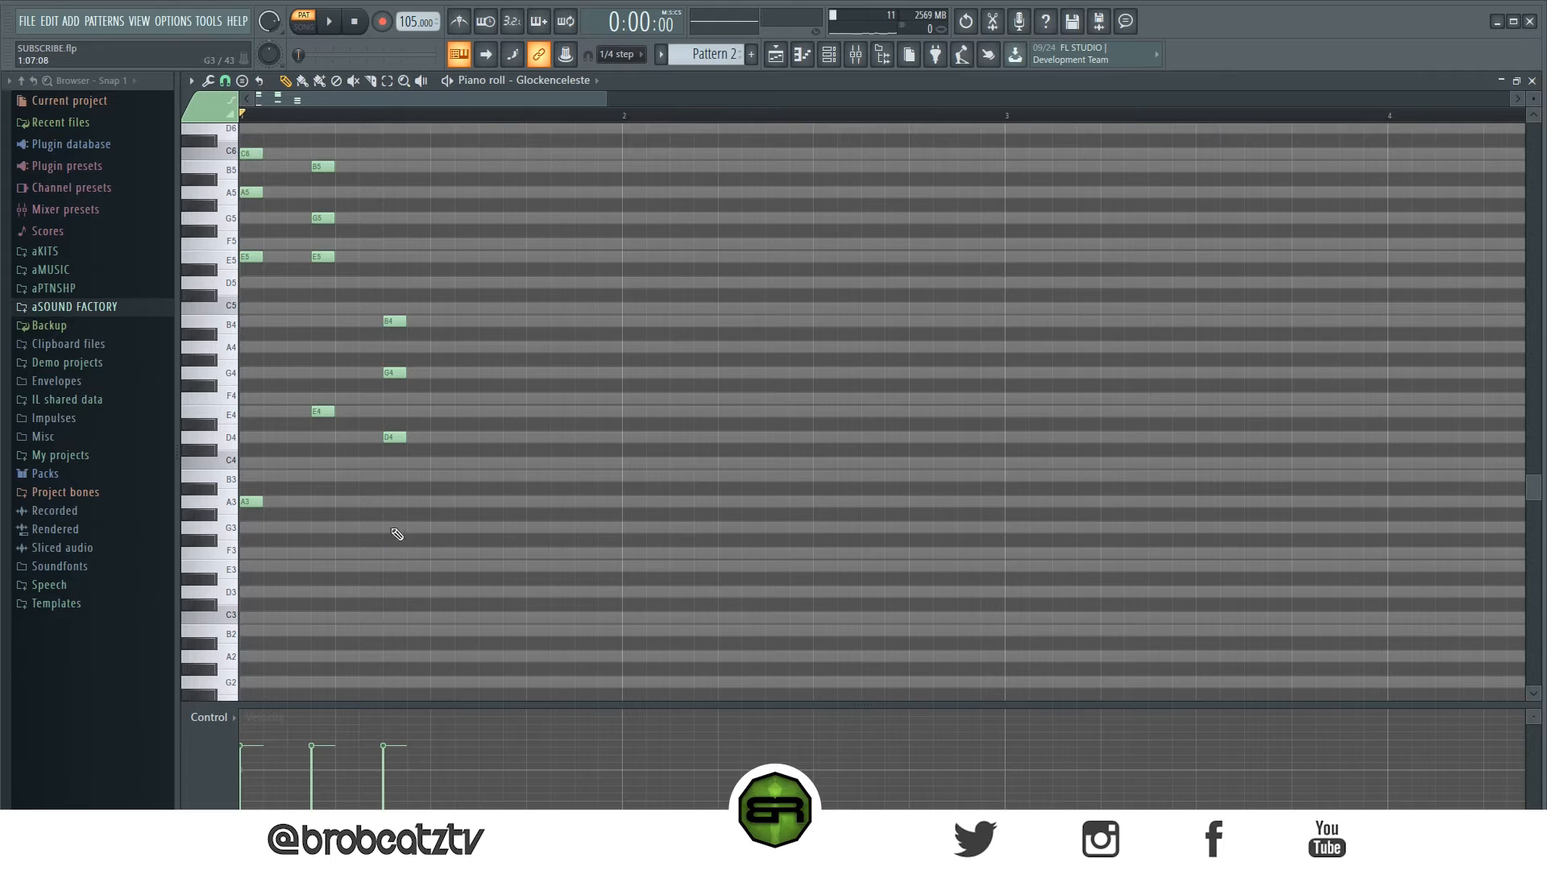
# - Add a G2 bass note under the third chord and copy that whole chord to the start of bar 2
pyautogui.moveTo(396, 360); pyautogui.dragTo(385, 696)
pyautogui.press('space')
pyautogui.press('space')
pyautogui.moveTo(380, 263); pyautogui.dragTo(432, 699)
pyautogui.moveTo(392, 567); pyautogui.dragTo(628, 565)
pyautogui.scroll(5, 359, 442)
pyautogui.moveTo(311, 321); pyautogui.dragTo(333, 599)
pyautogui.moveTo(252, 293); pyautogui.dragTo(270, 314)
pyautogui.keyDown('ctrl'); pyautogui.click(298, 289); pyautogui.keyUp('ctrl')
pyautogui.click(255, 288)
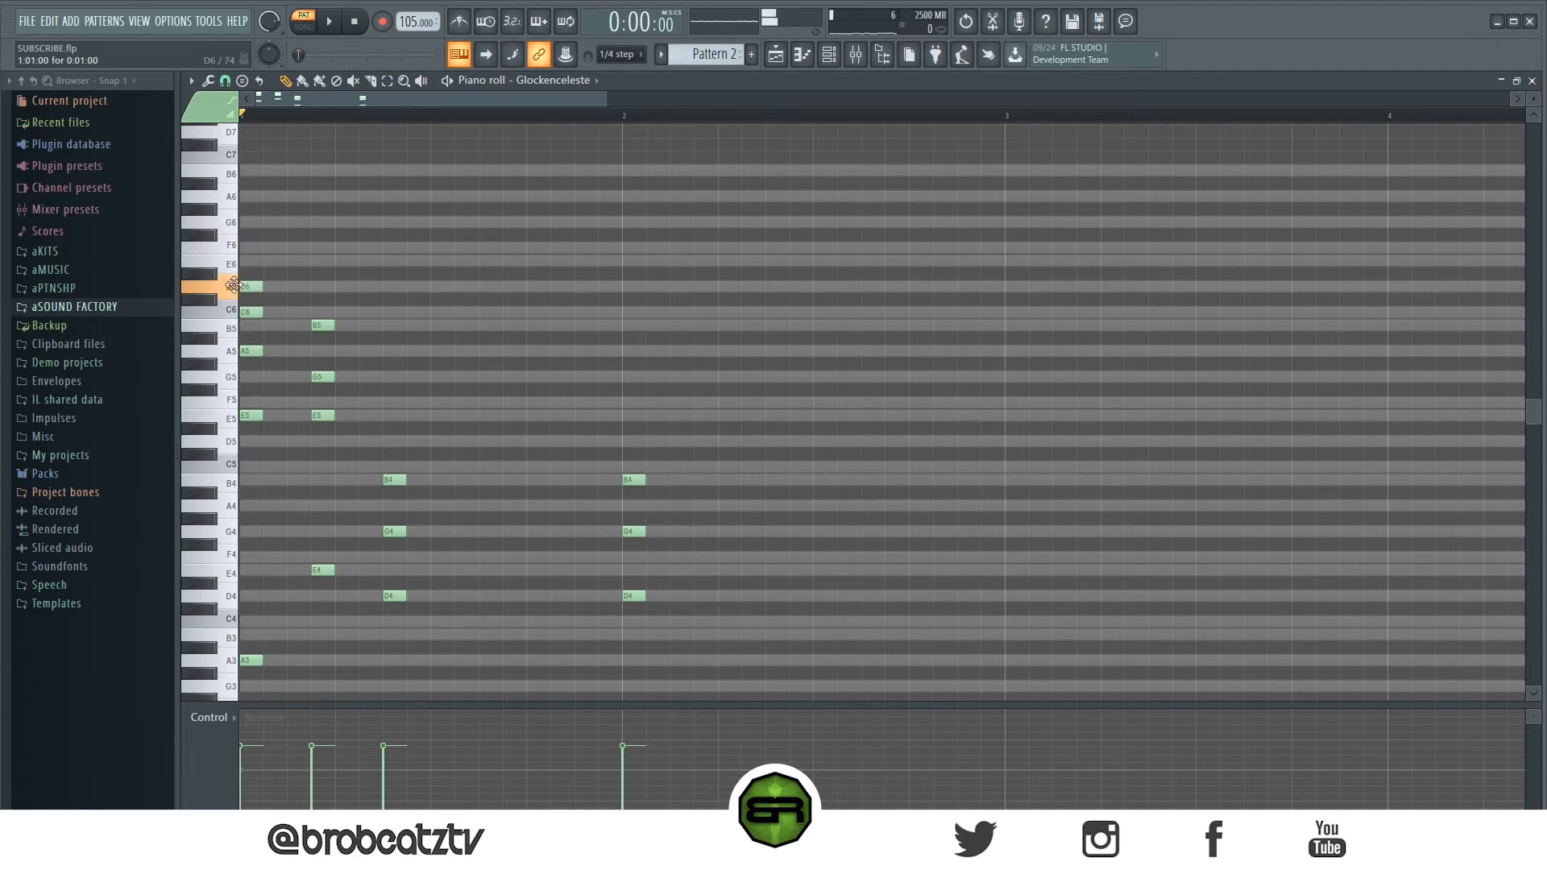
pyautogui.click(386, 288)
pyautogui.moveTo(449, 257); pyautogui.dragTo(253, 300)
pyautogui.keyDown('ctrl'); pyautogui.click(447, 360); pyautogui.keyUp('ctrl')
pyautogui.rightClick(393, 288)
pyautogui.rightClick(323, 288)
pyautogui.rightClick(252, 288)
pyautogui.scroll(-3, 597, 348)
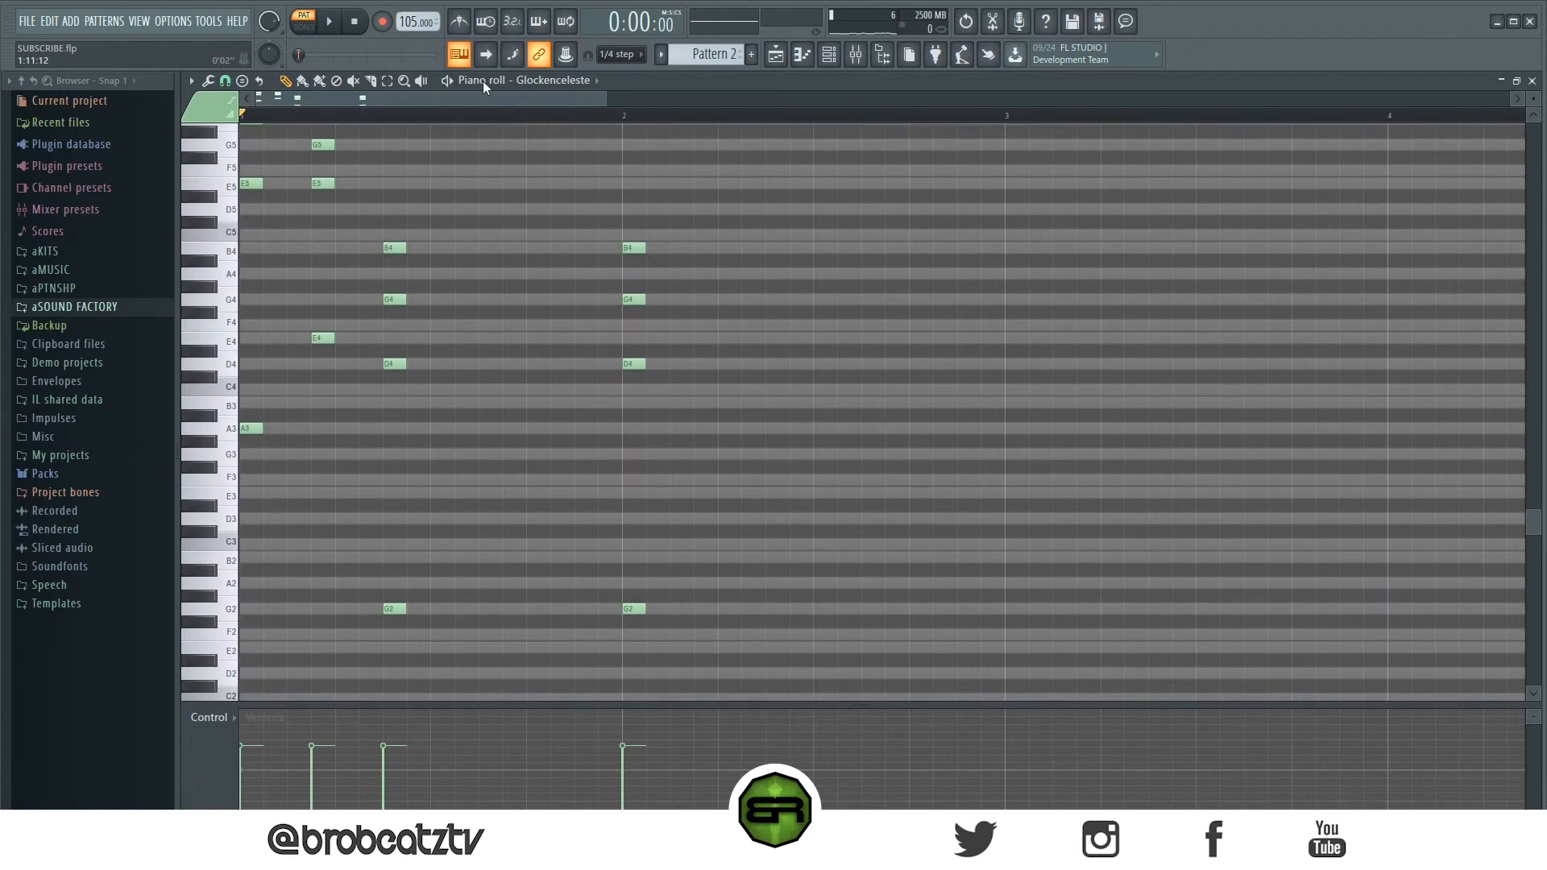
# - Place an E5, G5, C6 chord on step 4 of bar 2 and play the progression
pyautogui.keyDown('ctrl'); pyautogui.scroll(-2, 508, 125); pyautogui.keyUp('ctrl')
pyautogui.scroll(1, 553, 355)
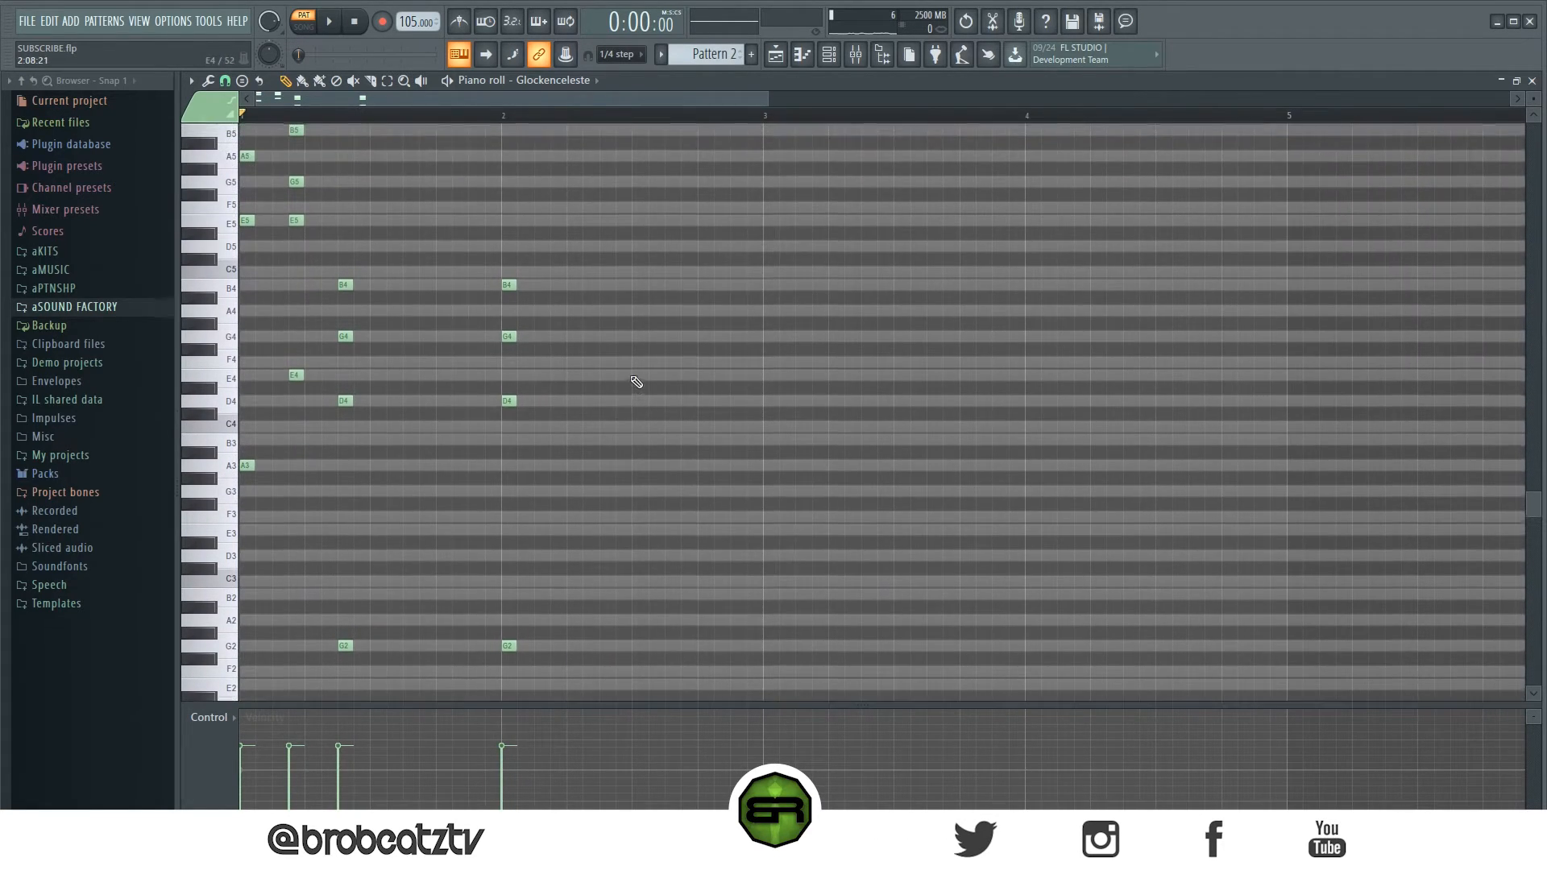
pyautogui.press('space')
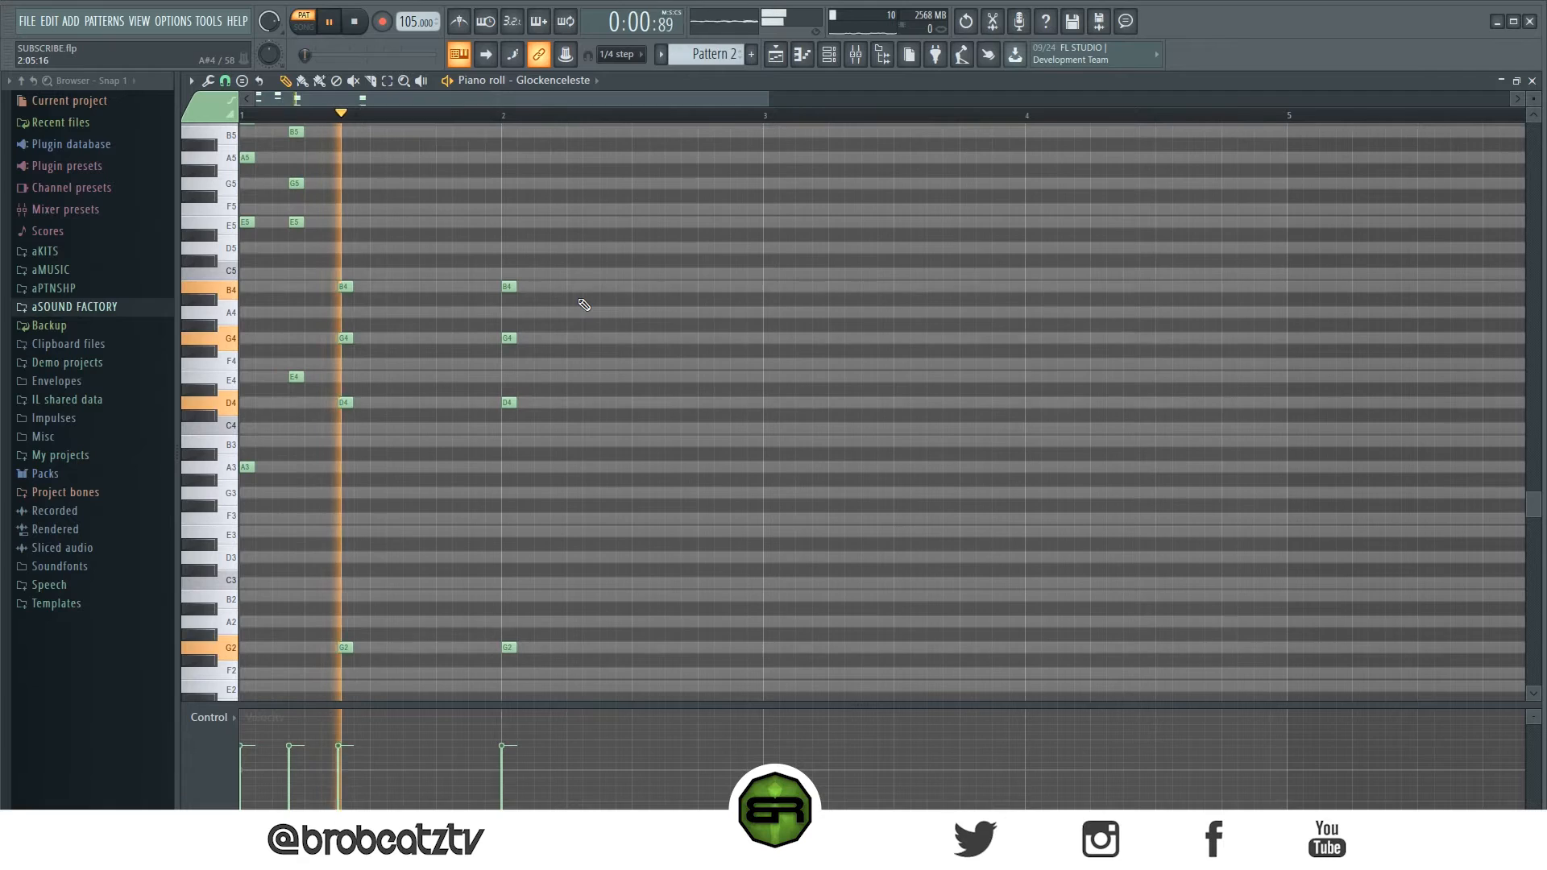
pyautogui.press('space')
pyautogui.scroll(2, 295, 219)
pyautogui.keyDown('ctrl'); pyautogui.moveTo(265, 228); pyautogui.dragTo(567, 346); pyautogui.keyUp('ctrl')
pyautogui.click(576, 369)
pyautogui.moveTo(557, 274); pyautogui.dragTo(556, 300)
pyautogui.press('space')
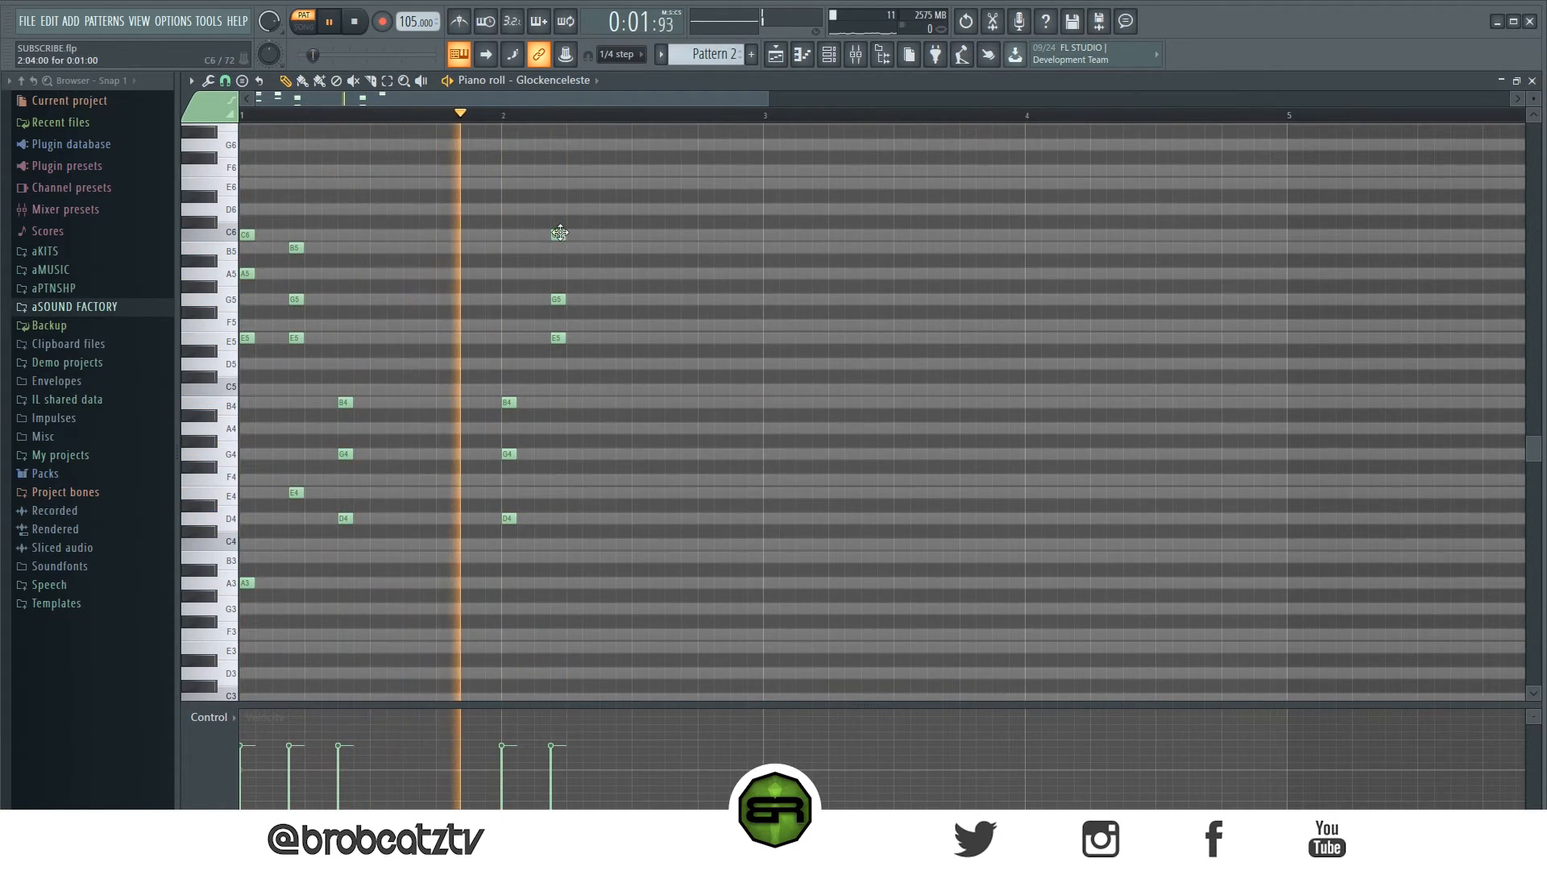
pyautogui.press('space')
# - Add a C4 bass note under the step 4 chord of bar 2 and play the progression
pyautogui.click(589, 403)
pyautogui.moveTo(589, 405); pyautogui.dragTo(564, 553)
pyautogui.press('space')
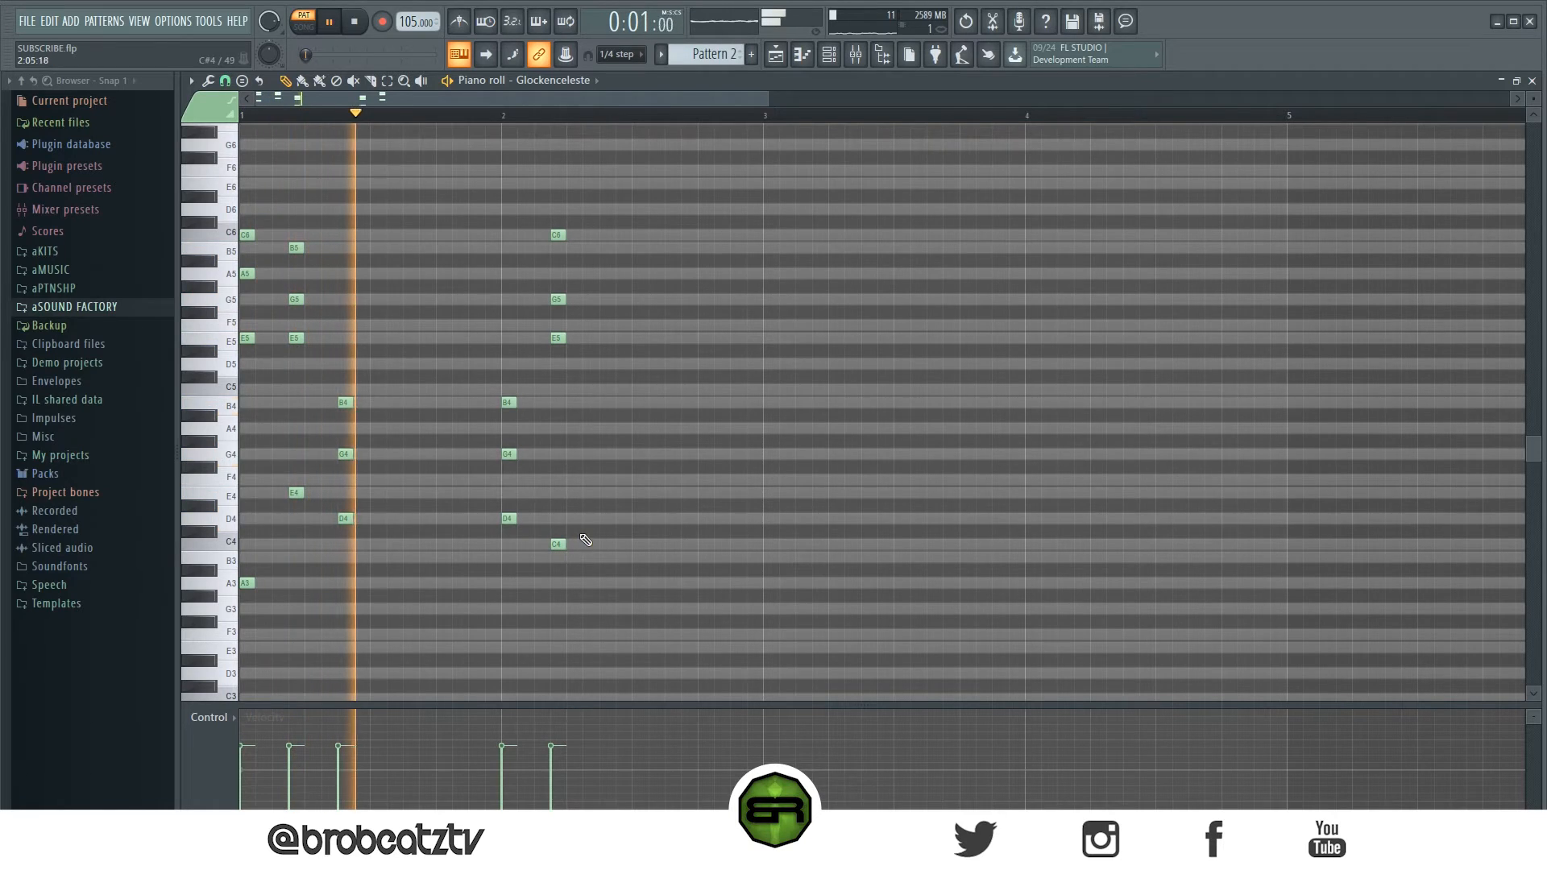
pyautogui.press('space')
# - Place a C5, F5, A5 chord on step 7 of bar 2 while playing the progression
pyautogui.click(605, 275)
pyautogui.click(609, 325)
pyautogui.press('space')
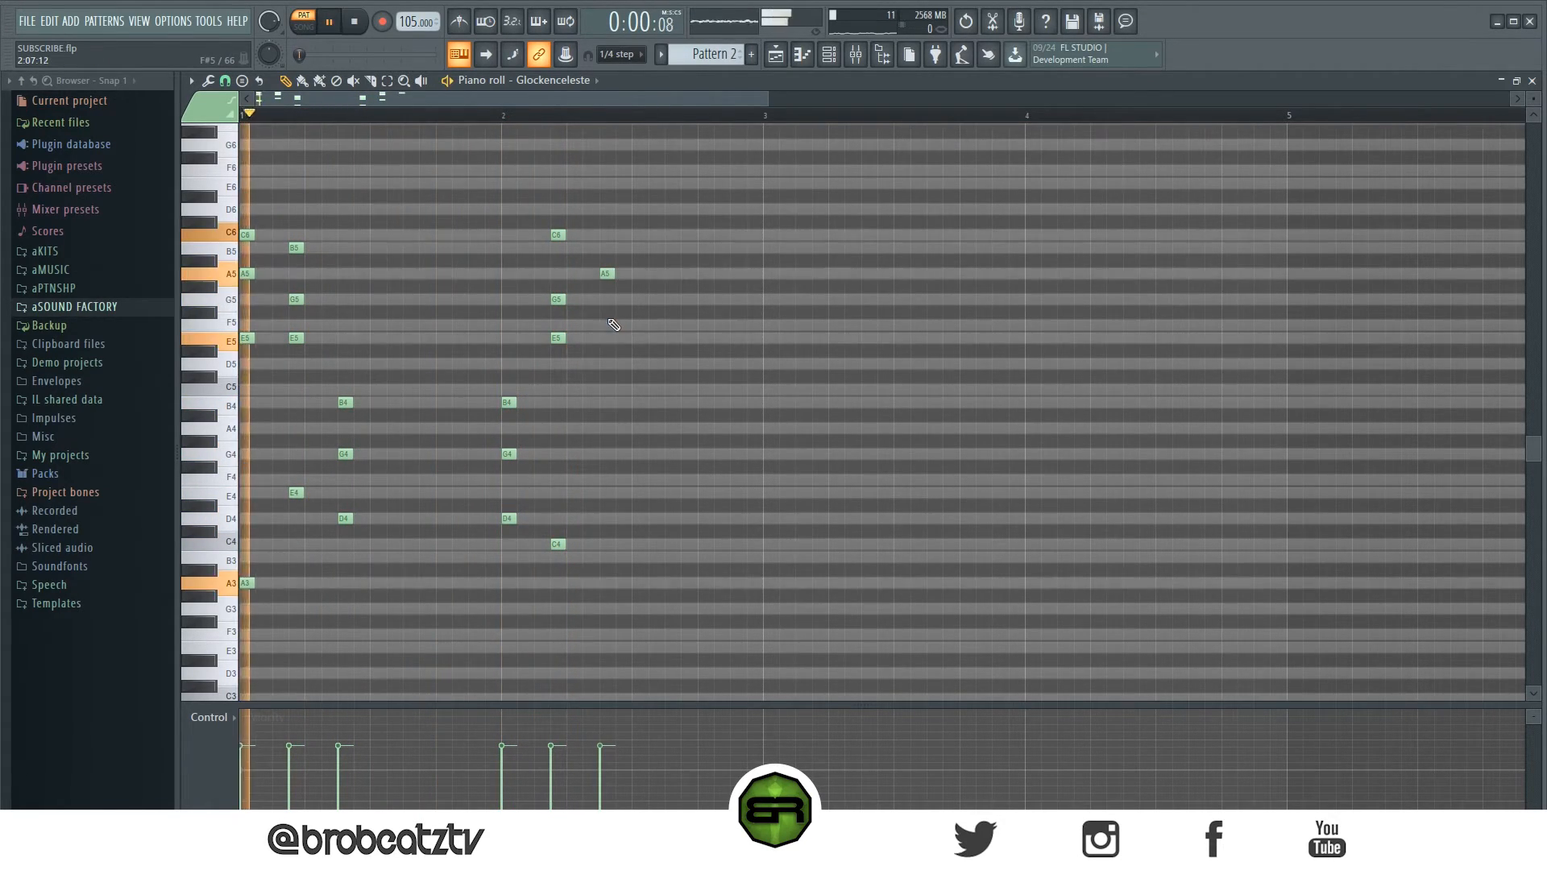
pyautogui.click(606, 390)
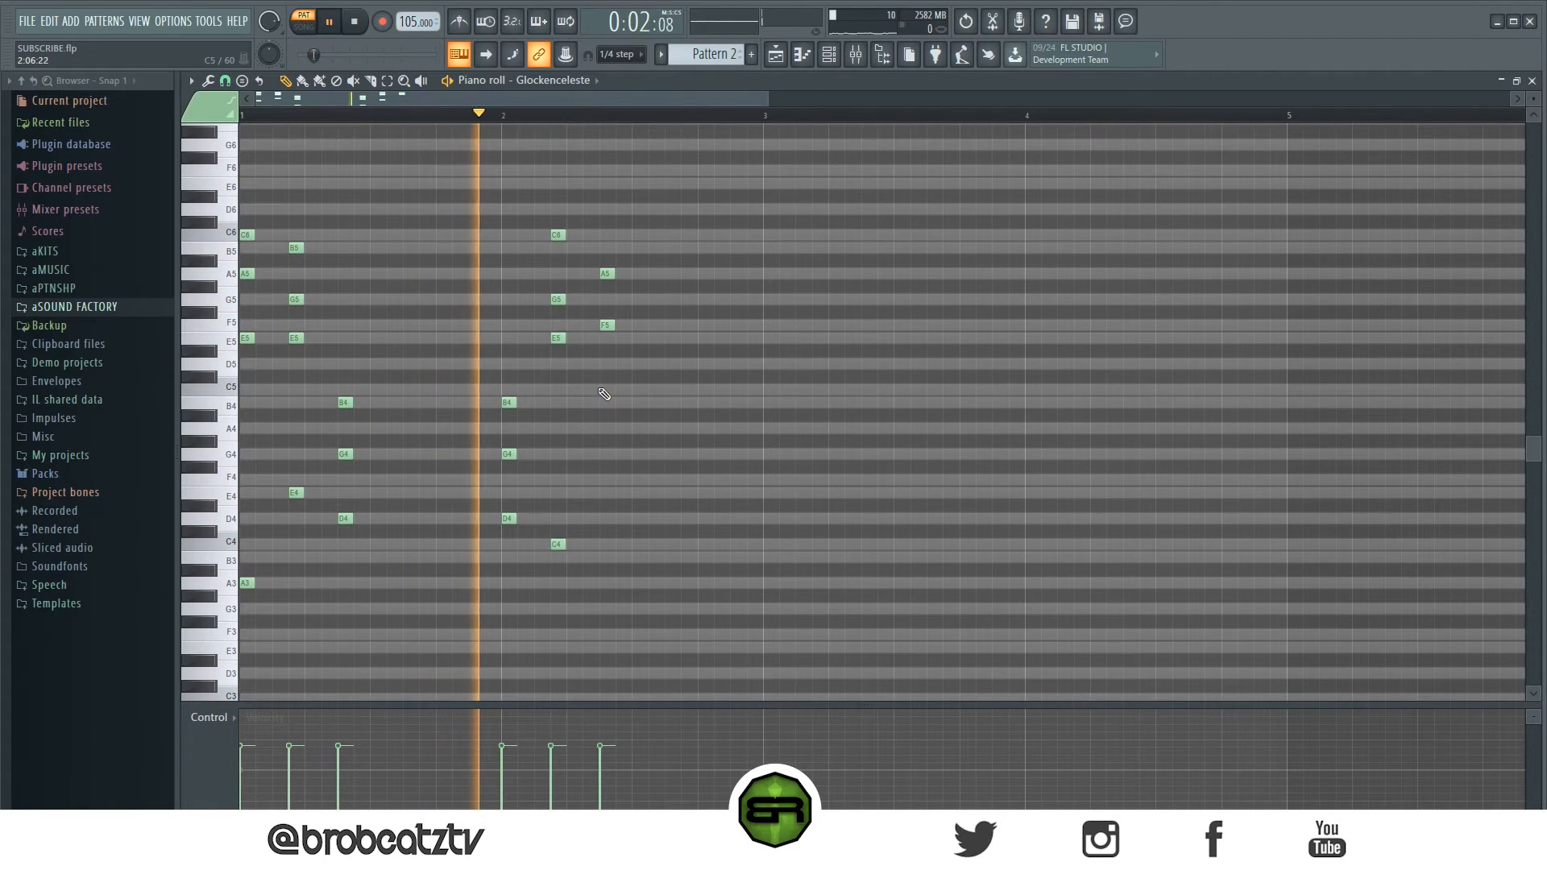
pyautogui.press('space')
# - Add an F4 bass note under the last chord of bar 2 and play the progression
pyautogui.press('space')
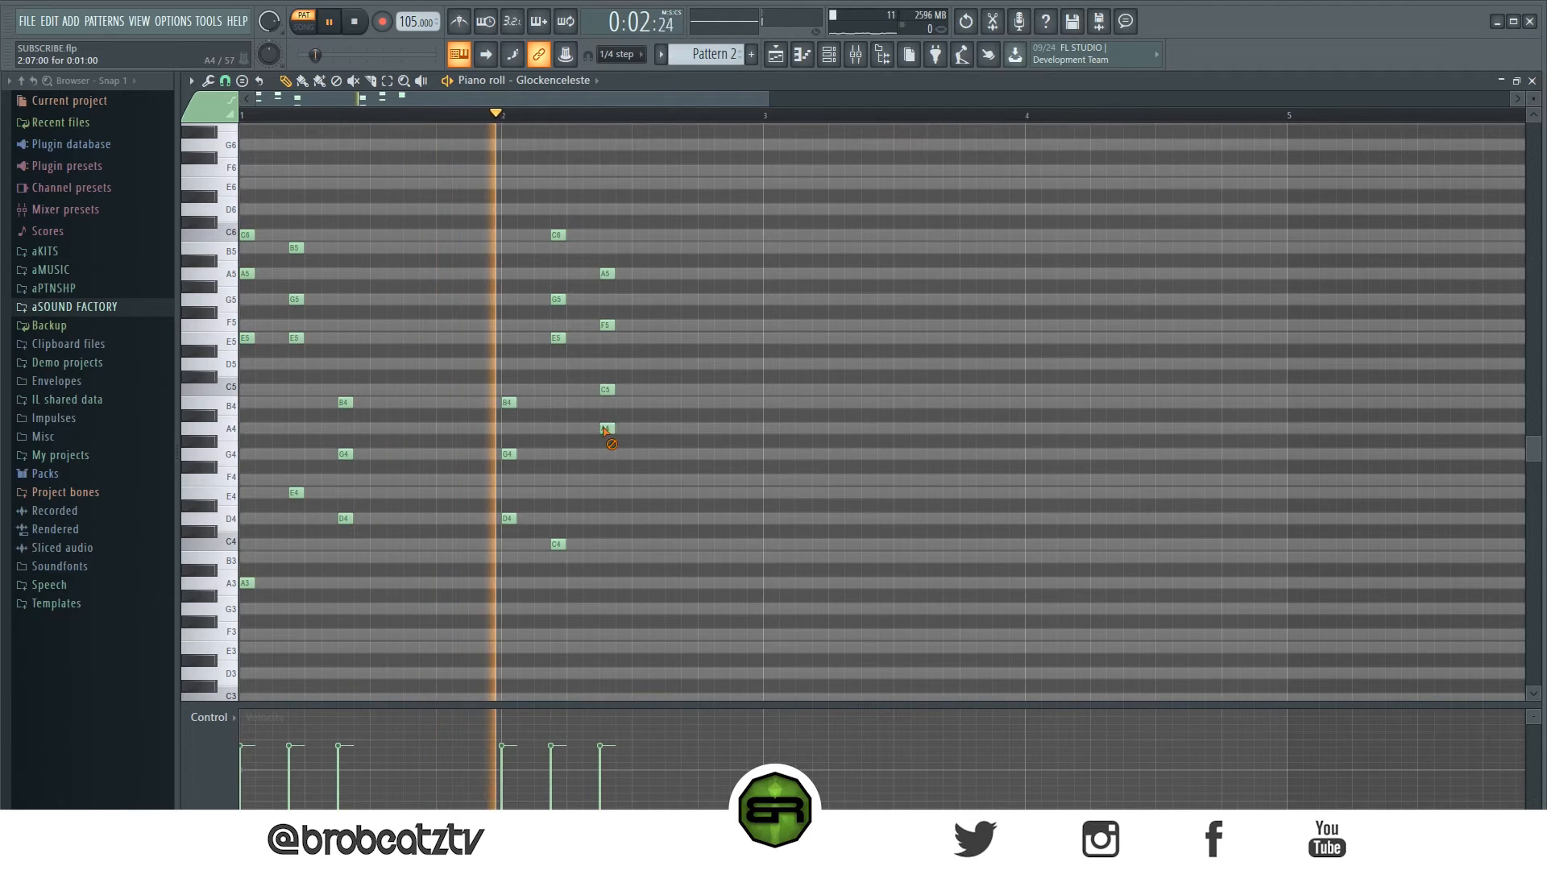
pyautogui.click(608, 479)
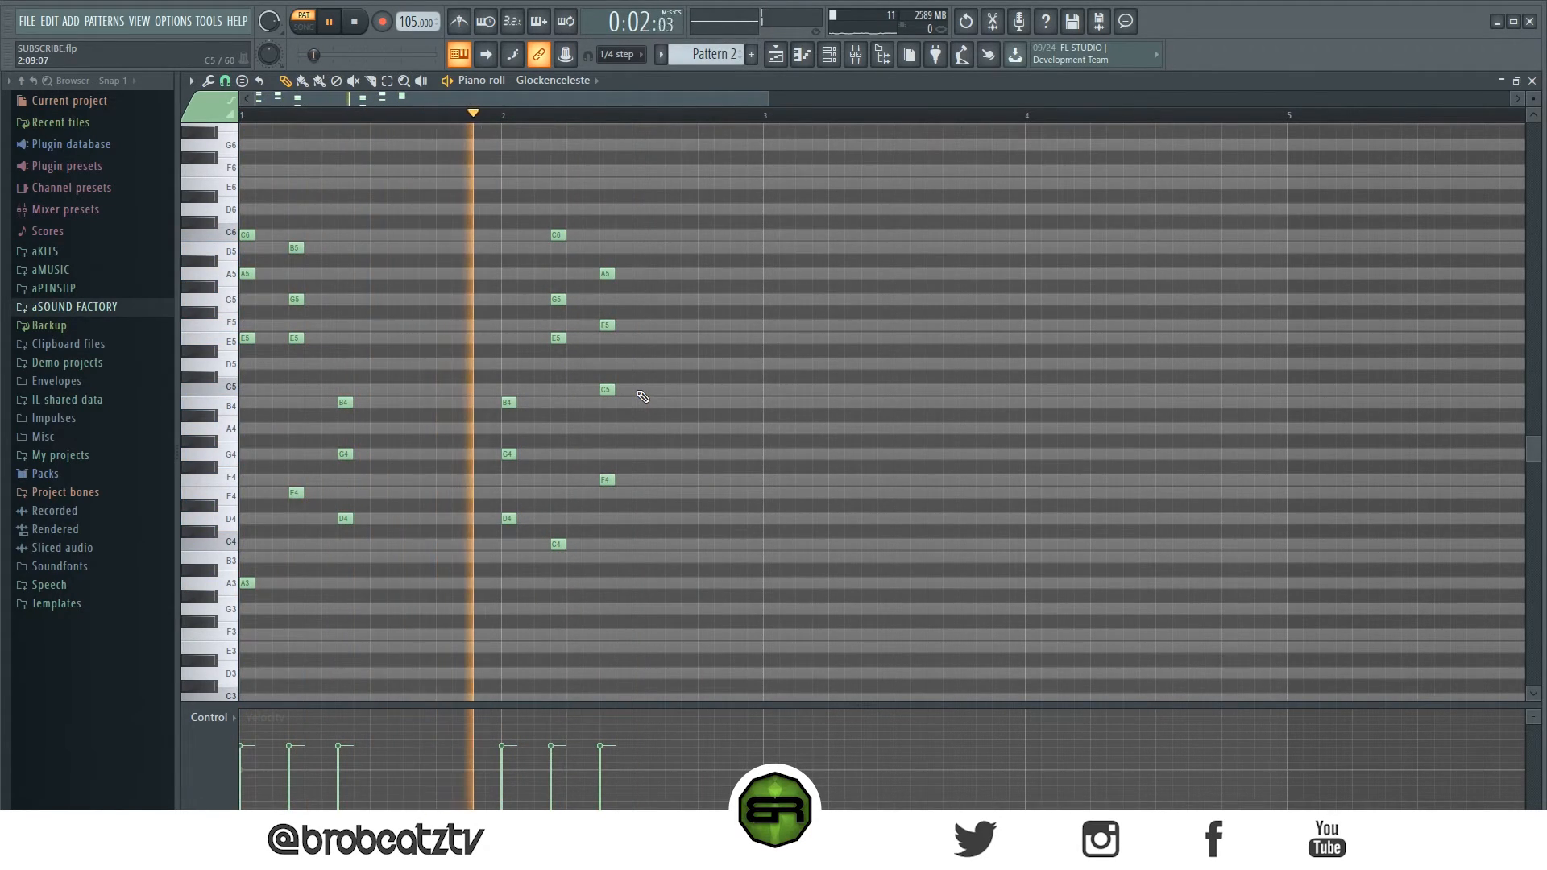
pyautogui.scroll(-1, 586, 121)
pyautogui.scroll(-5, 585, 121)
pyautogui.press('space')
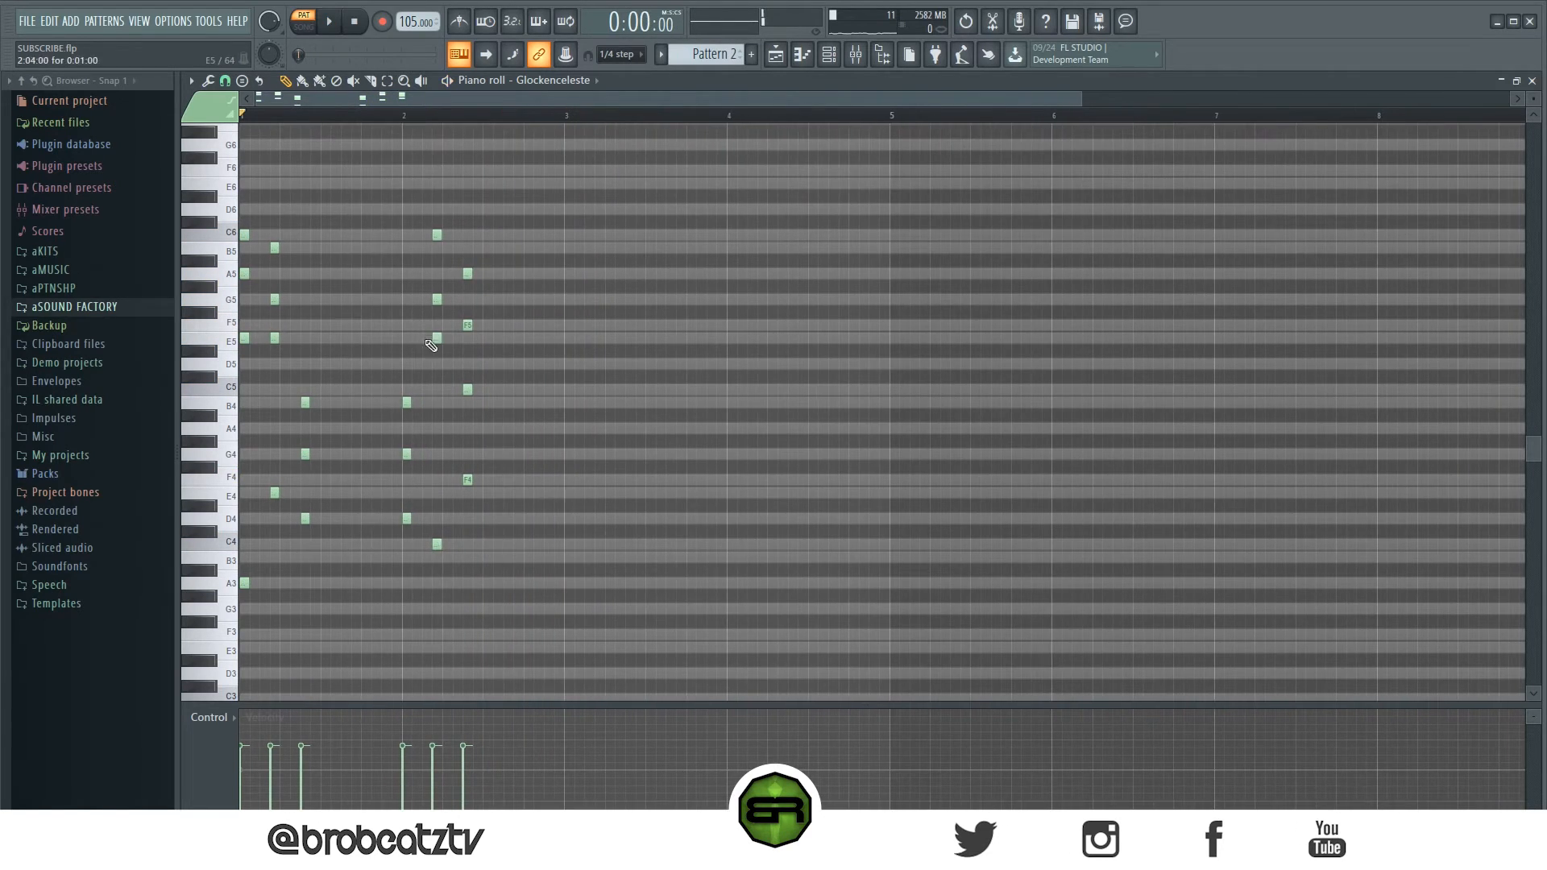
# - Duplicate the whole two-bar chord progression until it fills eight bars
pyautogui.hotkey('ctrl', 'a')
pyautogui.scroll(-3, 239, 233)
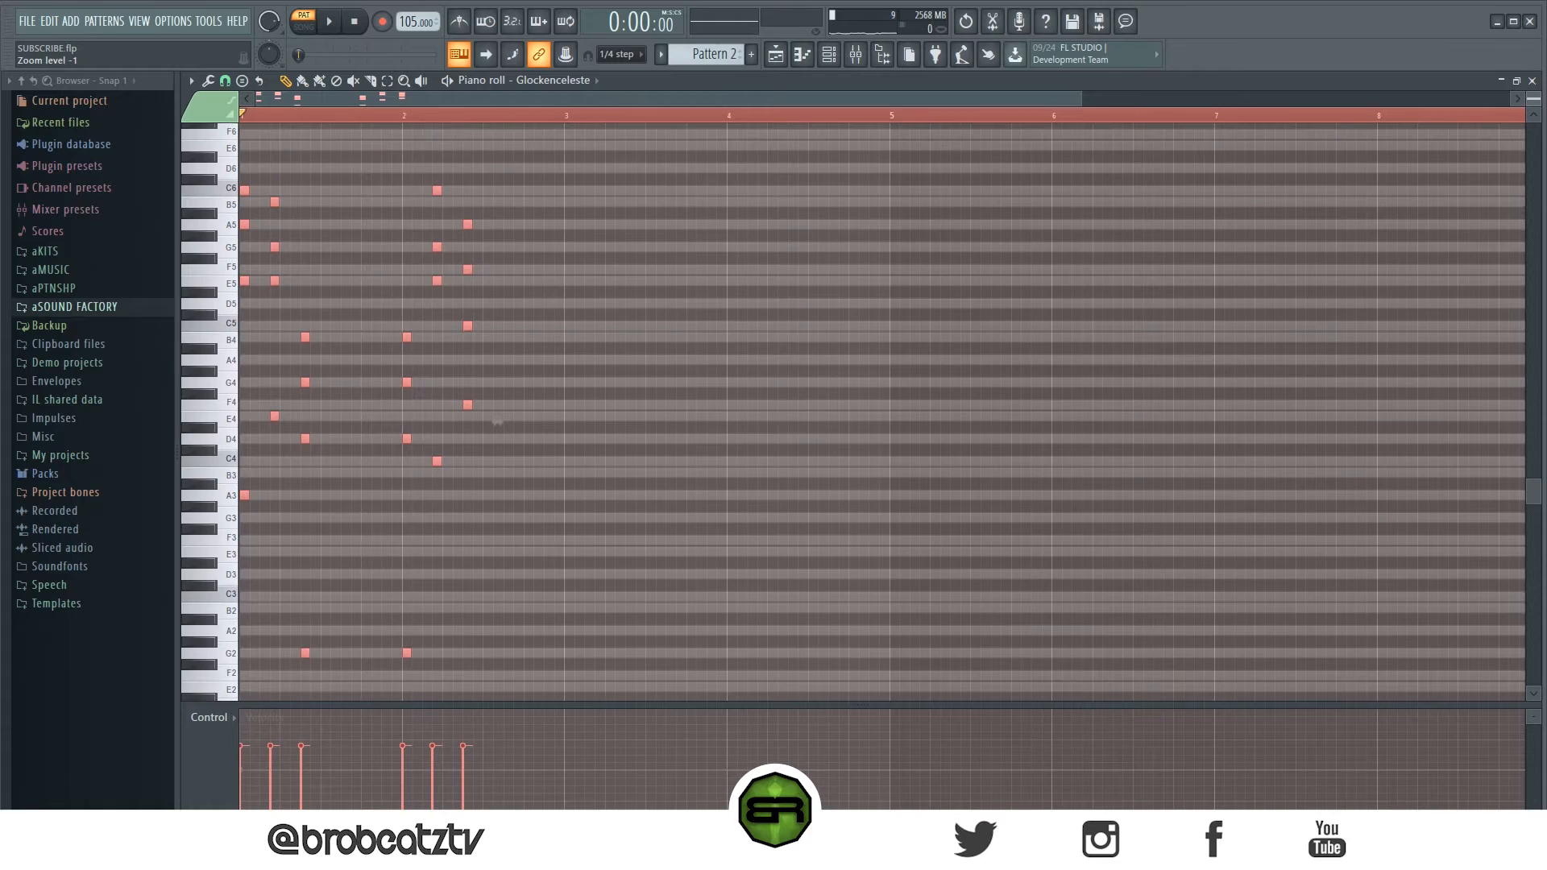
pyautogui.rightClick(1190, 215)
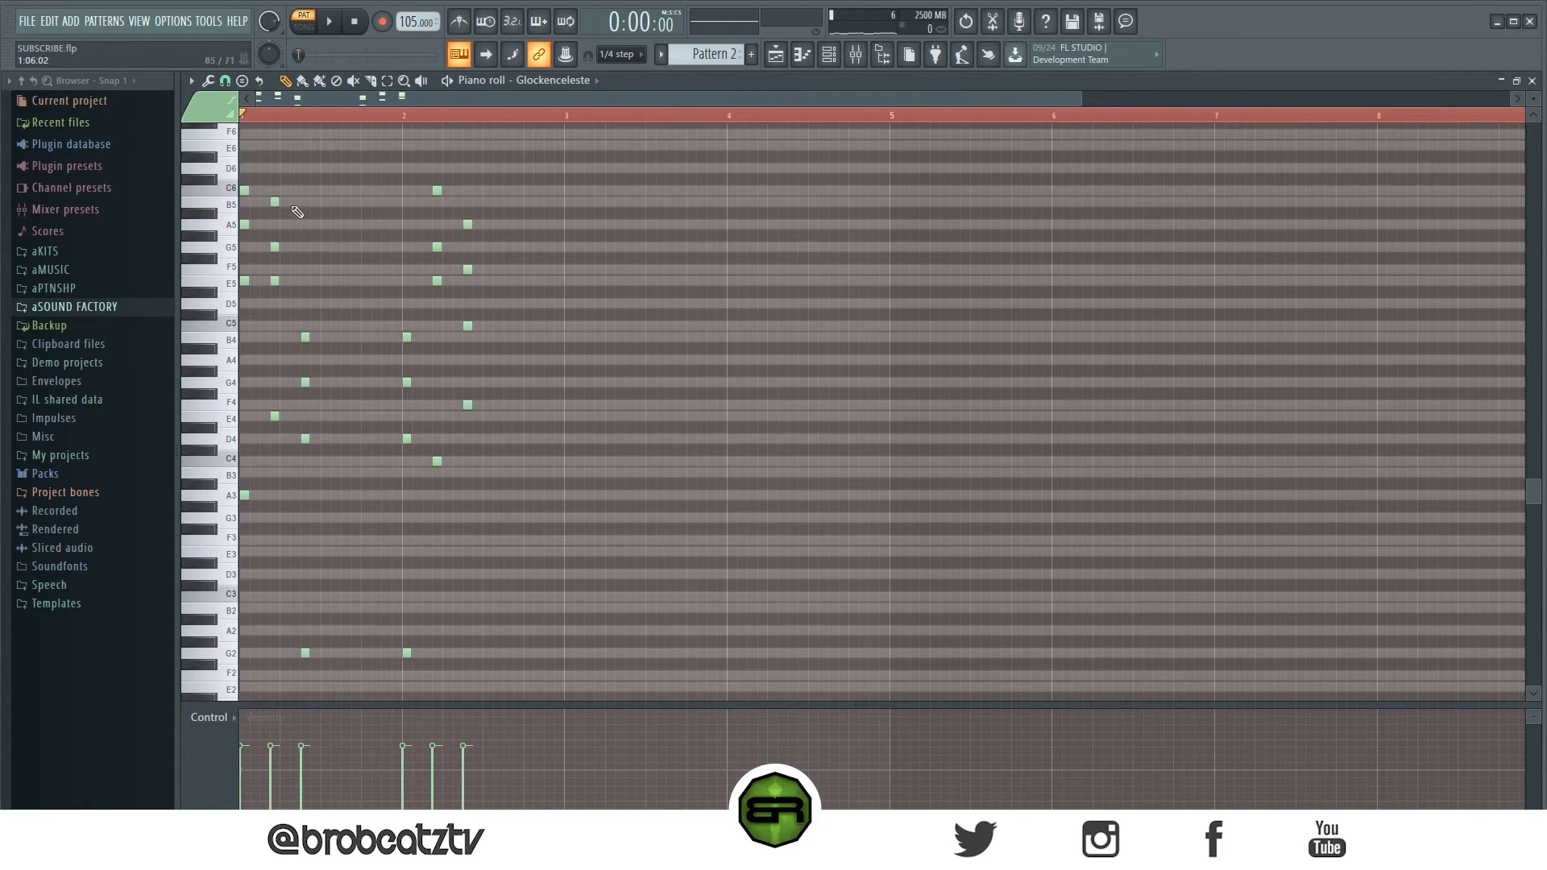
pyautogui.hotkey('ctrl', 'a')
pyautogui.moveTo(249, 191); pyautogui.dragTo(573, 192)
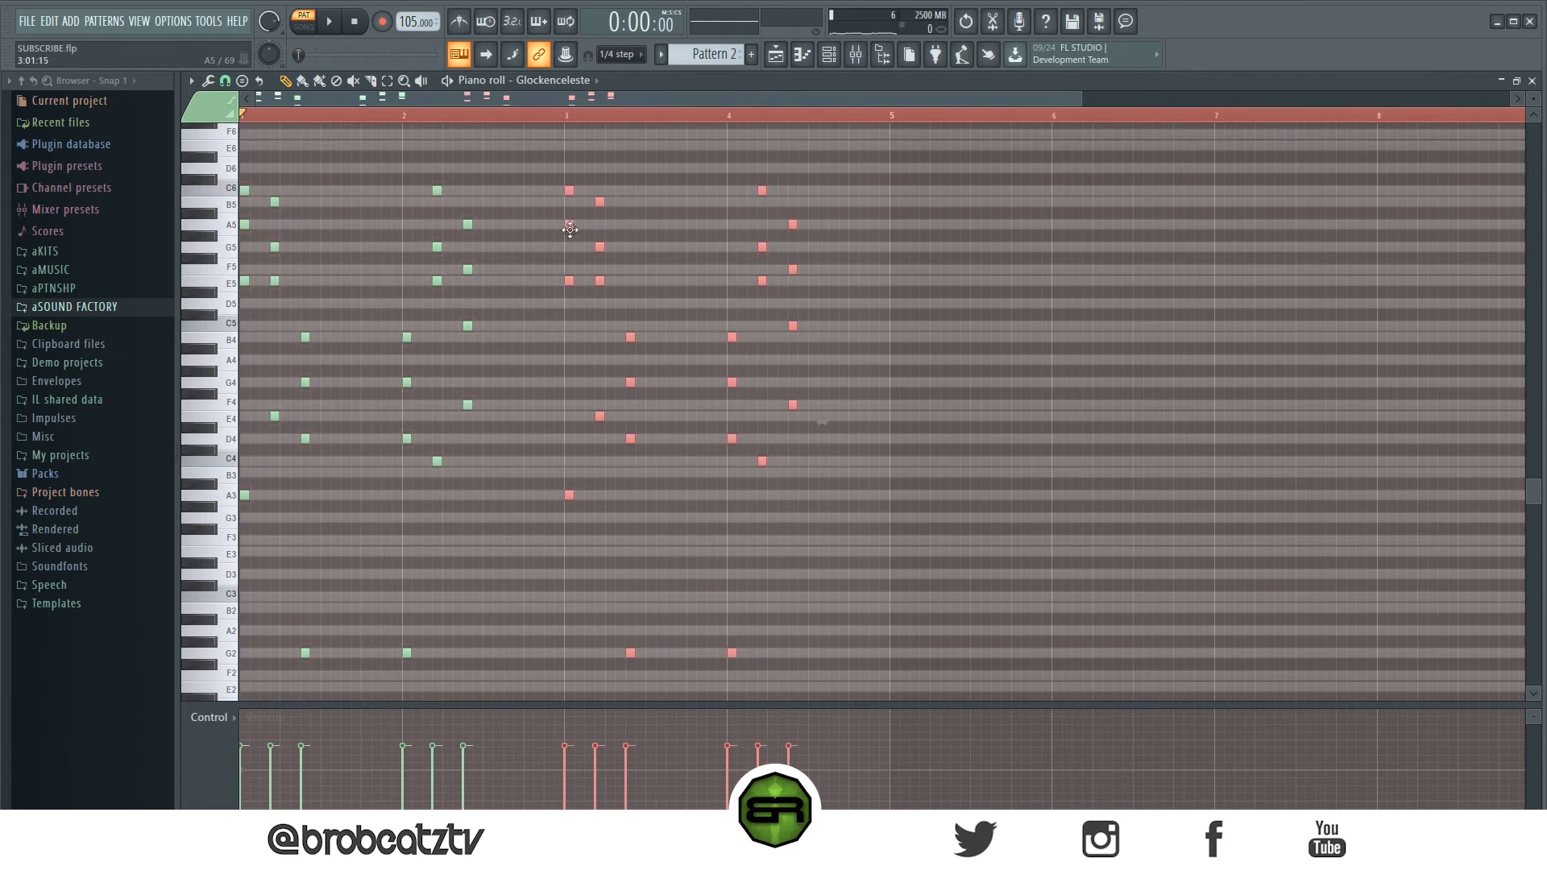
pyautogui.hotkey('ctrl', 'b')
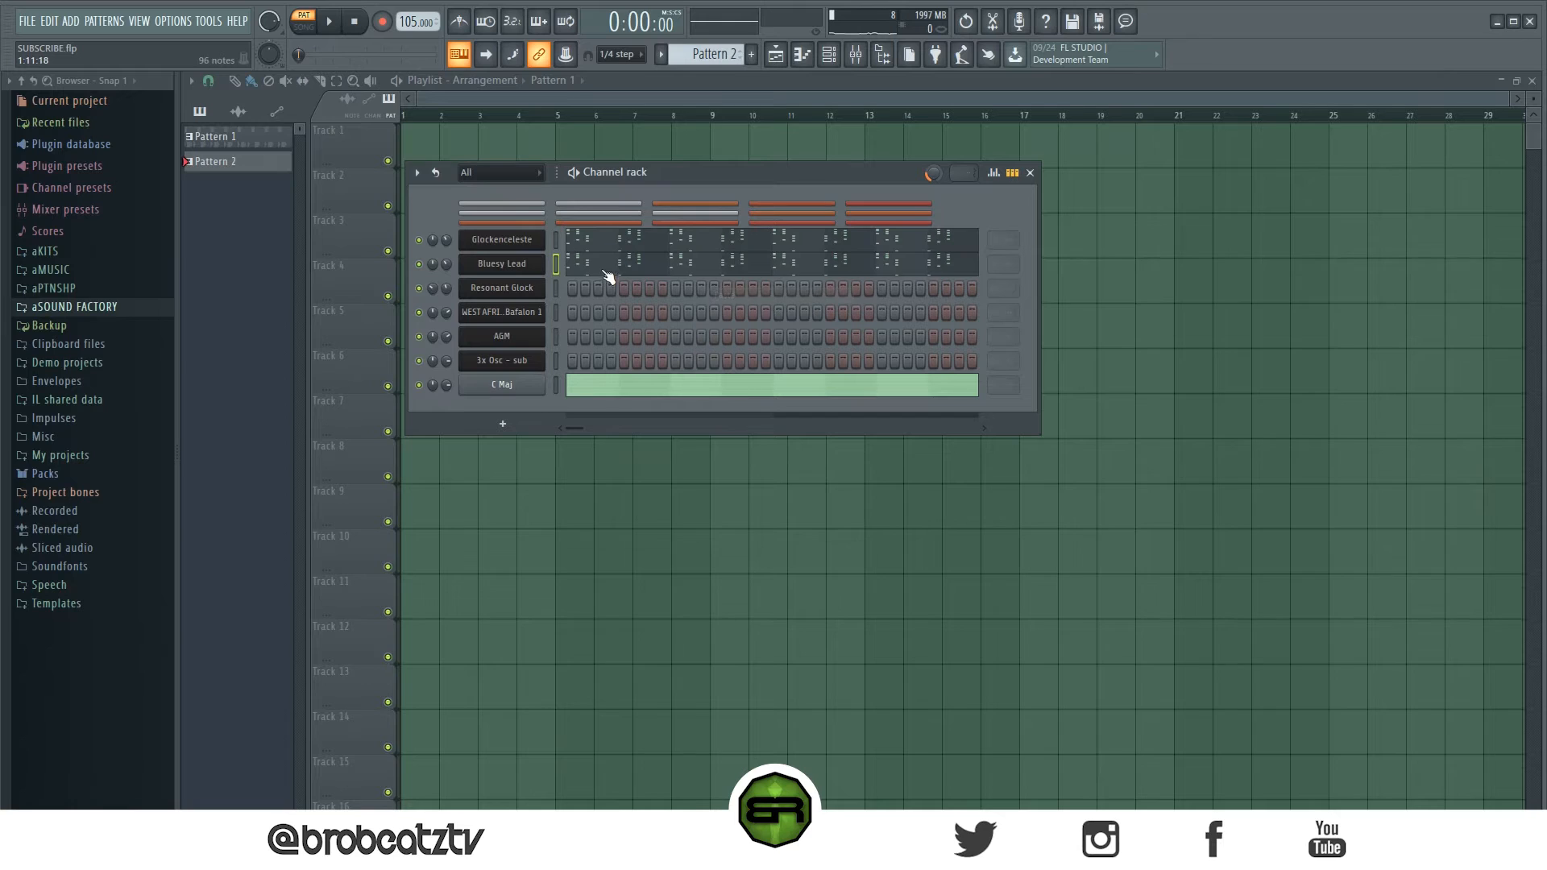
# - Open the Bluesy Lead notes and delete all the G2 bass notes
pyautogui.click(604, 271)
pyautogui.scroll(-6, 491, 359)
pyautogui.click(216, 569)
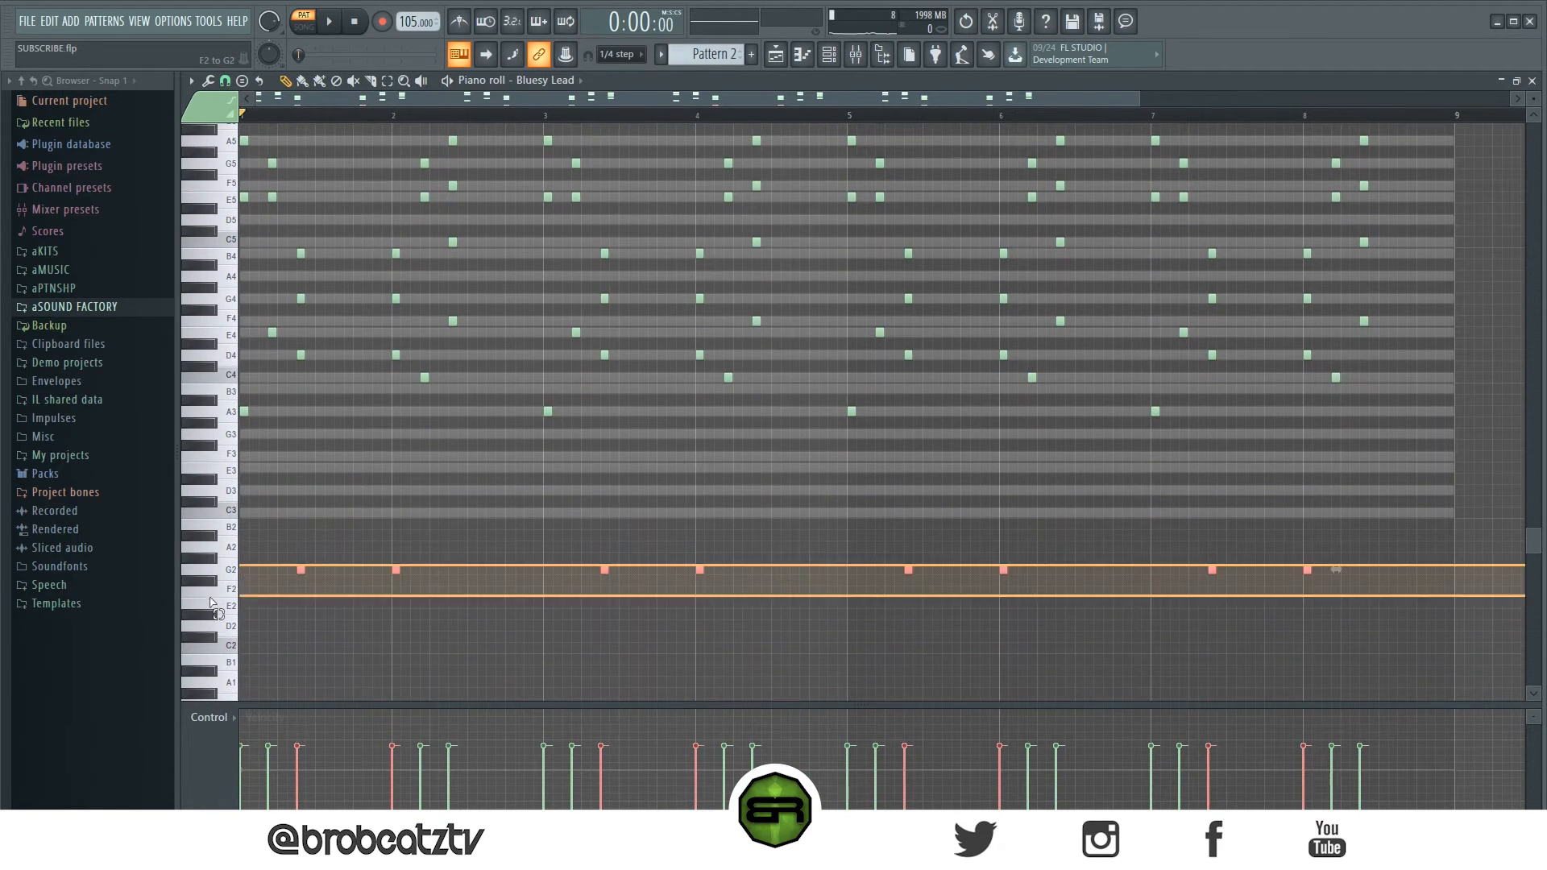
pyautogui.press('Delete')
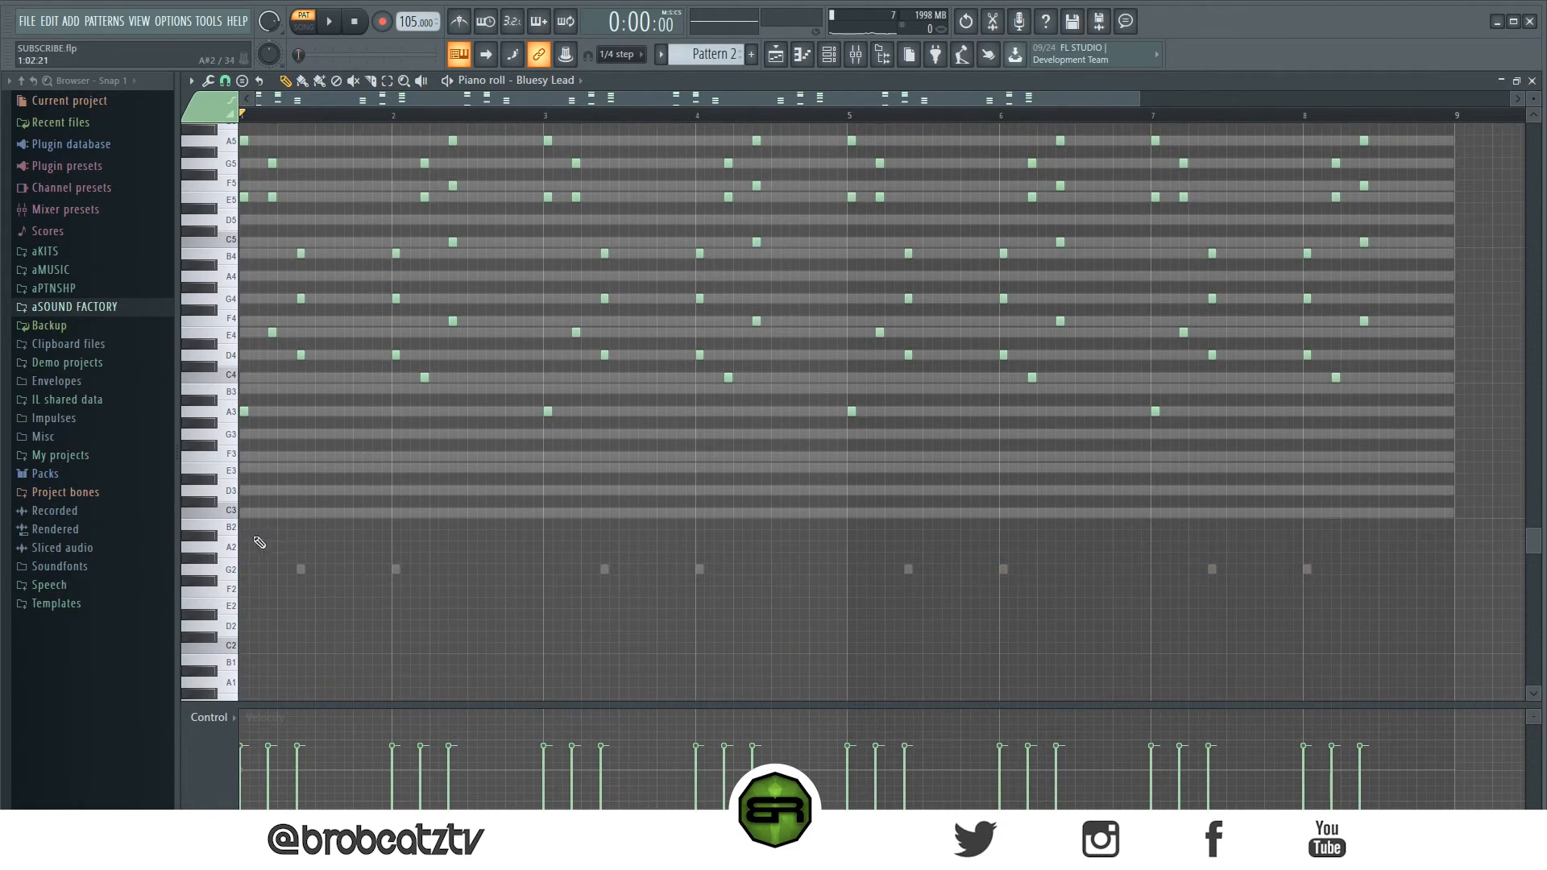
# - Show the channel rack and play Pattern 2 with the edited Bluesy Lead part
pyautogui.click(232, 568)
pyautogui.hotkey('ctrl', 'a')
pyautogui.click(830, 55)
pyautogui.press('space')
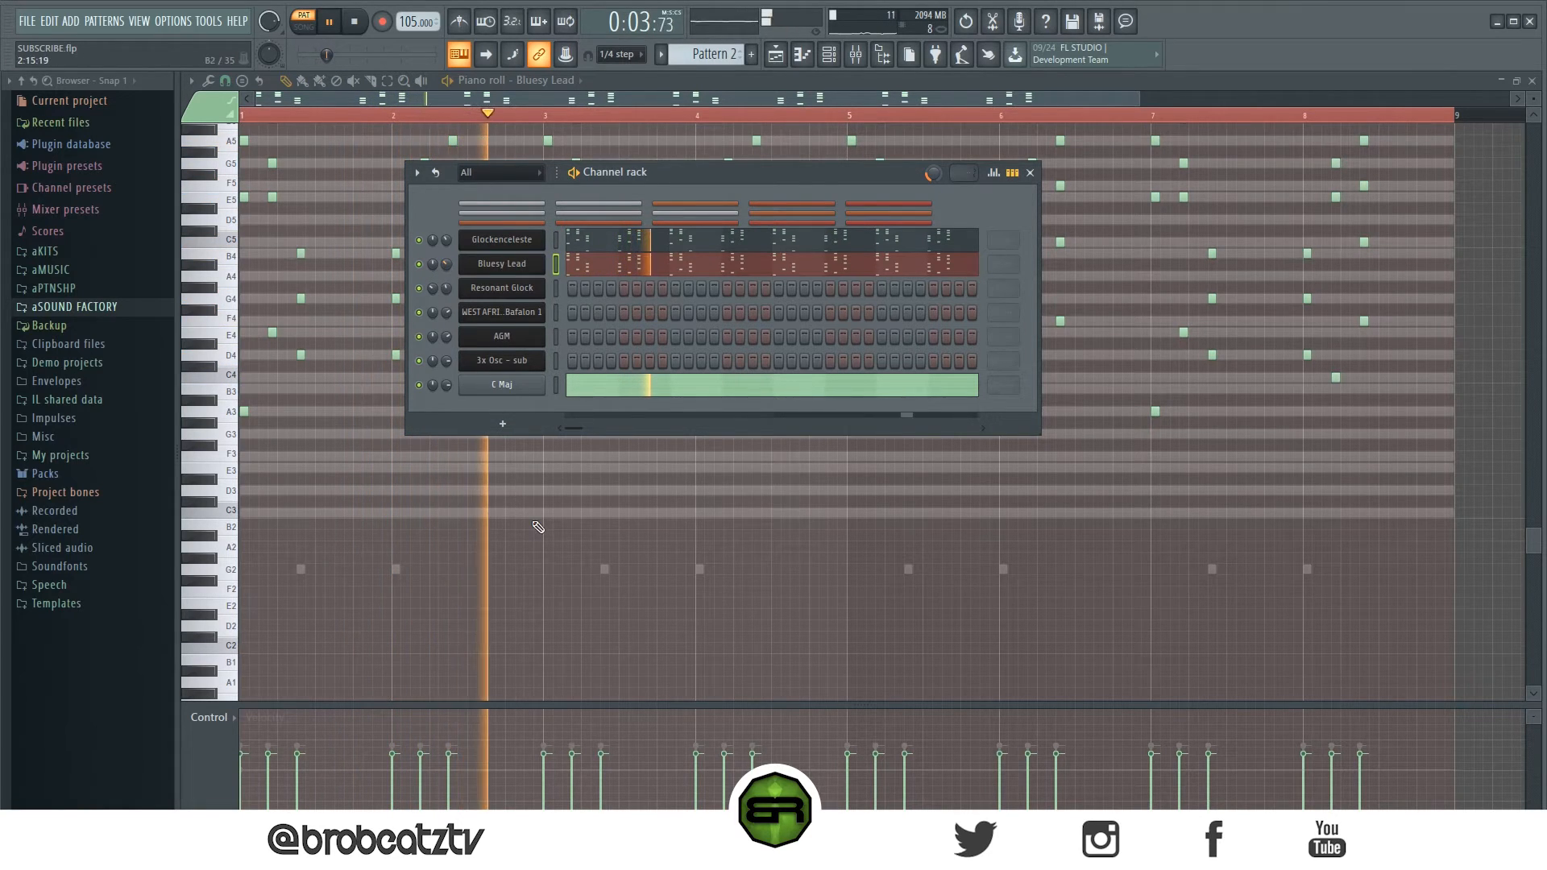
pyautogui.press('space')
# - Paste the chord progression into the Resonant Glock channel and raise all its notes by one octave
pyautogui.rightClick(503, 288)
pyautogui.click(743, 320)
pyautogui.click(610, 291)
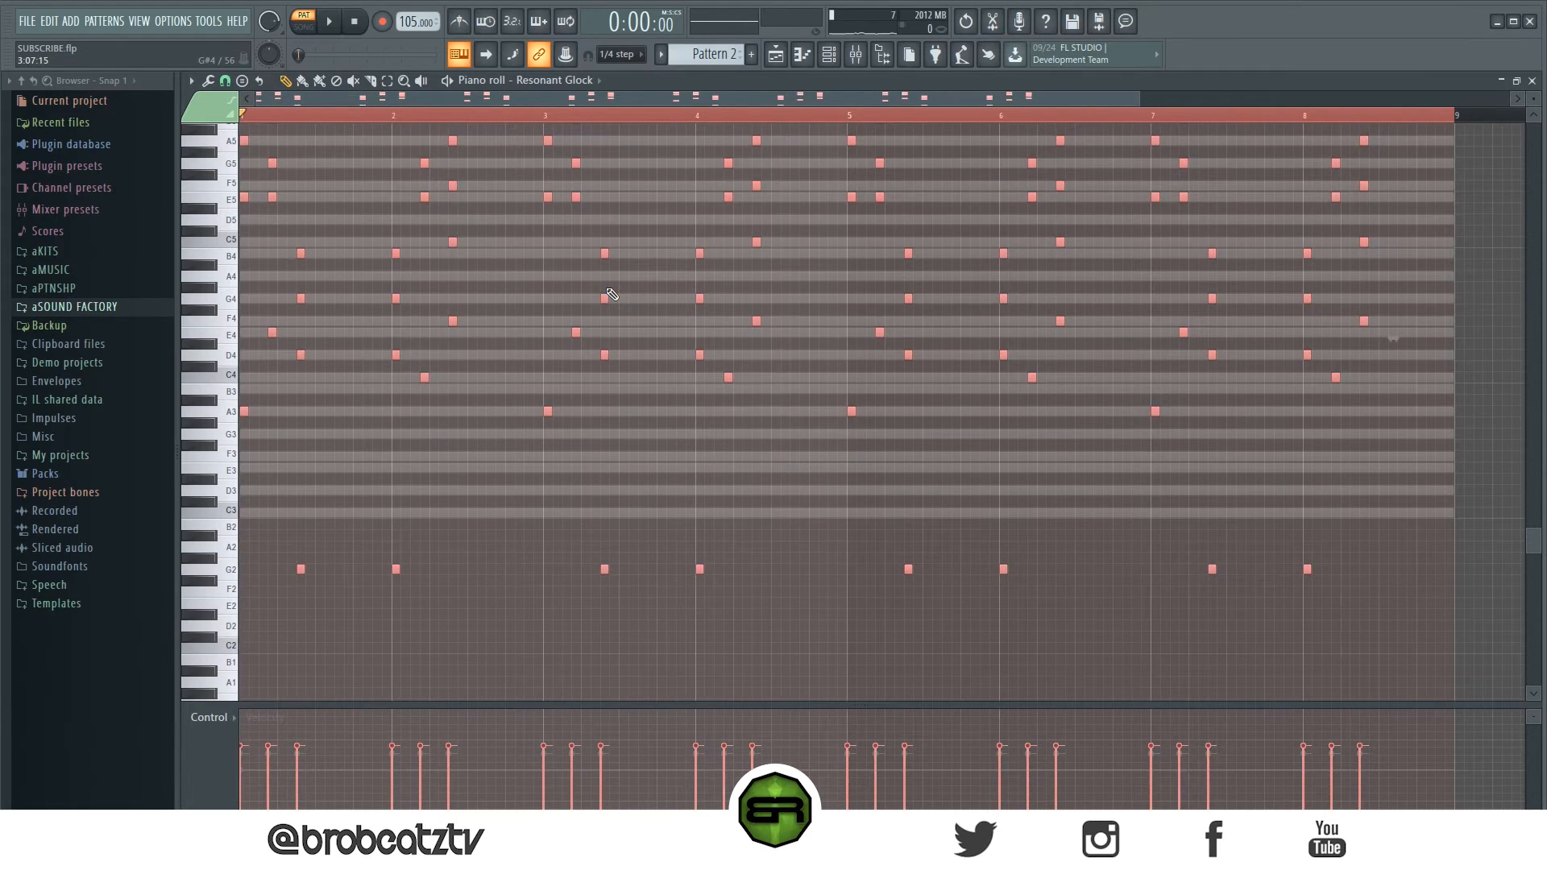
pyautogui.scroll(2, 612, 419)
pyautogui.hotkey('ctrl', 'Up')
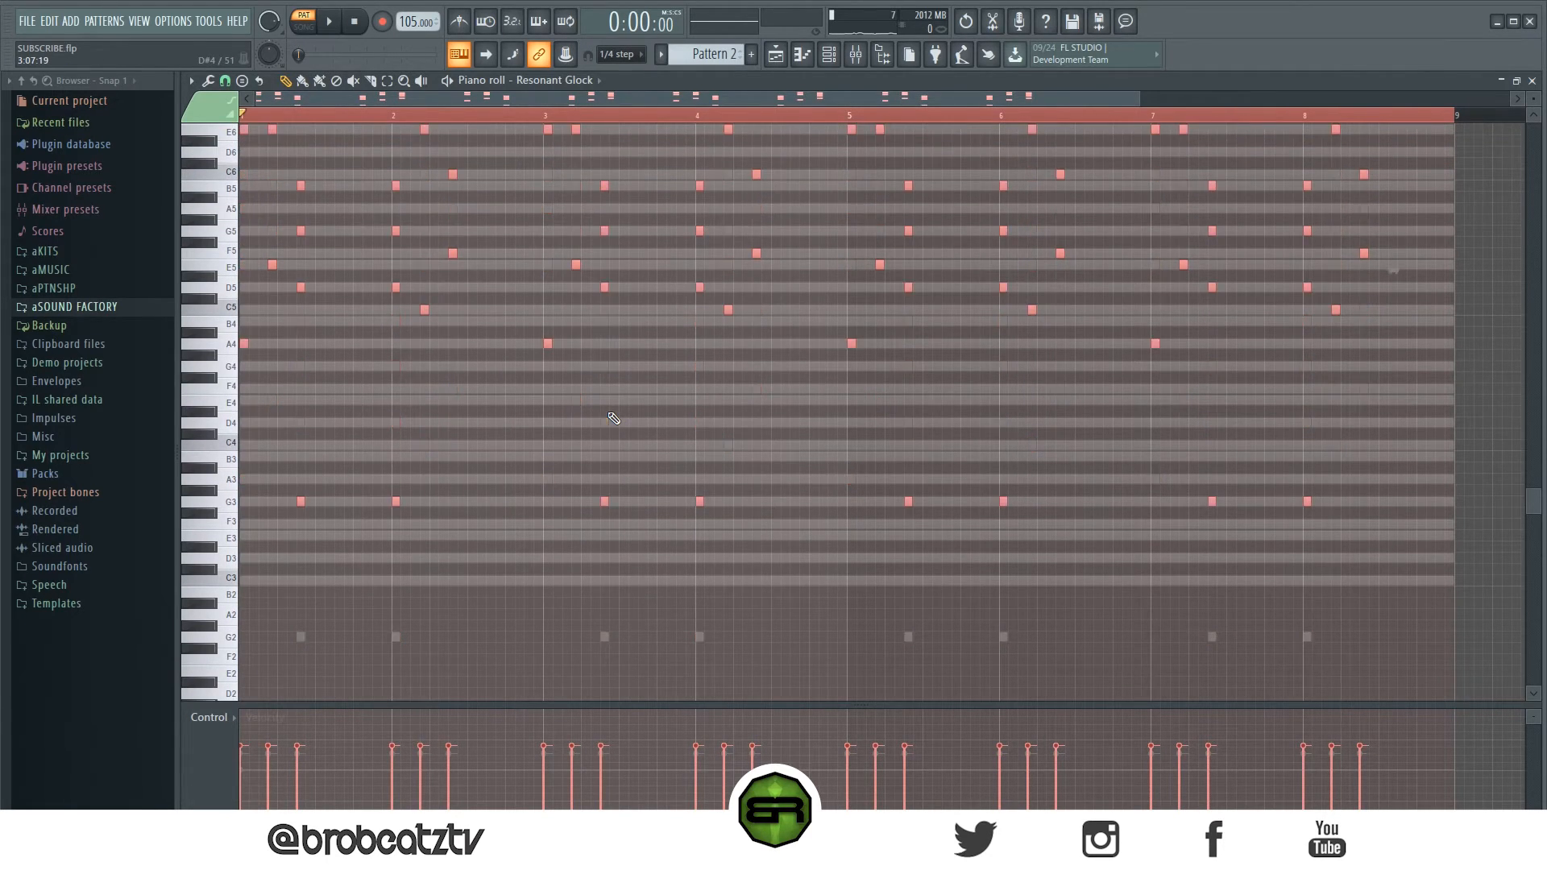
pyautogui.hotkey('ctrl', 'd')
# - Delete all Resonant Glock notes from bar 3 through bar 8
pyautogui.scroll(4, 400, 494)
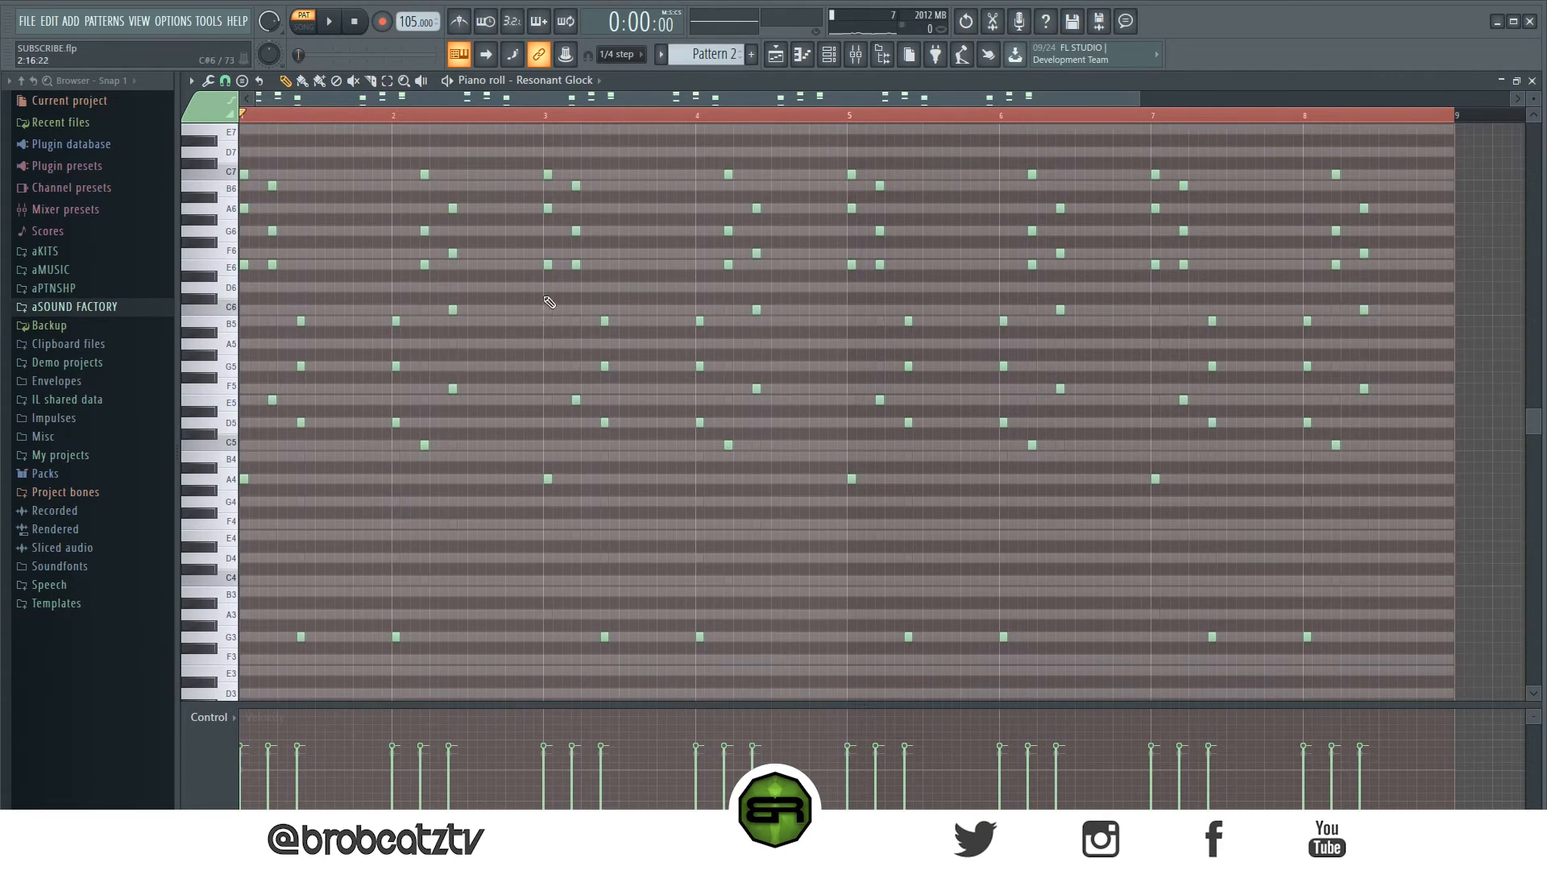
pyautogui.moveTo(541, 167); pyautogui.dragTo(1434, 680)
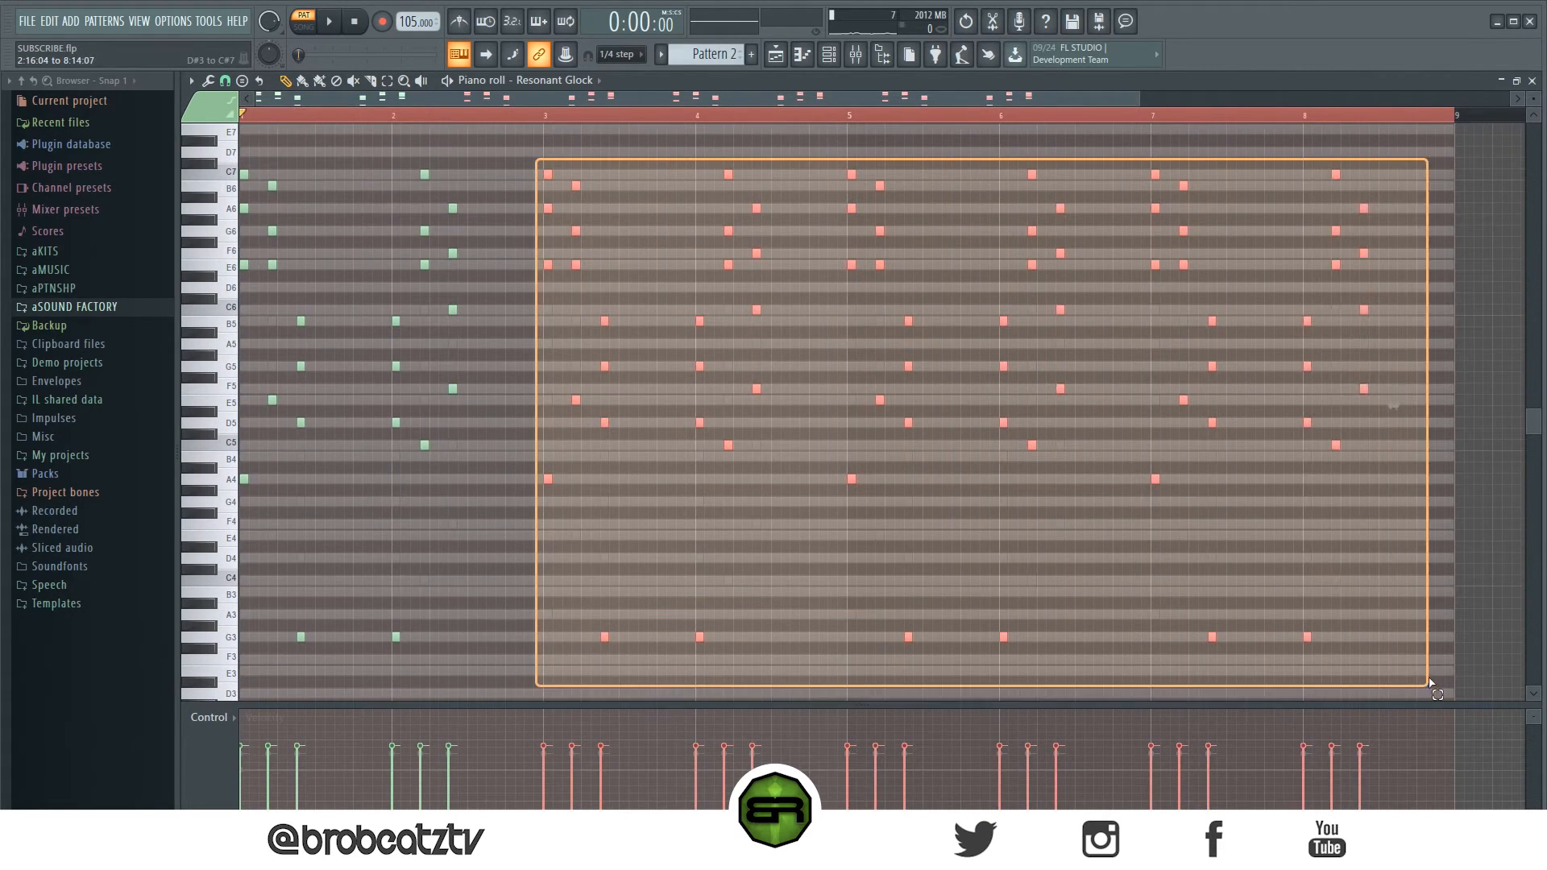
pyautogui.press('Delete')
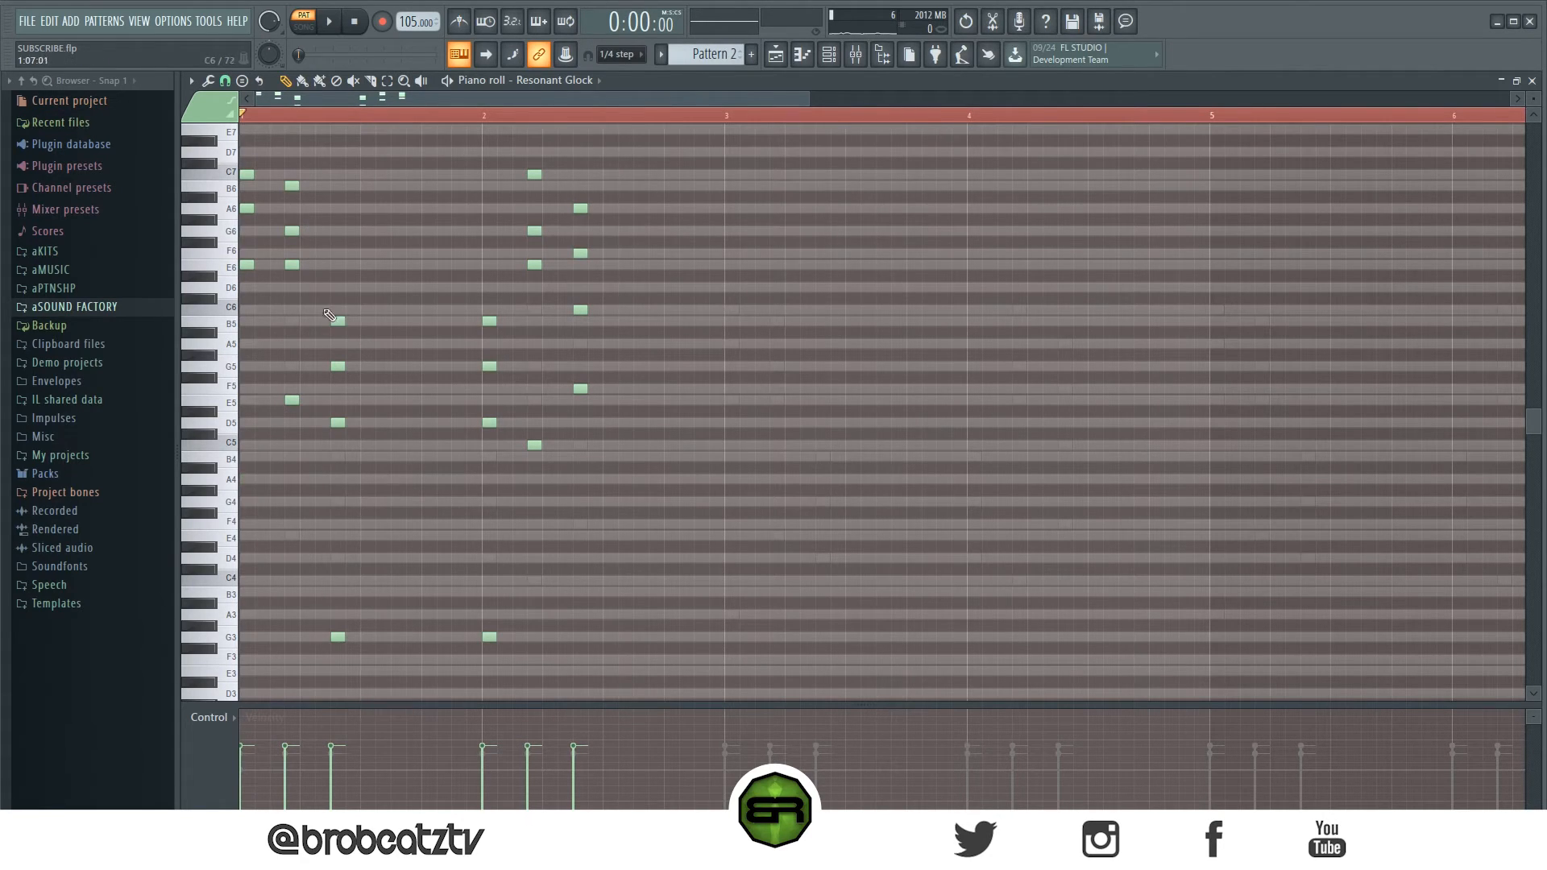
# - Move the B6 note in bar 1 to step 3 and the B5 note to step 5
pyautogui.moveTo(292, 184); pyautogui.dragTo(277, 186)
pyautogui.moveTo(337, 324); pyautogui.dragTo(306, 323)
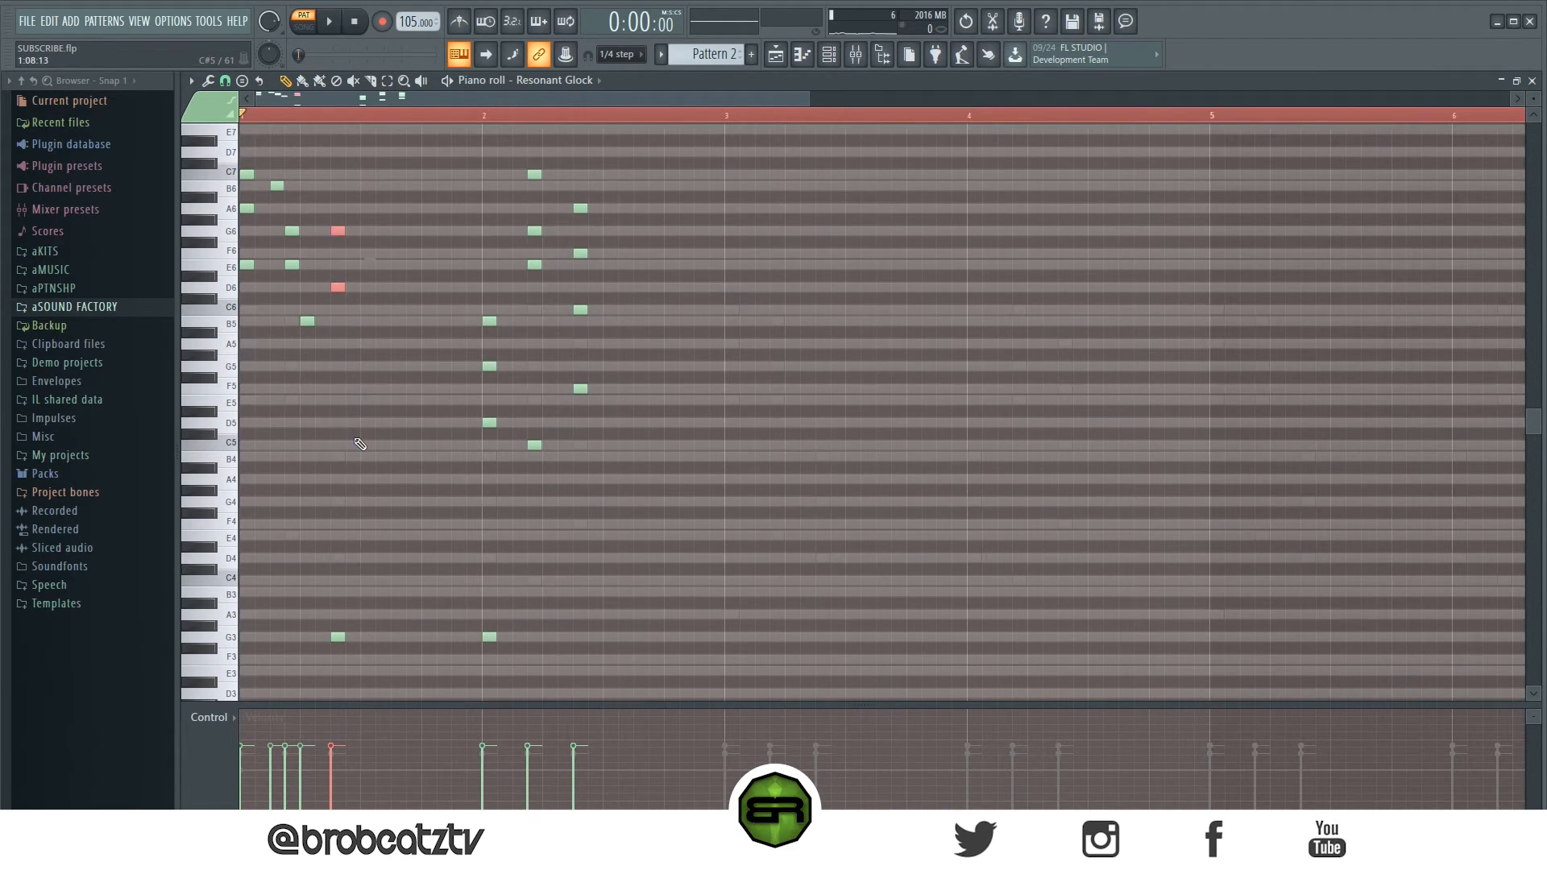
# - Replace the G6 and D6 notes on step 7 of bar 1 with a G6 on step 9, and play the melody
pyautogui.click(367, 234)
pyautogui.rightClick(338, 232)
pyautogui.rightClick(339, 287)
pyautogui.press('space')
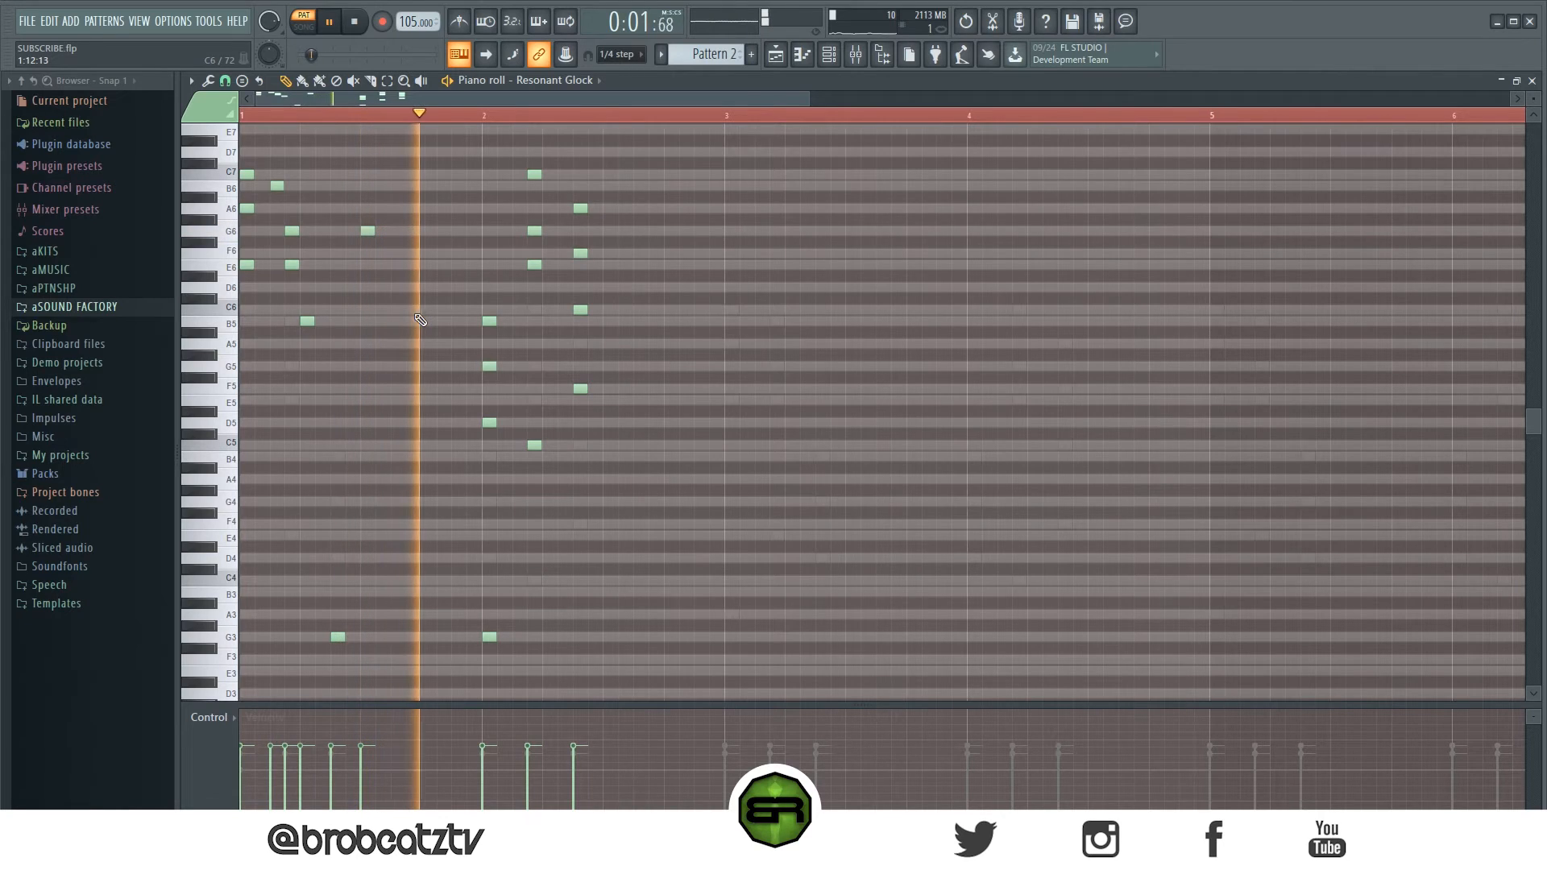
pyautogui.press('space')
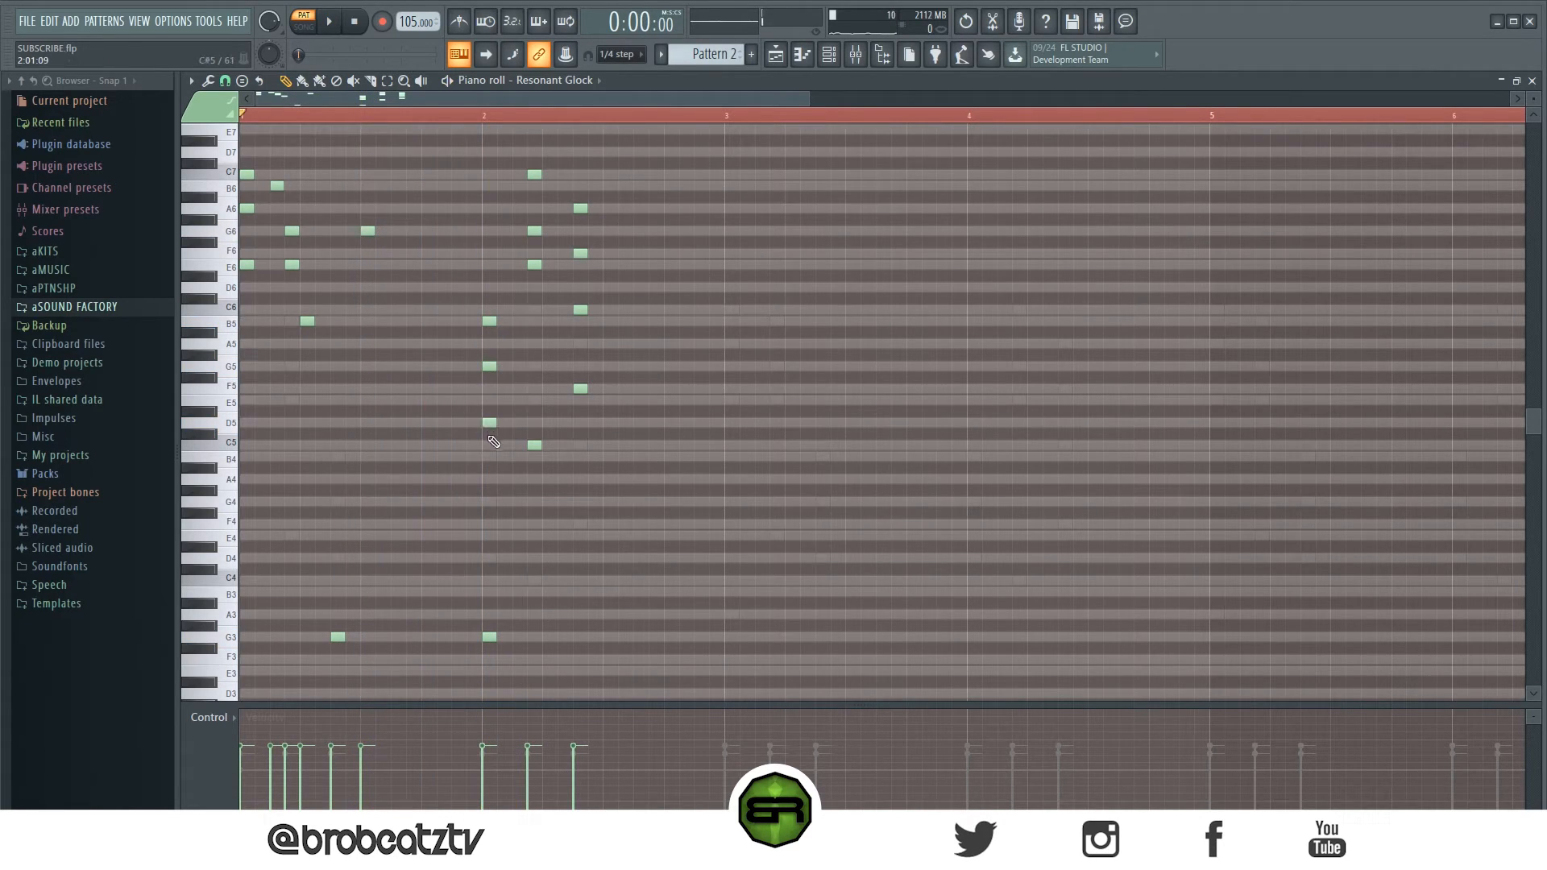
# - Delete D5, G5 and B5 at the start of bar 2, and replace the C5 on step 4 with a C6 on step 5
pyautogui.moveTo(467, 152); pyautogui.dragTo(487, 395)
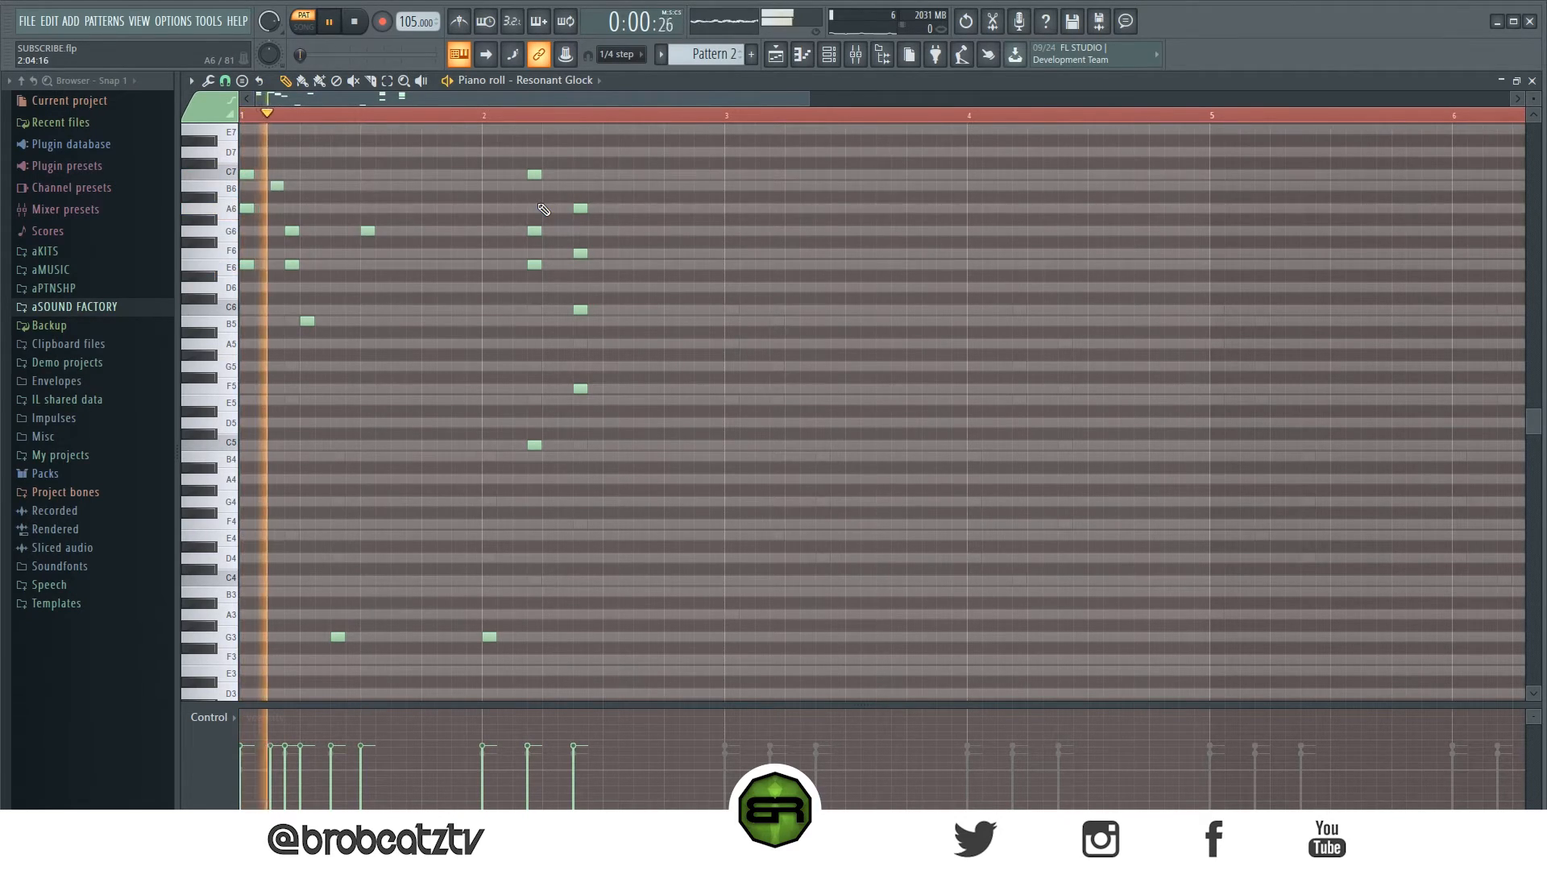
pyautogui.rightClick(533, 445)
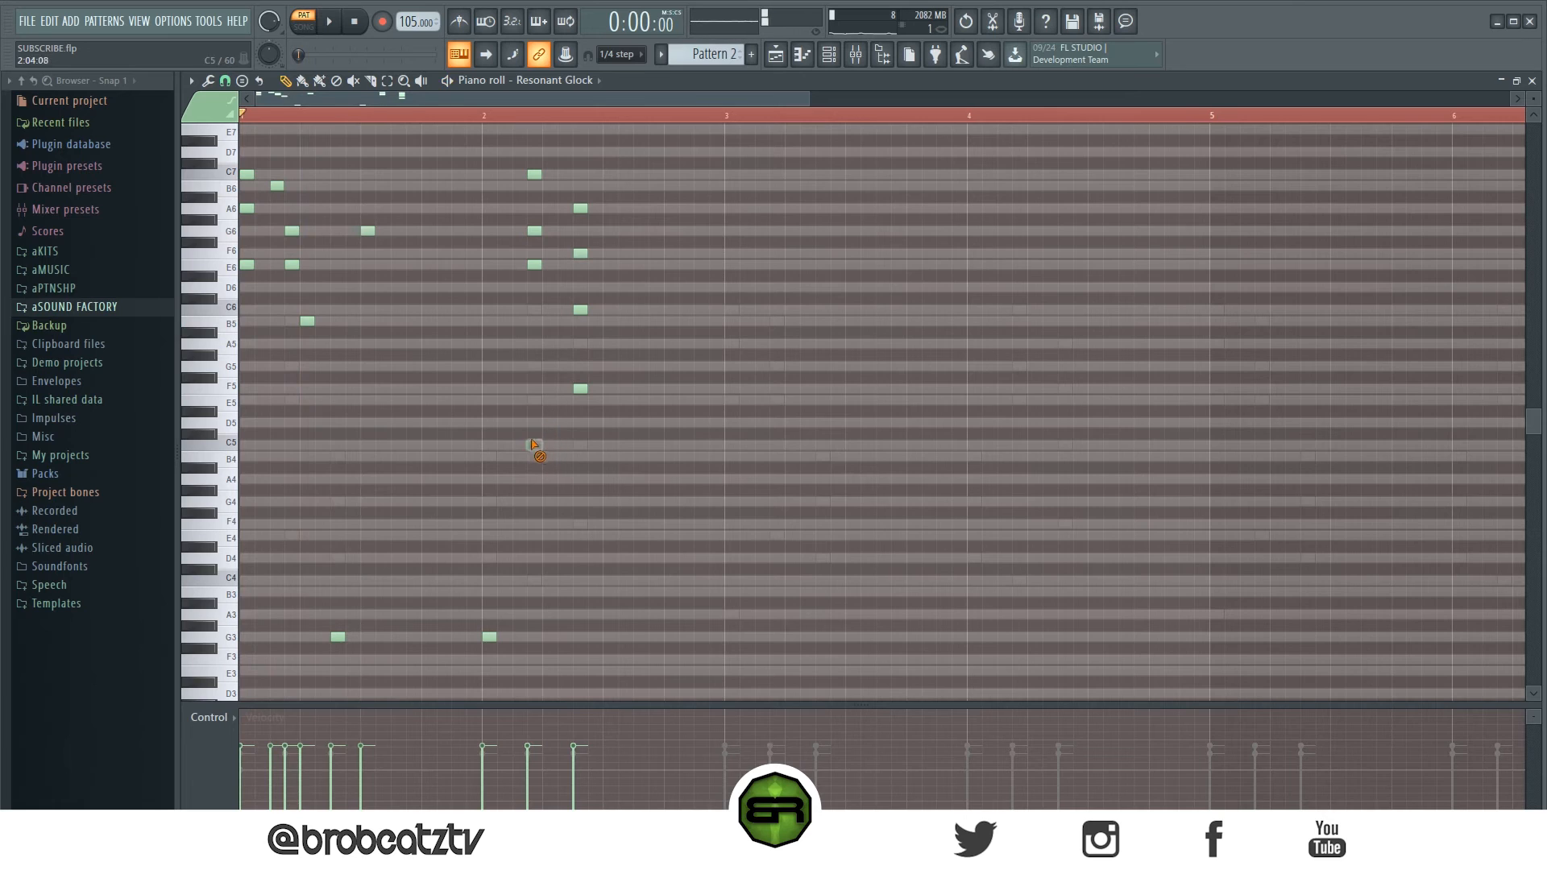
pyautogui.click(545, 309)
pyautogui.press('space')
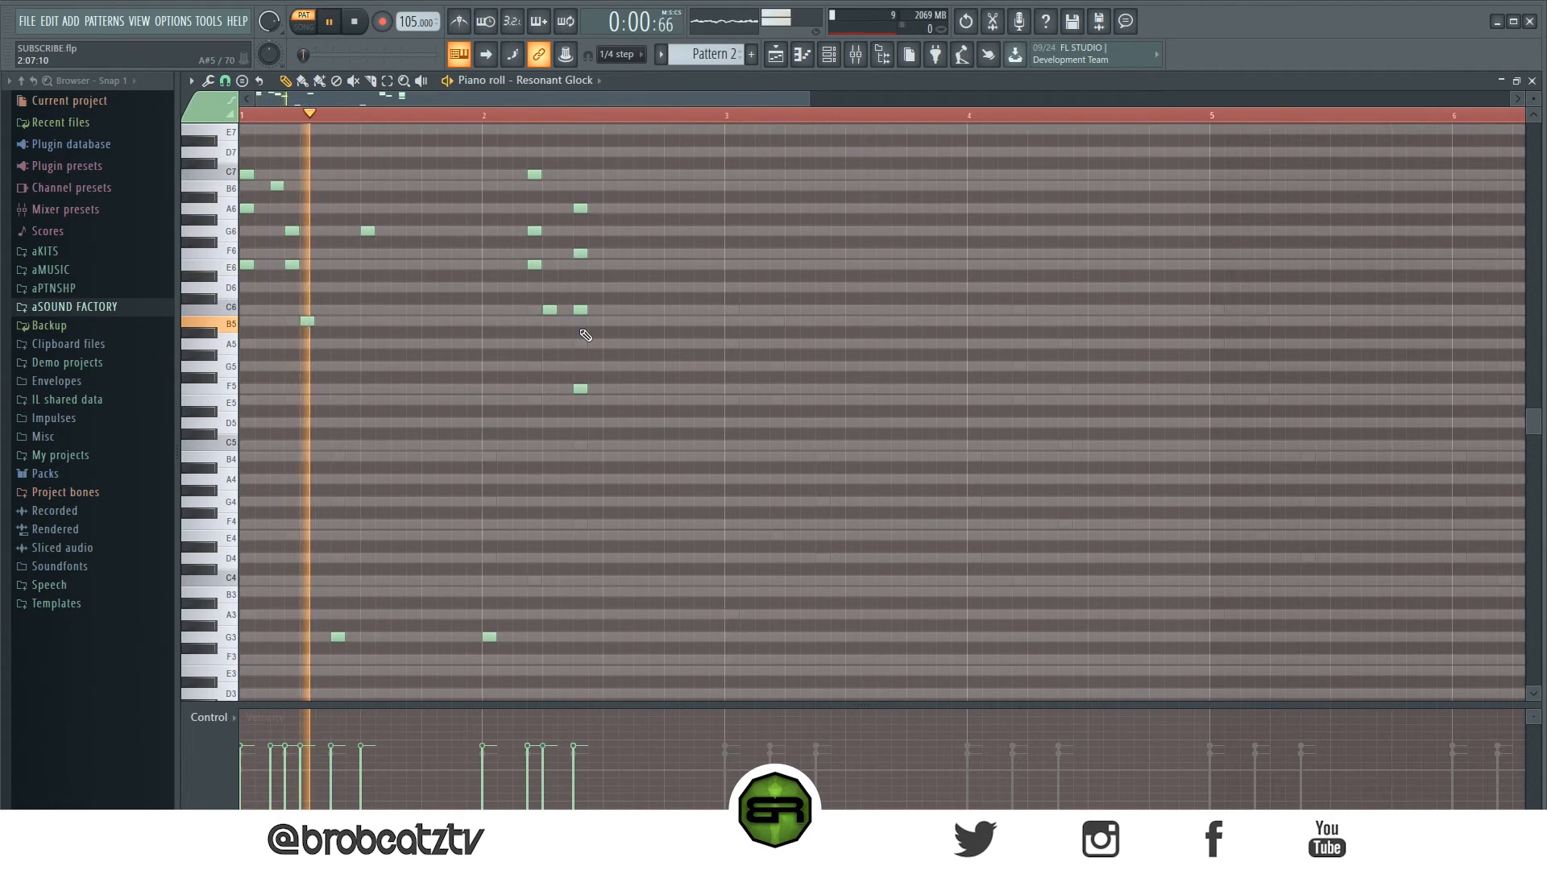
pyautogui.press('space')
# - Delete the F5 and C6 notes from the step 7 chord of bar 2 while playing the melody
pyautogui.press('space')
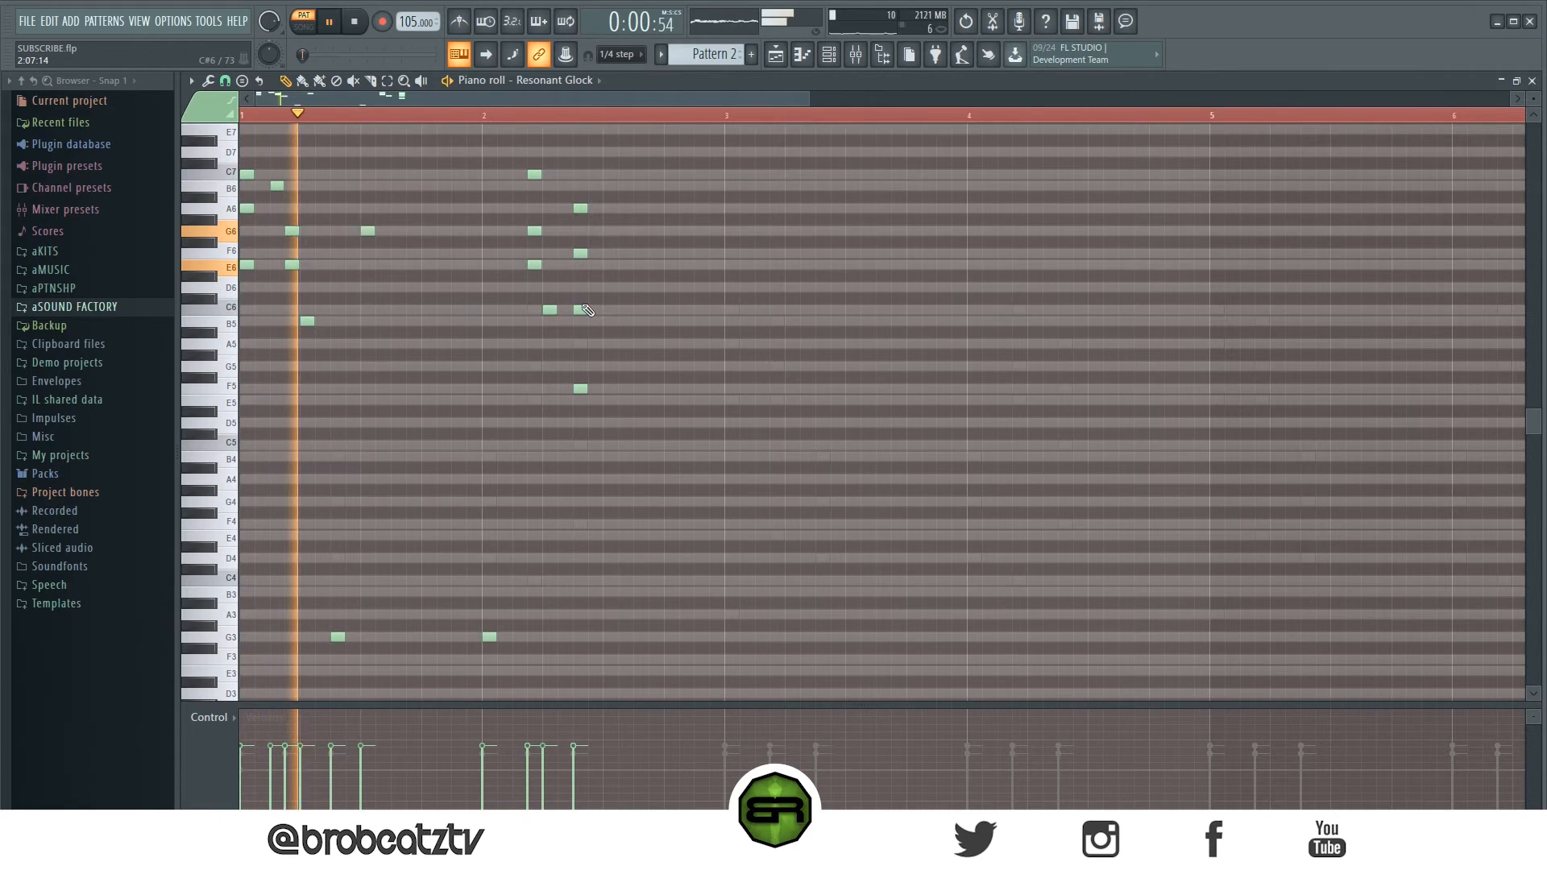
pyautogui.press('space')
pyautogui.press('space')
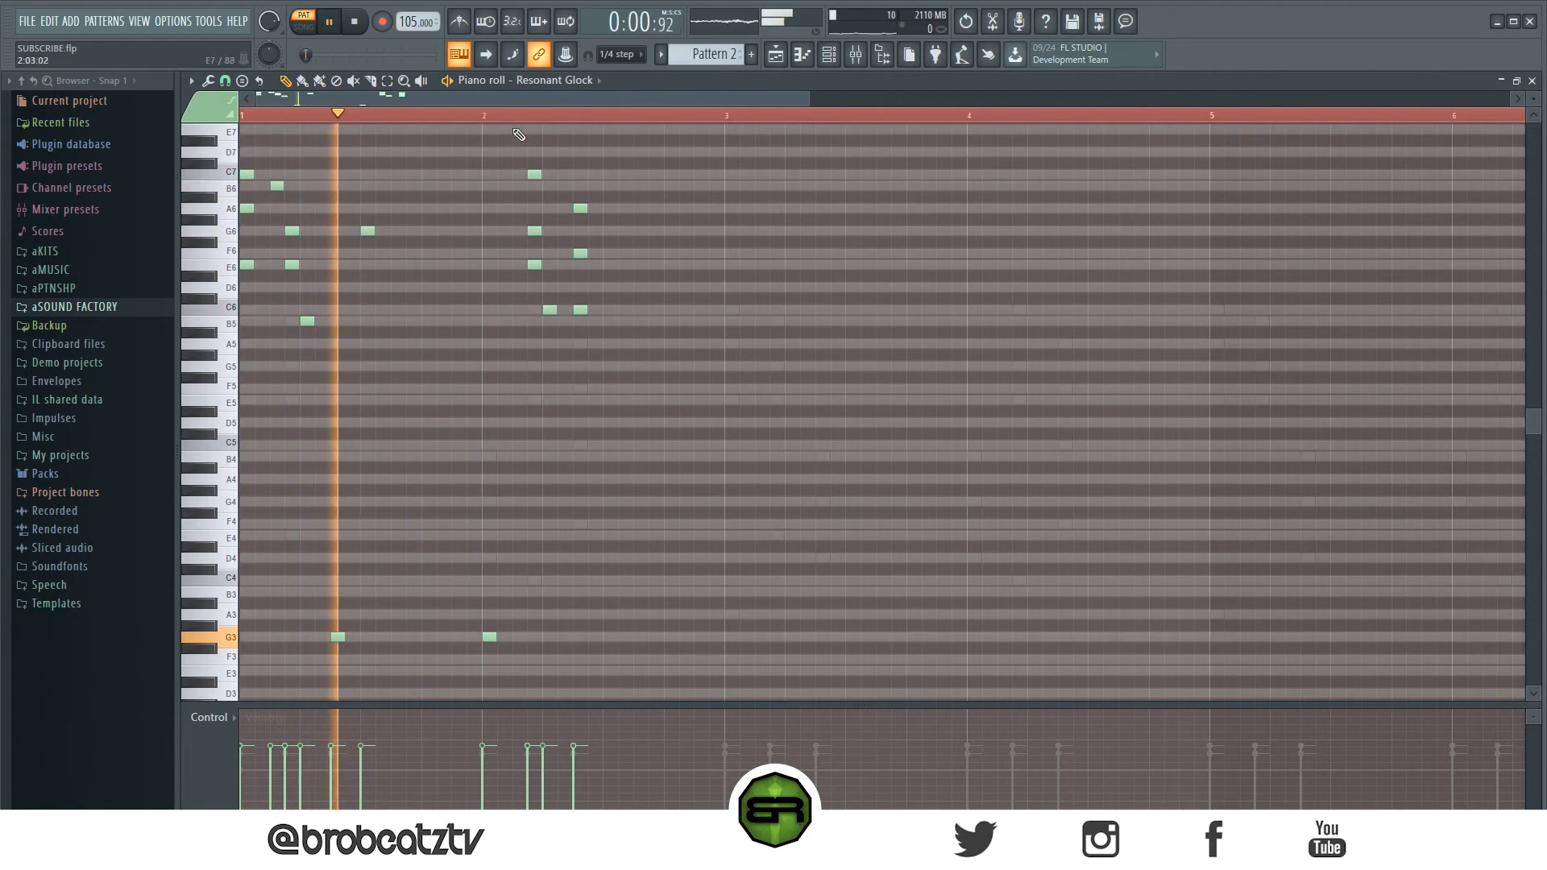
pyautogui.rightClick(590, 310)
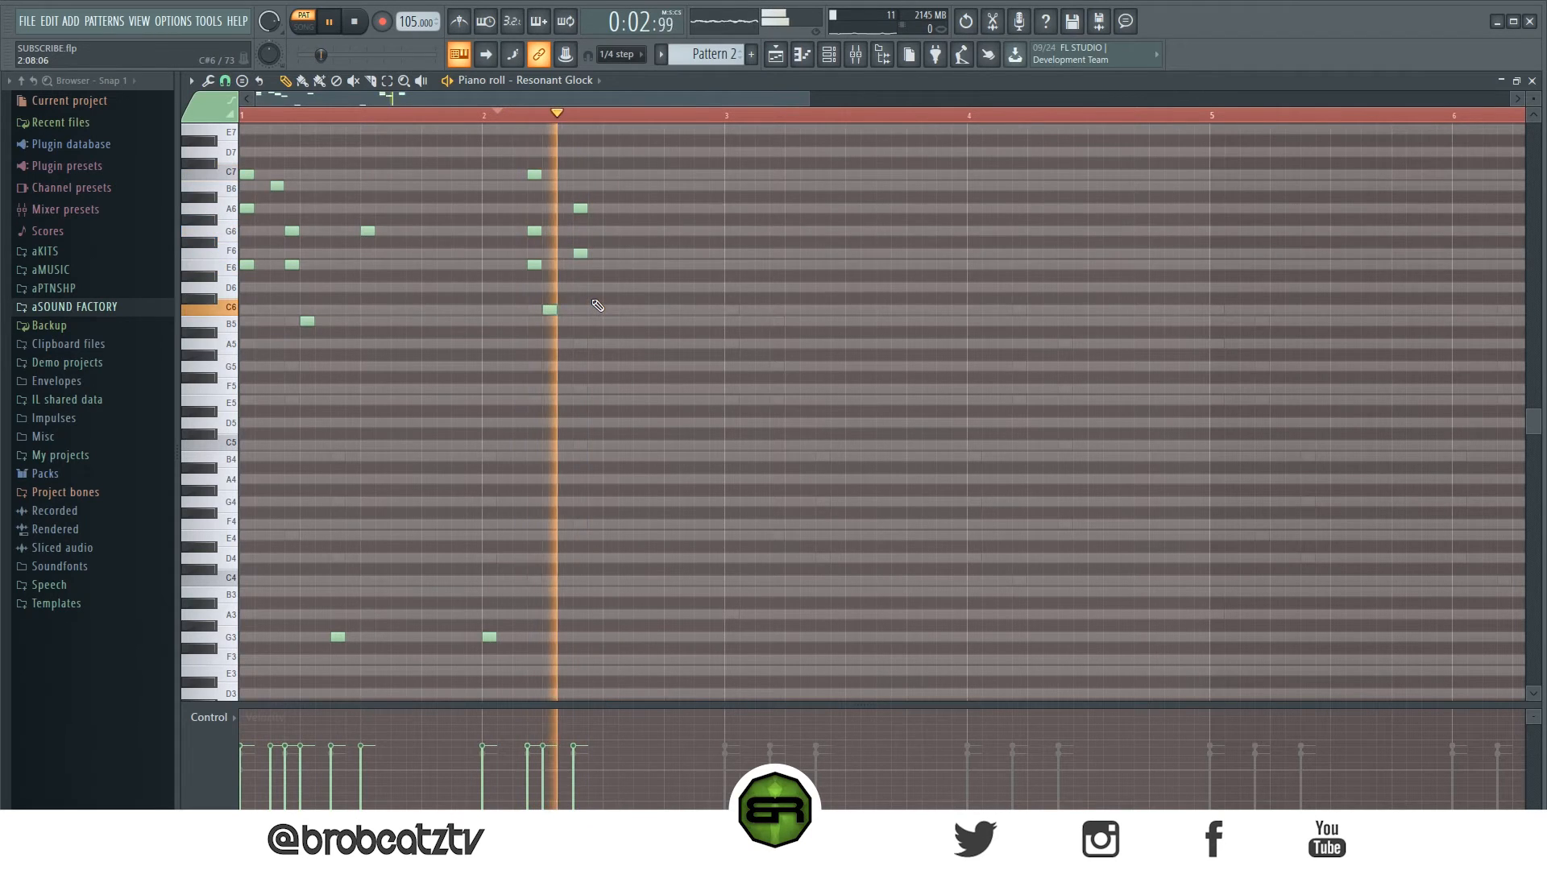
pyautogui.press('space')
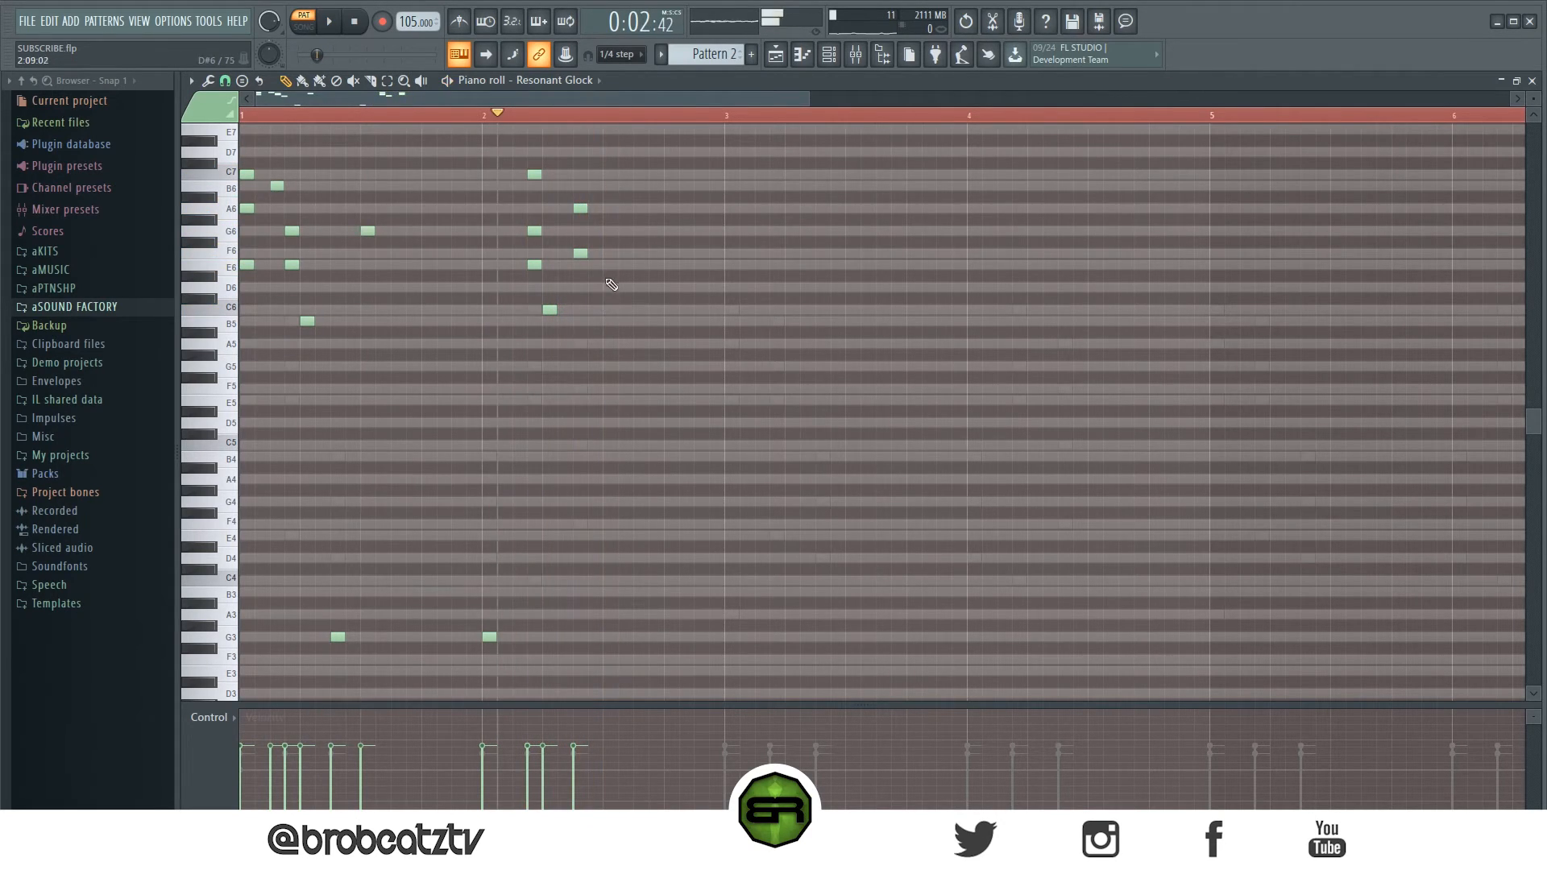
# - Place an E6 note on step 9 of bar 2 and play the melody
pyautogui.press('space')
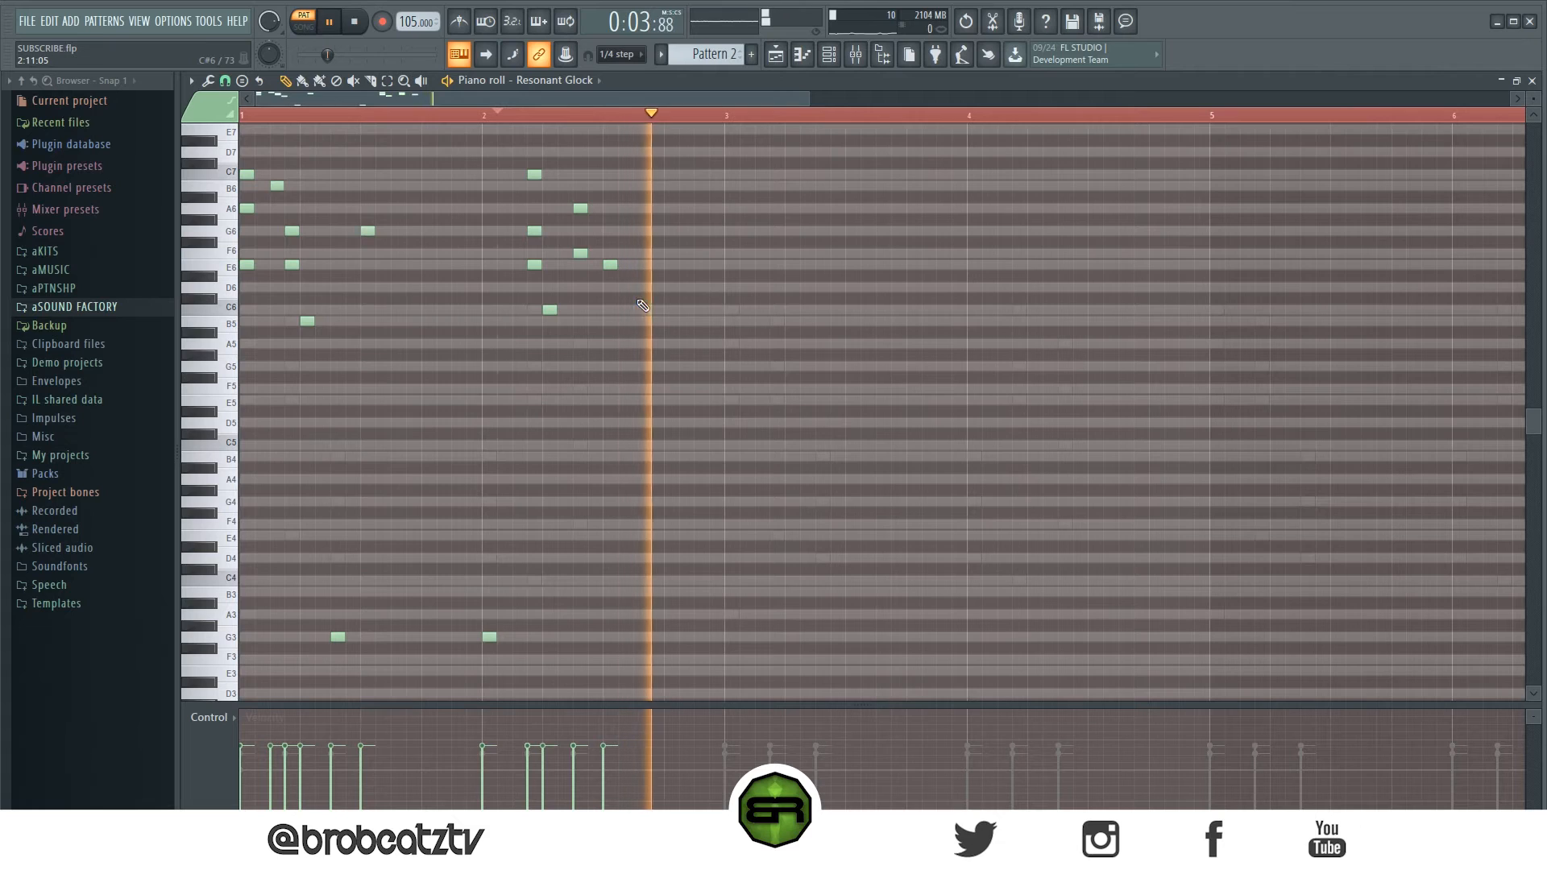
pyautogui.press('space')
pyautogui.press('space')
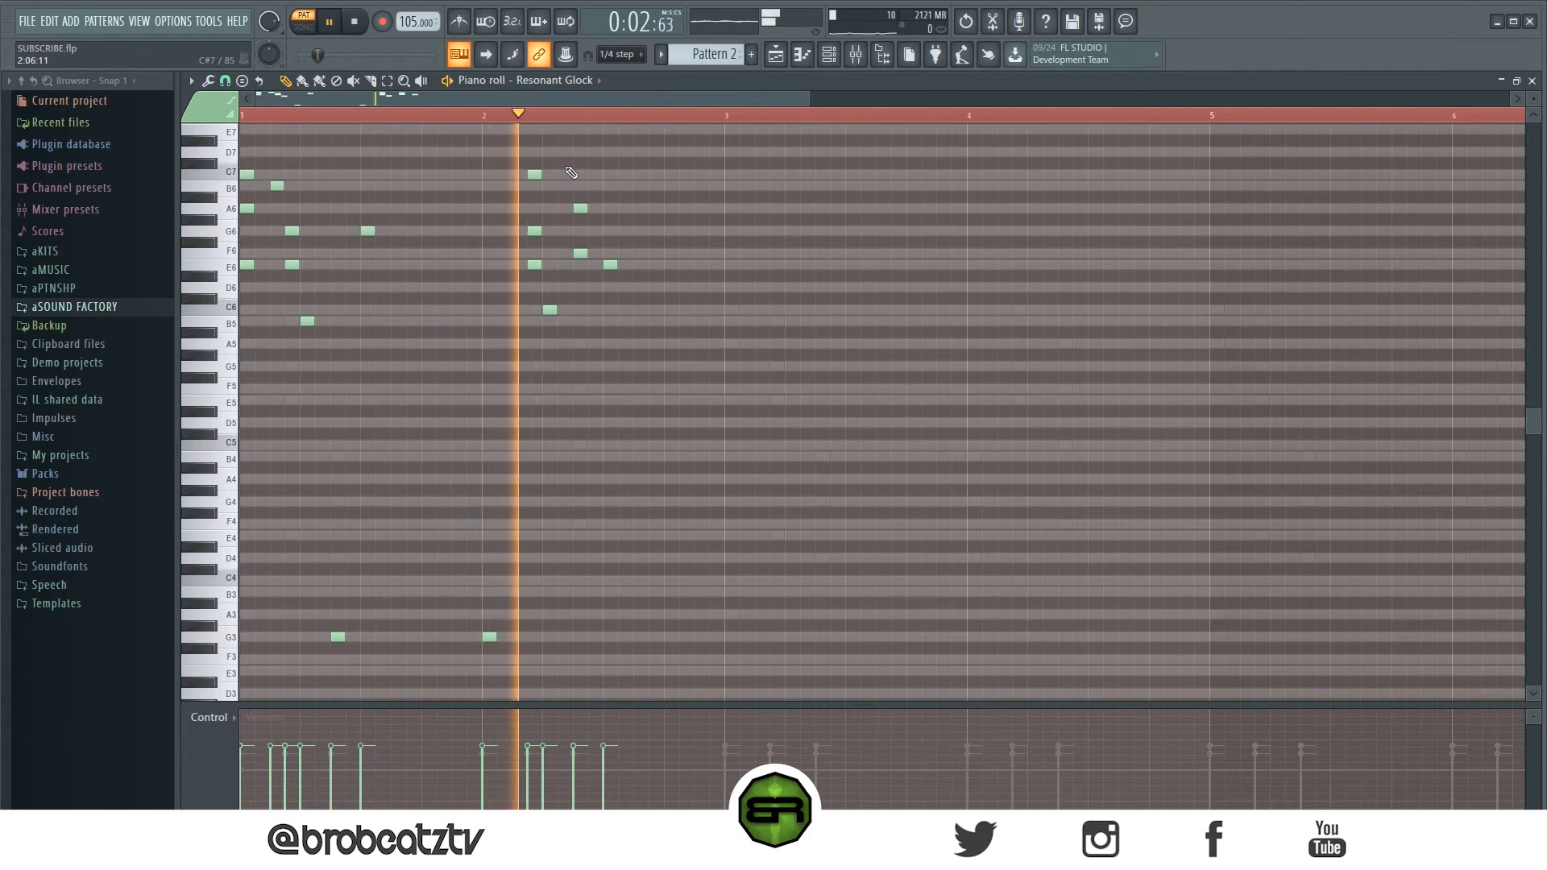
pyautogui.press('space')
# - Duplicate the two-bar Resonant Glock melody into bars 3 and 4, and copy the resulting four bars across bars 5 to 8
pyautogui.hotkey('ctrl', 'a')
pyautogui.moveTo(245, 174); pyautogui.dragTo(730, 174)
pyautogui.scroll(-2, 732, 218)
pyautogui.scroll(-4, 641, 119)
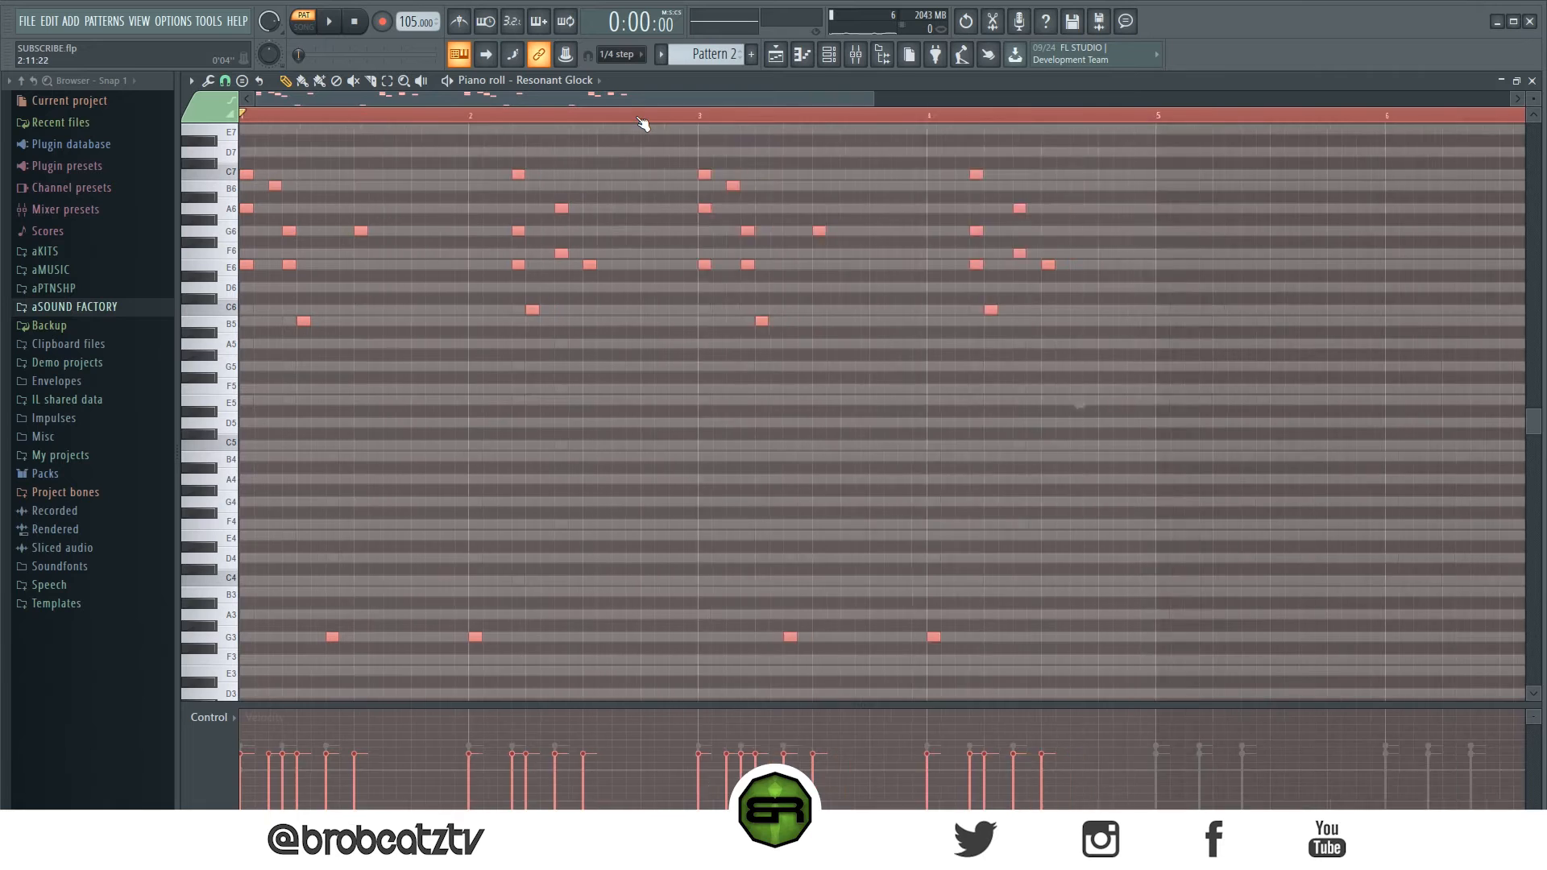
pyautogui.moveTo(245, 173); pyautogui.dragTo(862, 195)
pyautogui.keyDown('ctrl'); pyautogui.click(814, 218); pyautogui.keyUp('ctrl')
pyautogui.moveTo(864, 100); pyautogui.dragTo(949, 101)
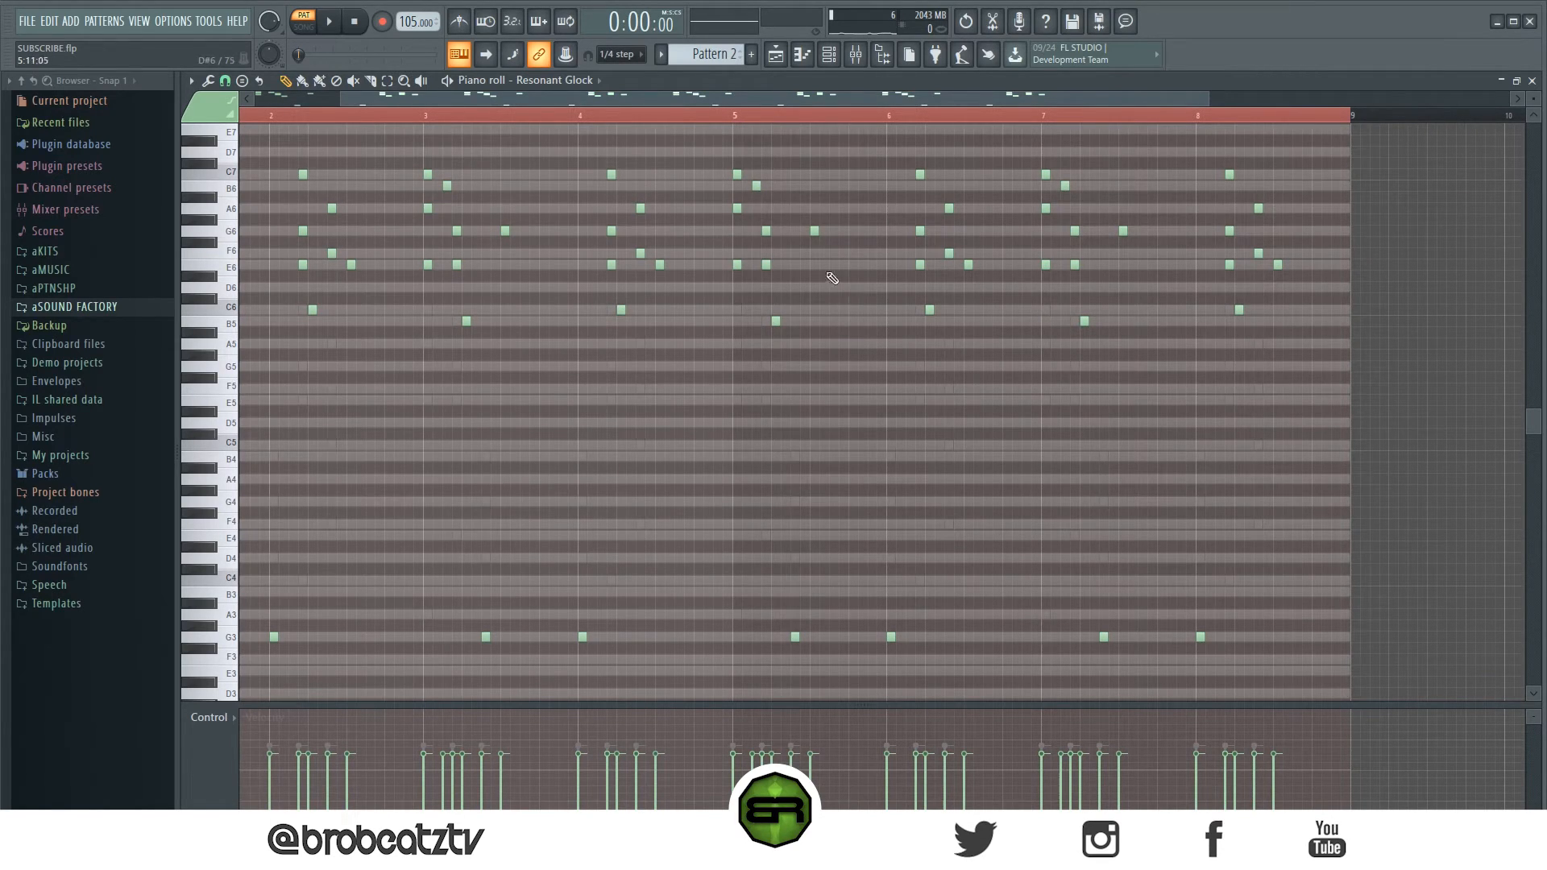
# - Play the melody from bar 5 and add an E6 note on step 13 of that bar
pyautogui.click(742, 120)
pyautogui.press('space')
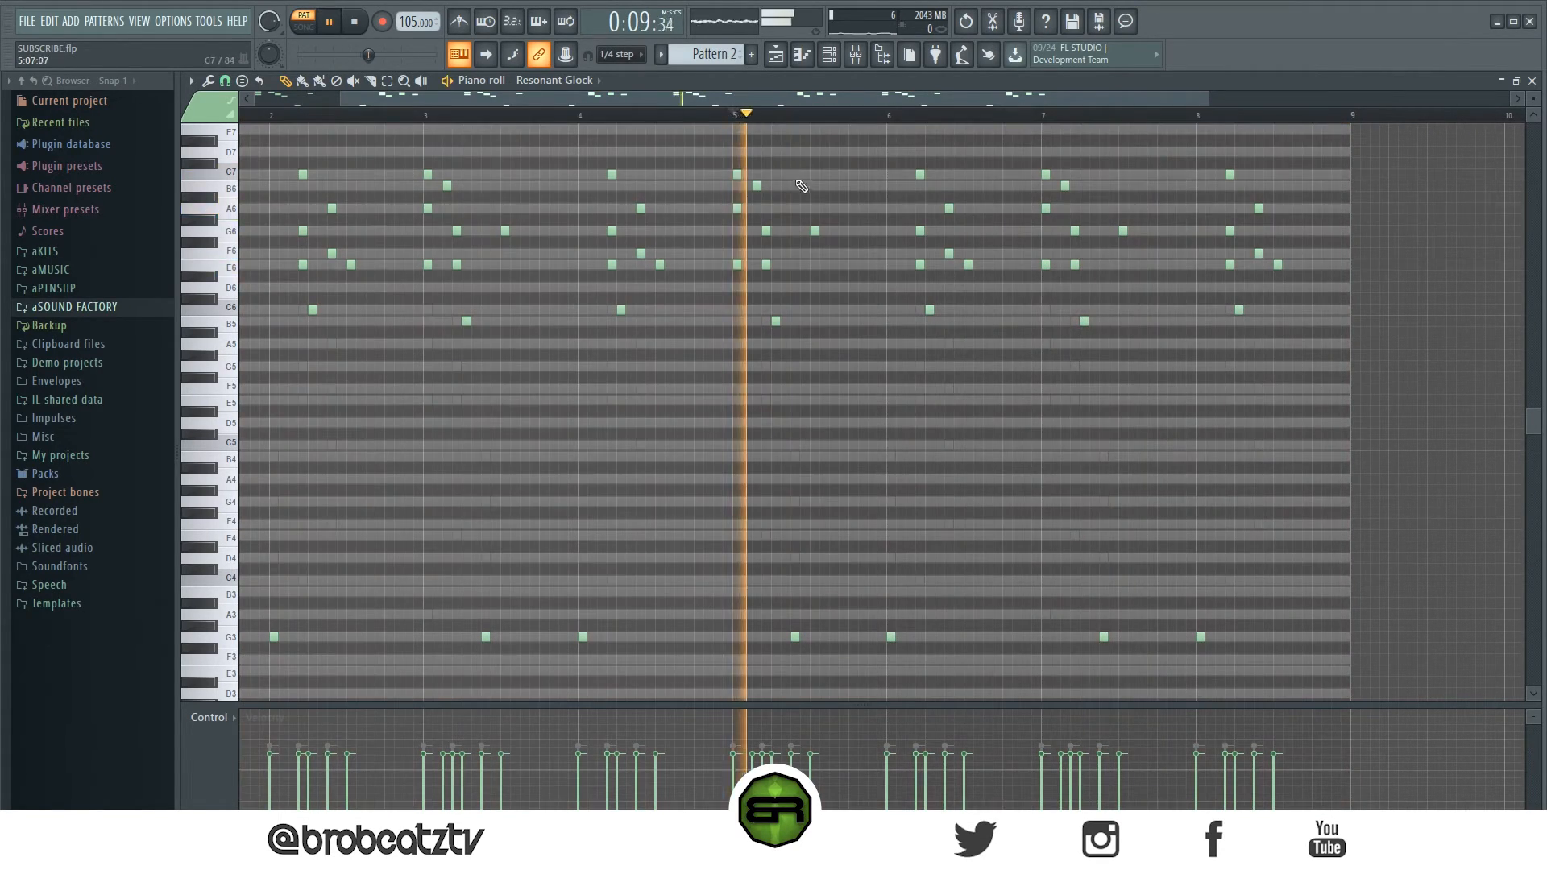
pyautogui.click(852, 265)
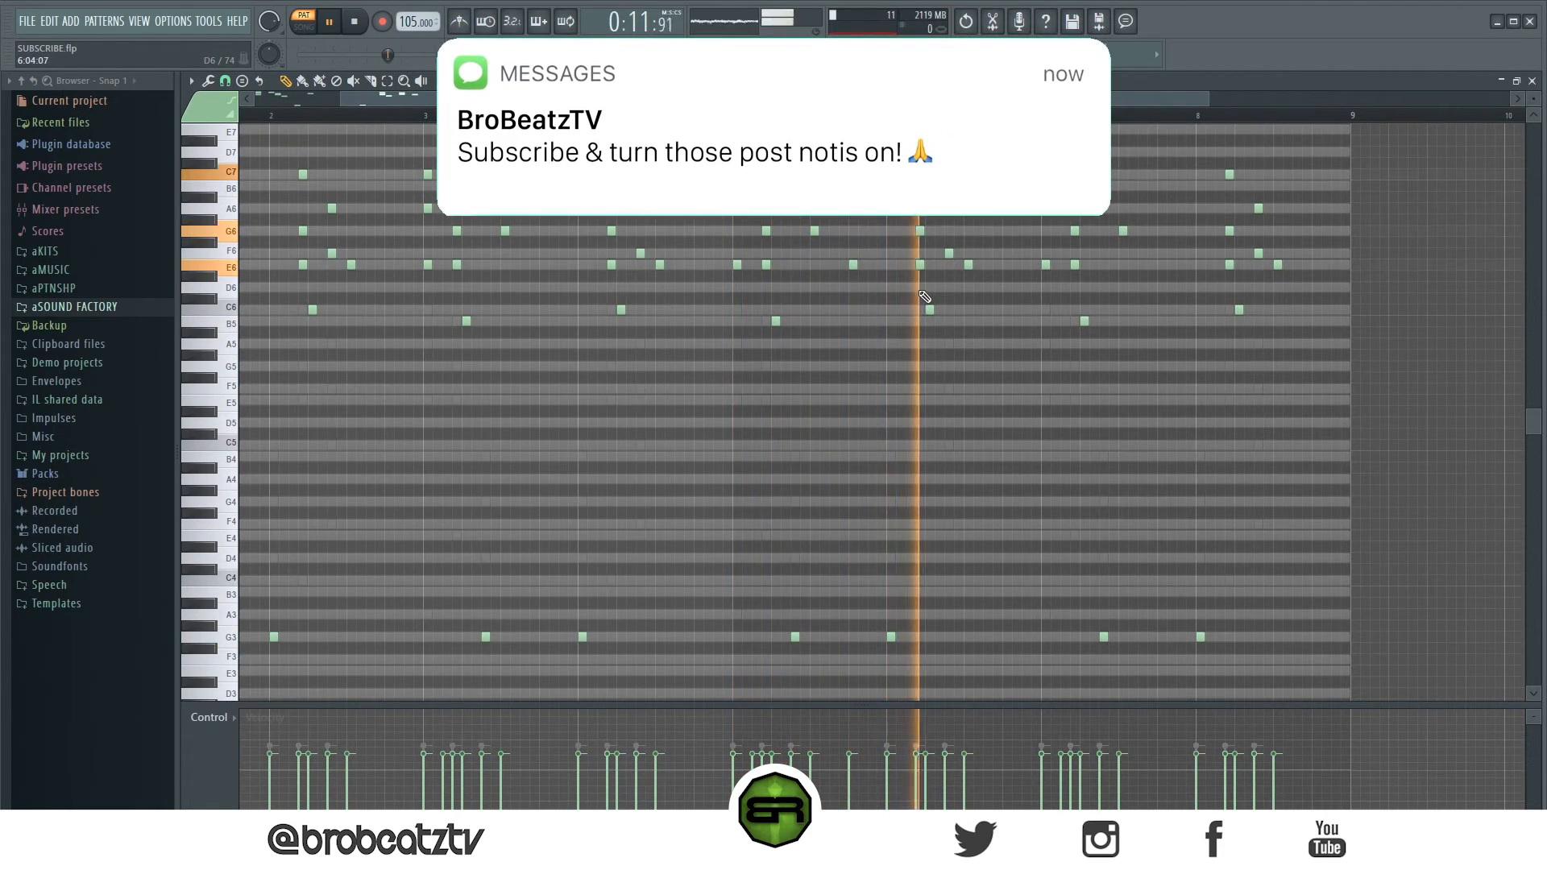
pyautogui.press('space')
# - Add a G6 note on step 9 of bar 6 and move that bar's last E6 note to step 13
pyautogui.press('space')
pyautogui.click(969, 233)
pyautogui.moveTo(970, 263); pyautogui.dragTo(1007, 263)
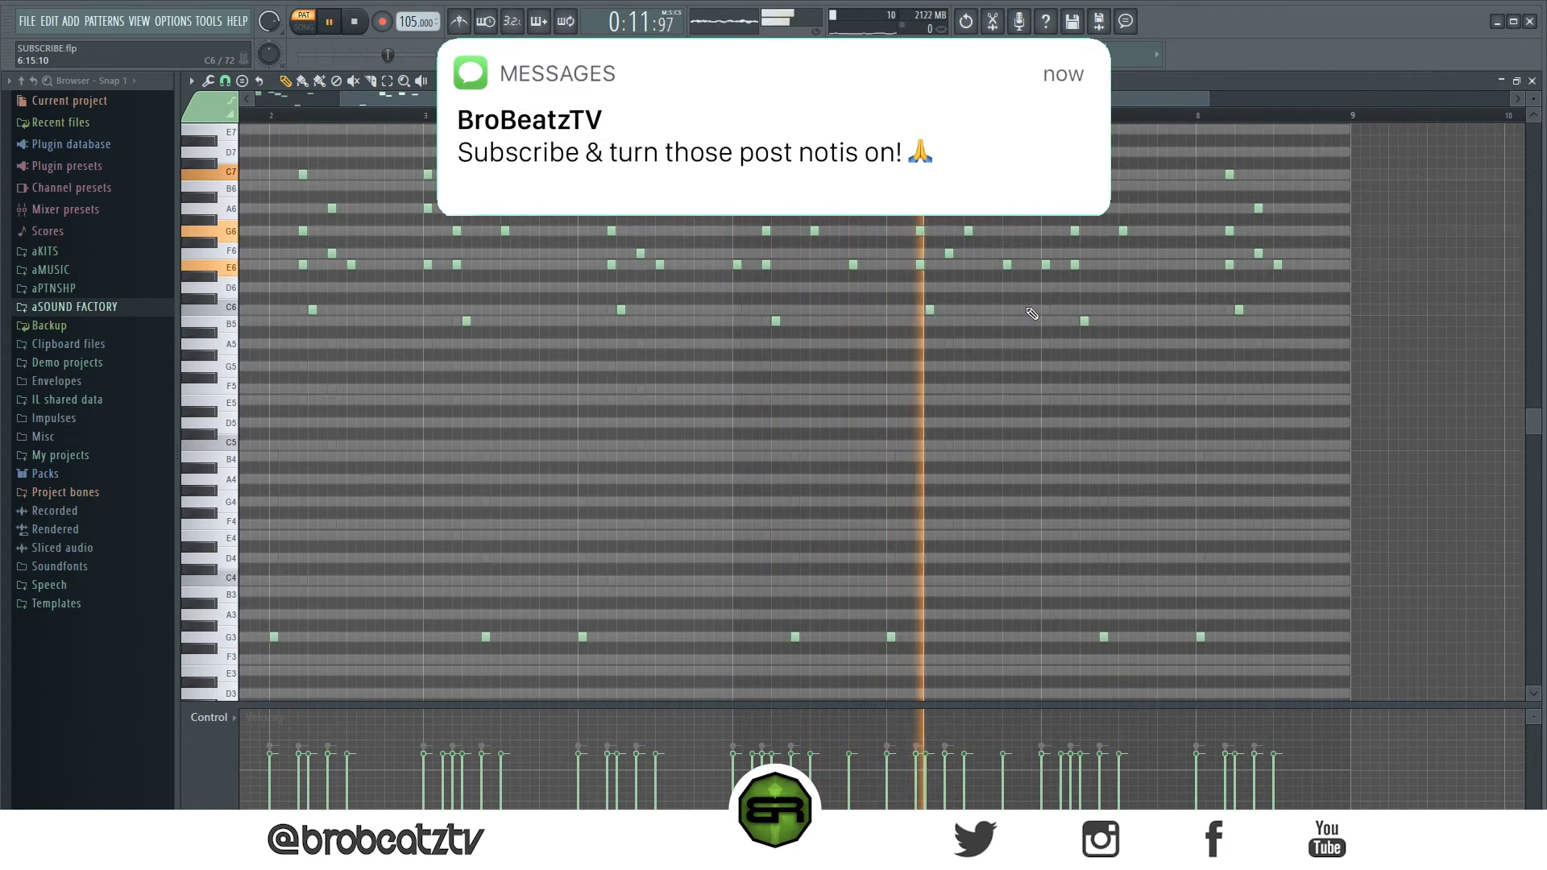
pyautogui.press('space')
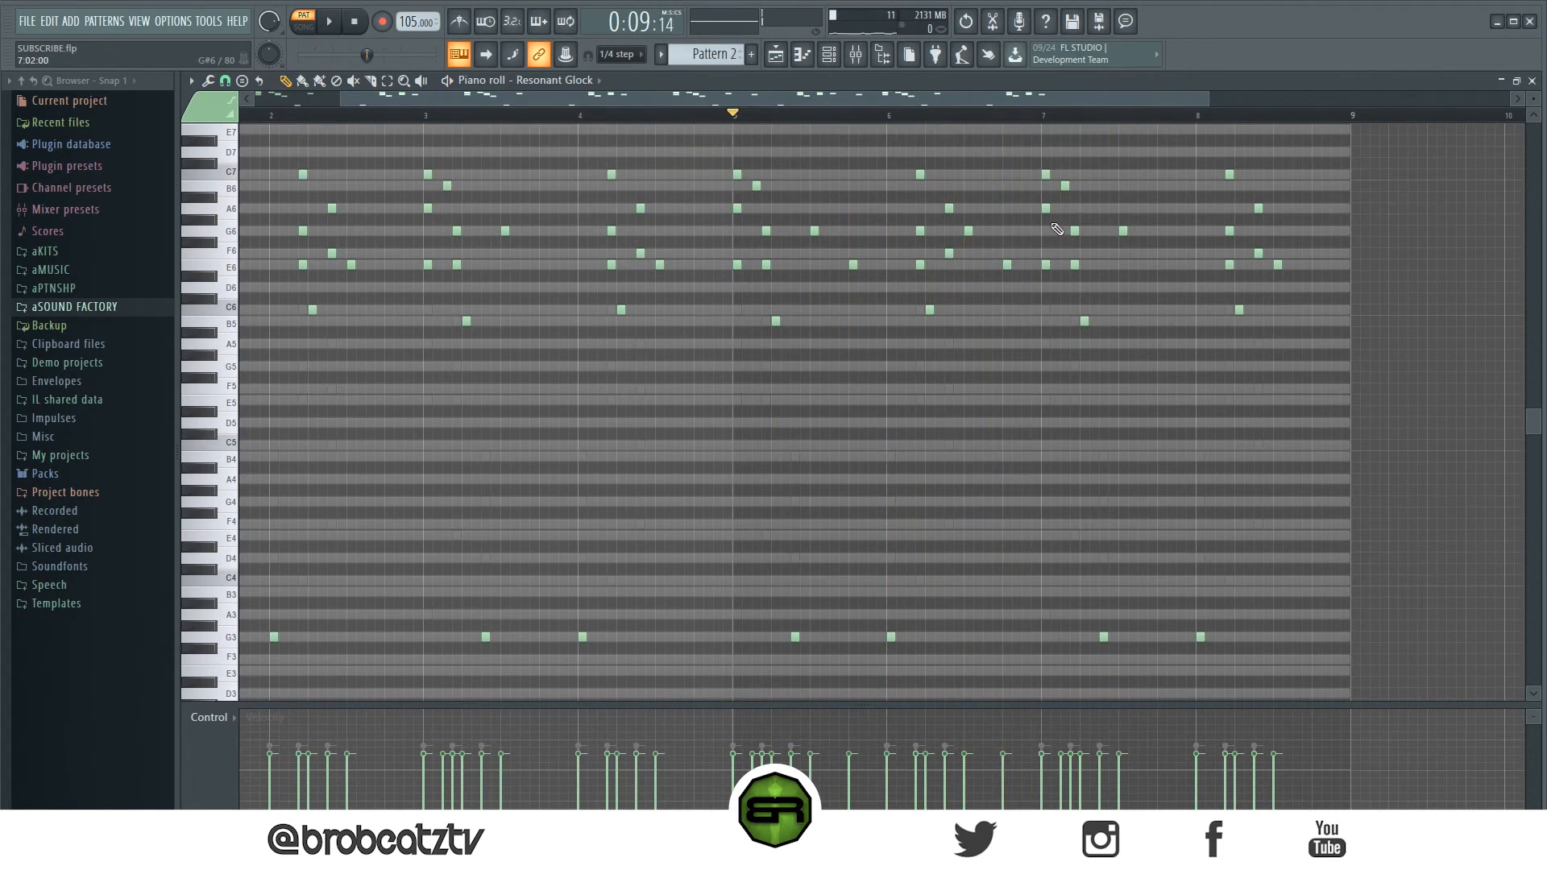
# - Replace the melody notes in bars 7 and 8 with a copy of the notes from bars 5 and 6
pyautogui.moveTo(1033, 149); pyautogui.dragTo(1366, 677)
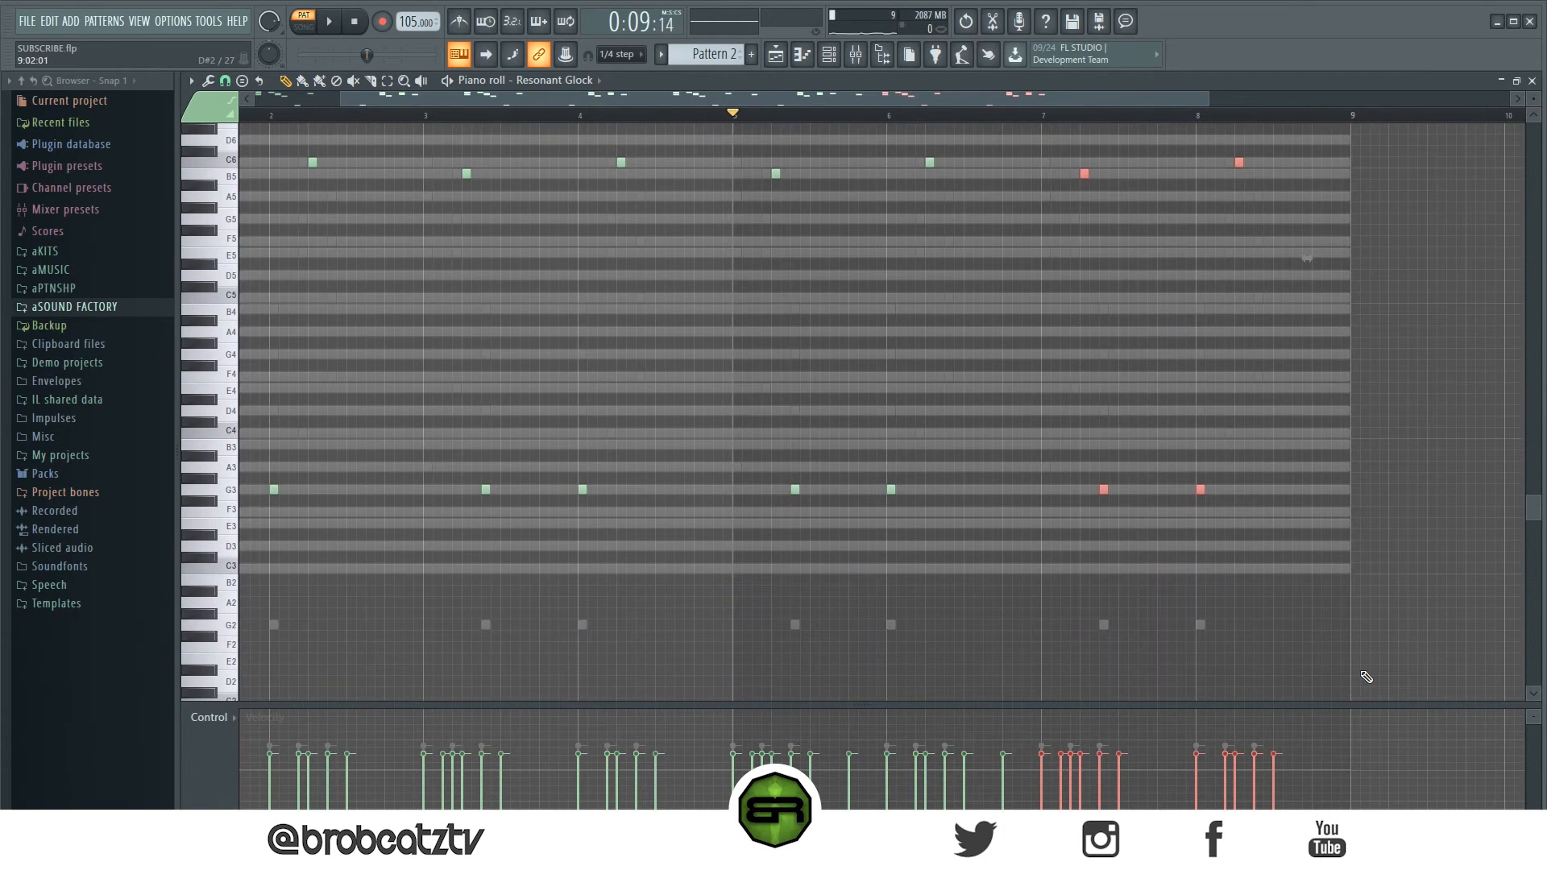
pyautogui.press('Delete')
pyautogui.scroll(4, 1337, 355)
pyautogui.moveTo(1064, 204); pyautogui.dragTo(745, 632)
pyautogui.scroll(3, 748, 345)
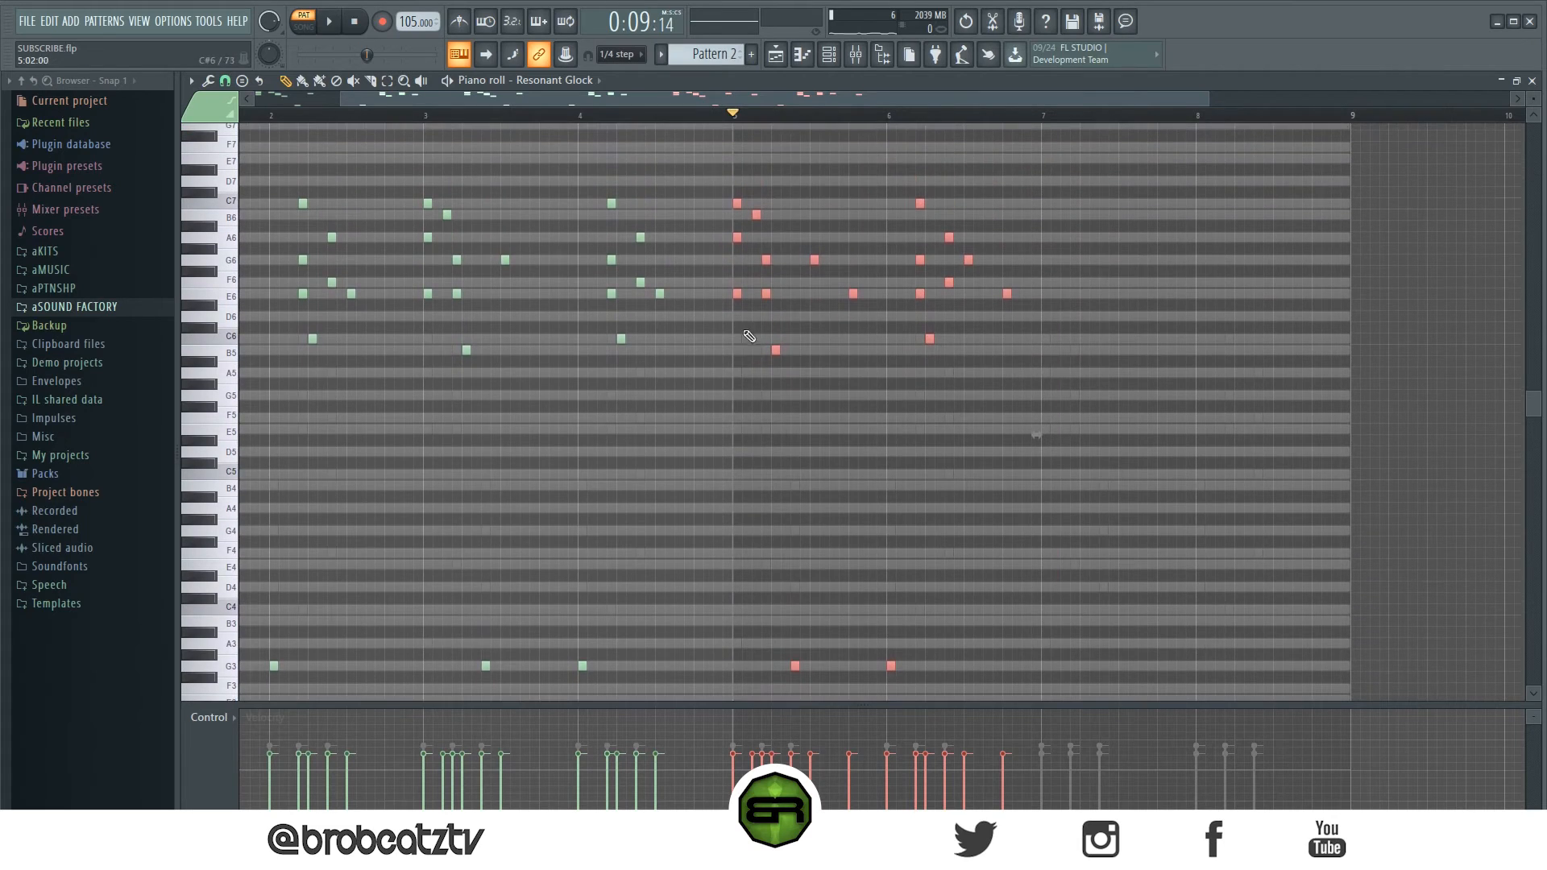
pyautogui.moveTo(735, 203); pyautogui.dragTo(1049, 207)
pyautogui.keyDown('ctrl'); pyautogui.click(1015, 206); pyautogui.keyUp('ctrl')
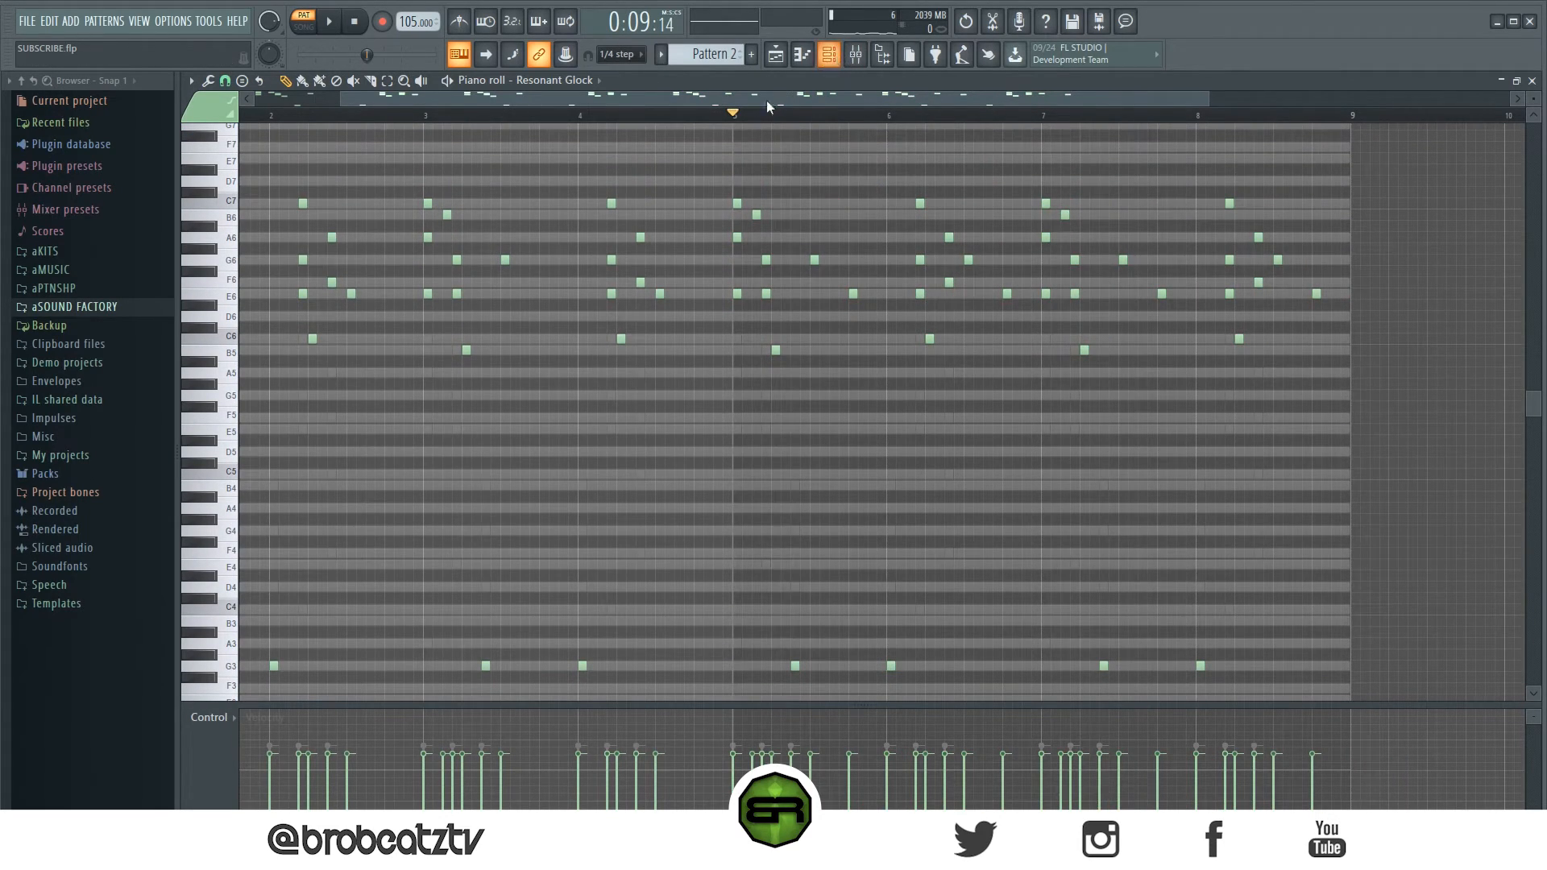
# - Play the Resonant Glock melody from the beginning of the pattern
pyautogui.moveTo(761, 113); pyautogui.dragTo(135, 114)
pyautogui.moveTo(390, 99); pyautogui.dragTo(315, 99)
pyautogui.press('space')
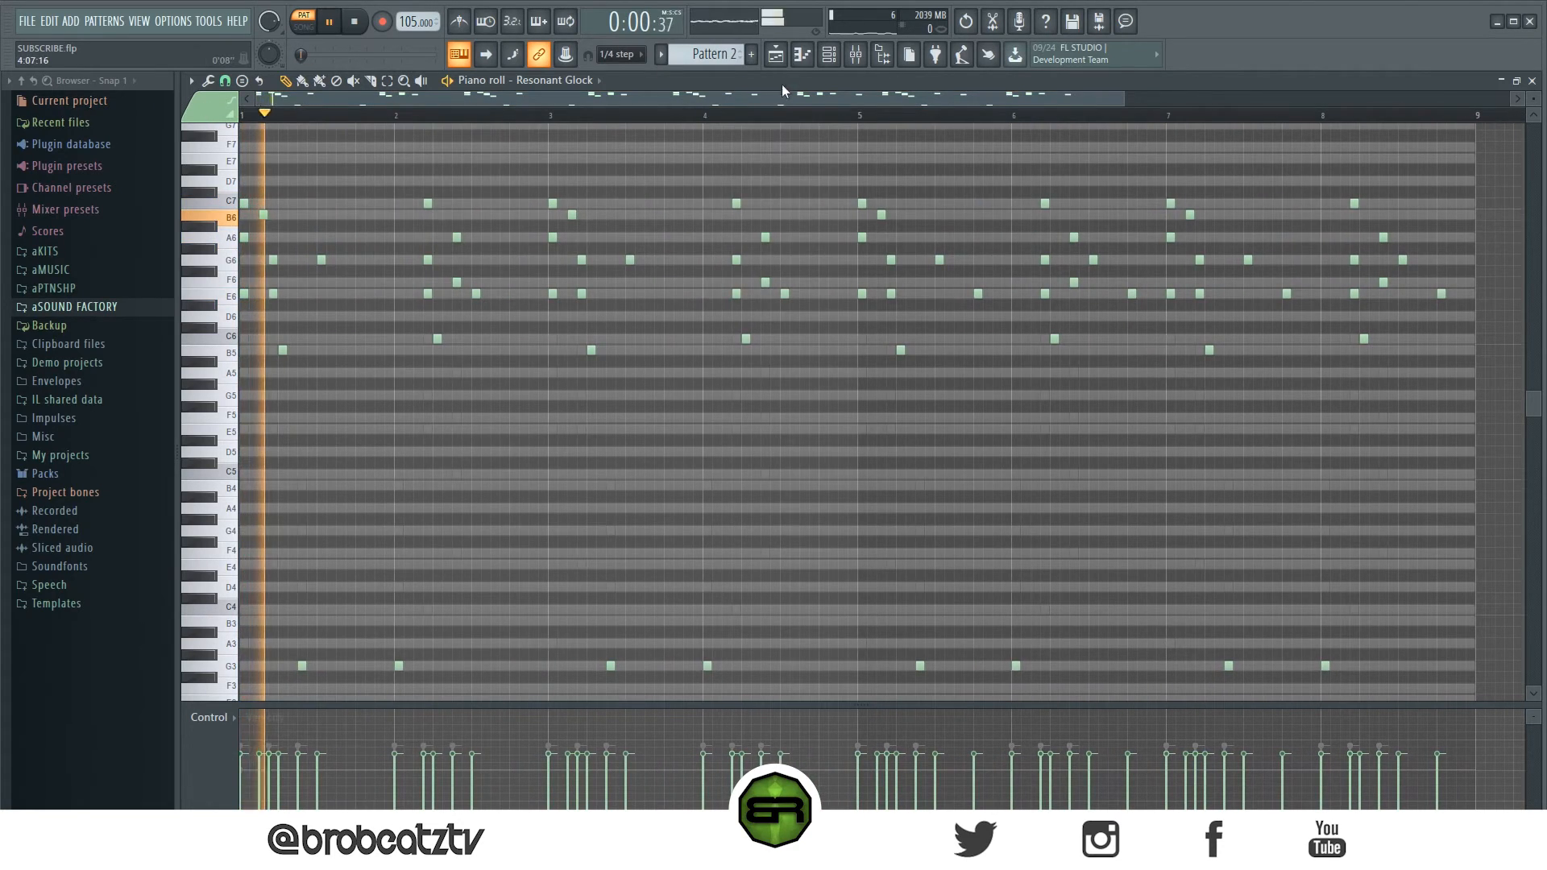
pyautogui.press('space')
# - Open the piano roll of the WEST AFRICA - Bafalon 1 channel
pyautogui.click(830, 57)
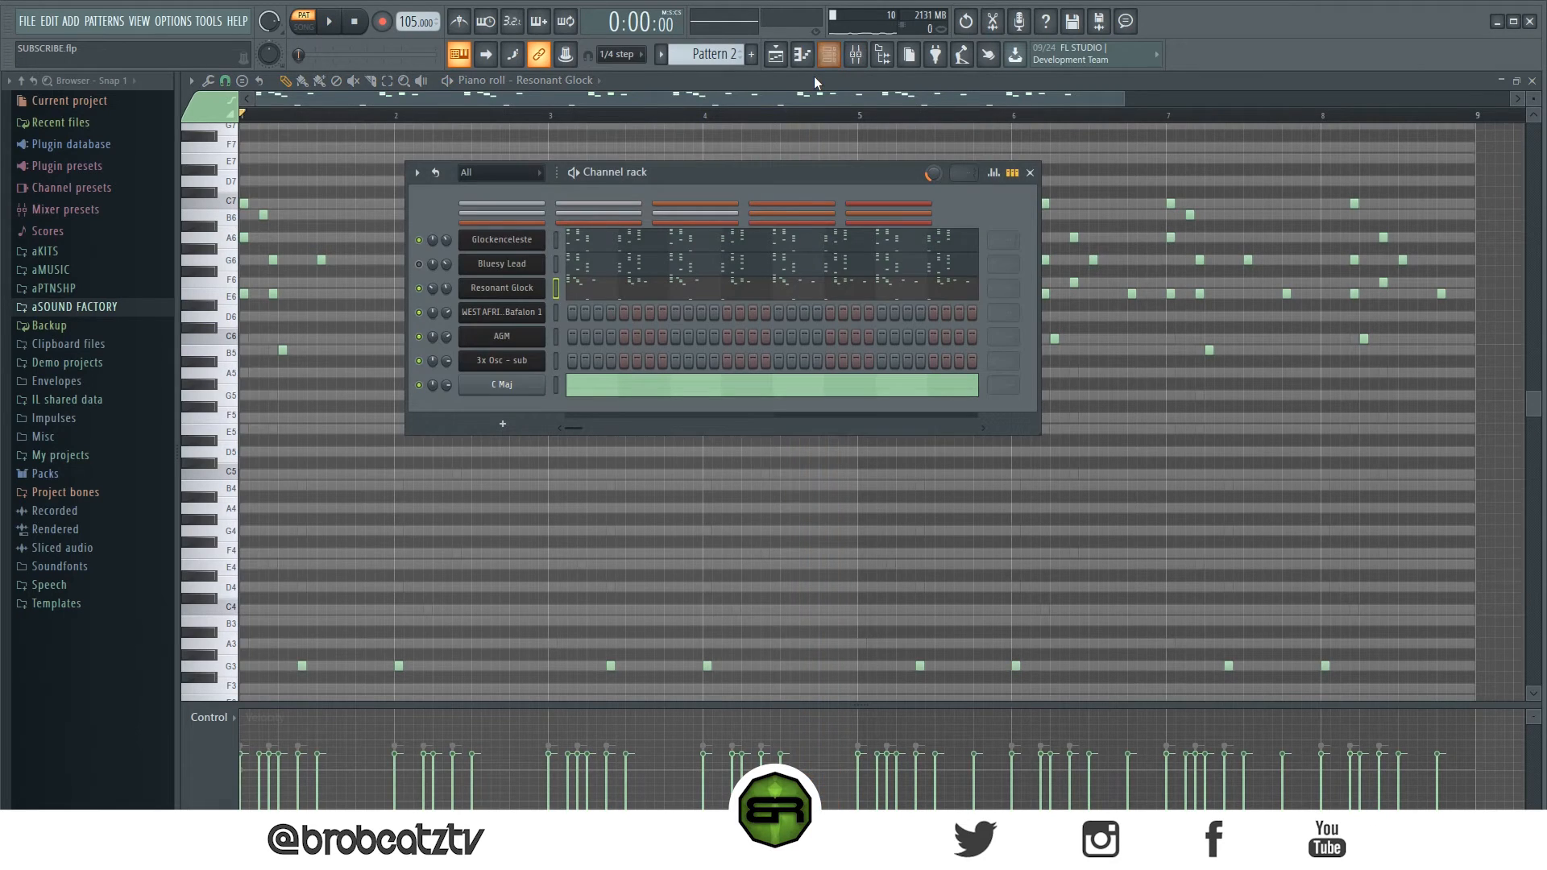
pyautogui.rightClick(535, 311)
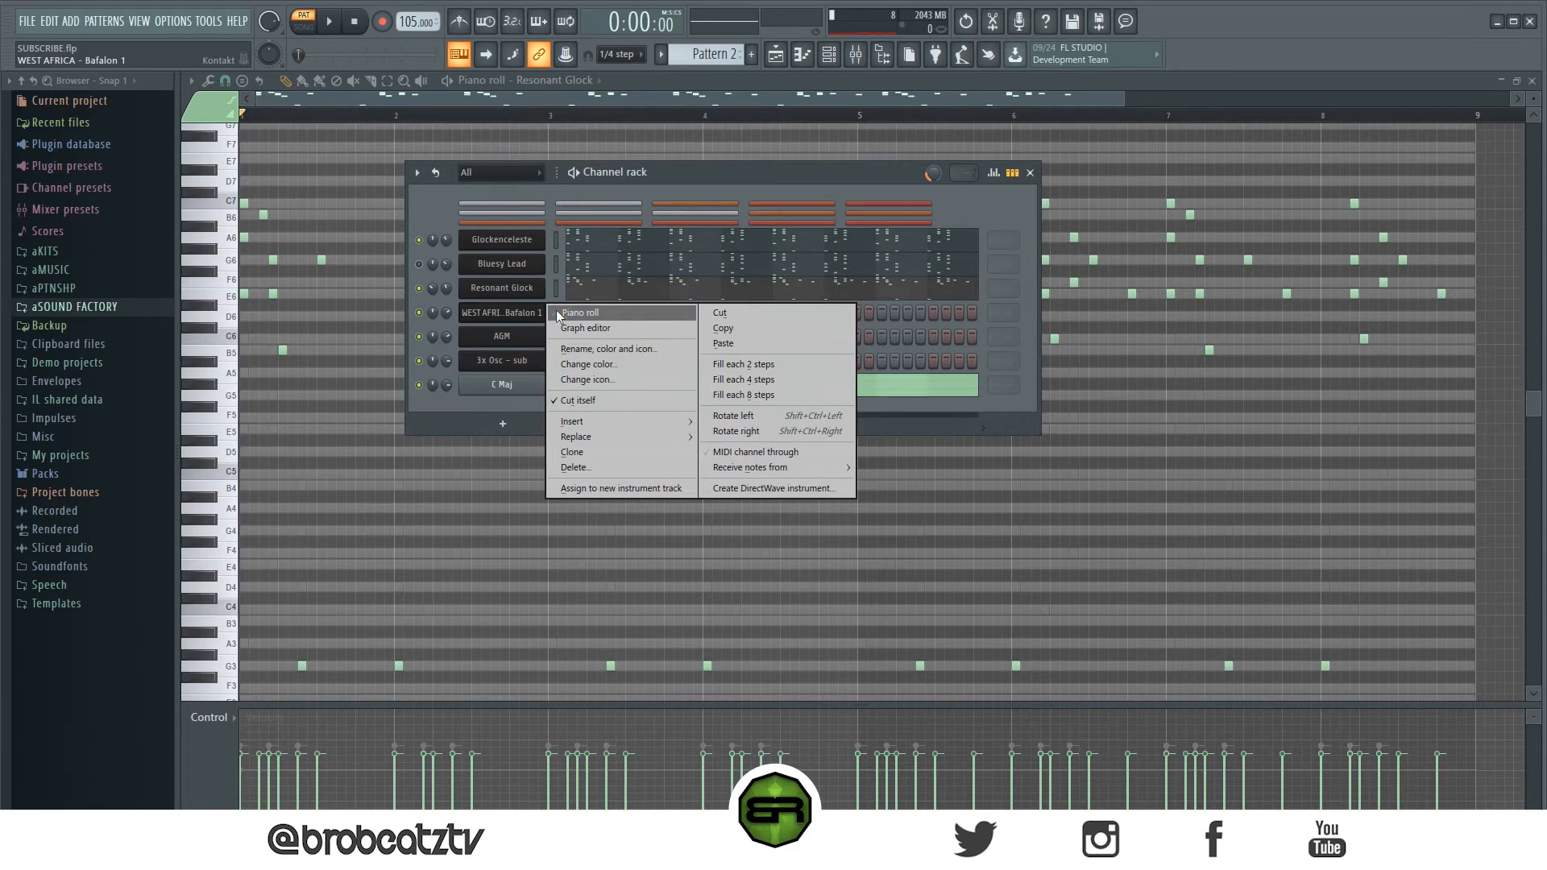
pyautogui.click(553, 311)
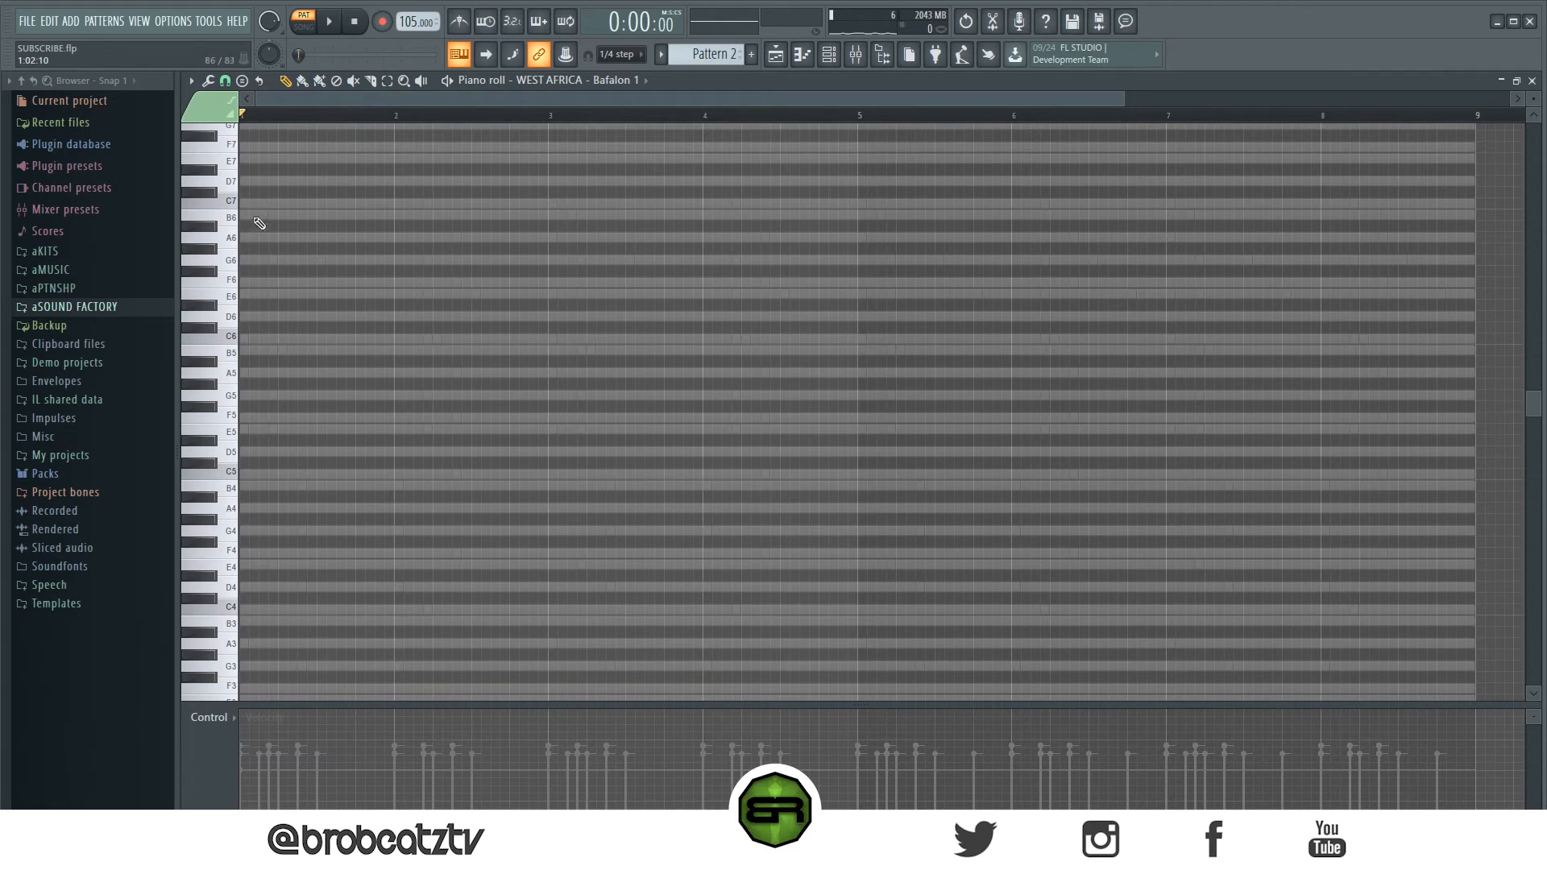
pyautogui.click(253, 304)
pyautogui.click(331, 260)
pyautogui.click(381, 224)
pyautogui.click(572, 316)
pyautogui.click(650, 260)
pyautogui.scroll(3, 331, 100)
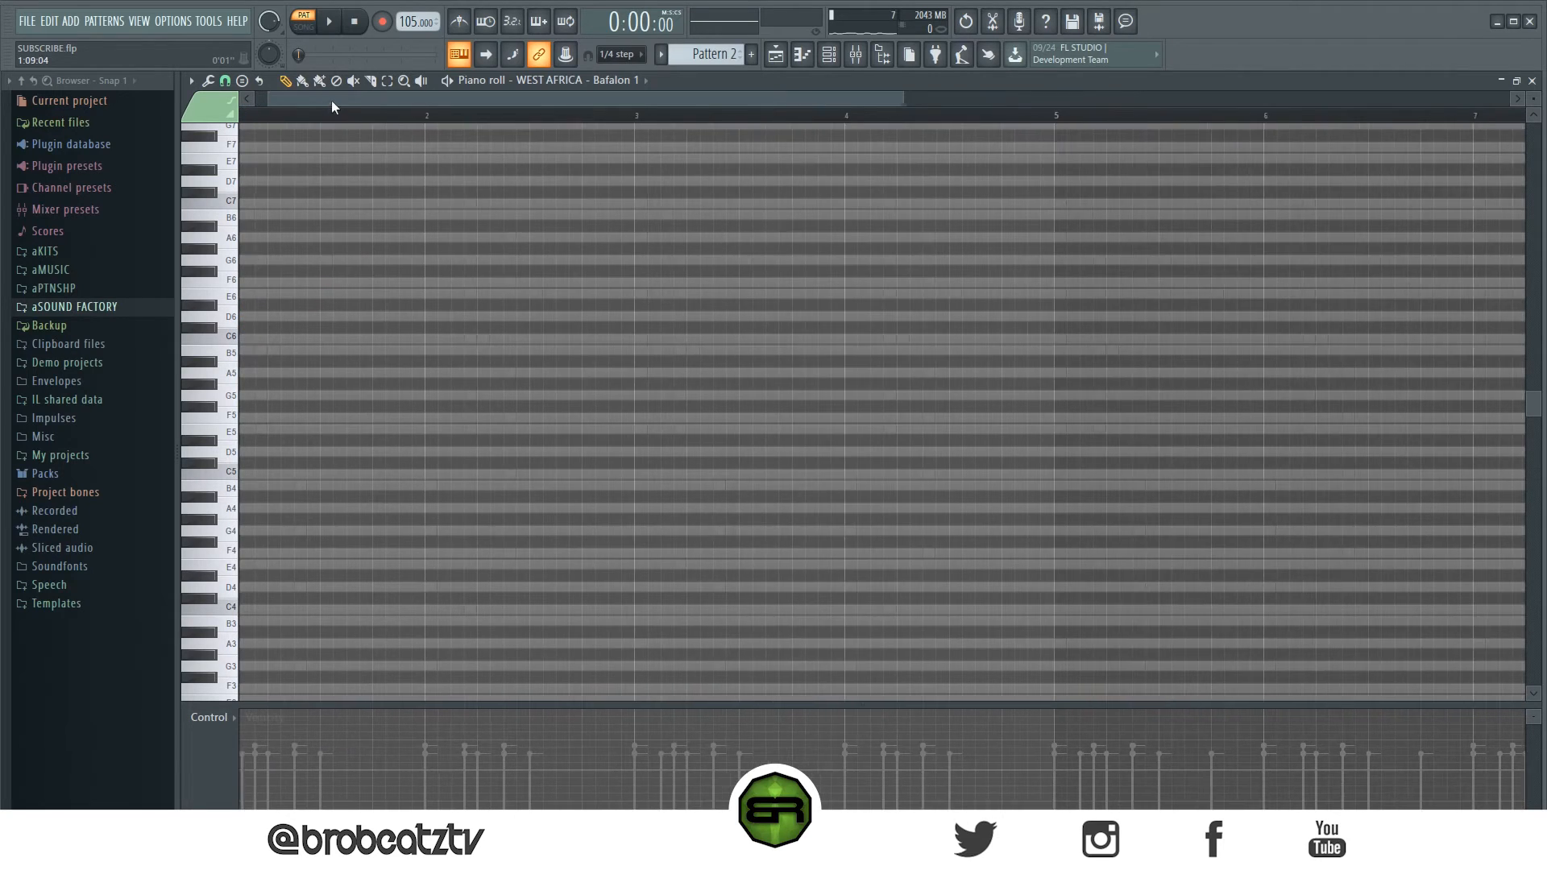
# - Play the pattern briefly and mute the Resonant Glock channel
pyautogui.press('space')
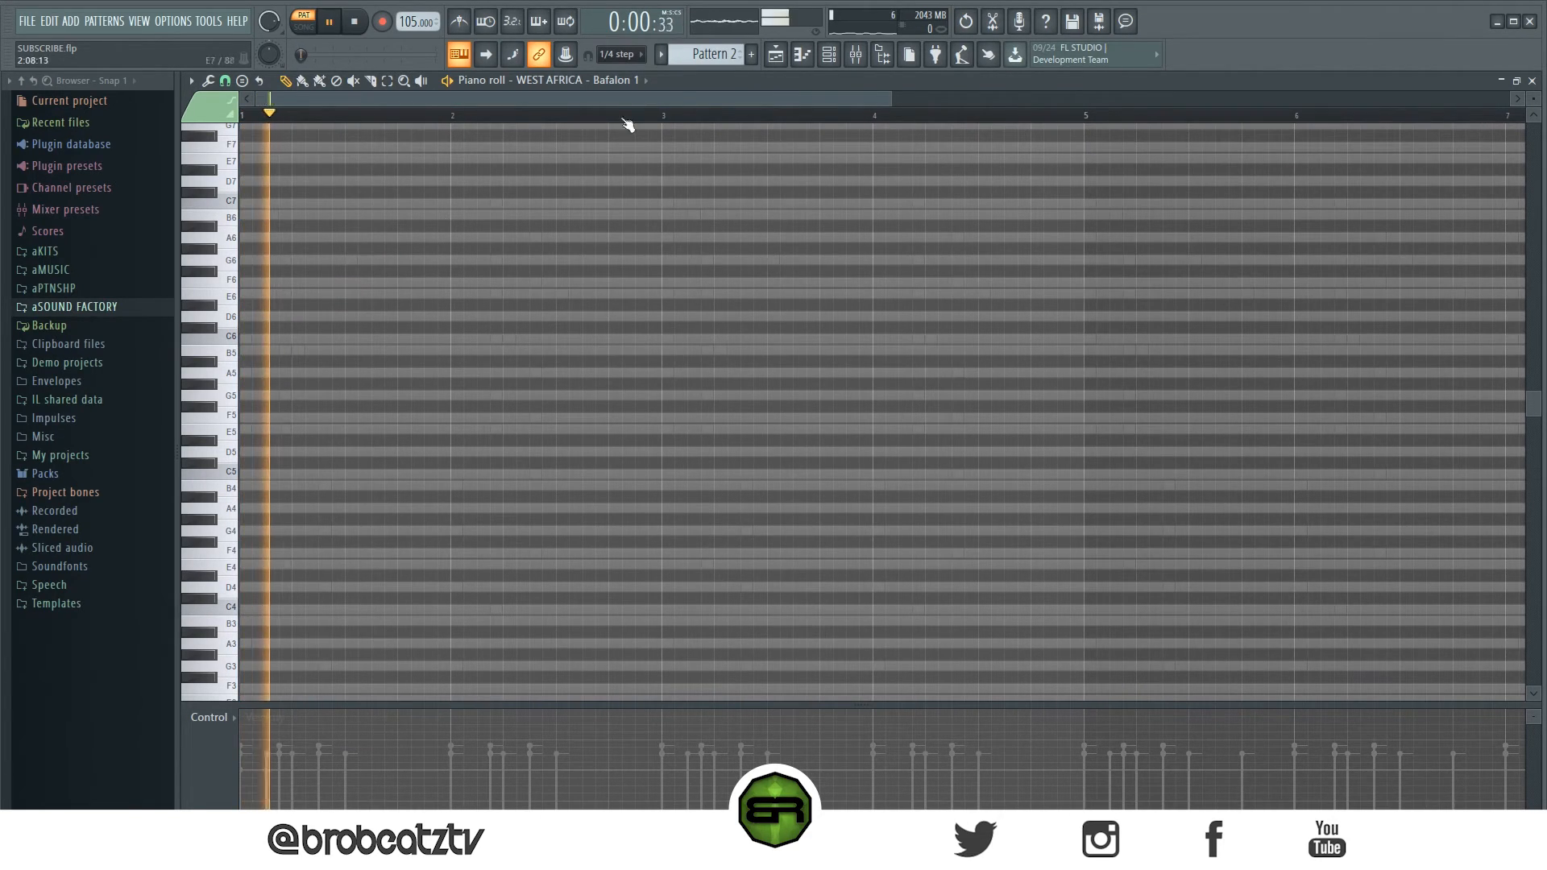
pyautogui.click(829, 61)
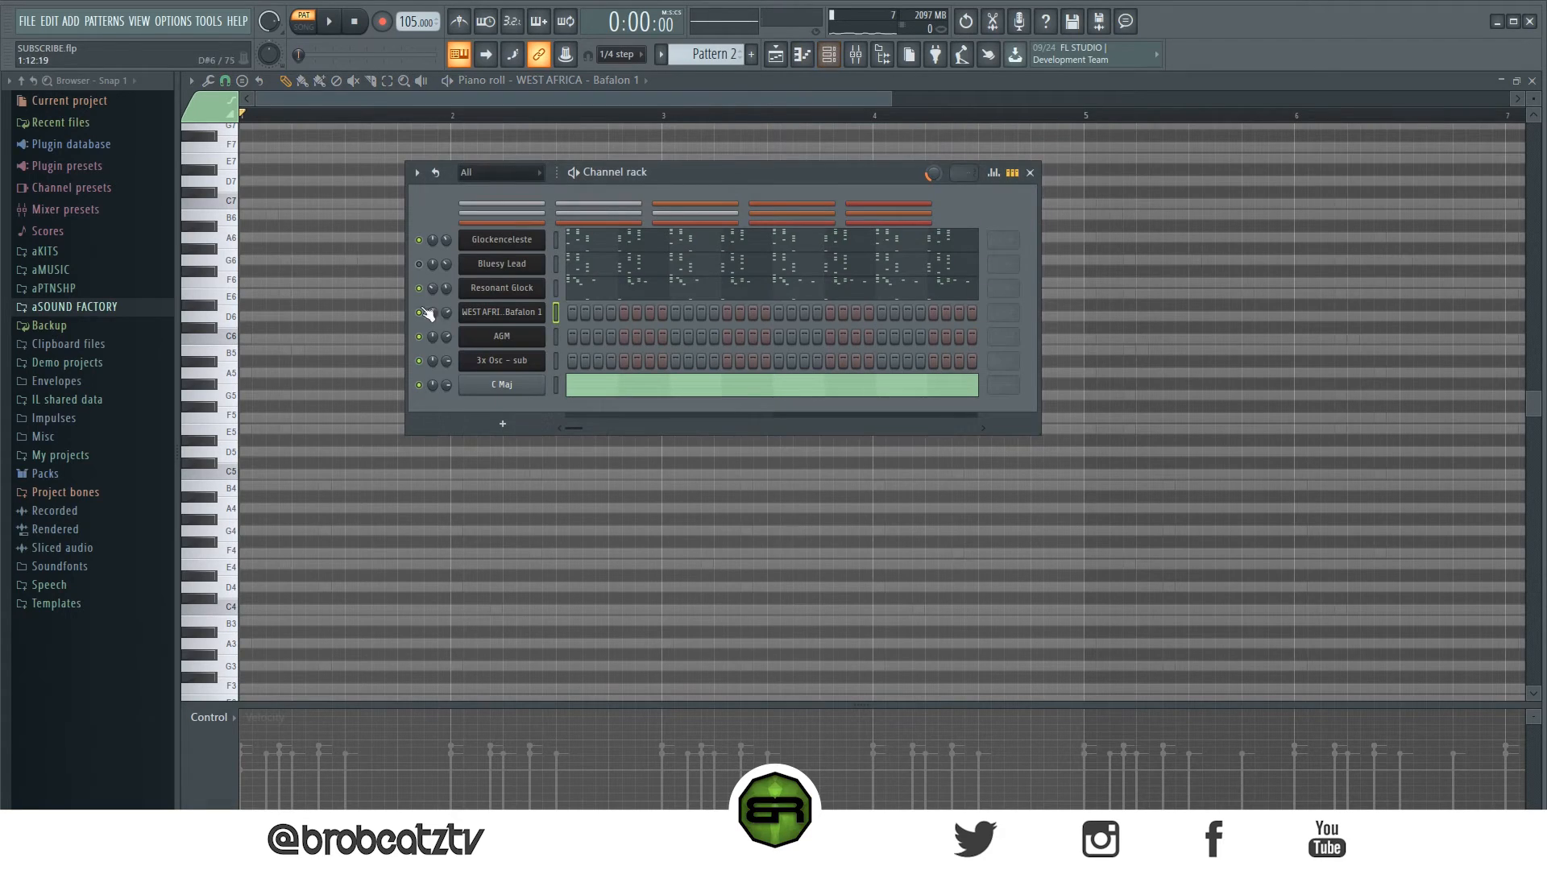
pyautogui.press('F6')
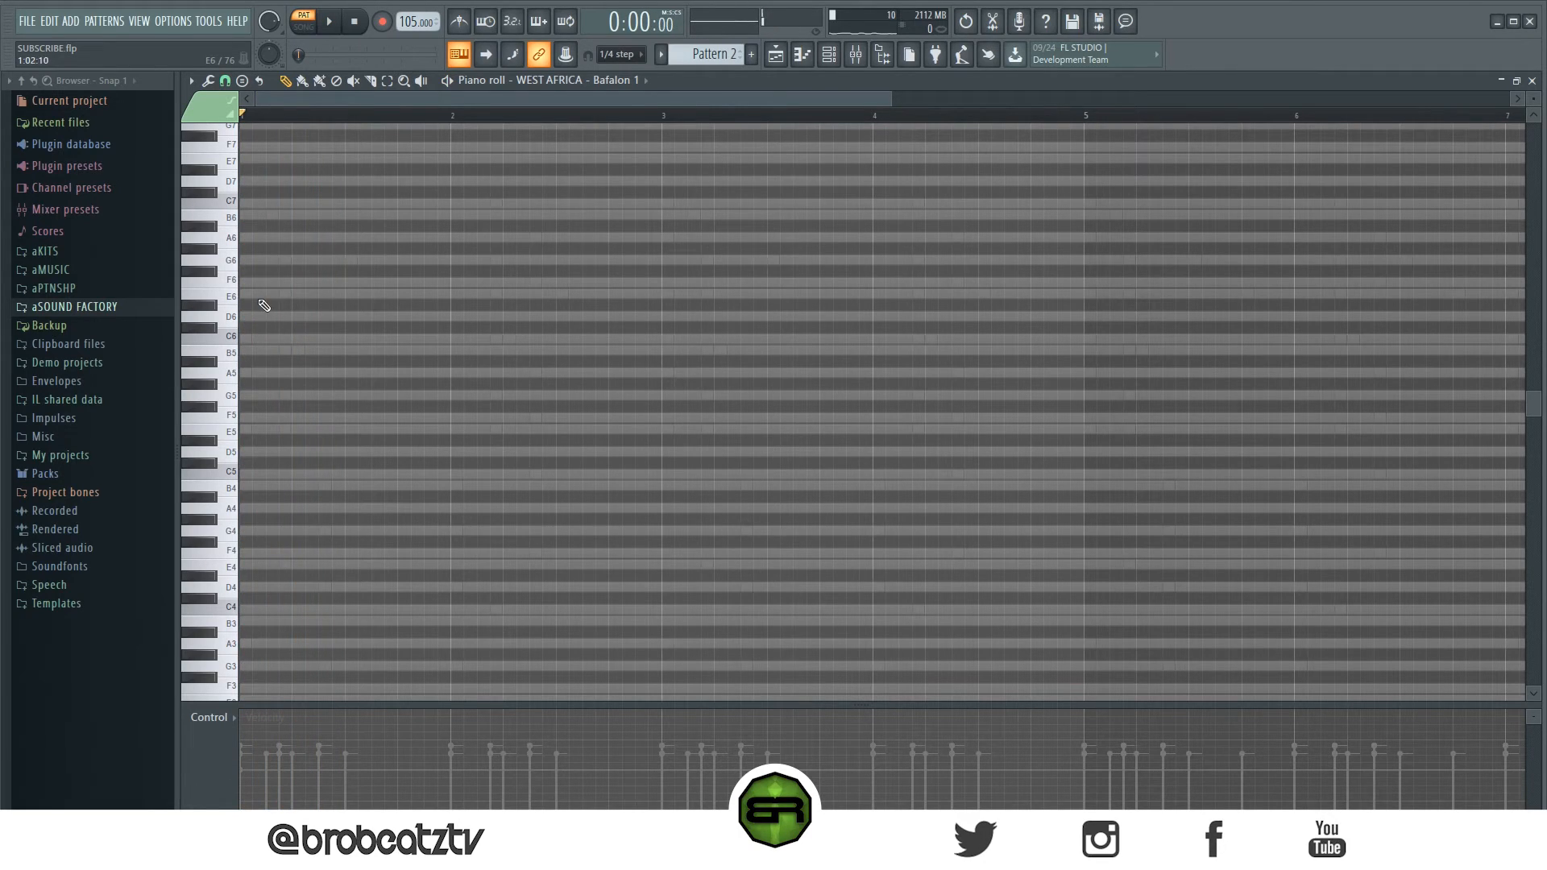
# - Place Bafalon notes in bar 1, G6 on step 1, E6 on step 4 and C6 on step 7, while playing the pattern
pyautogui.click(208, 261)
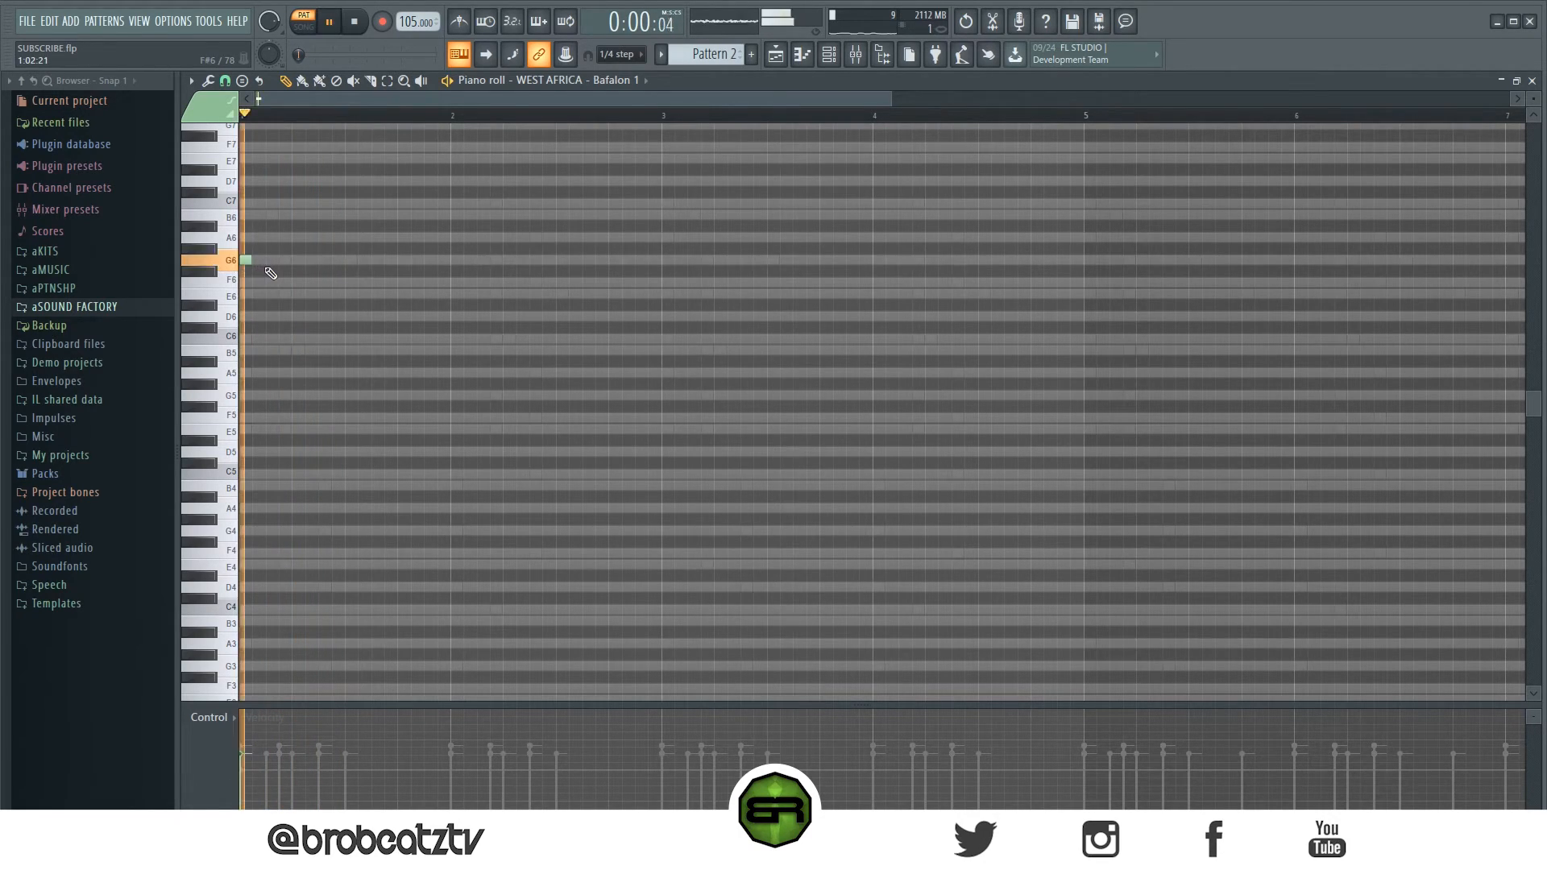
pyautogui.click(284, 296)
pyautogui.press('space')
pyautogui.press('space')
pyautogui.press('space')
pyautogui.click(322, 340)
pyautogui.press('space')
pyautogui.press('space')
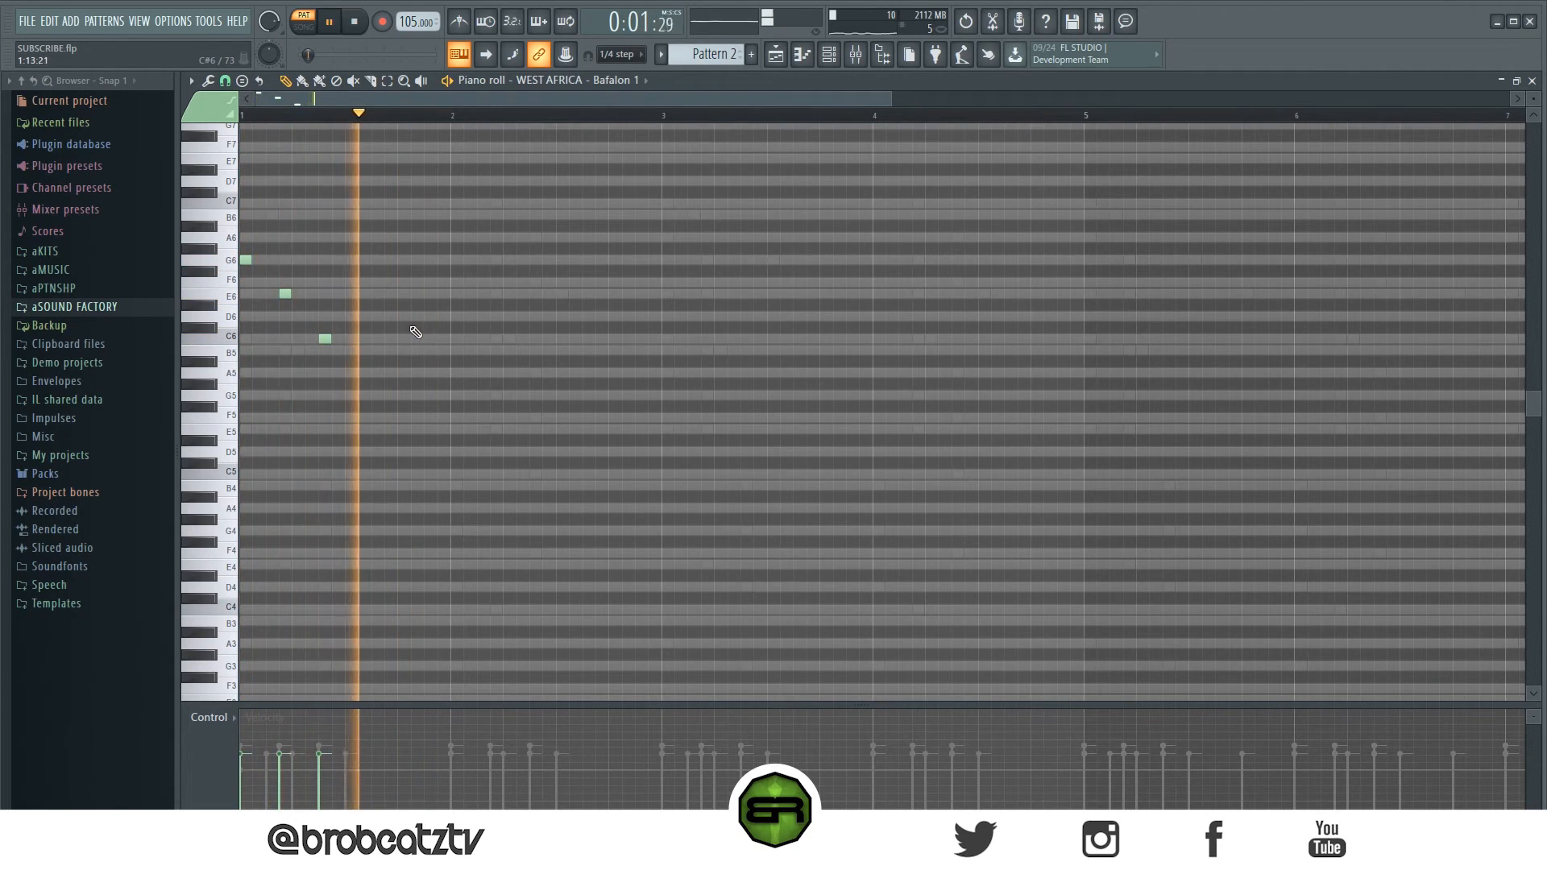
# - Add a rising Bafalon phrase to bar 2 with D6 on step 1, E6 on step 4 and G6 on step 7
pyautogui.press('space')
pyautogui.click(448, 316)
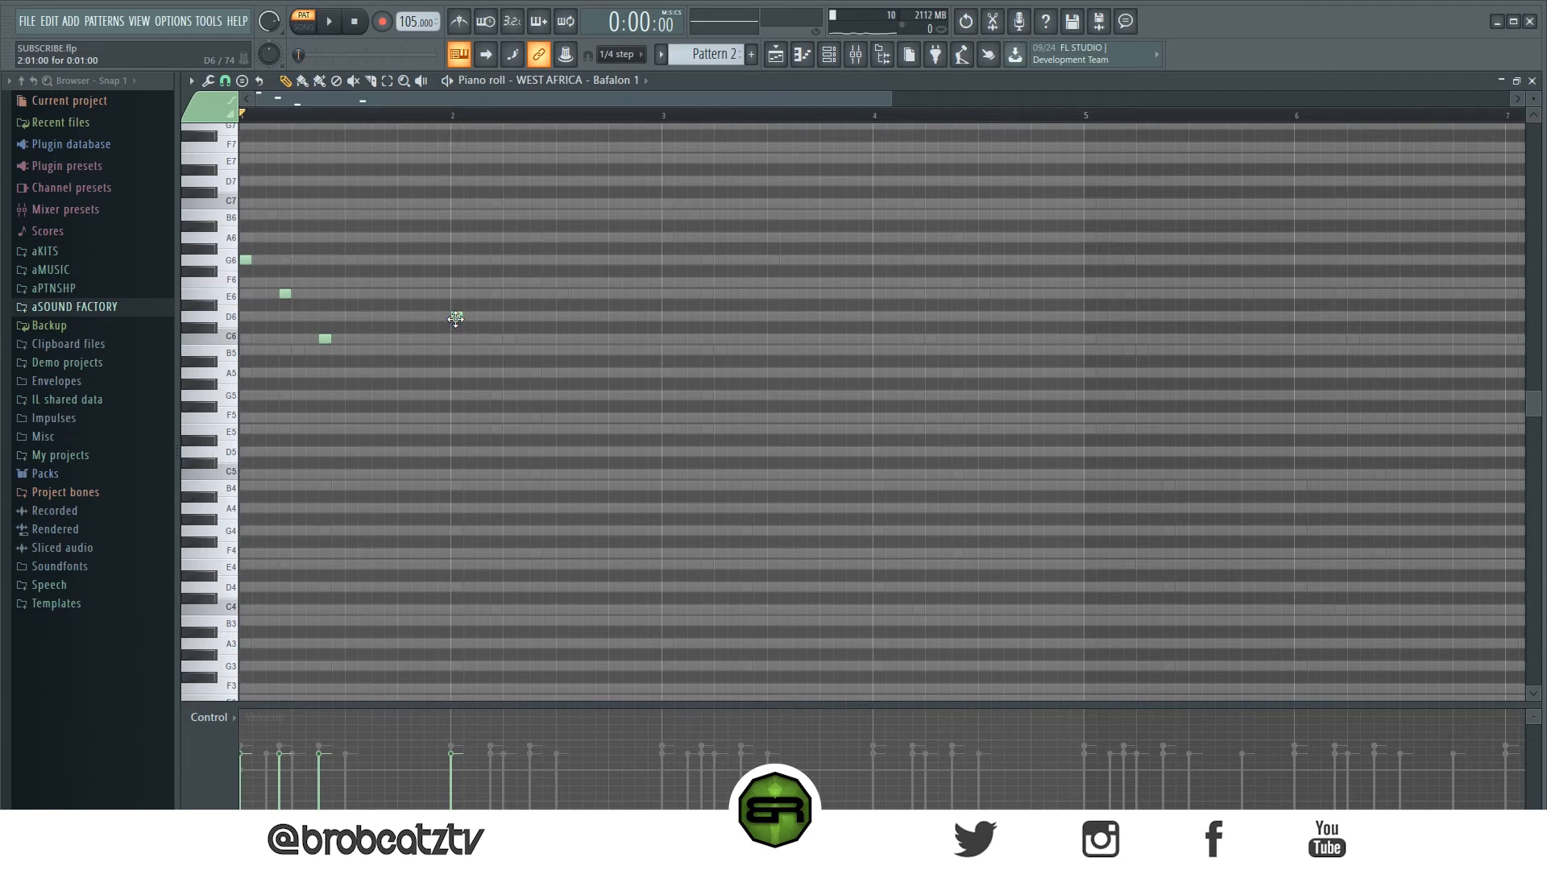
pyautogui.press('space')
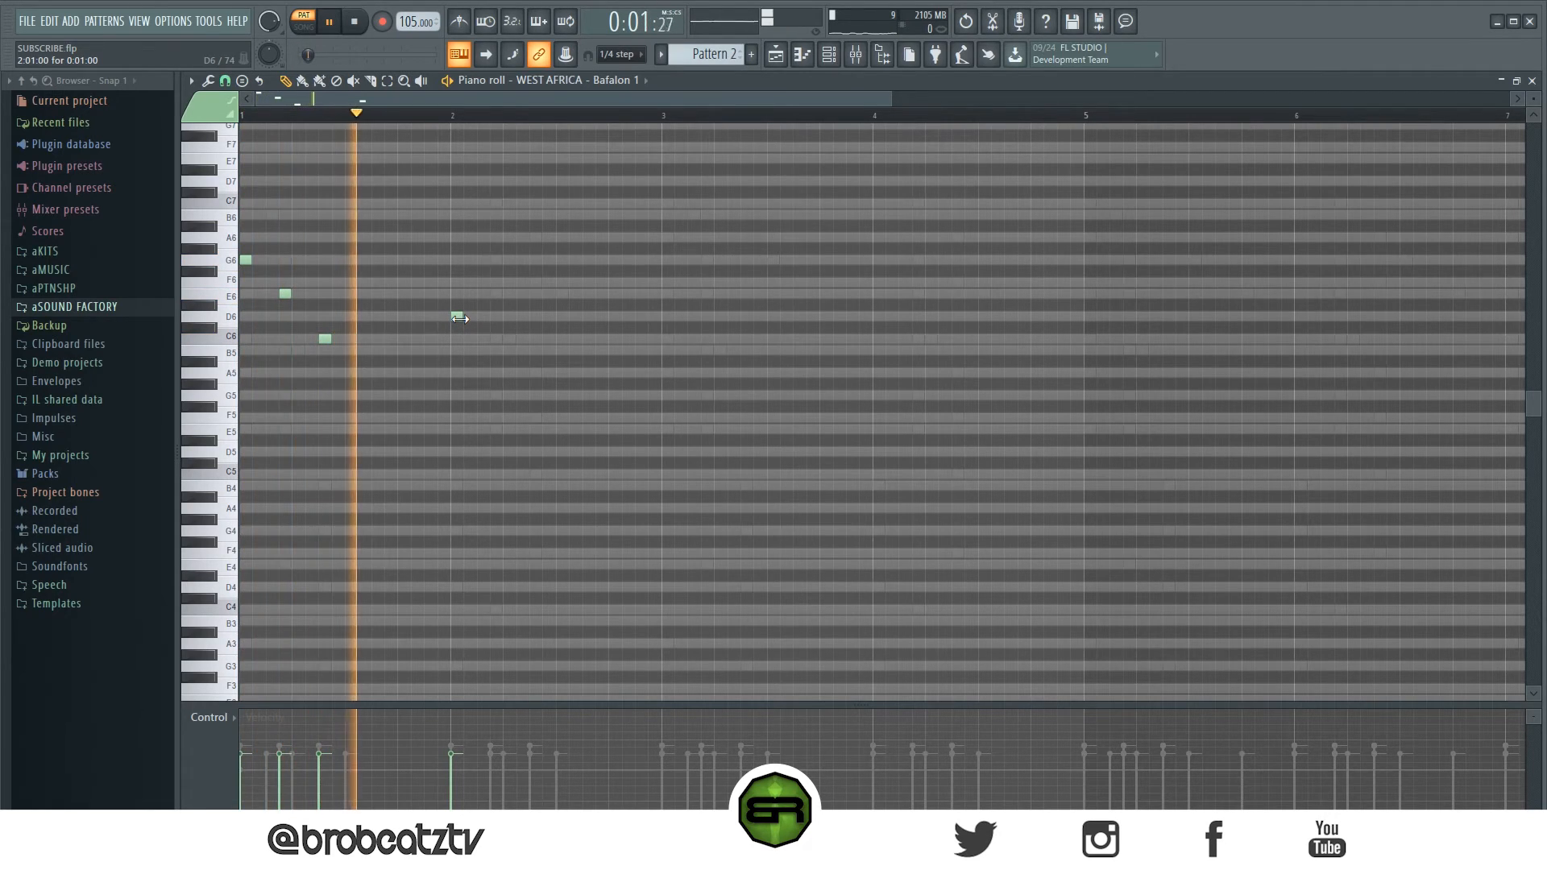
pyautogui.press('space')
pyautogui.click(493, 294)
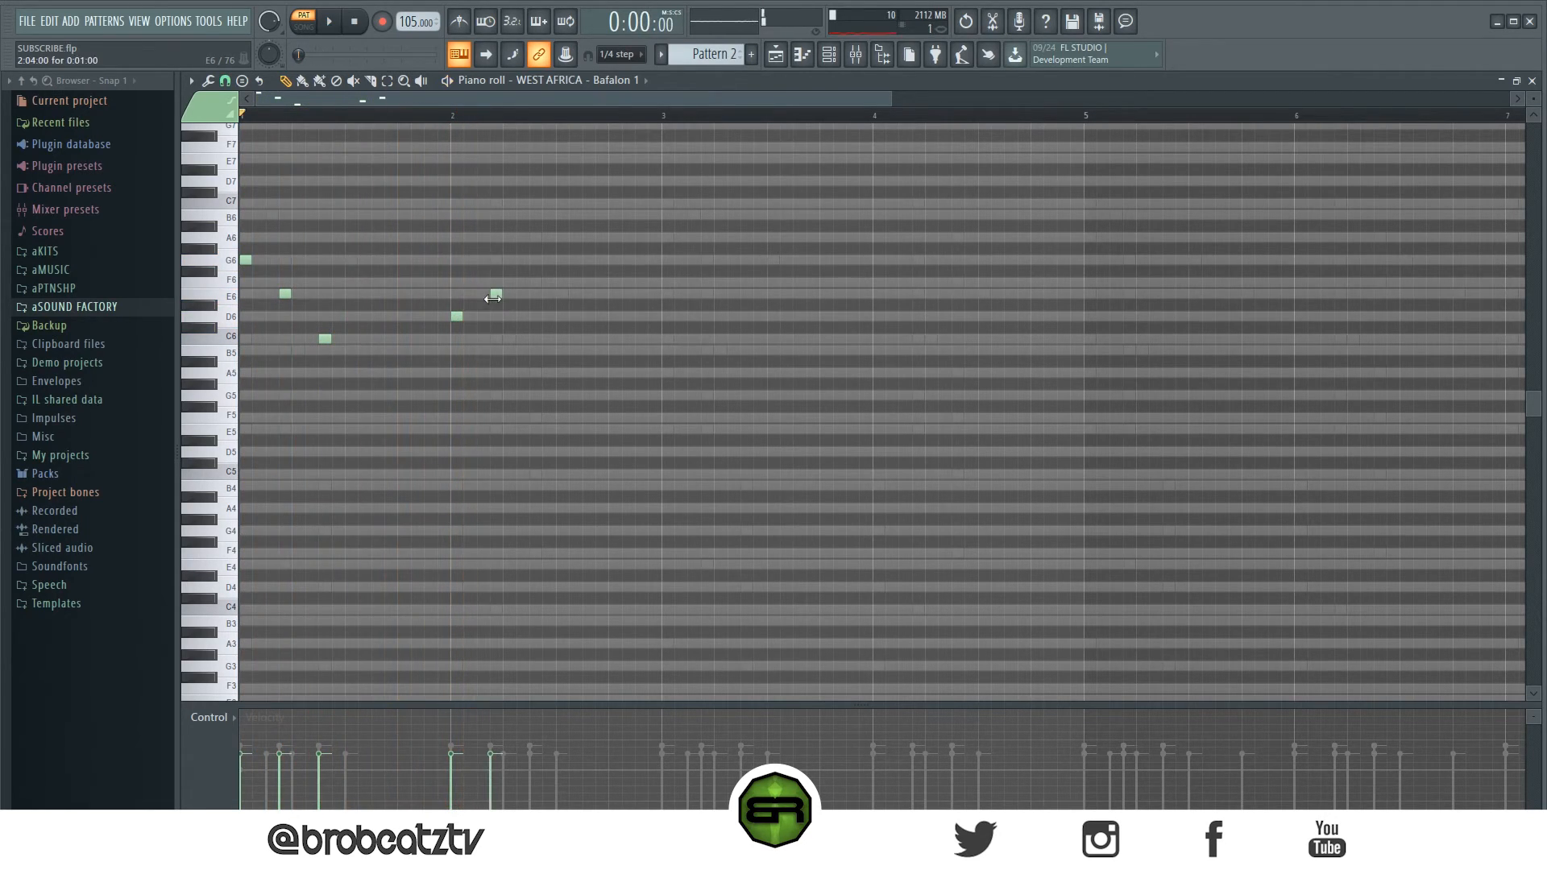
pyautogui.click(531, 260)
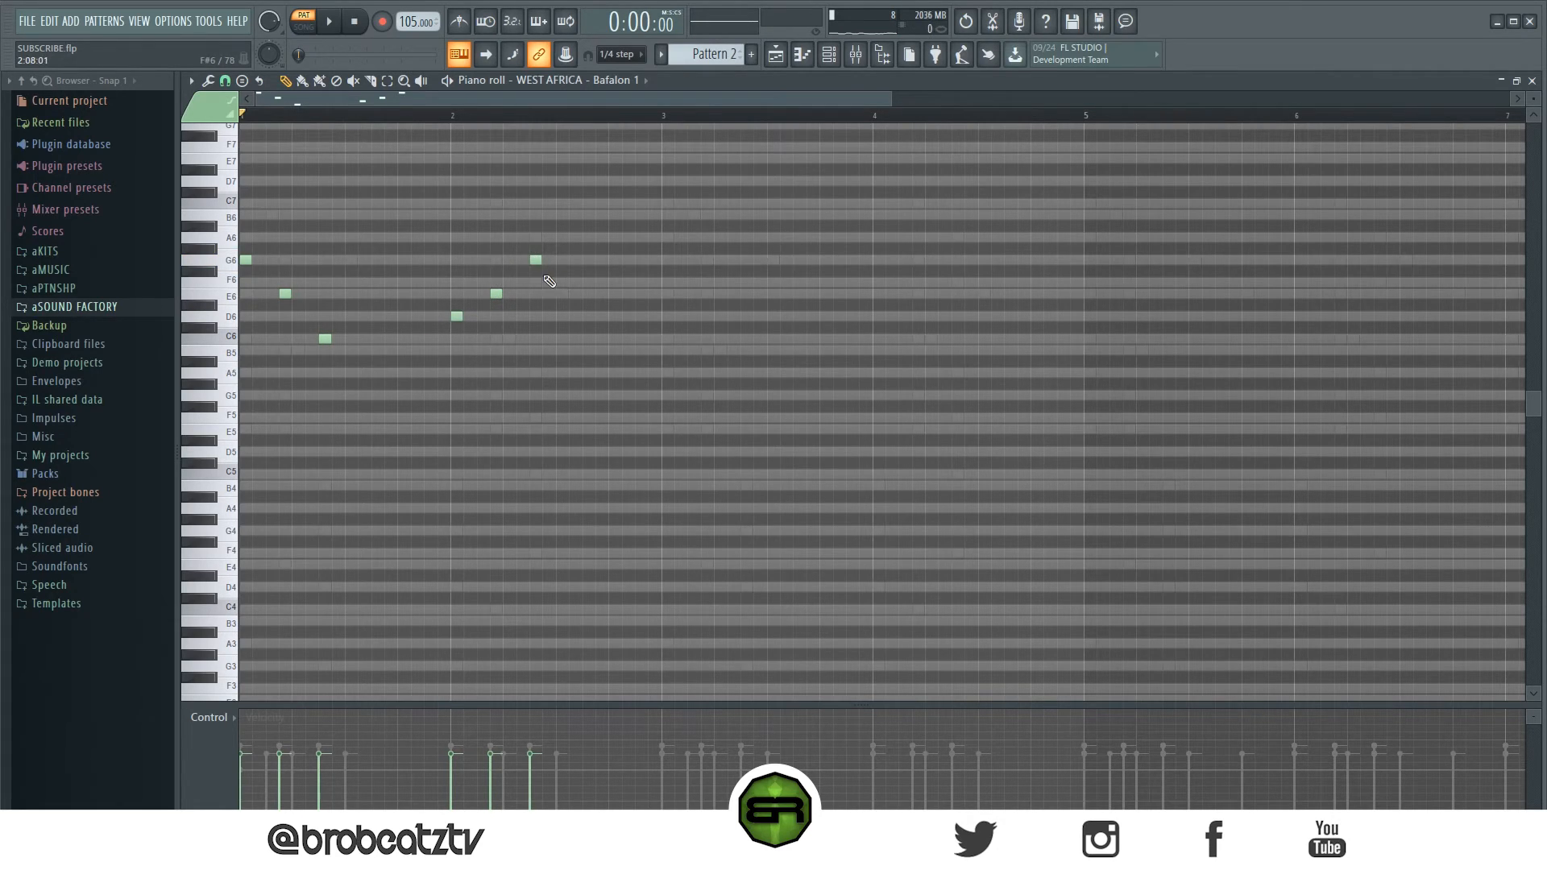
# - Open the WEST AFRICA - Bafalon 1 instrument to view its settings, and return to its piano roll
pyautogui.click(831, 62)
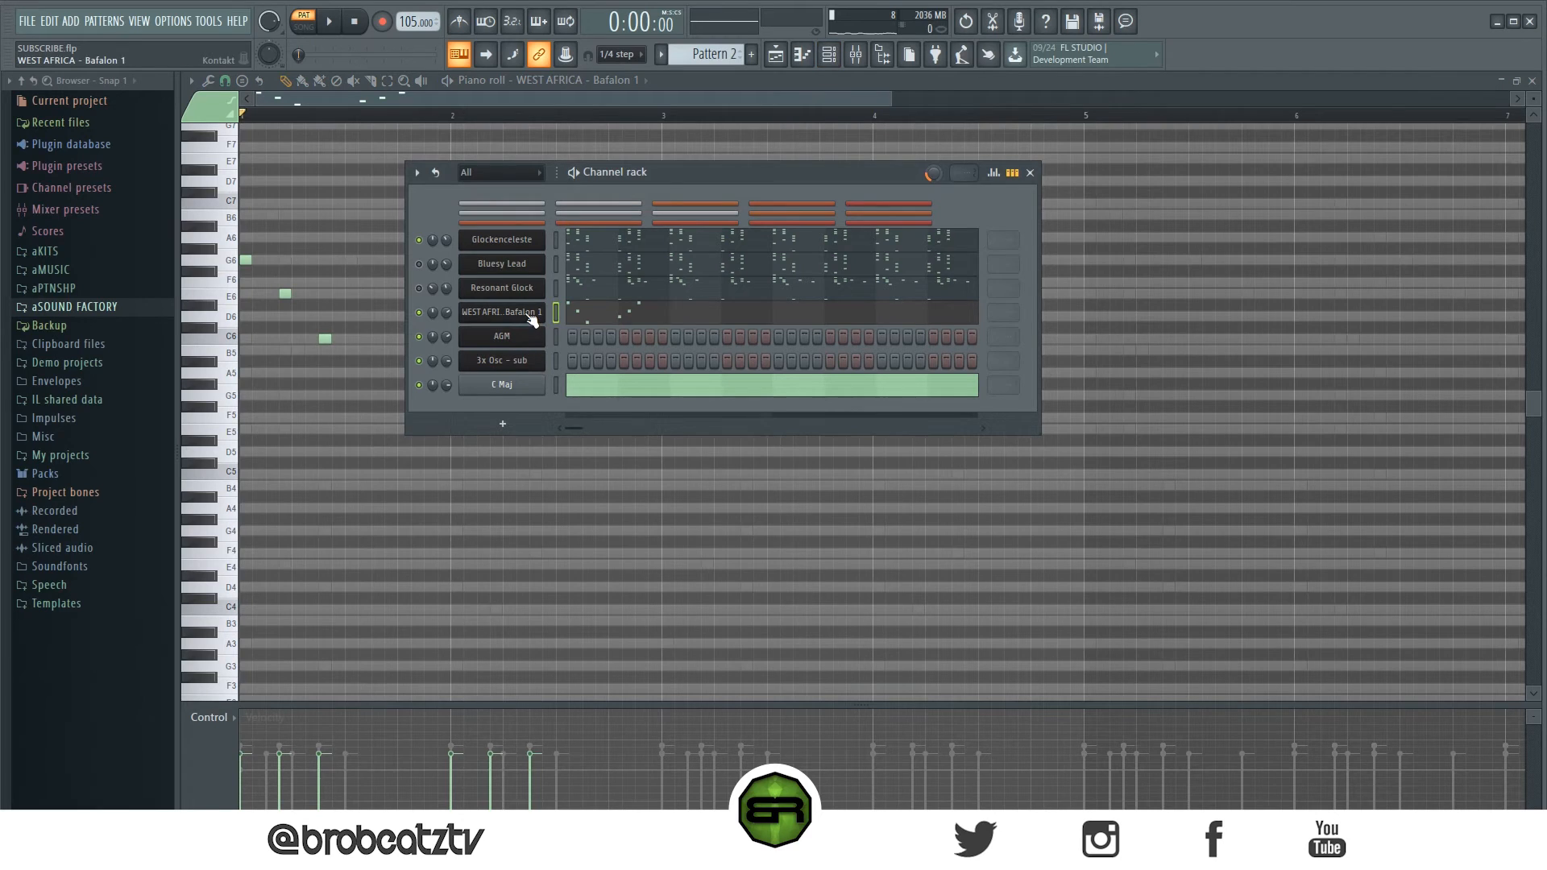
pyautogui.click(531, 317)
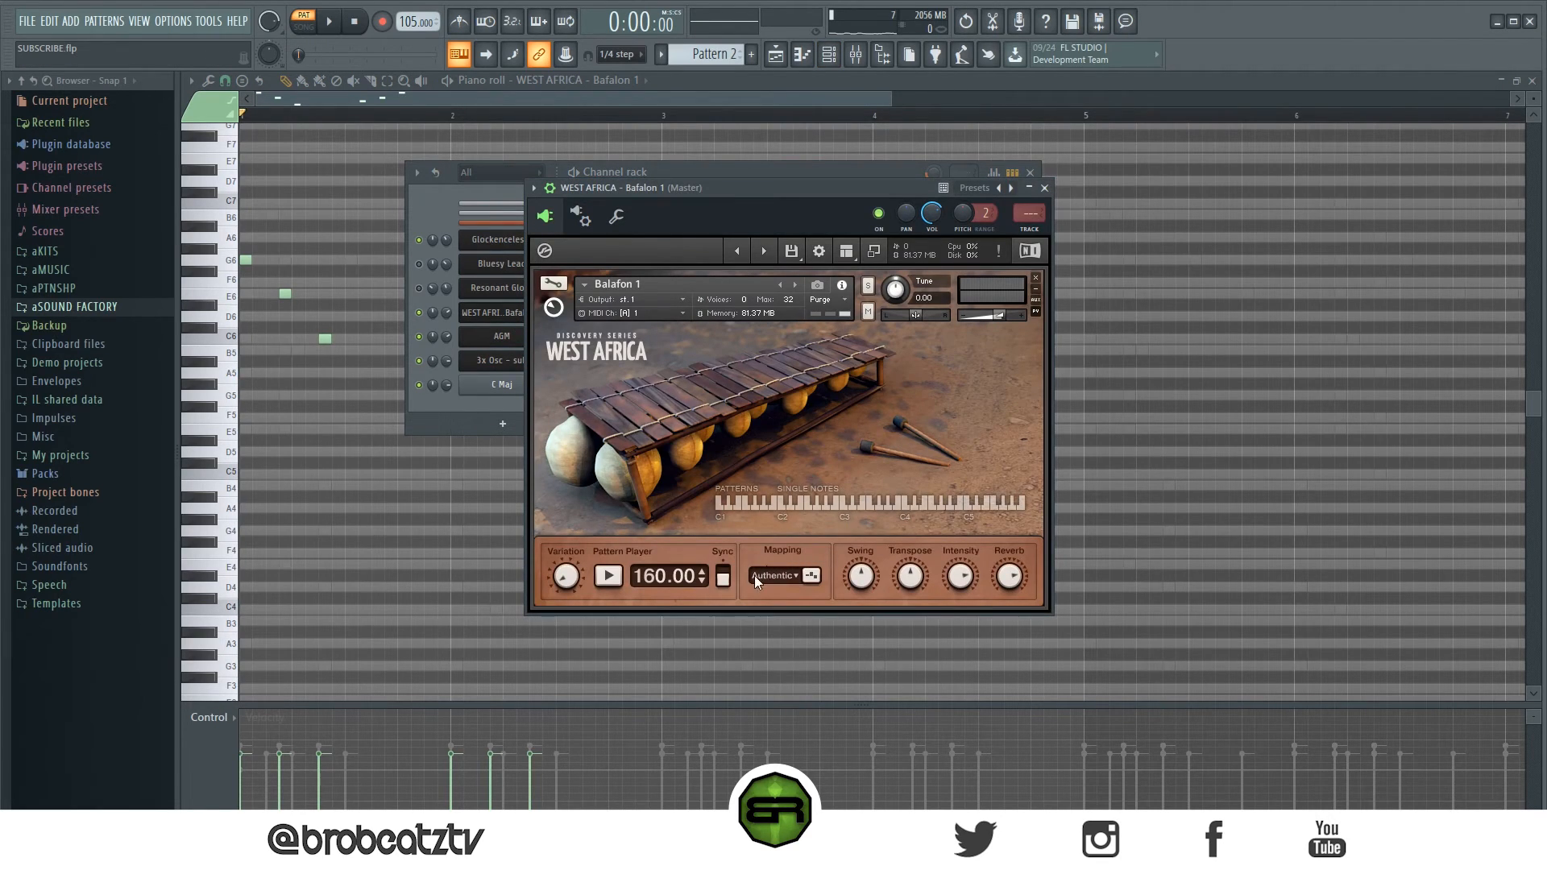
pyautogui.click(1045, 188)
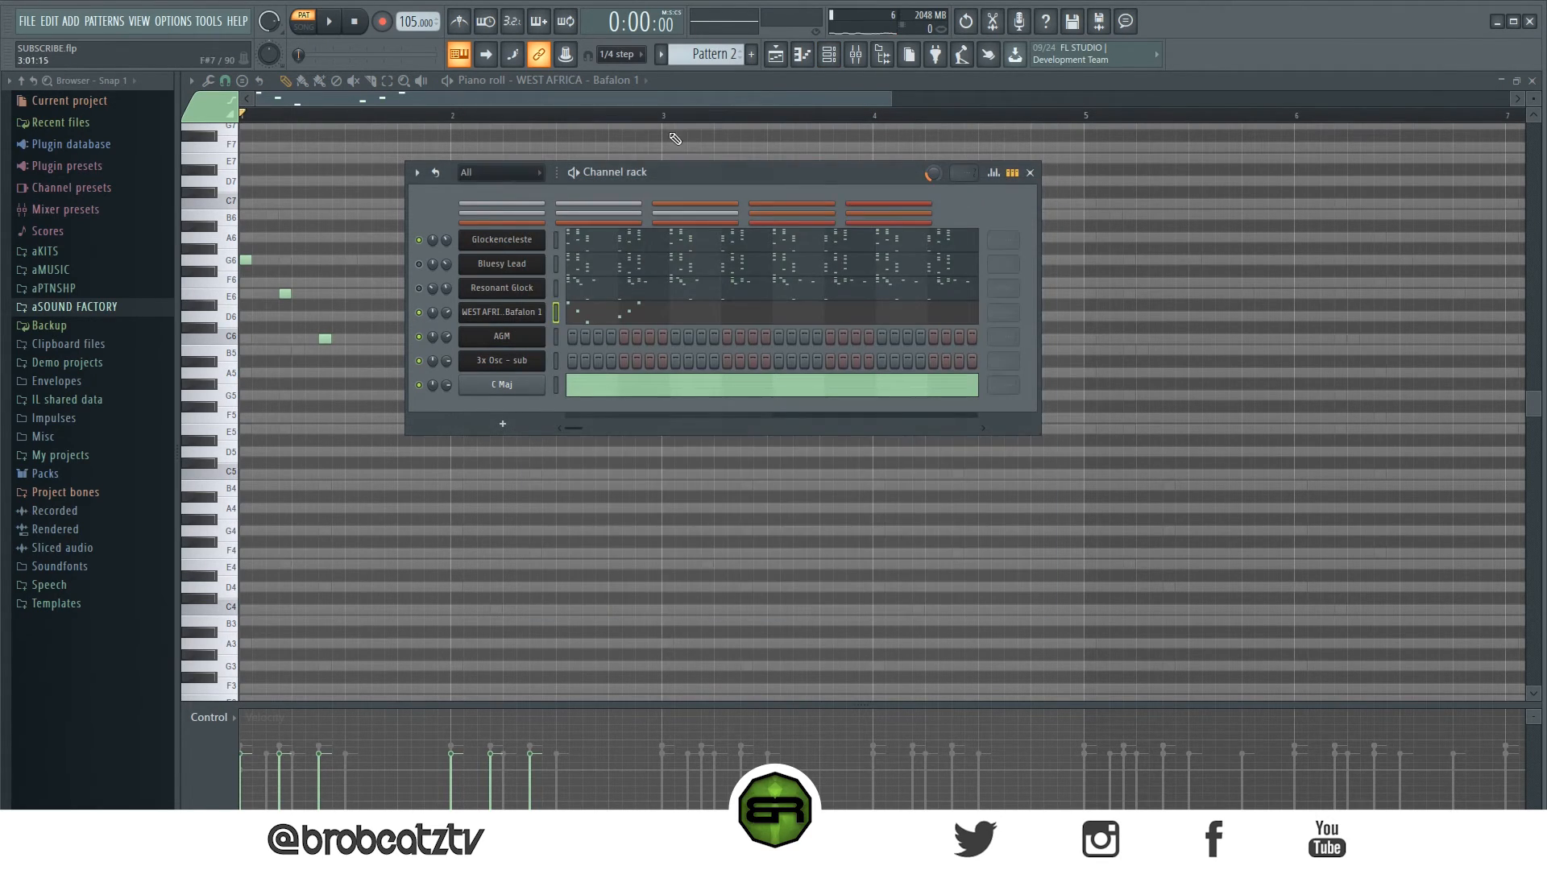
pyautogui.press('F6')
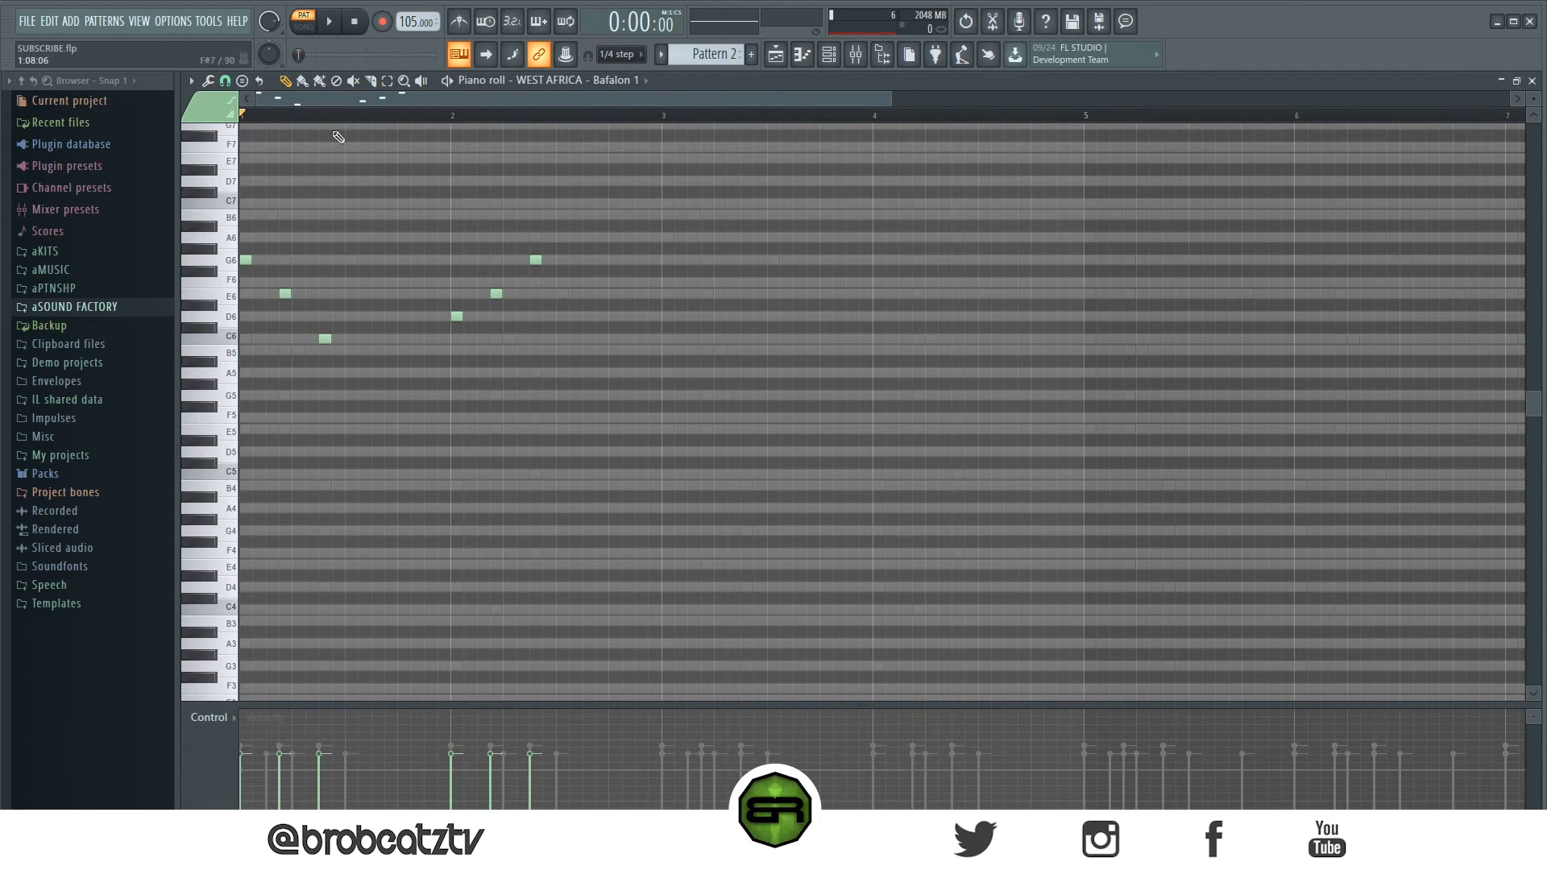
# - Play the two-bar Bafalon phrase from the beginning
pyautogui.scroll(-2, 403, 98)
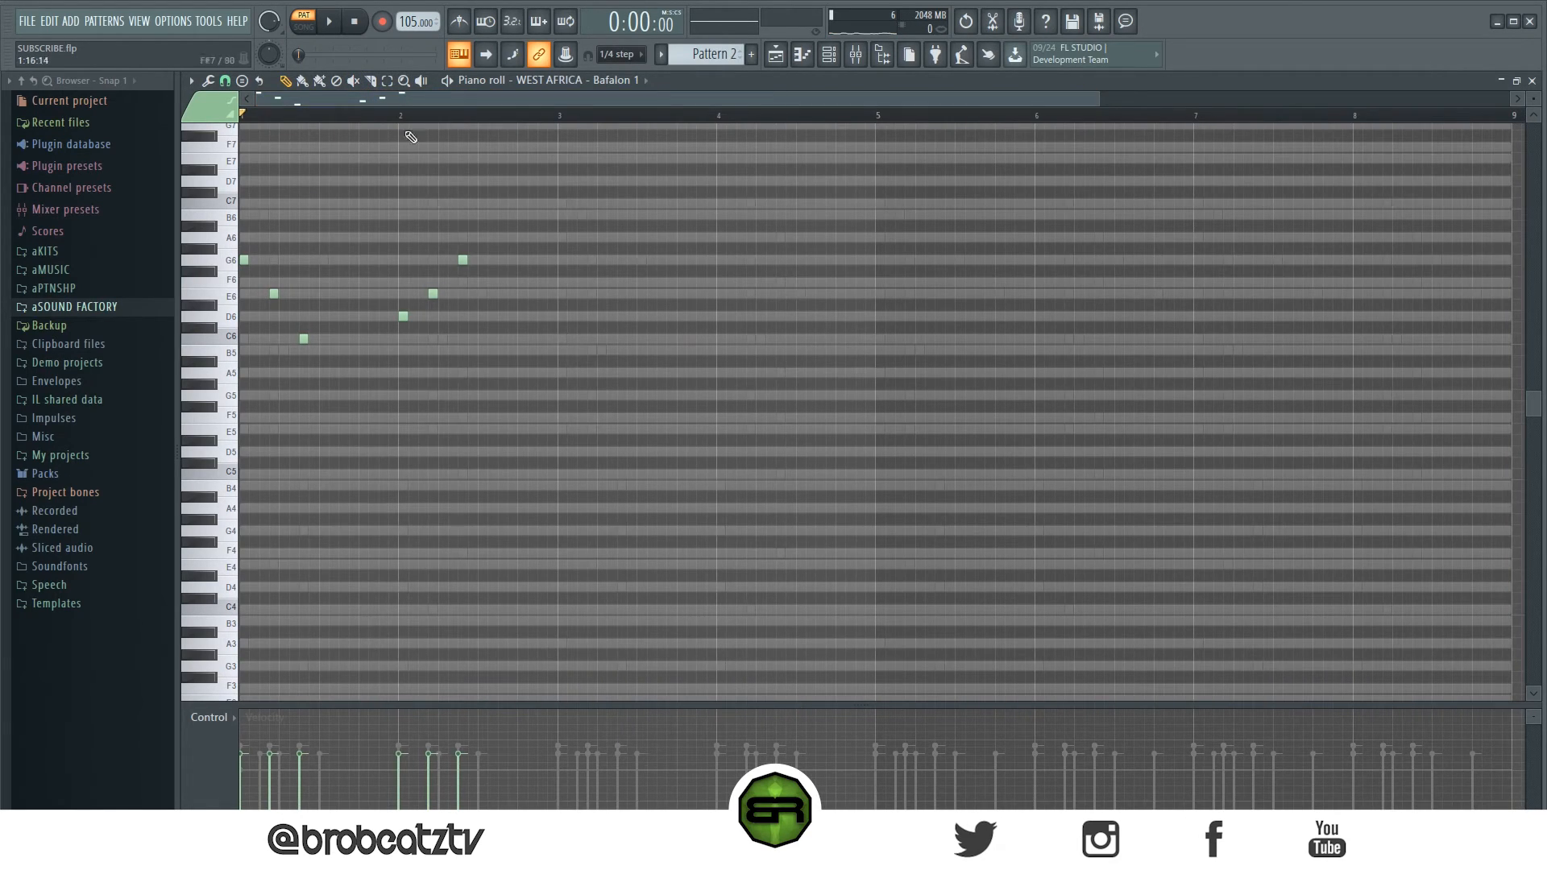
pyautogui.keyDown('ctrl'); pyautogui.moveTo(530, 222); pyautogui.dragTo(211, 412); pyautogui.keyUp('ctrl')
pyautogui.keyDown('ctrl'); pyautogui.click(468, 428); pyautogui.keyUp('ctrl')
pyautogui.click(251, 115)
pyautogui.press('space')
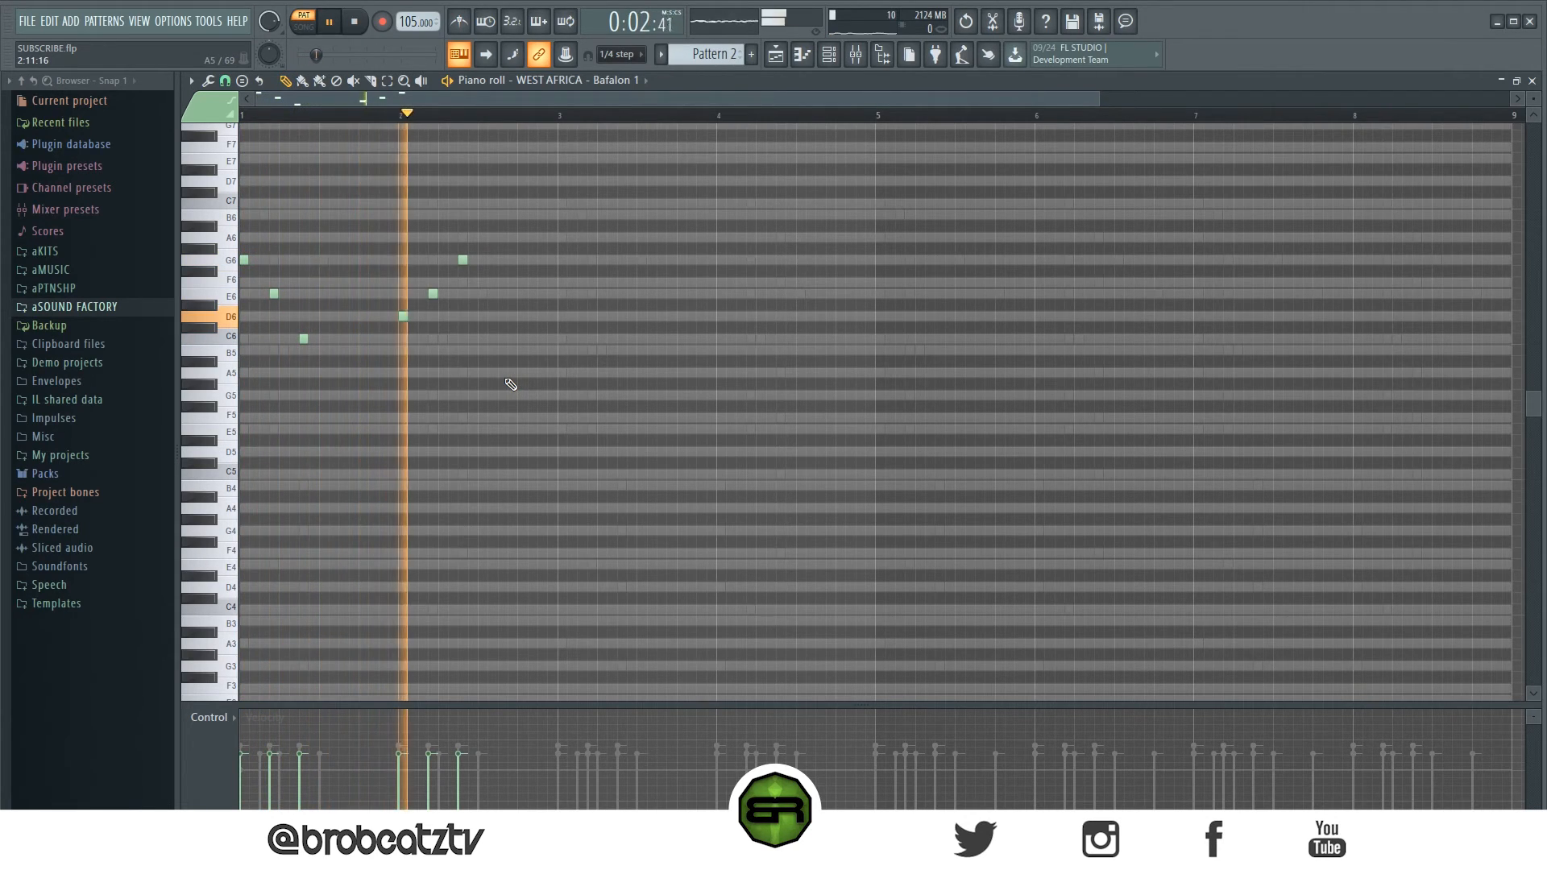
pyautogui.press('space')
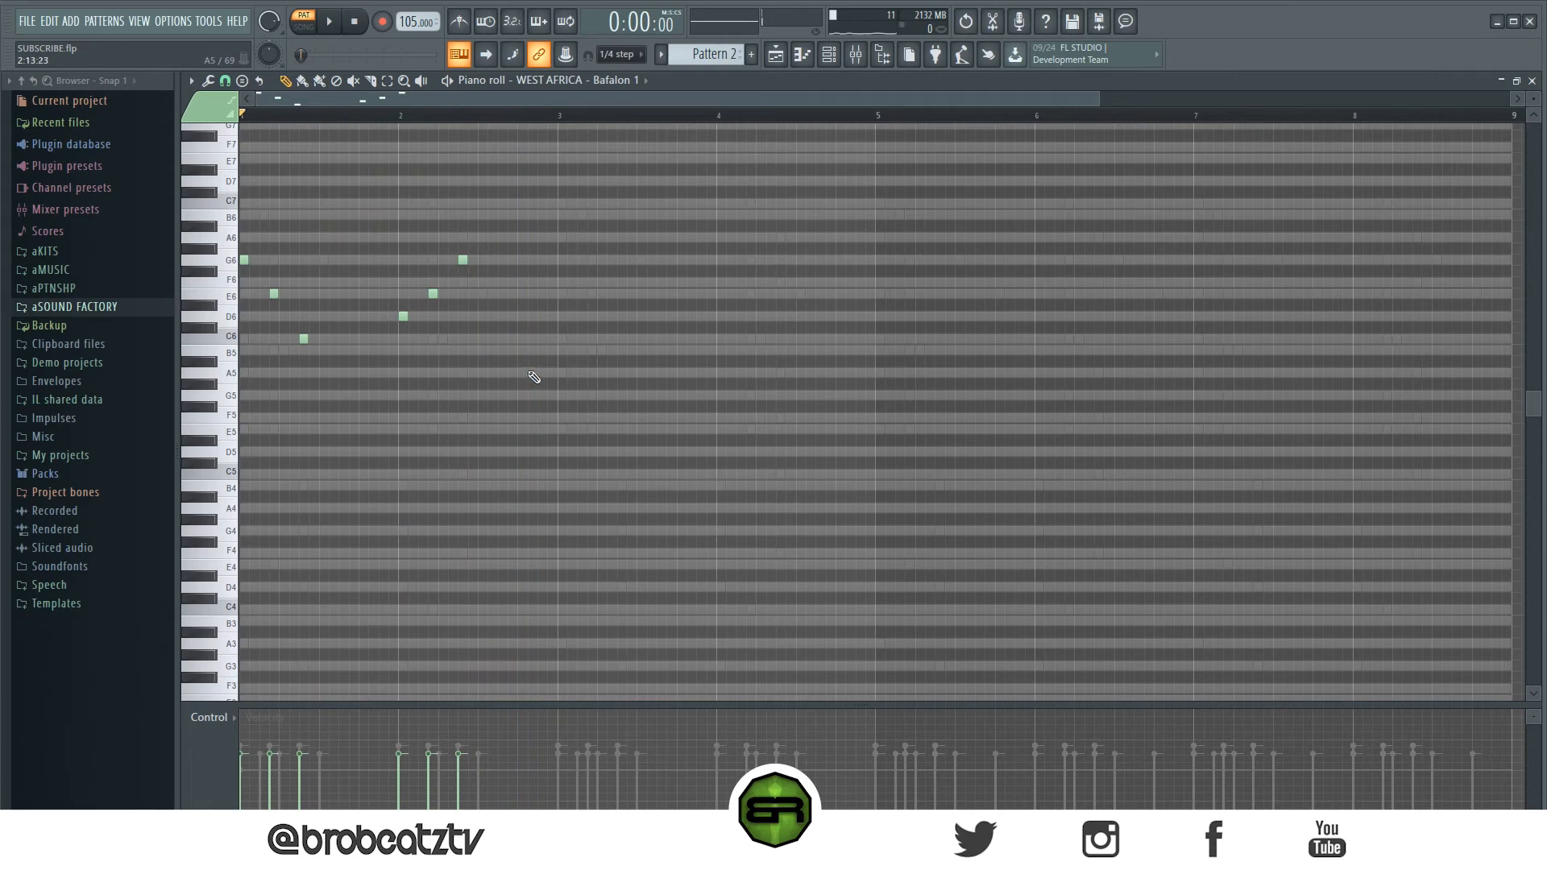
# - Add a D6 note on step 1 and an E6 note on step 4 of bar 3 while playing the pattern
pyautogui.press('space')
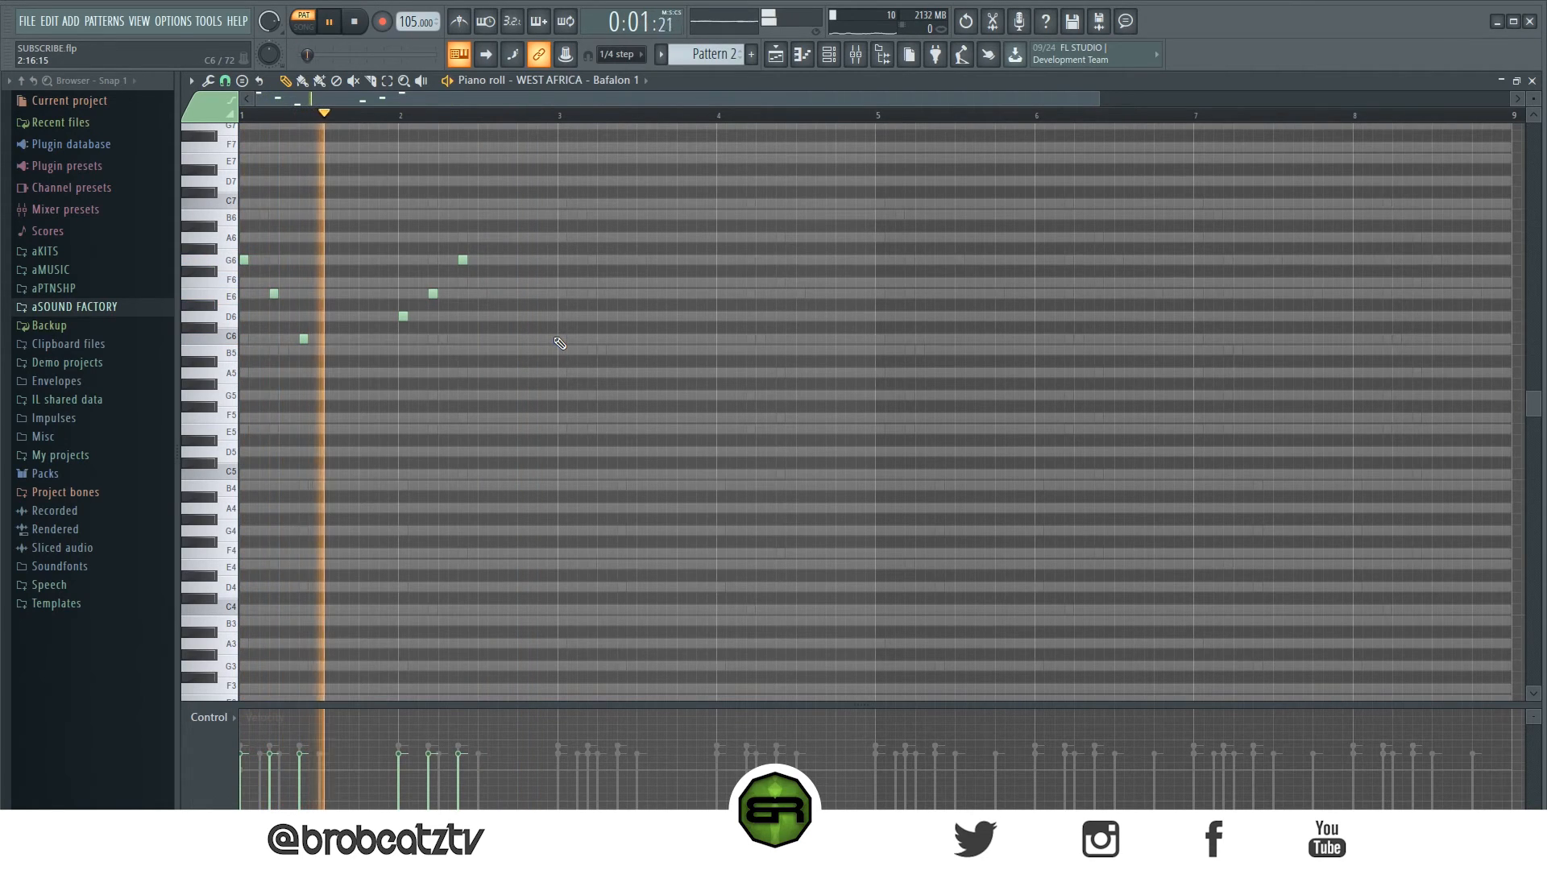
pyautogui.click(562, 319)
pyautogui.click(601, 295)
pyautogui.press('space')
pyautogui.click(593, 297)
pyautogui.press('space')
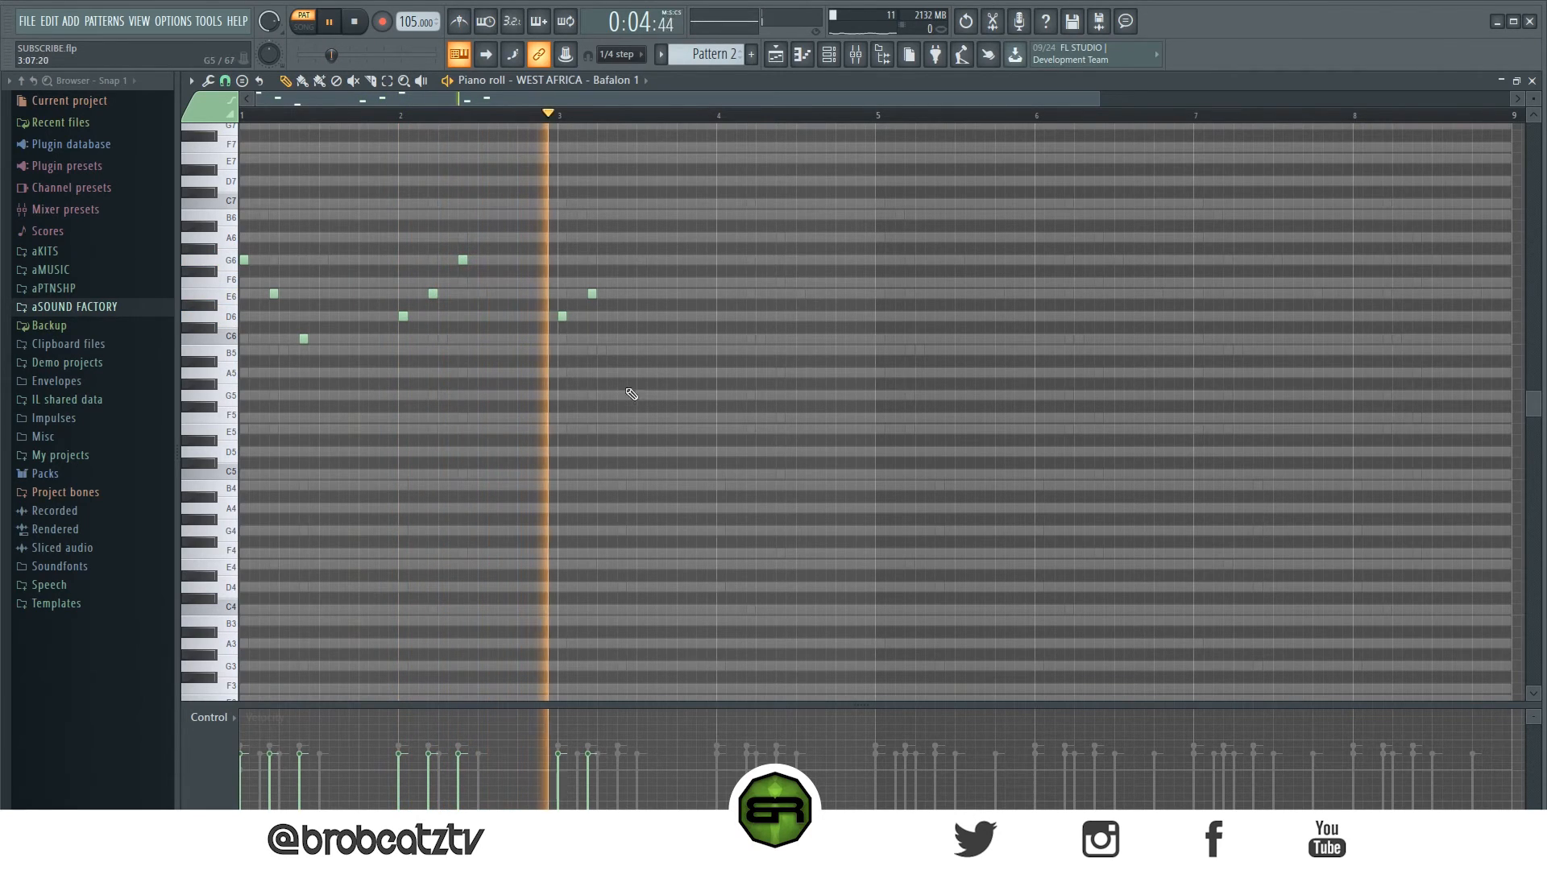
# - Add a C6 note on step 7 and a G5 note on step 16 of bar 3
pyautogui.click(622, 339)
pyautogui.press('space')
pyautogui.click(706, 398)
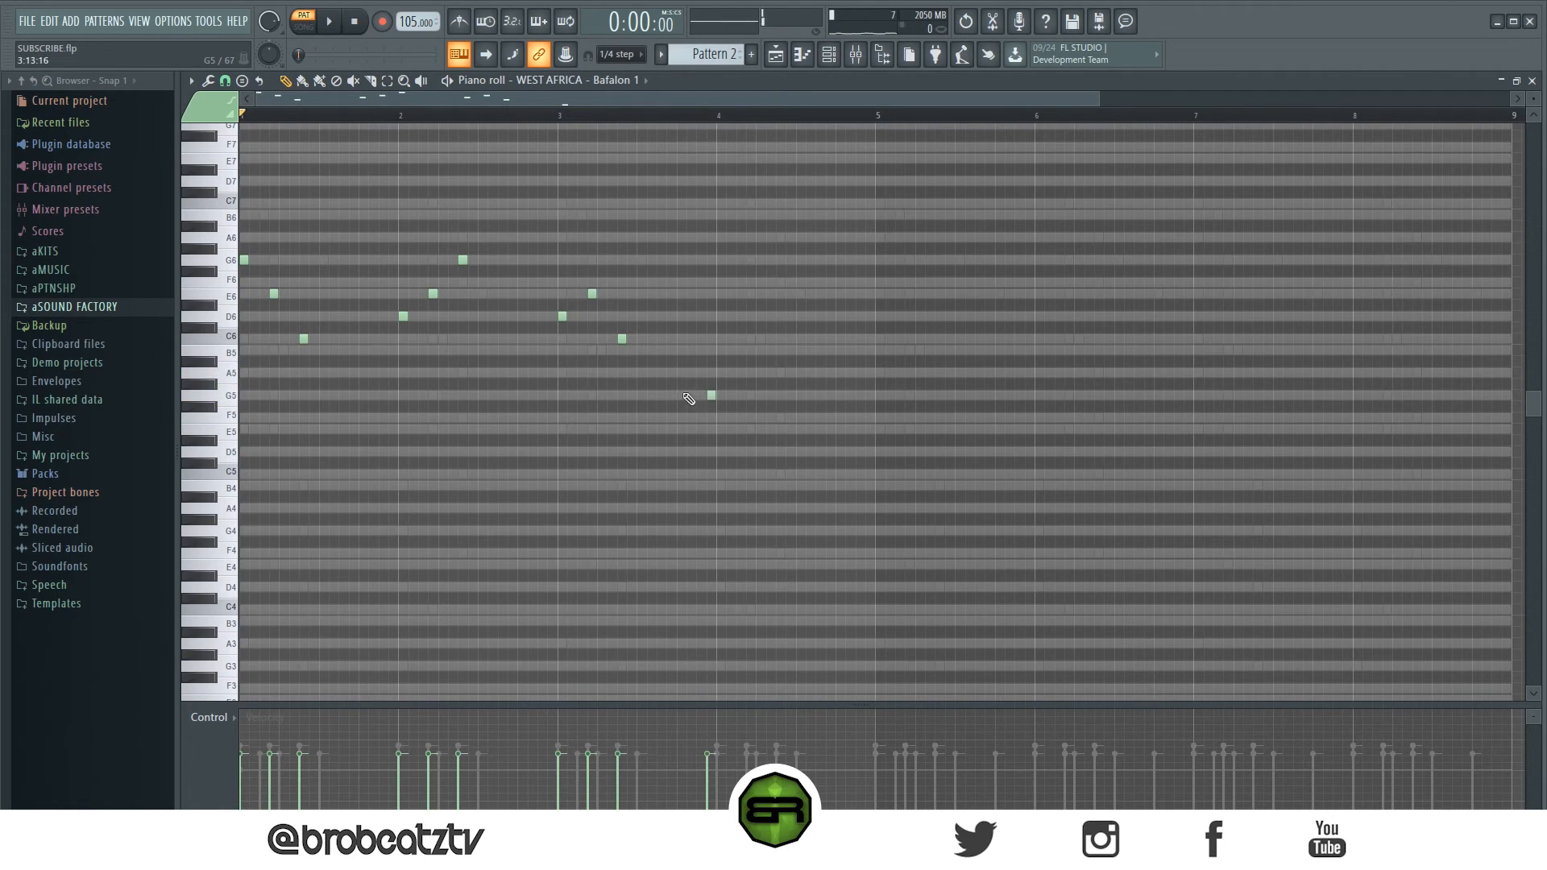
# - Replace the G5 note at the end of bar 3 with a two-step A5 note on step 15, and play the phrase
pyautogui.click(706, 379)
pyautogui.rightClick(713, 396)
pyautogui.click(619, 339)
pyautogui.press('space')
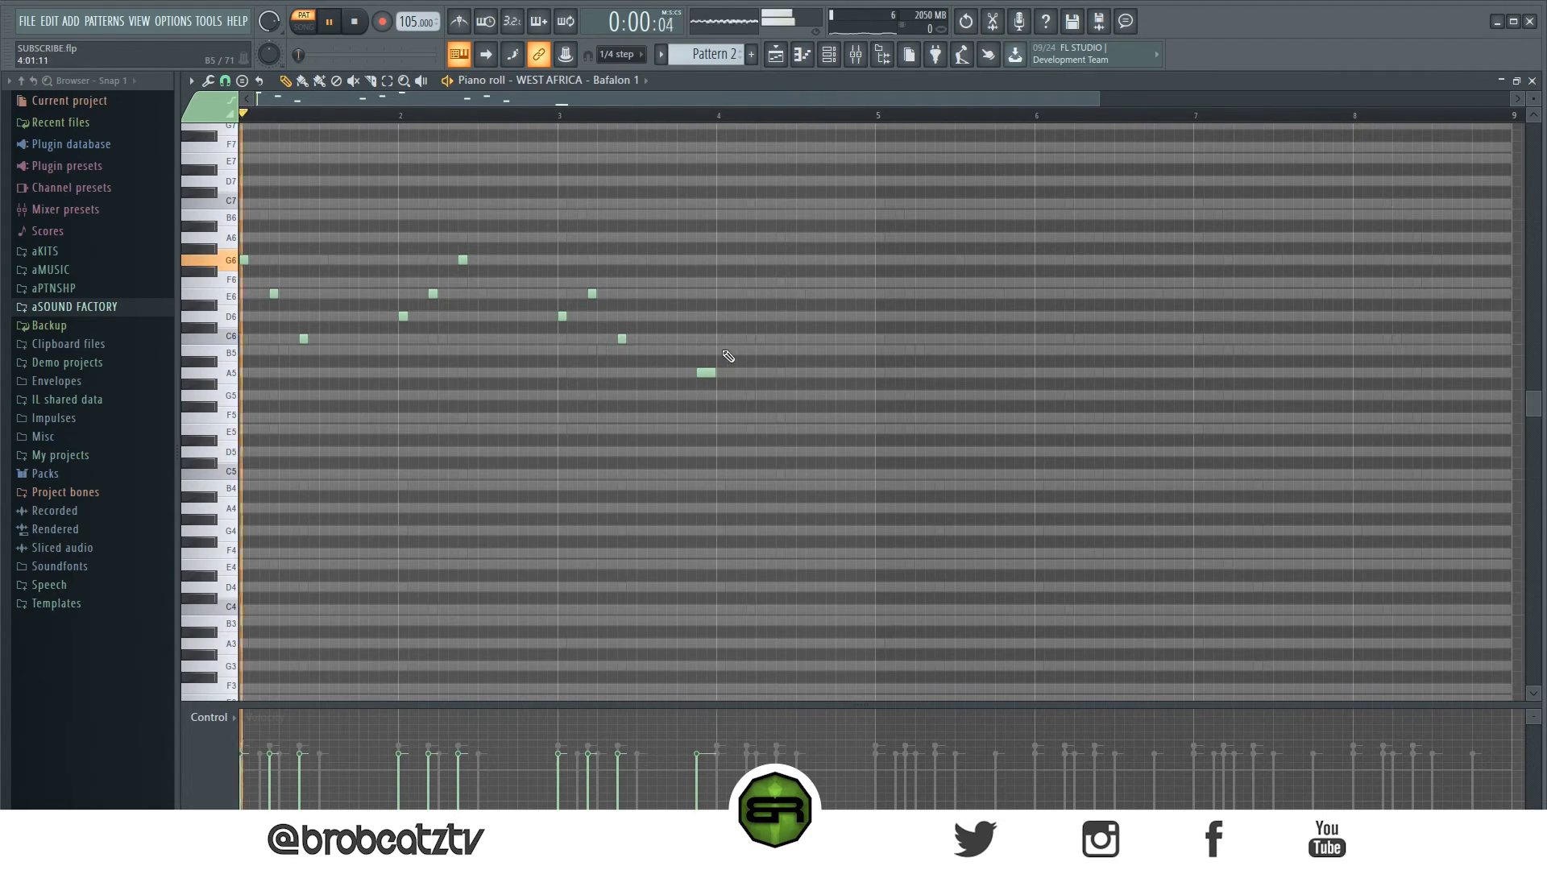
pyautogui.click(585, 115)
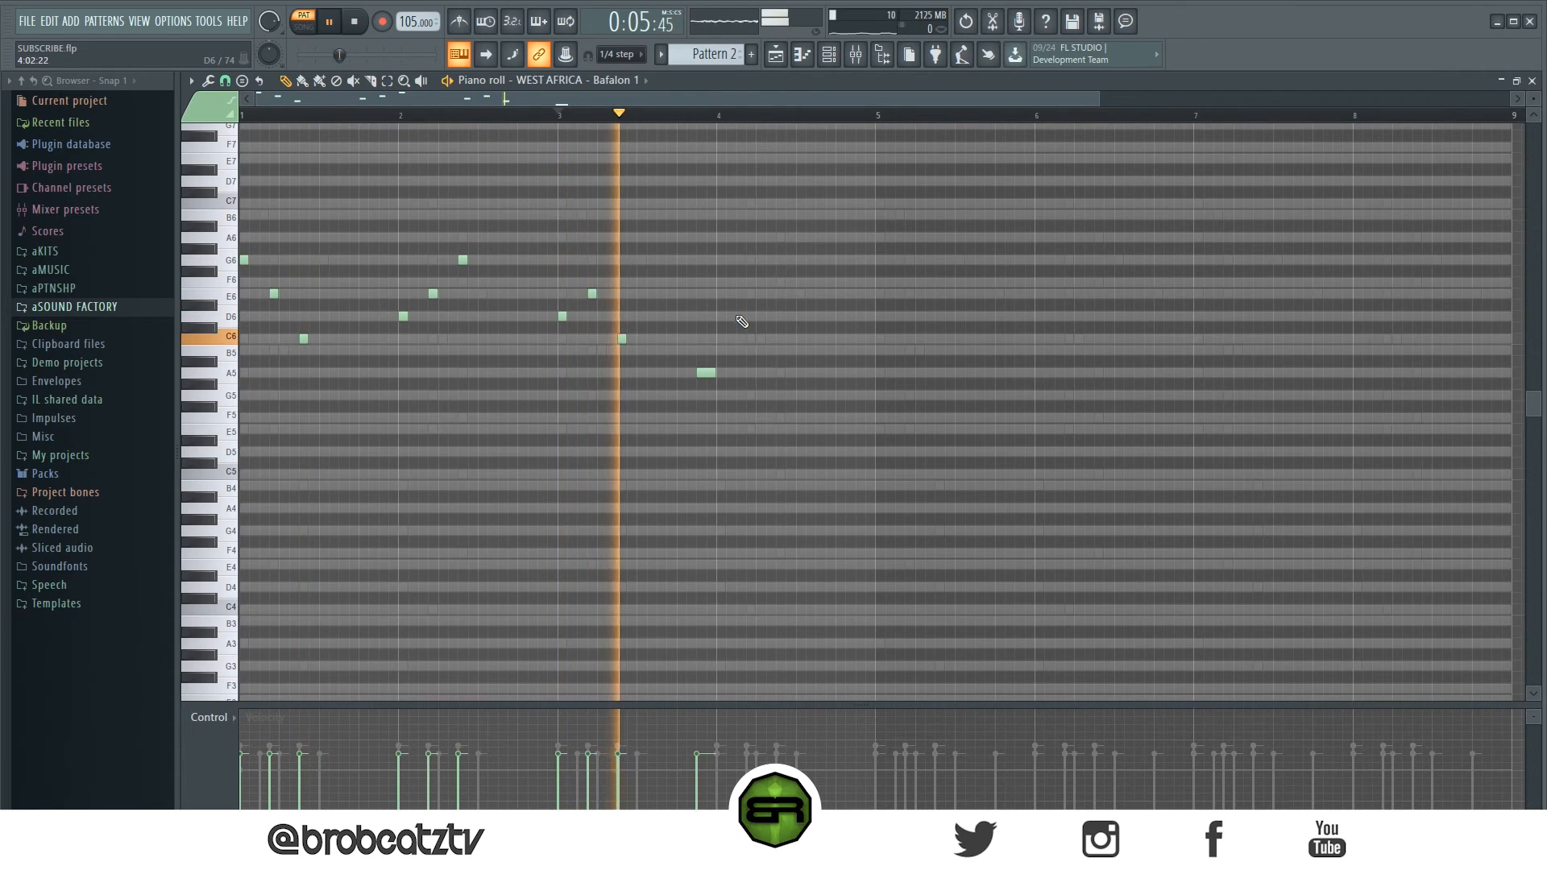
# - Add C6, D6 and E6 notes on steps 1, 4 and 7 of bar 4, and play from bar 3
pyautogui.click(719, 342)
pyautogui.press('space')
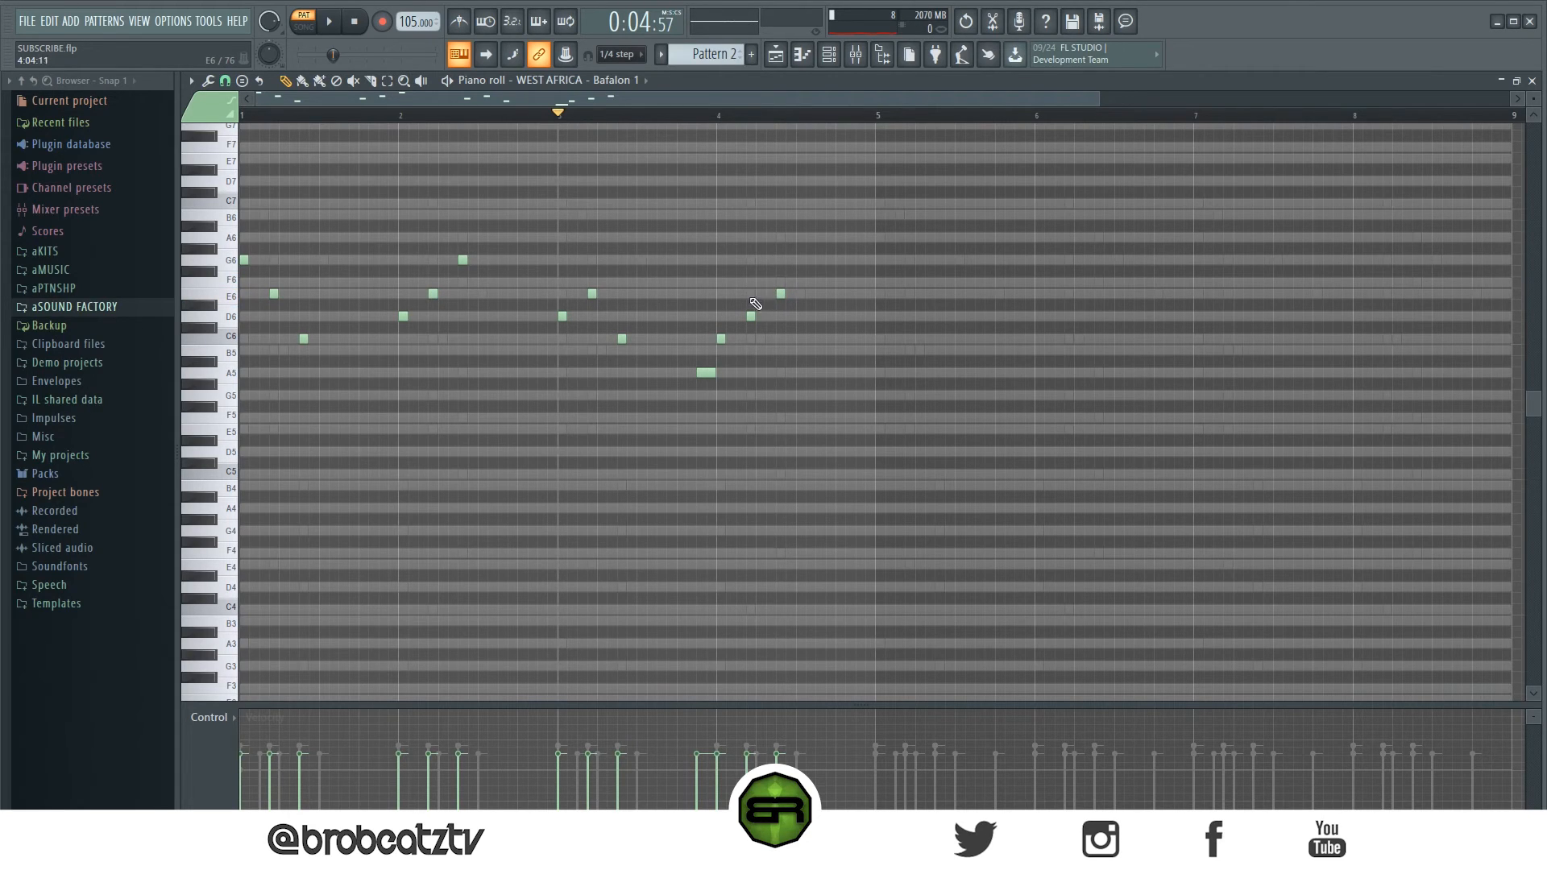
pyautogui.press('space')
pyautogui.moveTo(717, 104); pyautogui.dragTo(850, 107)
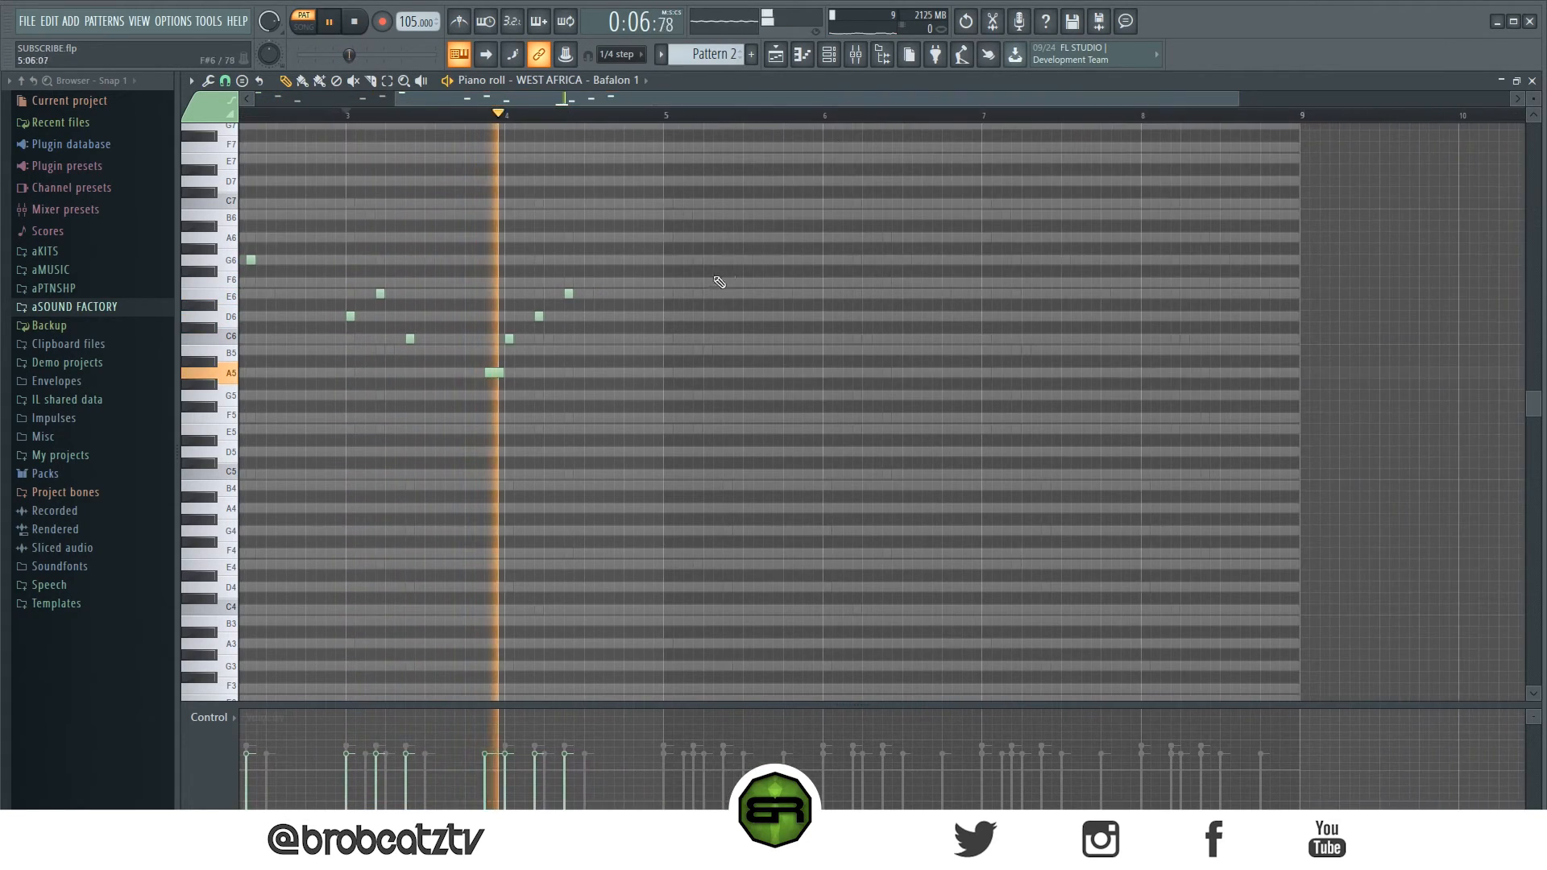
# - Add C6, D6, G6 and G6 notes on steps 1, 4, 7 and 15 of bar 5, playing the phrase to check it
pyautogui.press('space')
pyautogui.click(693, 316)
pyautogui.click(726, 261)
pyautogui.press('space')
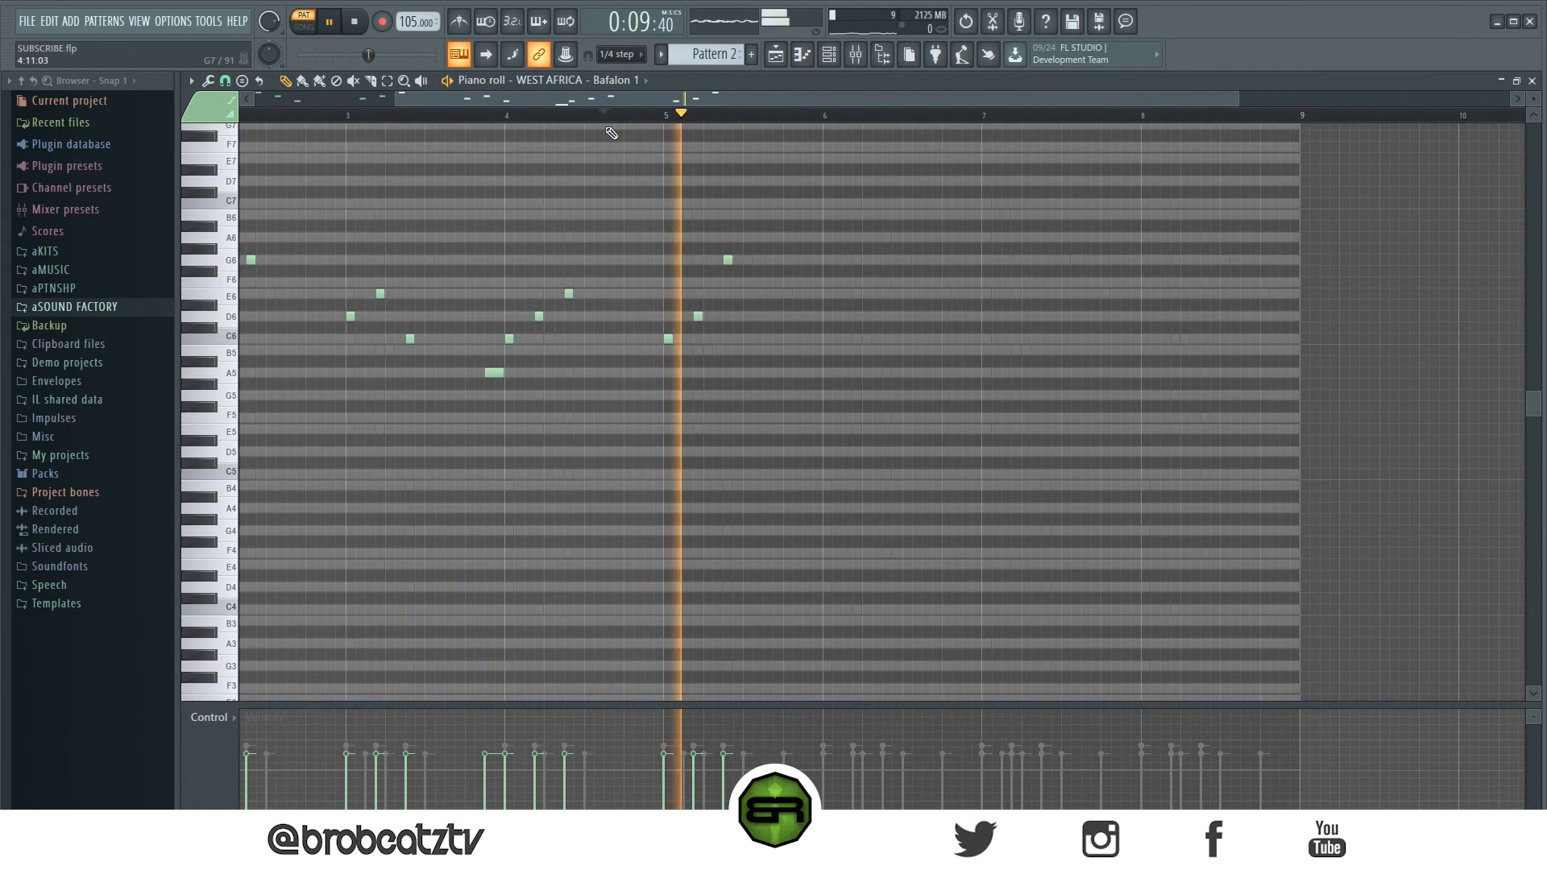
pyautogui.press('space')
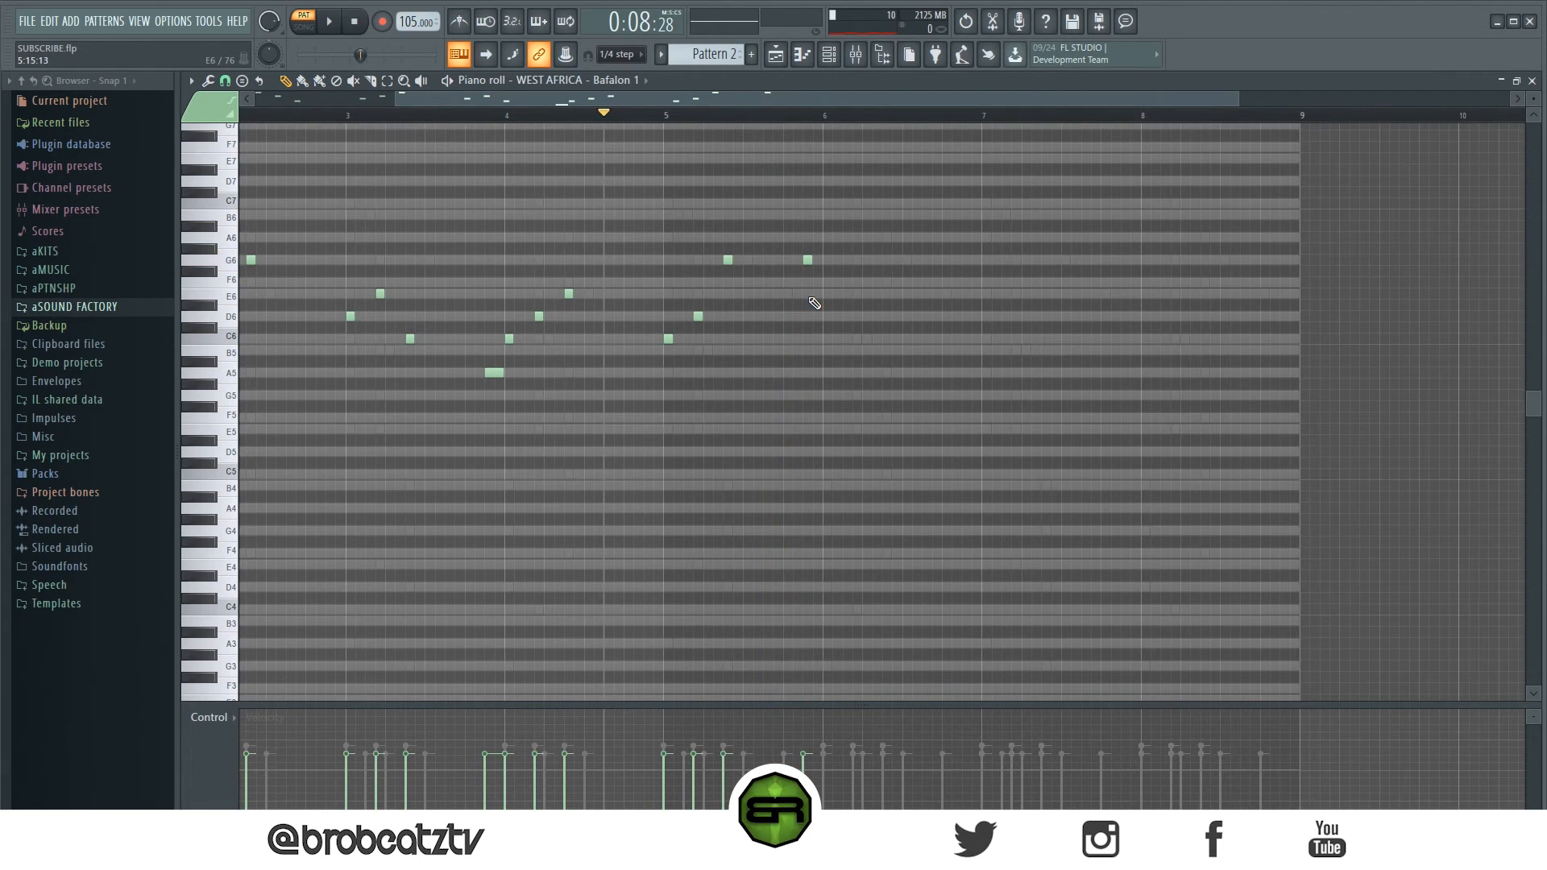
pyautogui.press('space')
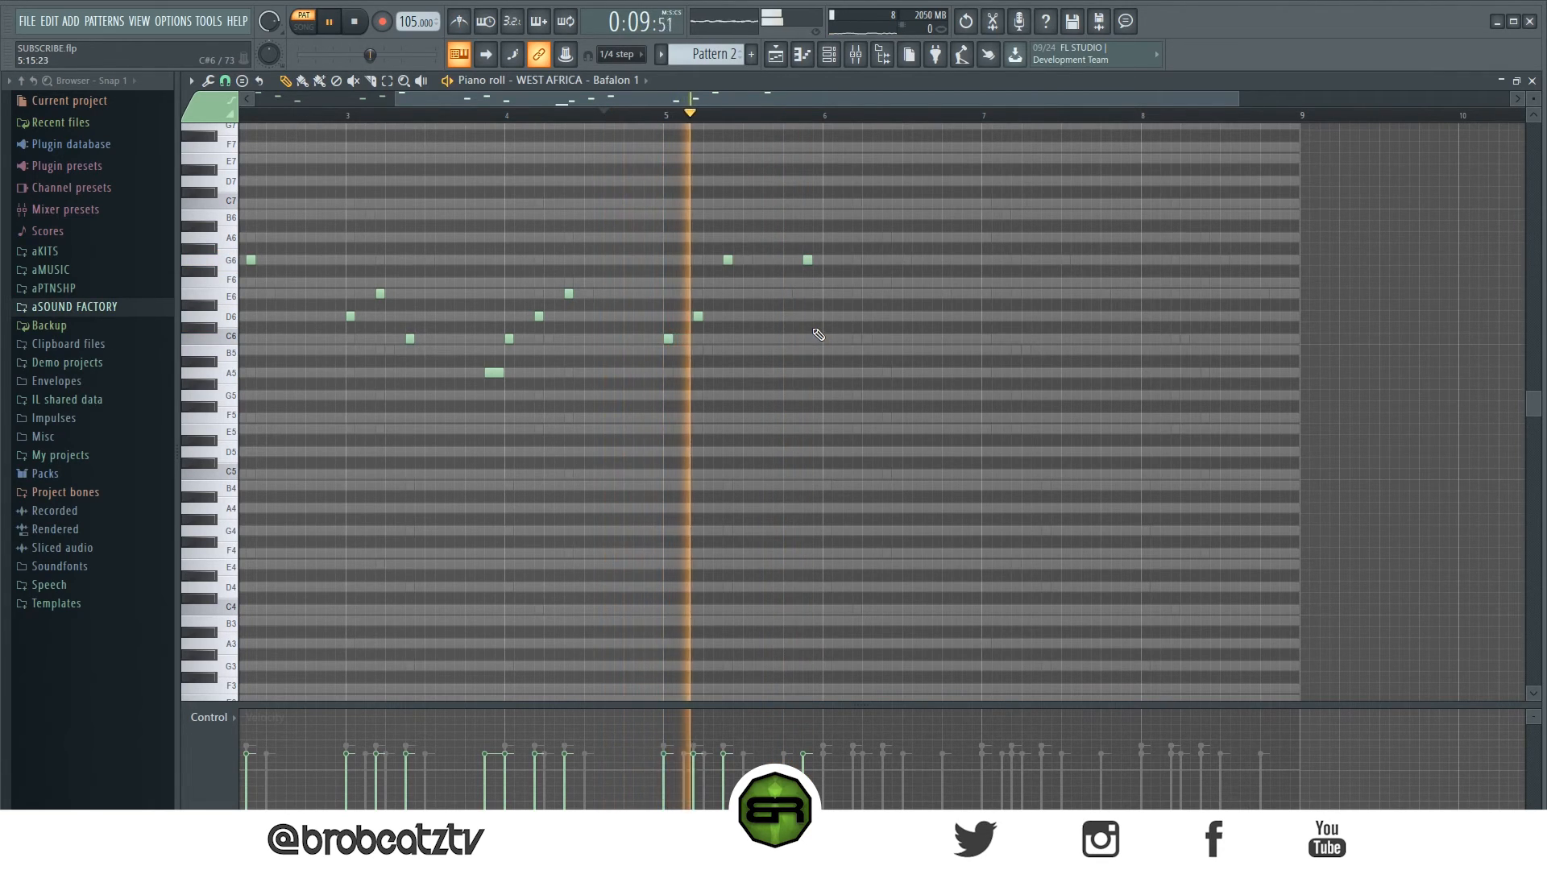
# - Add D6, E6 and C6 notes on steps 1, 4 and 7 of bar 6, and play the result
pyautogui.click(827, 316)
pyautogui.press('space')
pyautogui.moveTo(858, 292); pyautogui.dragTo(848, 293)
pyautogui.click(880, 339)
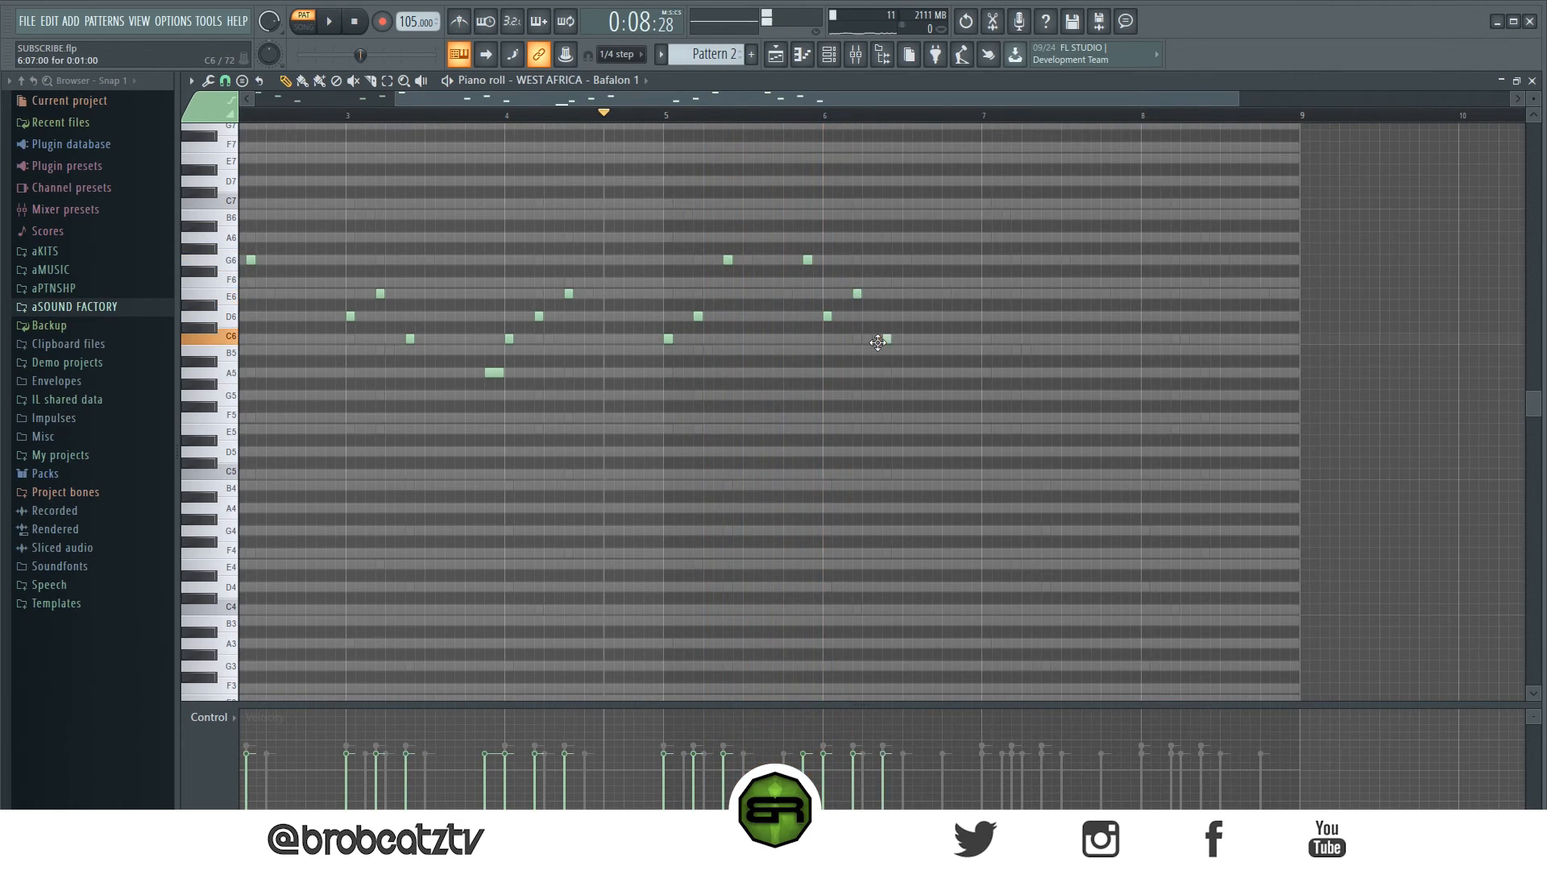
pyautogui.press('space')
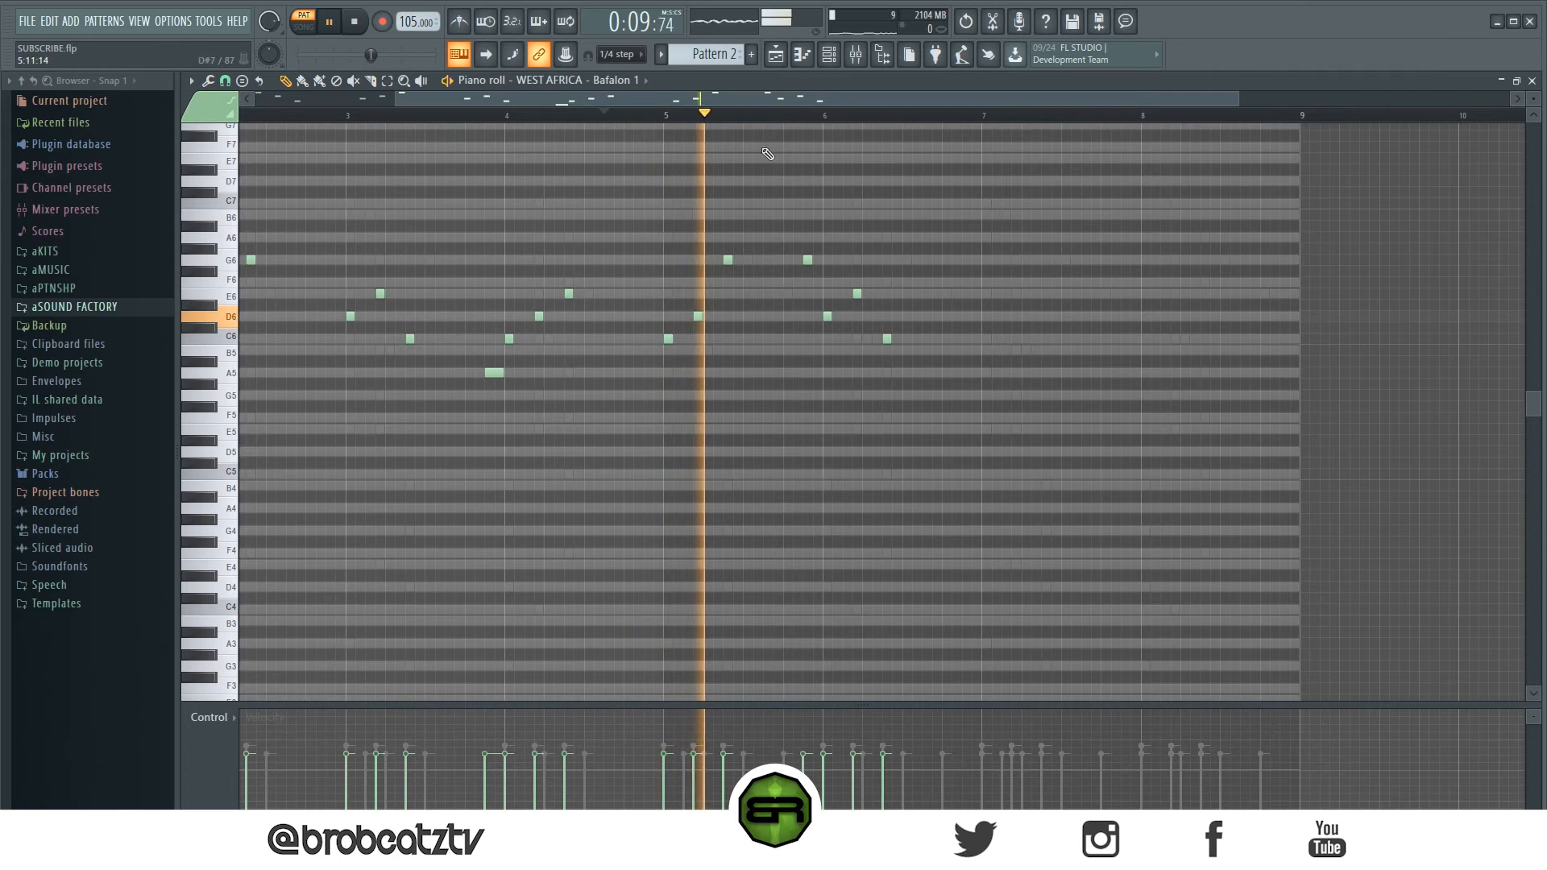
pyautogui.moveTo(751, 101); pyautogui.dragTo(781, 97)
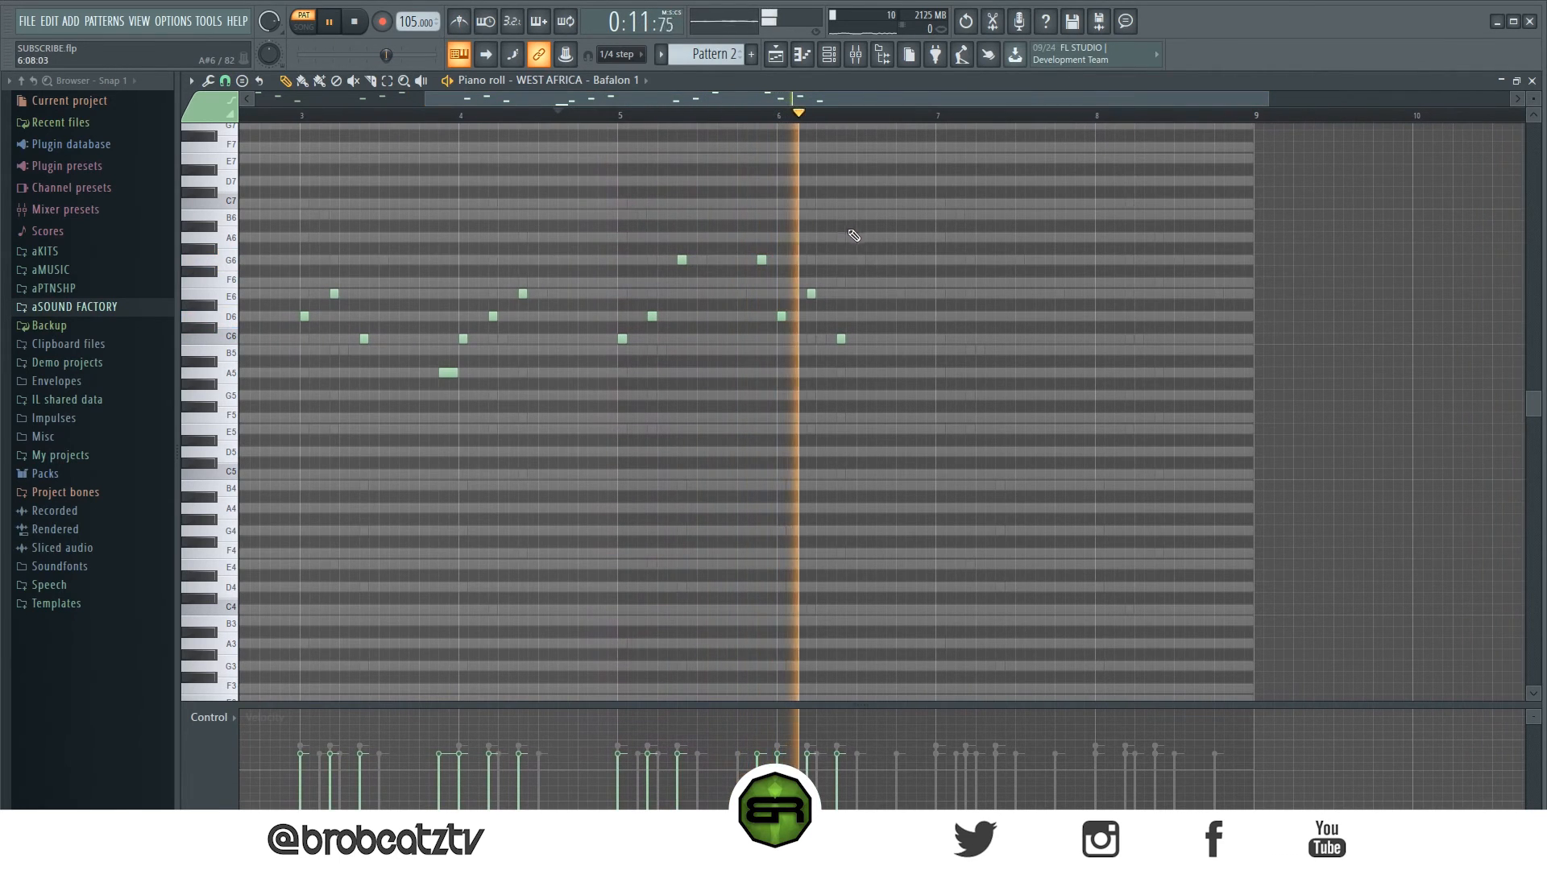
pyautogui.press('space')
# - Add D6, E6 and G6 notes on steps 1, 4 and 7 of bar 7 while the pattern plays
pyautogui.press('space')
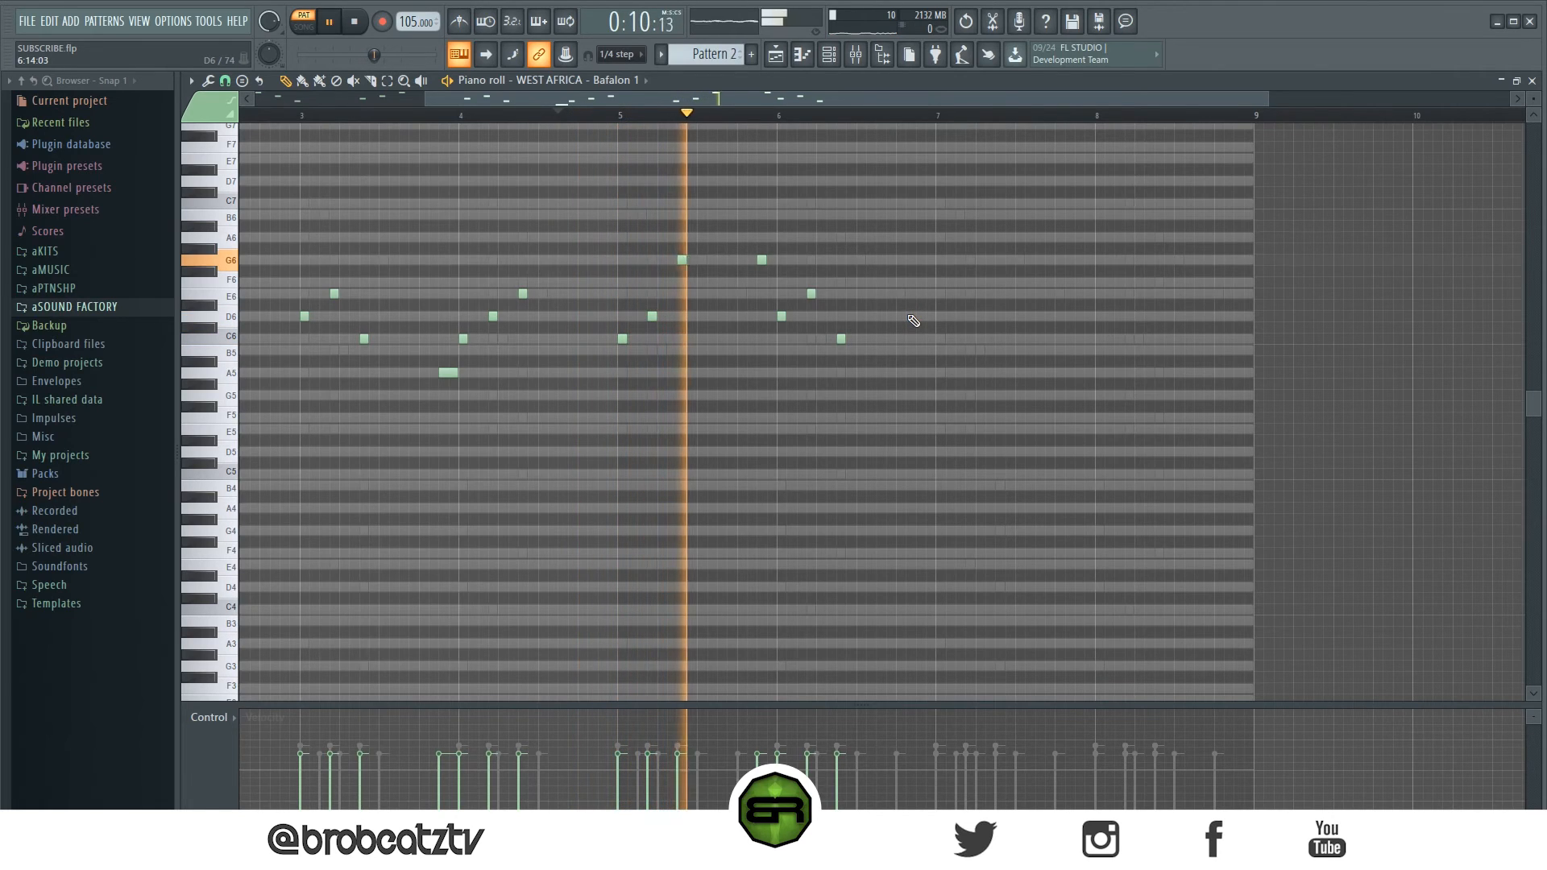
pyautogui.click(939, 317)
pyautogui.click(969, 295)
pyautogui.click(999, 261)
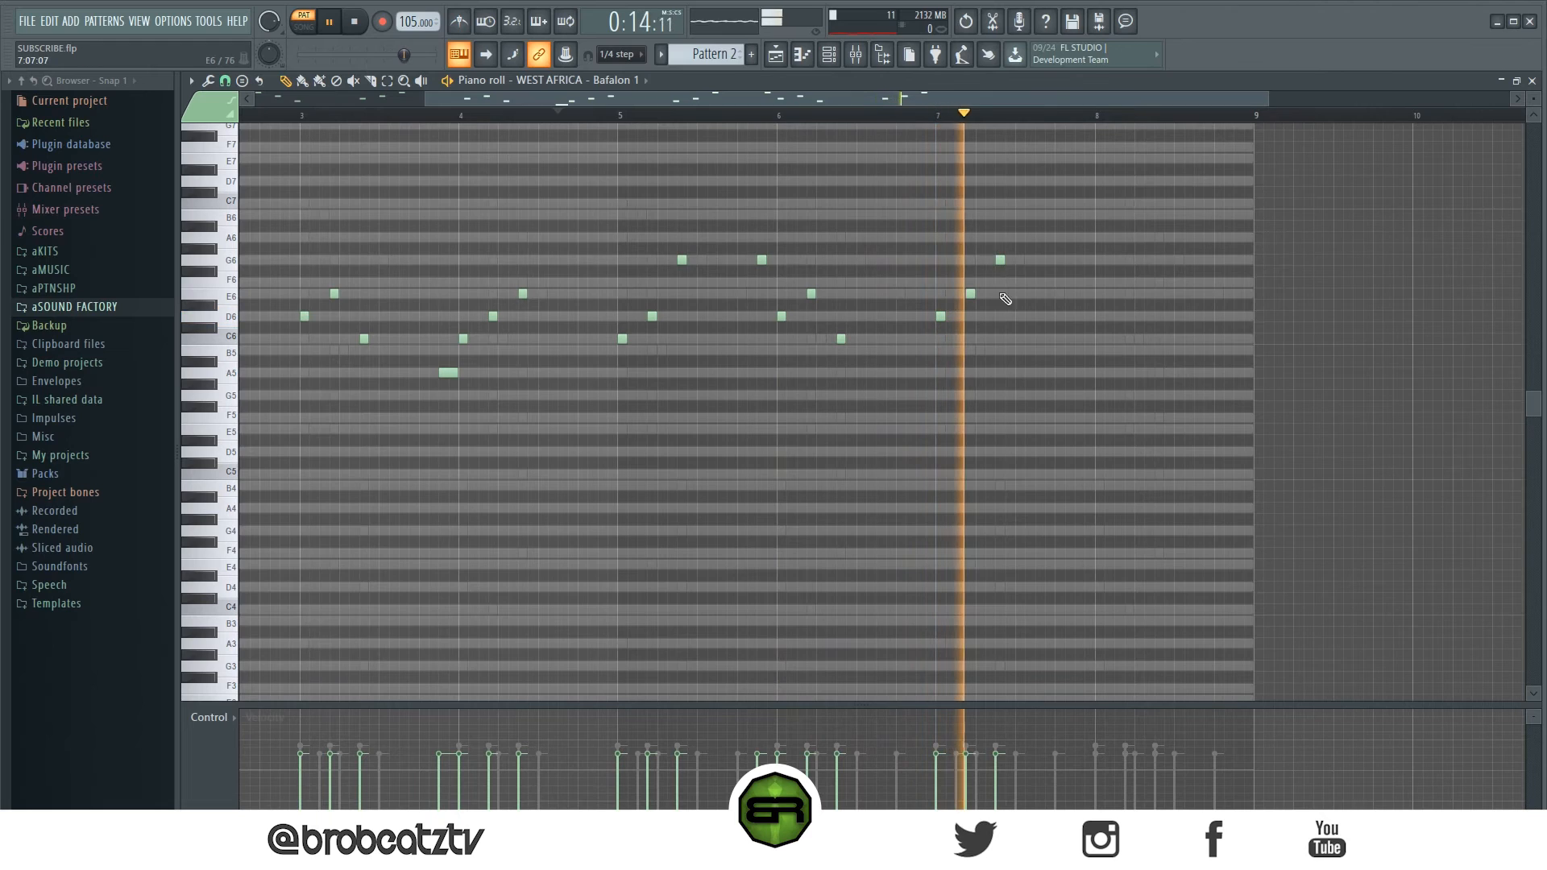
# - Add an A6 note on step 15 of bar 7 and G6, F6 and D6 on steps 1, 4 and 7 of bar 8, and play the ending
pyautogui.press('space')
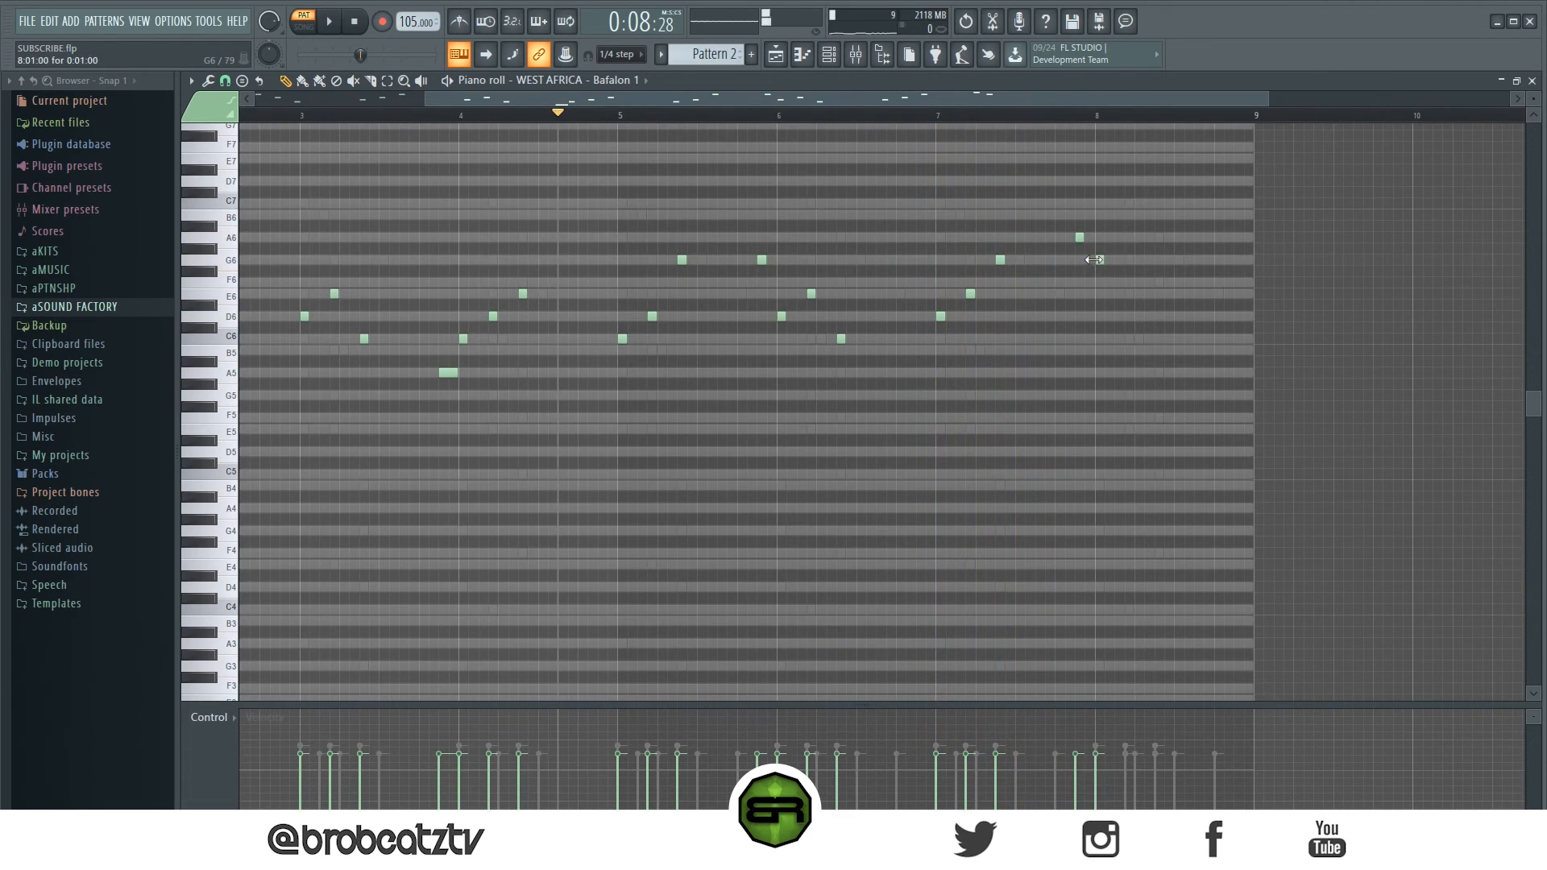
pyautogui.click(1129, 283)
pyautogui.click(1158, 317)
pyautogui.press('space')
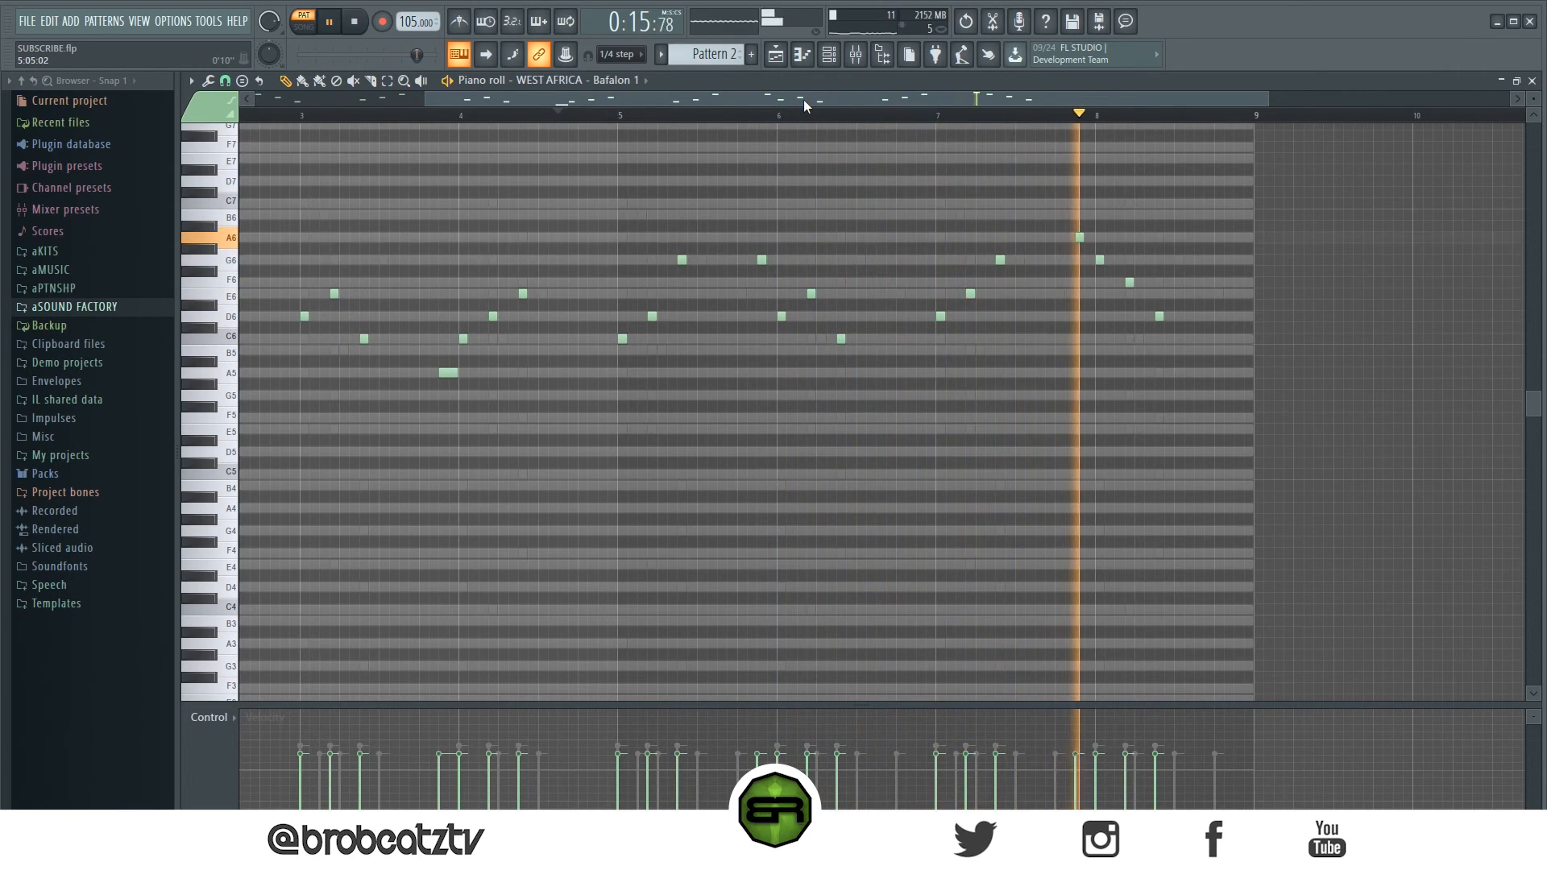
pyautogui.press('space')
# - Open the piano roll of the AGM channel
pyautogui.click(829, 54)
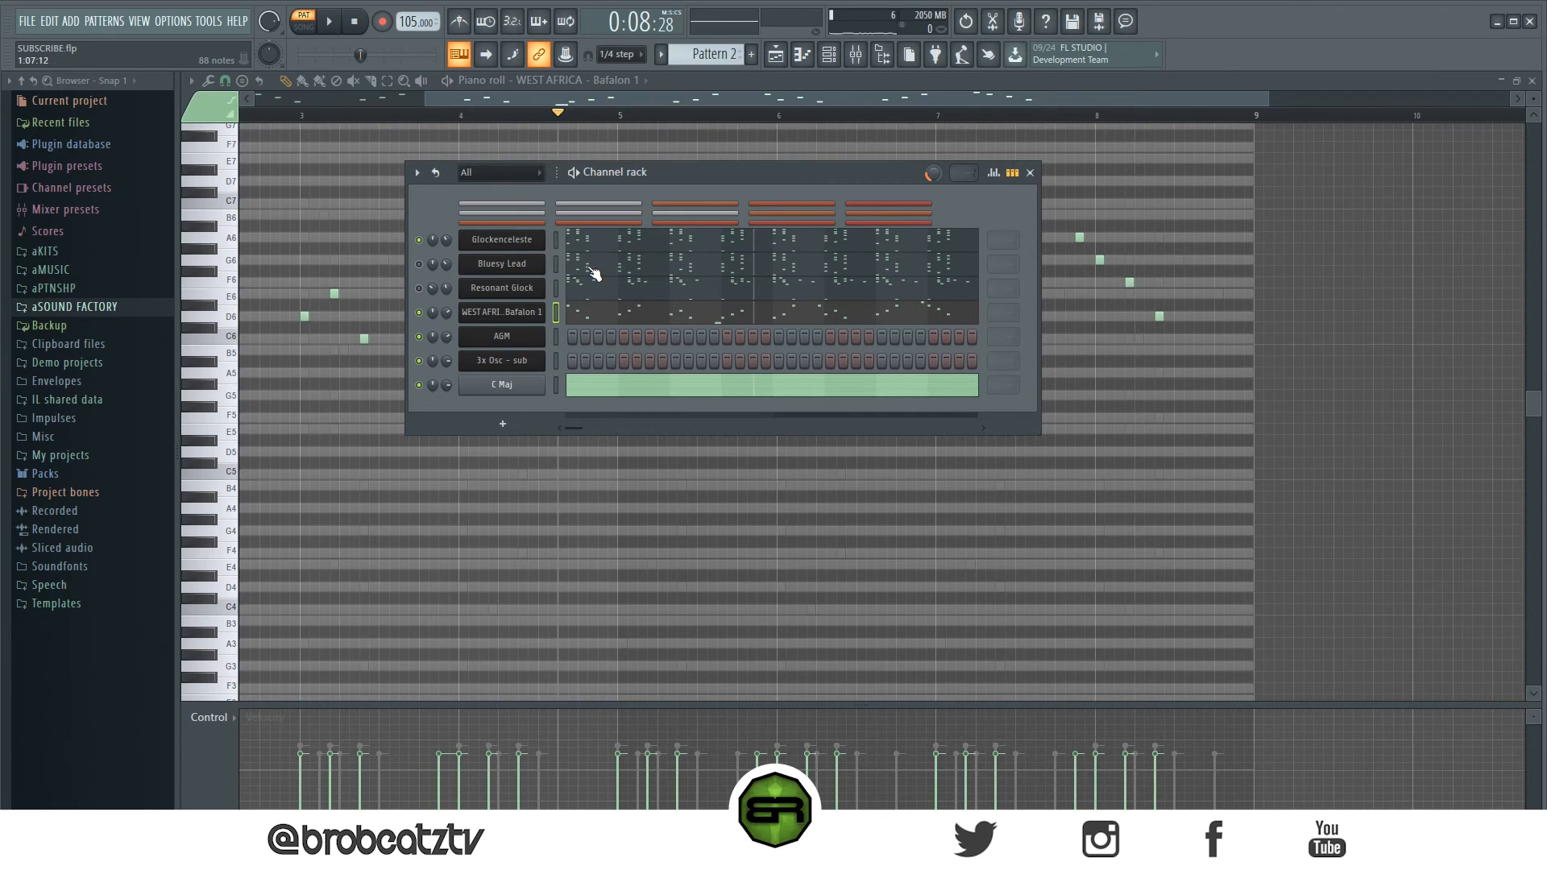
pyautogui.rightClick(519, 344)
pyautogui.click(627, 341)
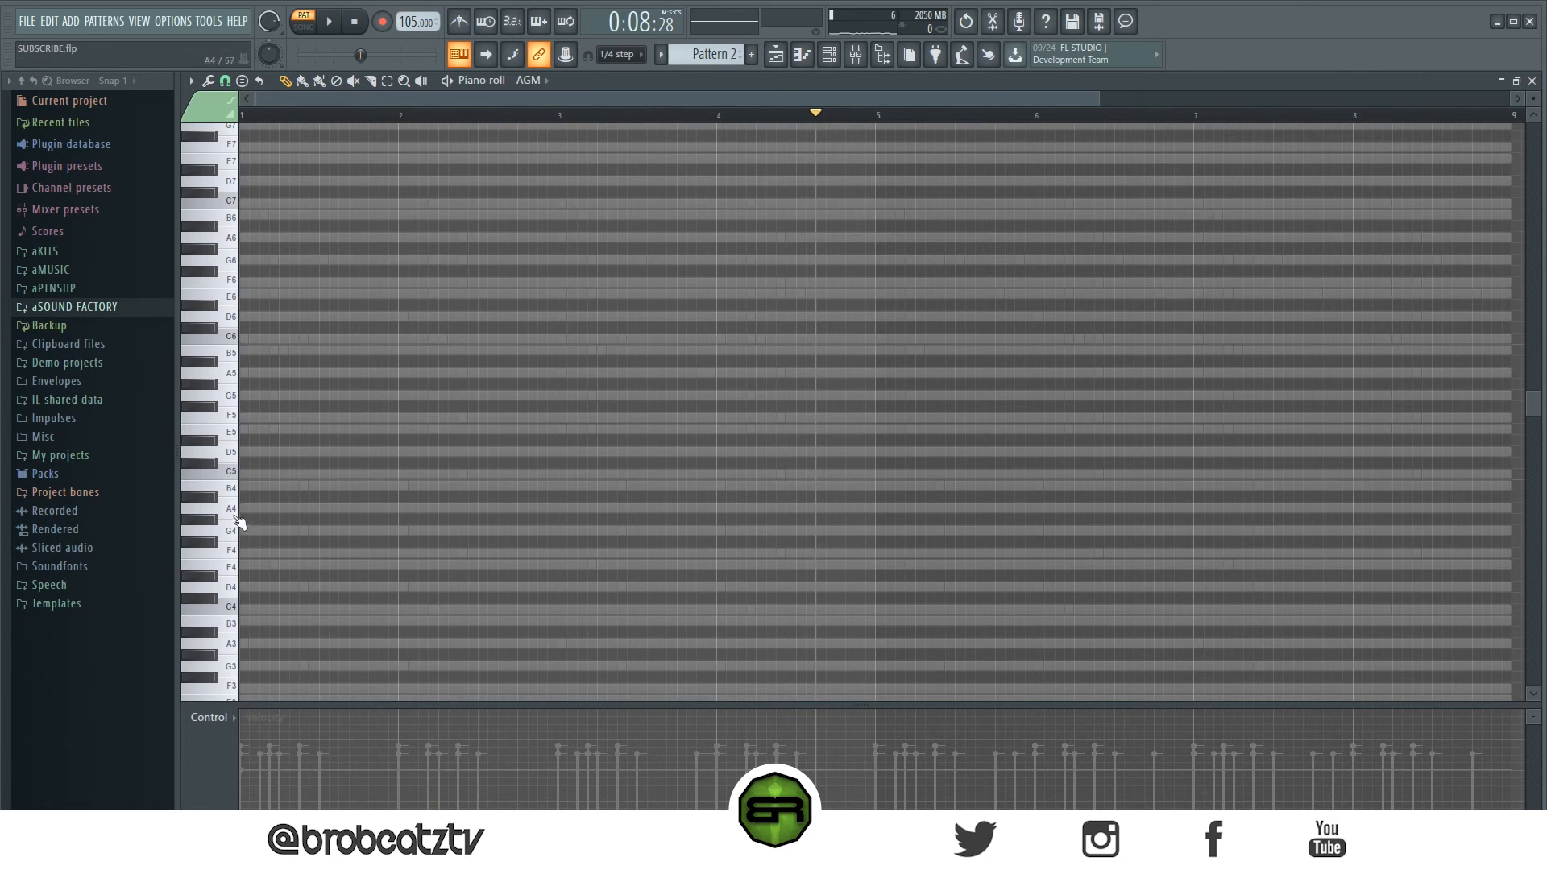
# - Draw one-bar C5, E5 and G5 notes starting on steps 1, 4 and 7 of bar 1, and play the staggered chord
pyautogui.press('space')
pyautogui.click(233, 480)
pyautogui.click(247, 473)
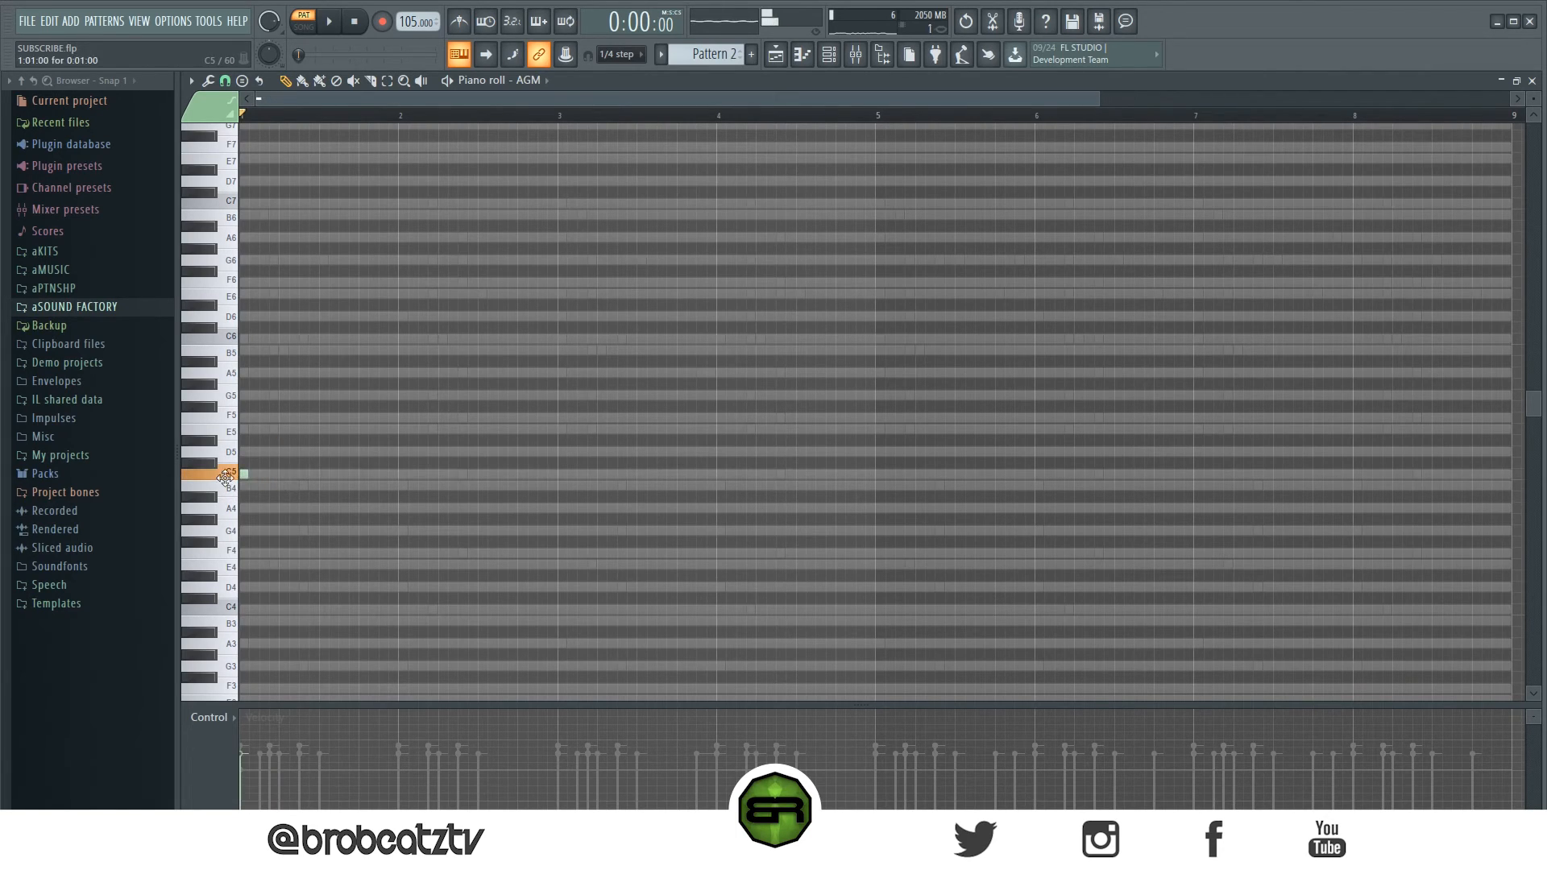
pyautogui.moveTo(249, 474); pyautogui.dragTo(385, 487)
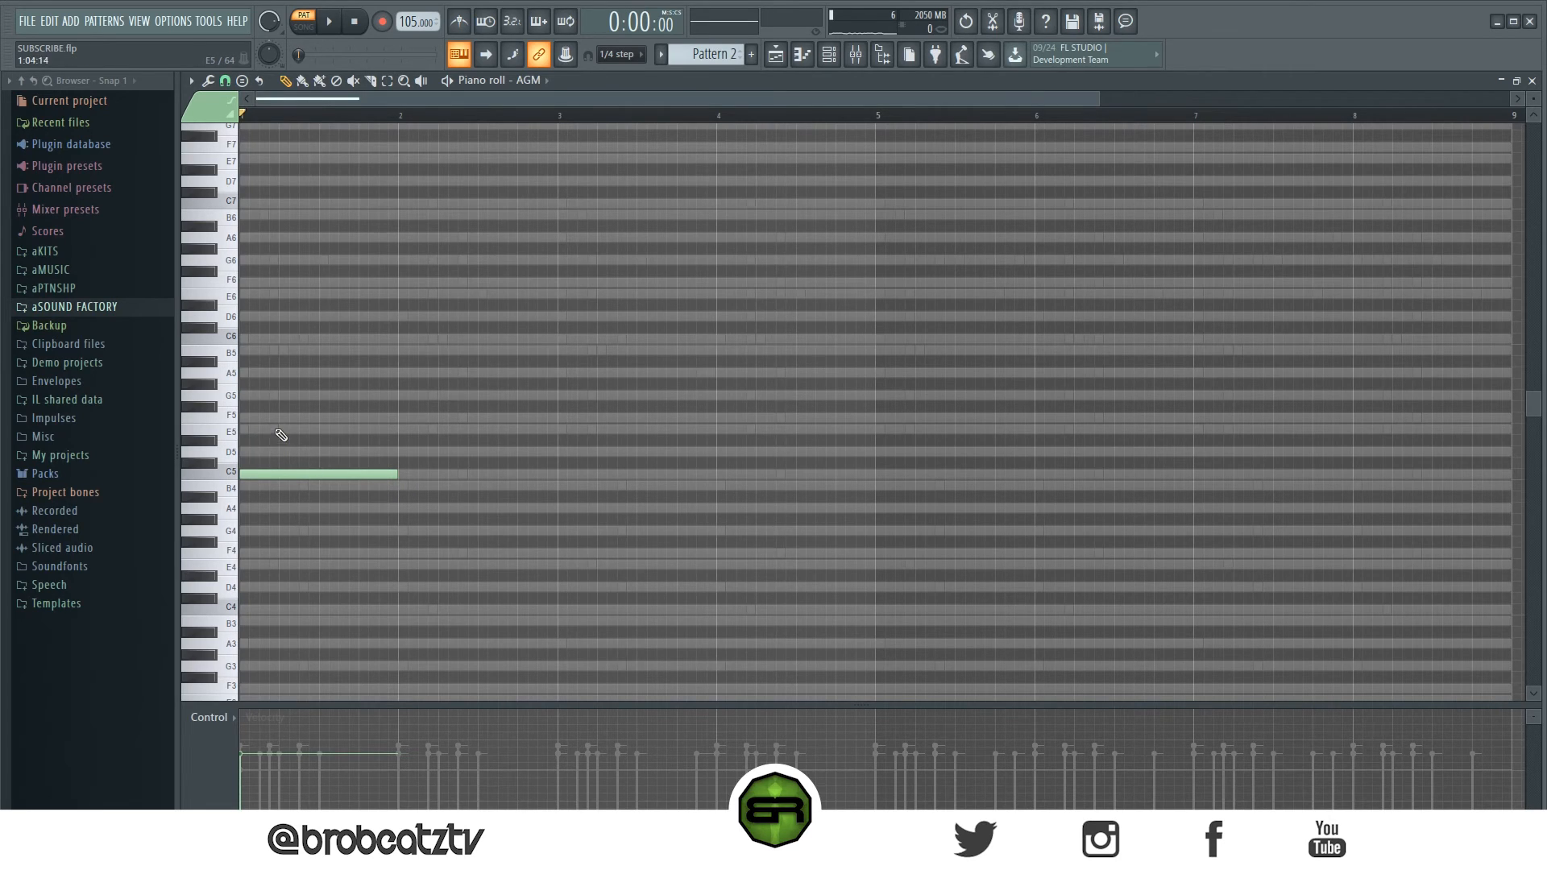
pyautogui.click(282, 430)
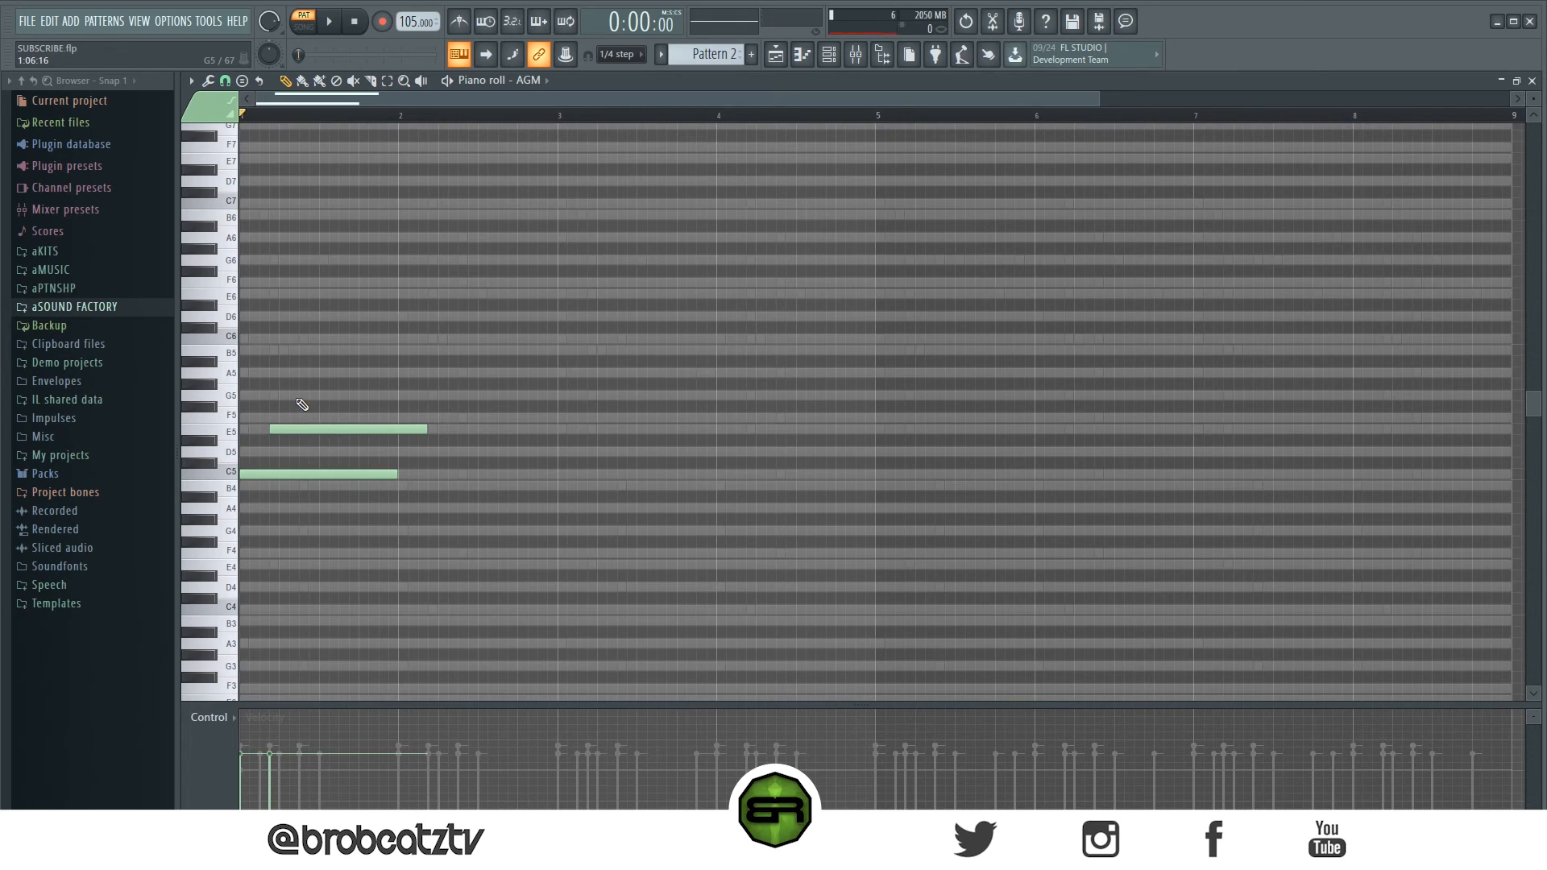
pyautogui.click(302, 399)
pyautogui.press('space')
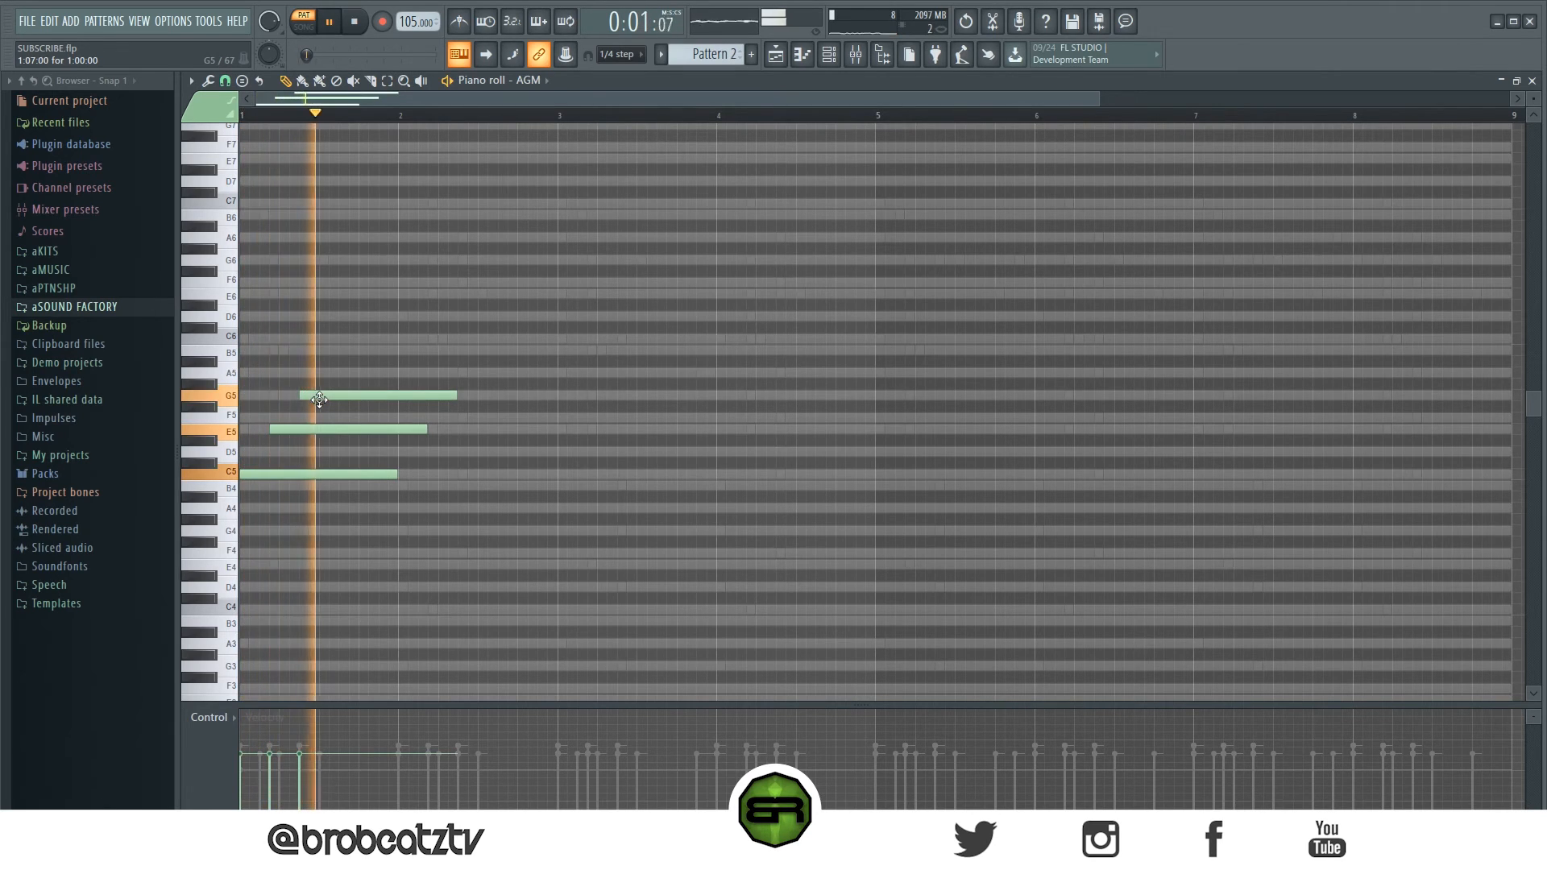
pyautogui.press('space')
pyautogui.press('space')
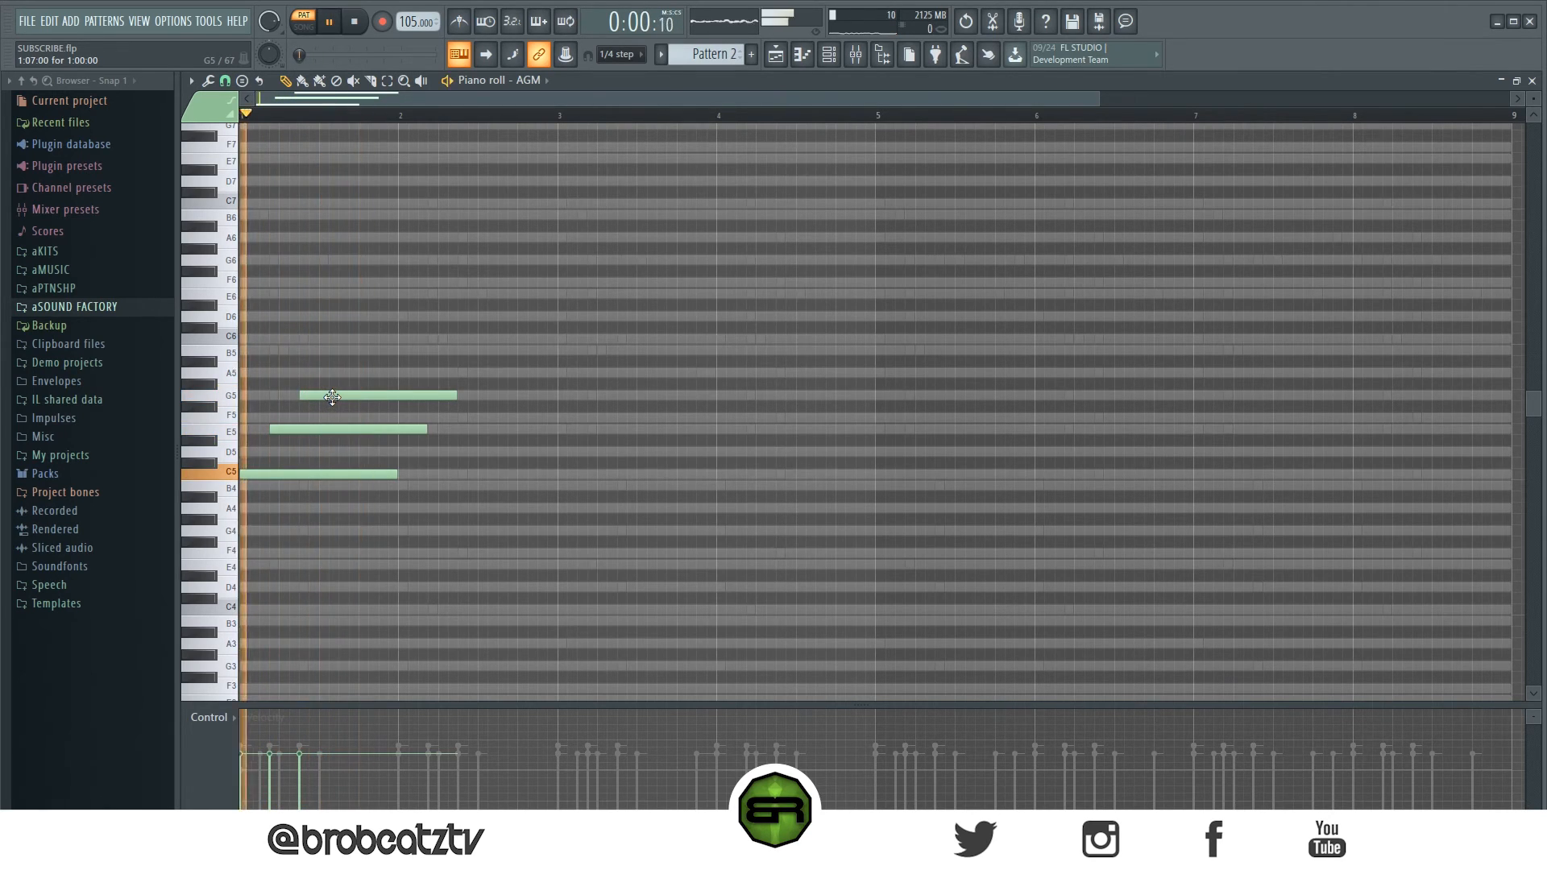
pyautogui.press('space')
# - Lower the velocity of all three AGM chord notes slightly and play them
pyautogui.hotkey('ctrl', 'a')
pyautogui.press('space')
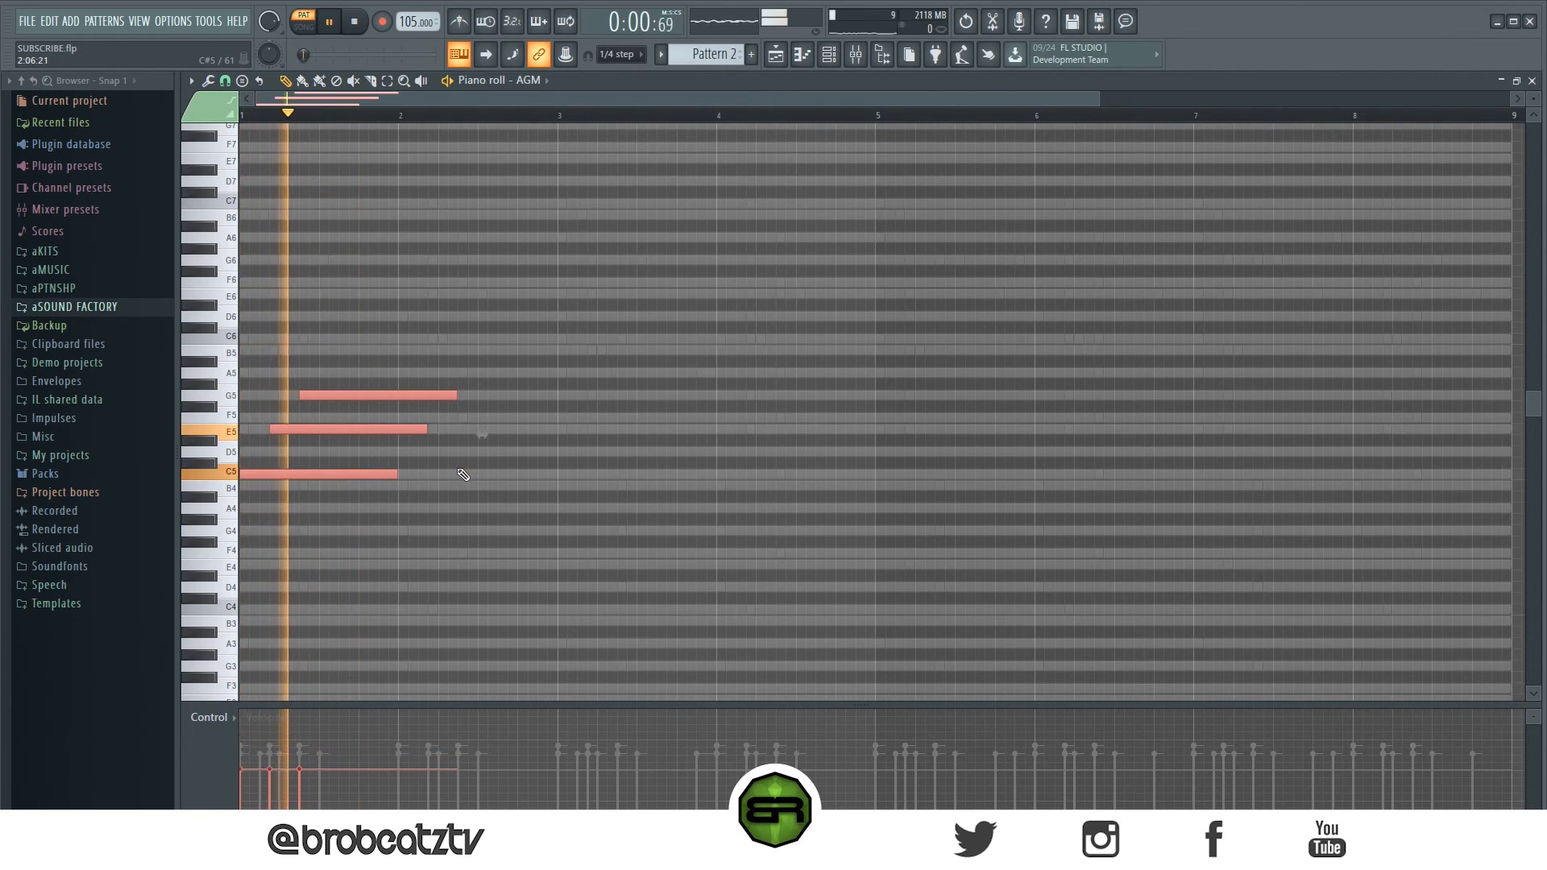
pyautogui.press('space')
# - Copy the staggered chord to bar 2 starting on A4, move its middle note to C5, and play both chords
pyautogui.moveTo(435, 345); pyautogui.dragTo(429, 500)
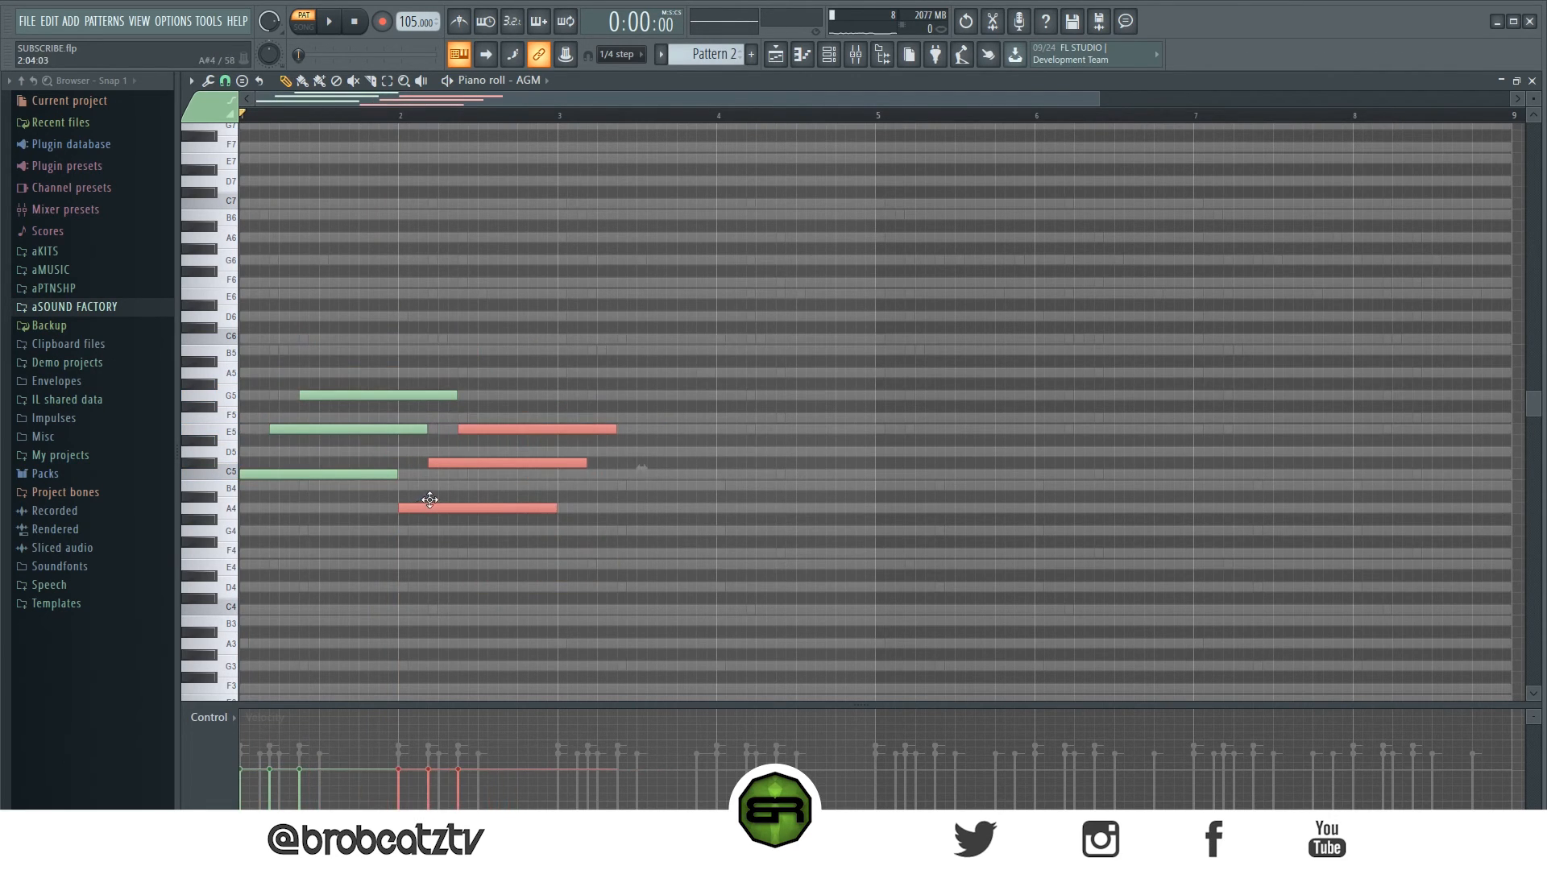
pyautogui.click(455, 554)
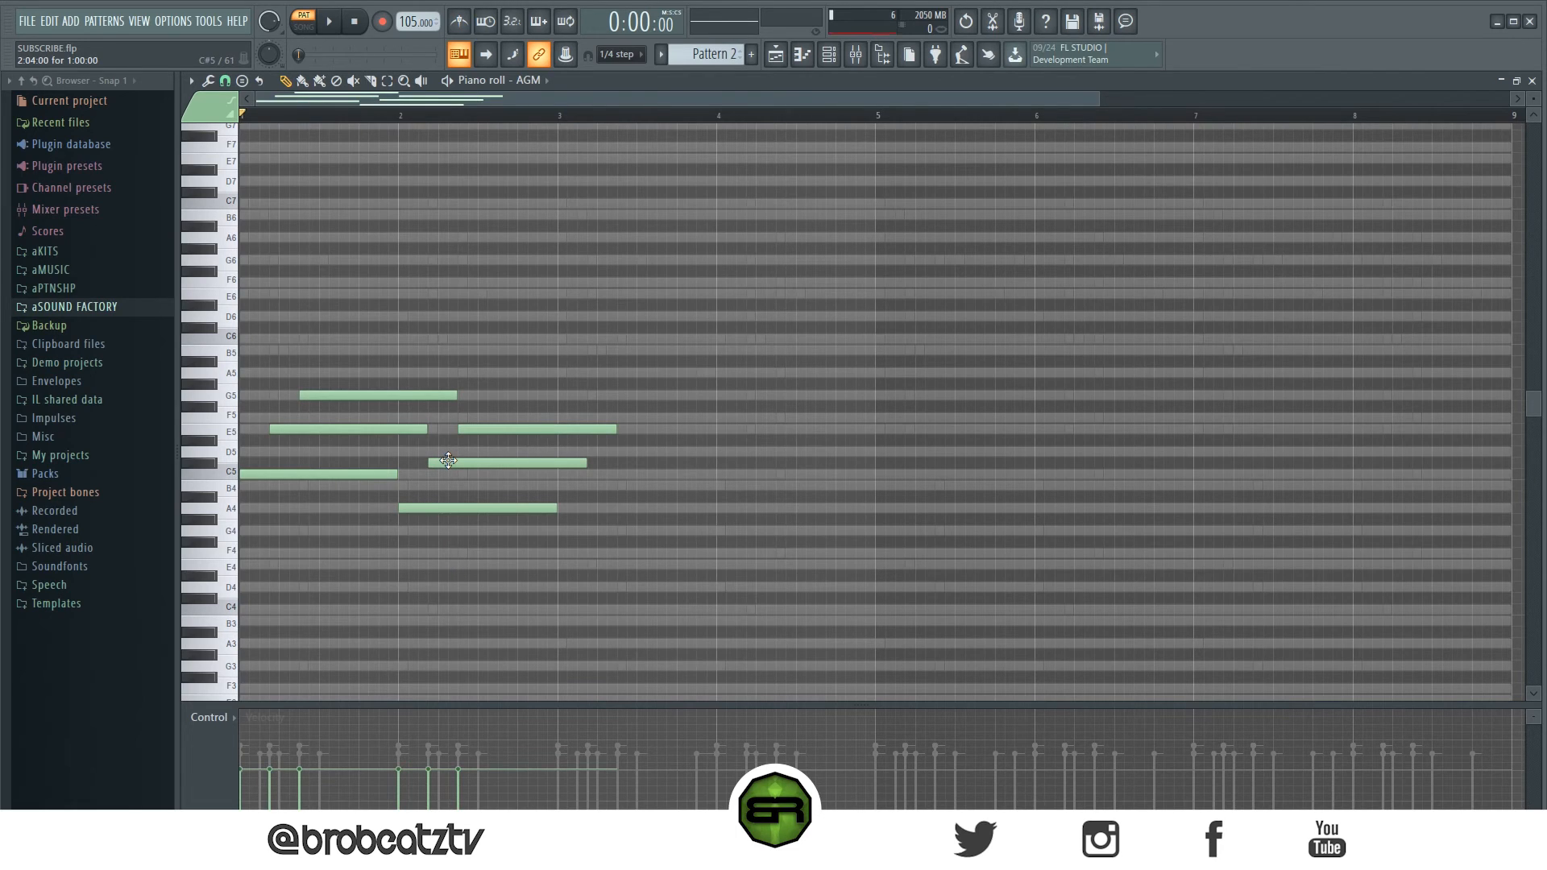
pyautogui.moveTo(448, 463); pyautogui.dragTo(447, 475)
pyautogui.press('space')
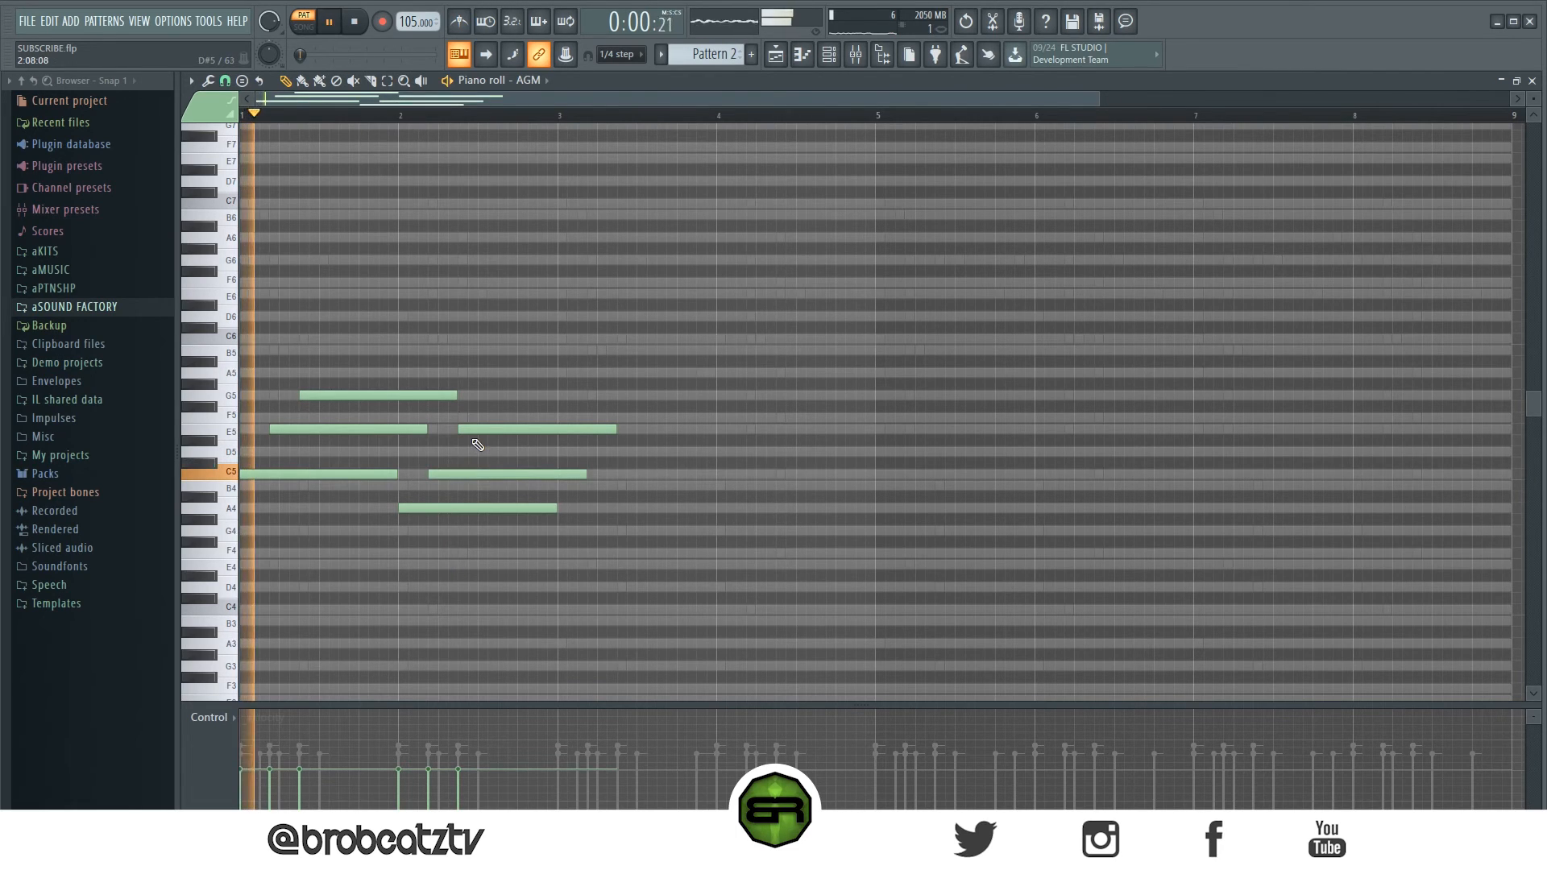
# - Lengthen the three notes of the bar 2 chord to two and a half bars each
pyautogui.moveTo(594, 369); pyautogui.dragTo(555, 528)
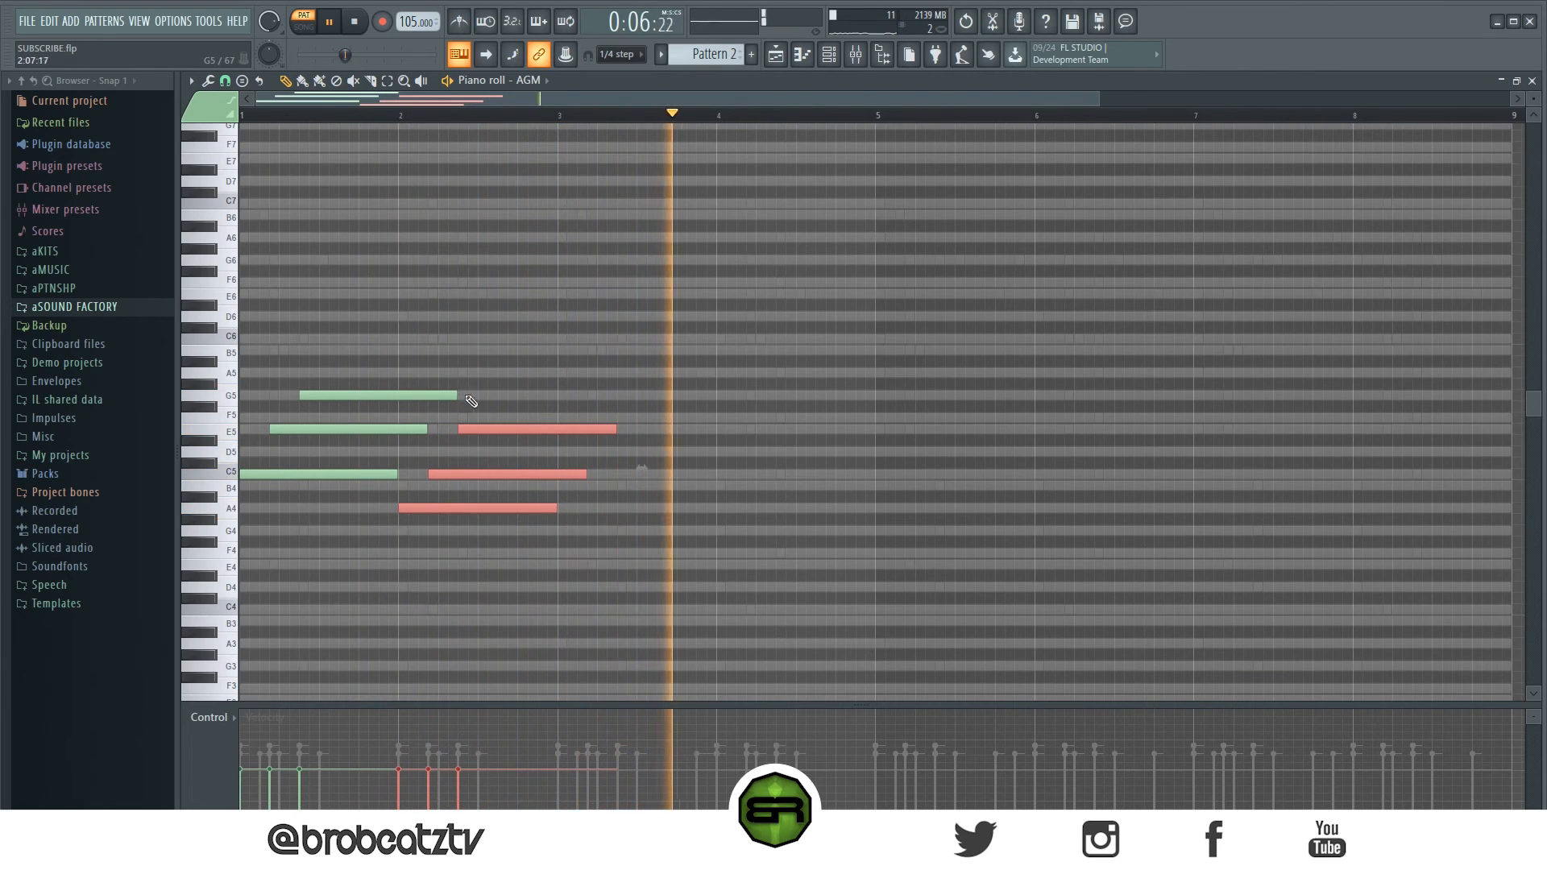
pyautogui.moveTo(607, 433); pyautogui.dragTo(844, 433)
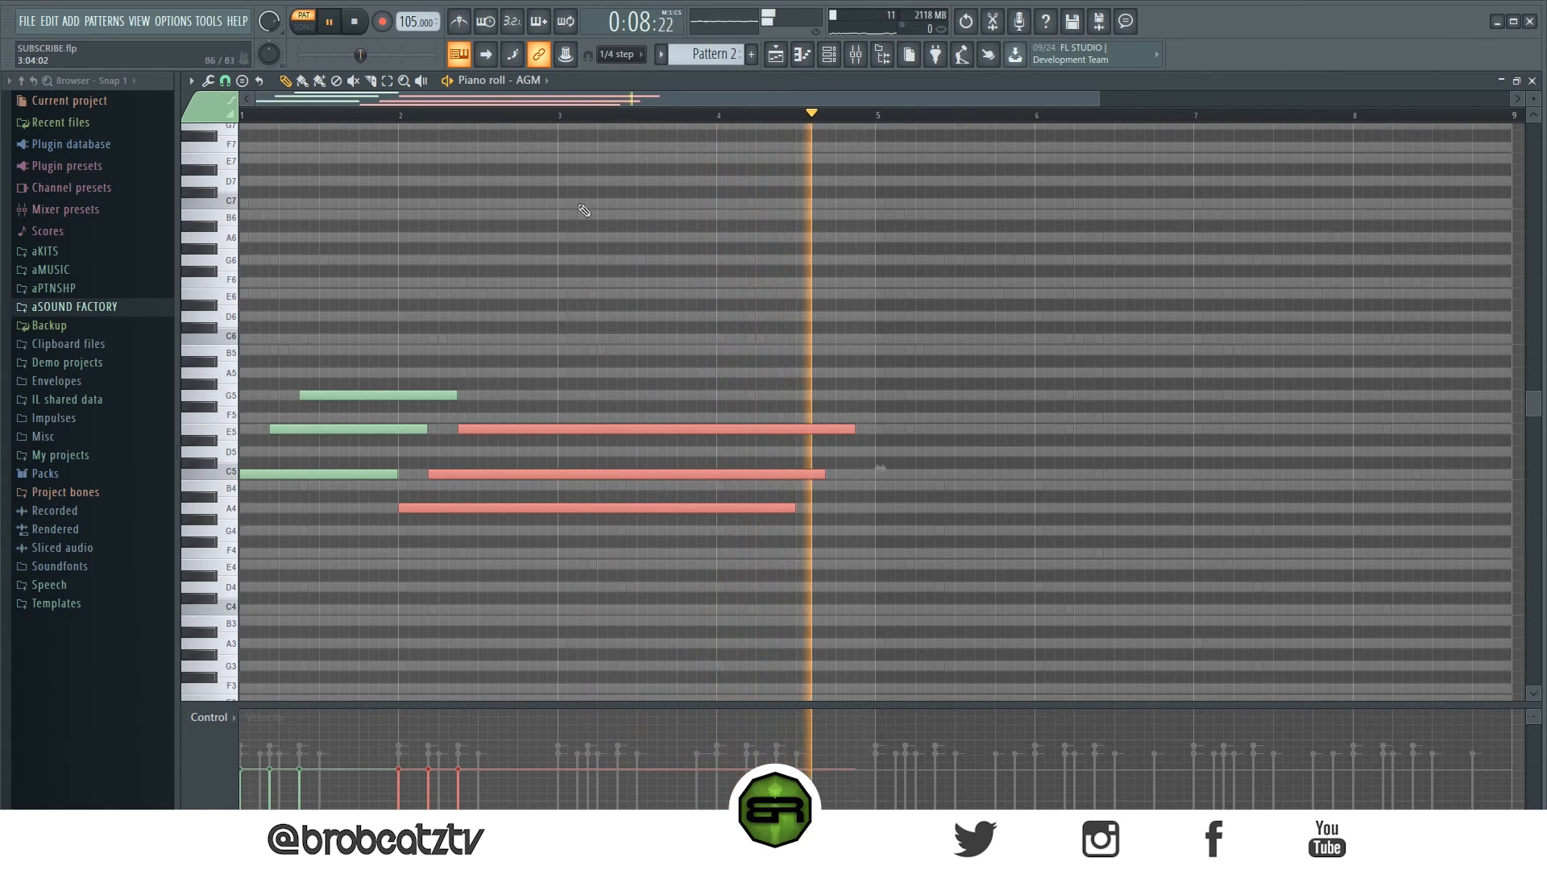
pyautogui.keyDown('ctrl'); pyautogui.rightClick(576, 130); pyautogui.keyUp('ctrl')
pyautogui.press('space')
# - Duplicate the four-bar AGM chord progression into bars 5 to 8
pyautogui.hotkey('ctrl', 'a')
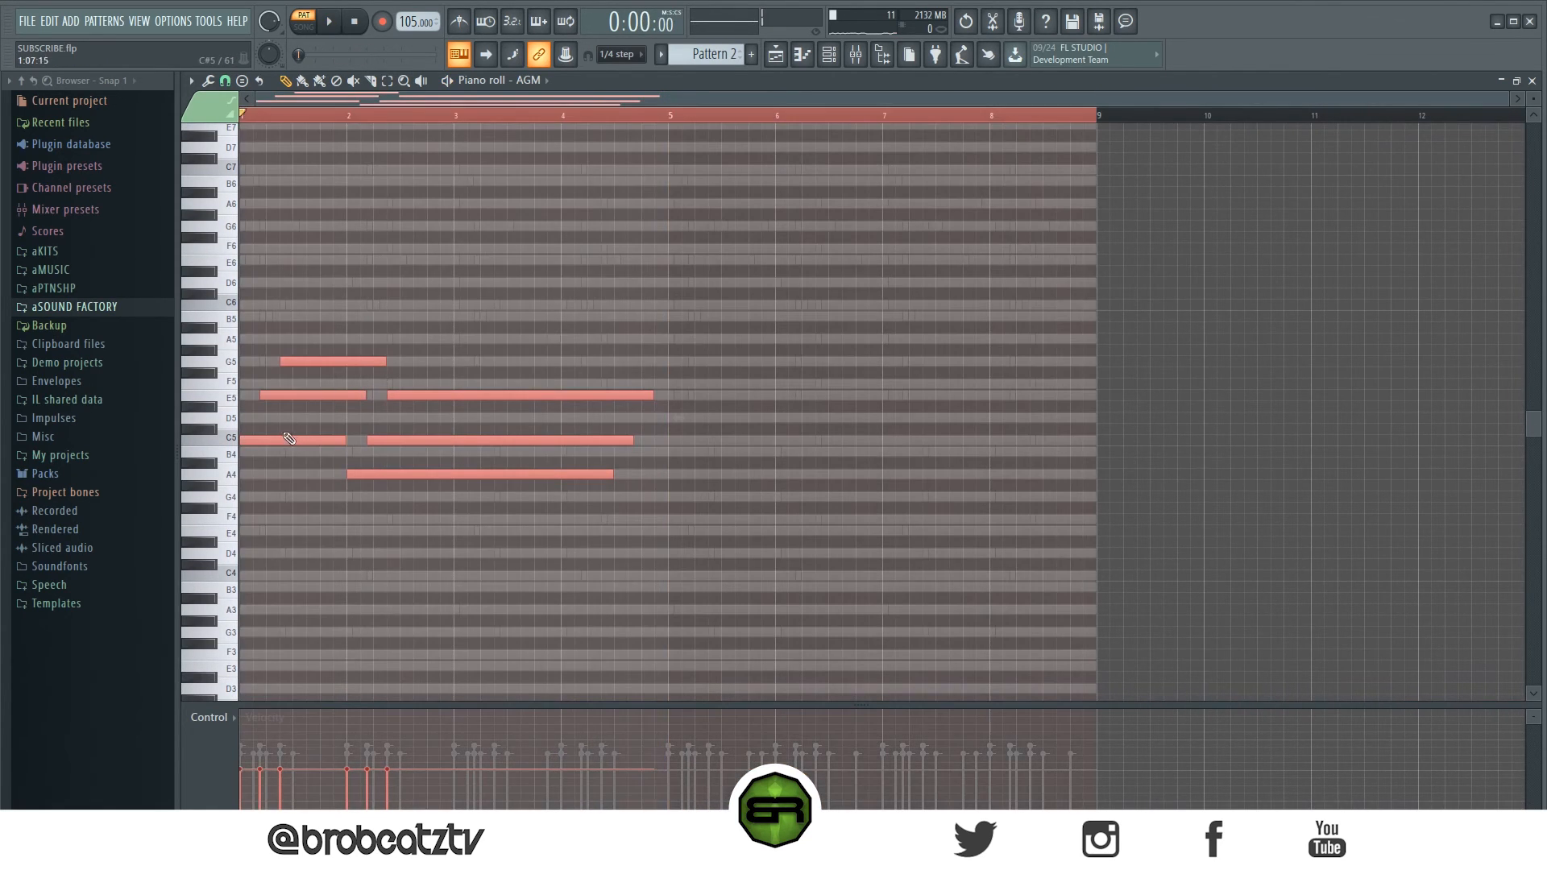
pyautogui.moveTo(274, 435); pyautogui.dragTo(698, 449)
pyautogui.keyDown('ctrl'); pyautogui.click(643, 313); pyautogui.keyUp('ctrl')
pyautogui.moveTo(379, 332); pyautogui.dragTo(644, 522)
pyautogui.keyDown('ctrl'); pyautogui.click(636, 629); pyautogui.keyUp('ctrl')
# - Lower the velocity of all AGM notes further and play the pattern from the start
pyautogui.hotkey('ctrl', 'a')
pyautogui.scroll(-4, 596, 396)
pyautogui.keyDown('ctrl'); pyautogui.click(647, 260); pyautogui.keyUp('ctrl')
pyautogui.press('space')
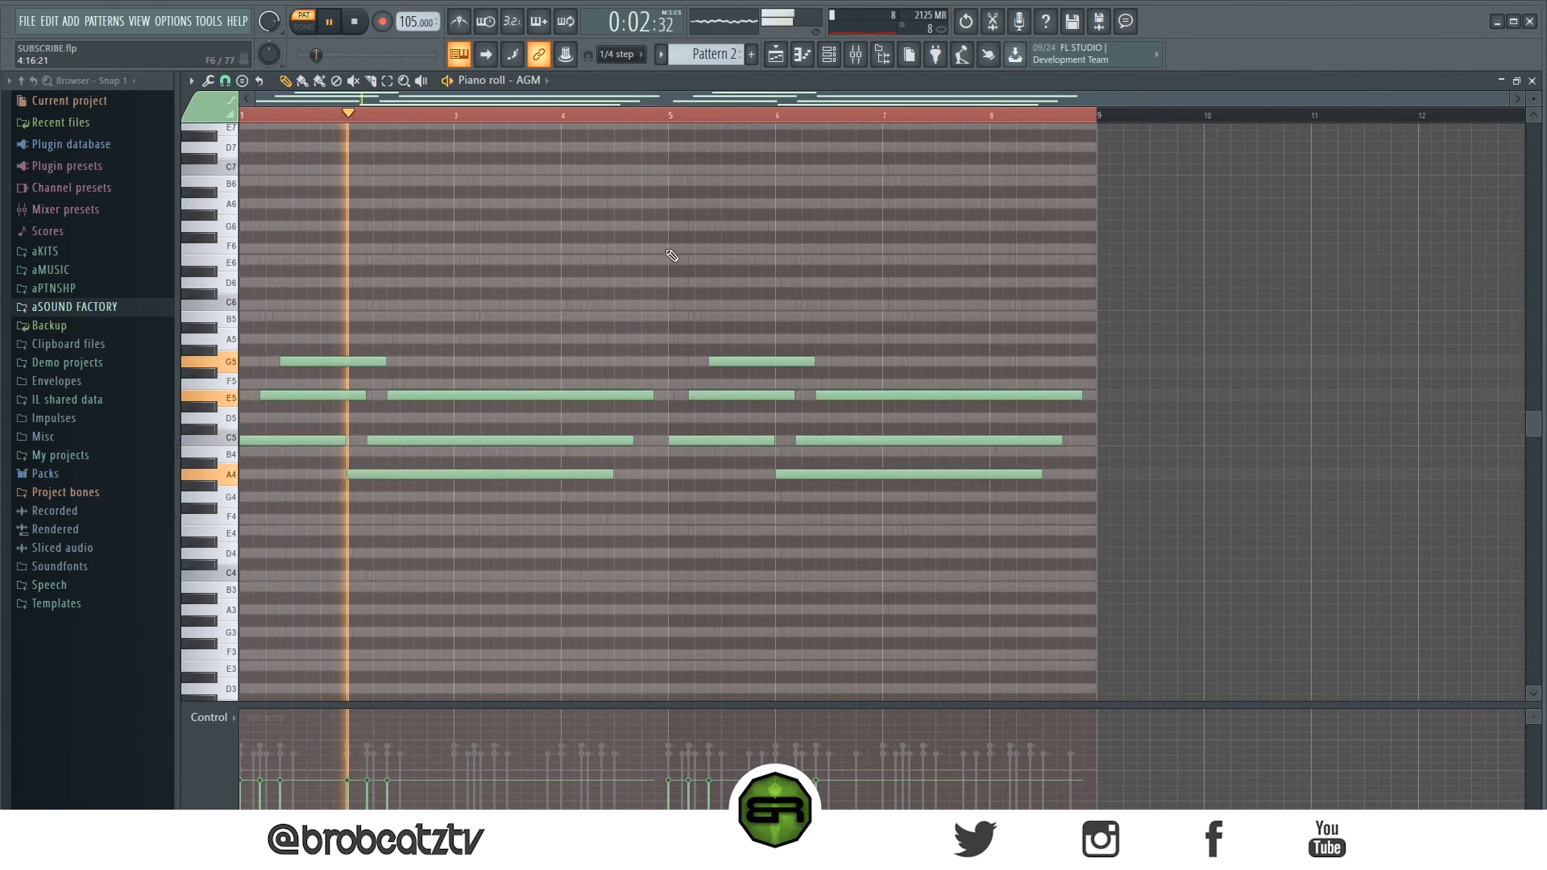
# - Raise the velocity of all AGM notes by a small amount and select the C5 notes at the start of bars 1 and 5
pyautogui.hotkey('ctrl', 'a')
pyautogui.scroll(1, 670, 255)
pyautogui.keyDown('ctrl'); pyautogui.click(599, 280); pyautogui.keyUp('ctrl')
pyautogui.keyDown('ctrl'); pyautogui.keyDown('shift'); pyautogui.click(716, 440); pyautogui.keyUp('shift'); pyautogui.keyUp('ctrl')
pyautogui.keyDown('ctrl'); pyautogui.keyDown('shift'); pyautogui.click(315, 441); pyautogui.keyUp('shift'); pyautogui.keyUp('ctrl')
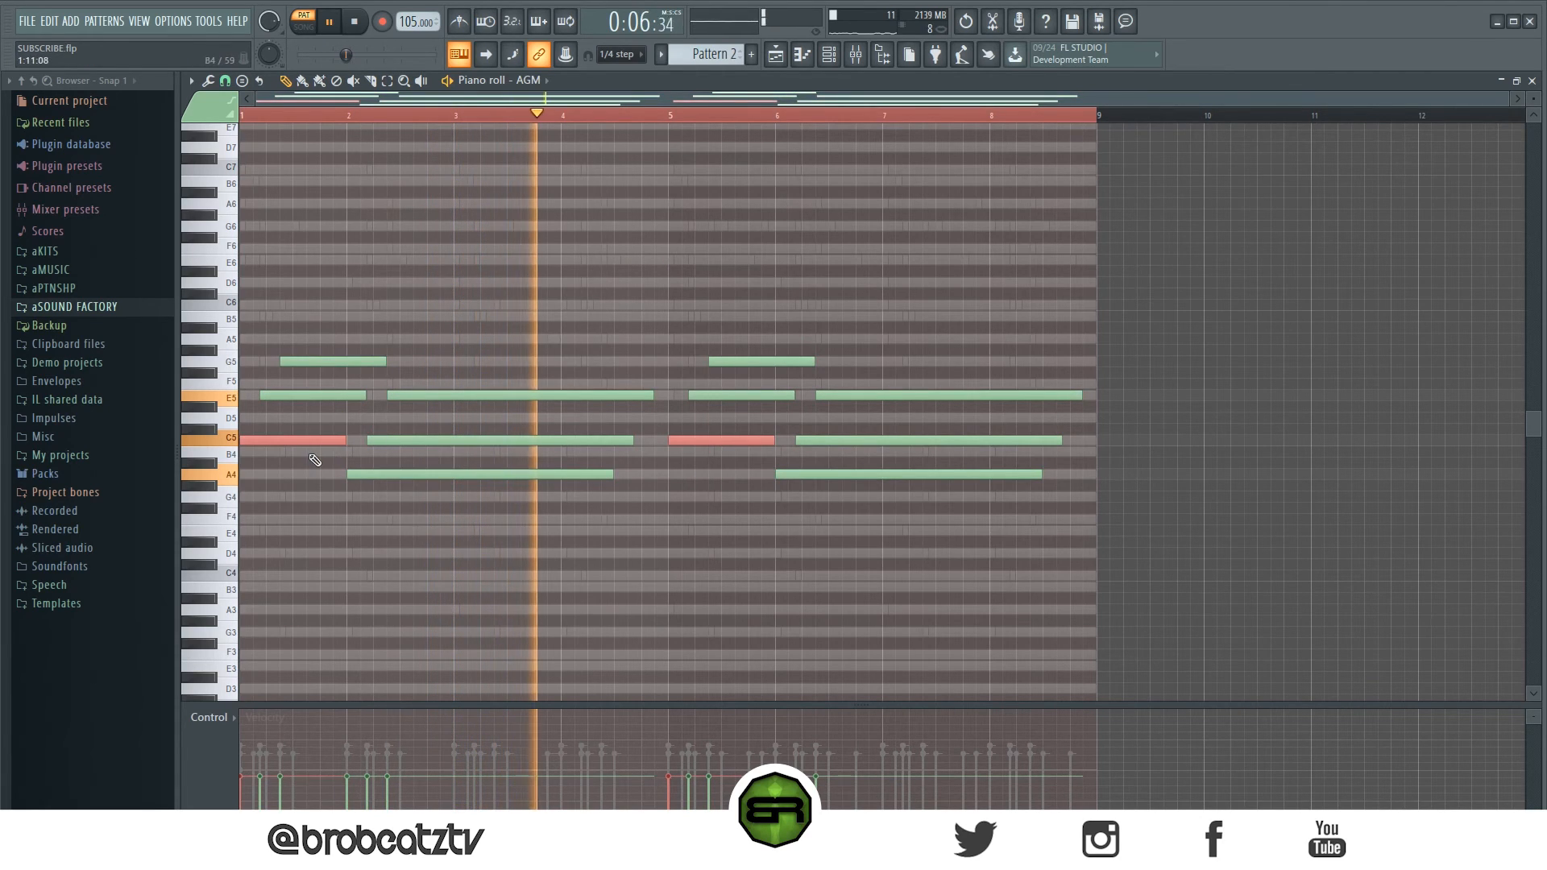
pyautogui.press('space')
# - Open the piano roll of the 3x Osc - sub channel and set the time selection to bars 5 to 8
pyautogui.press('F6')
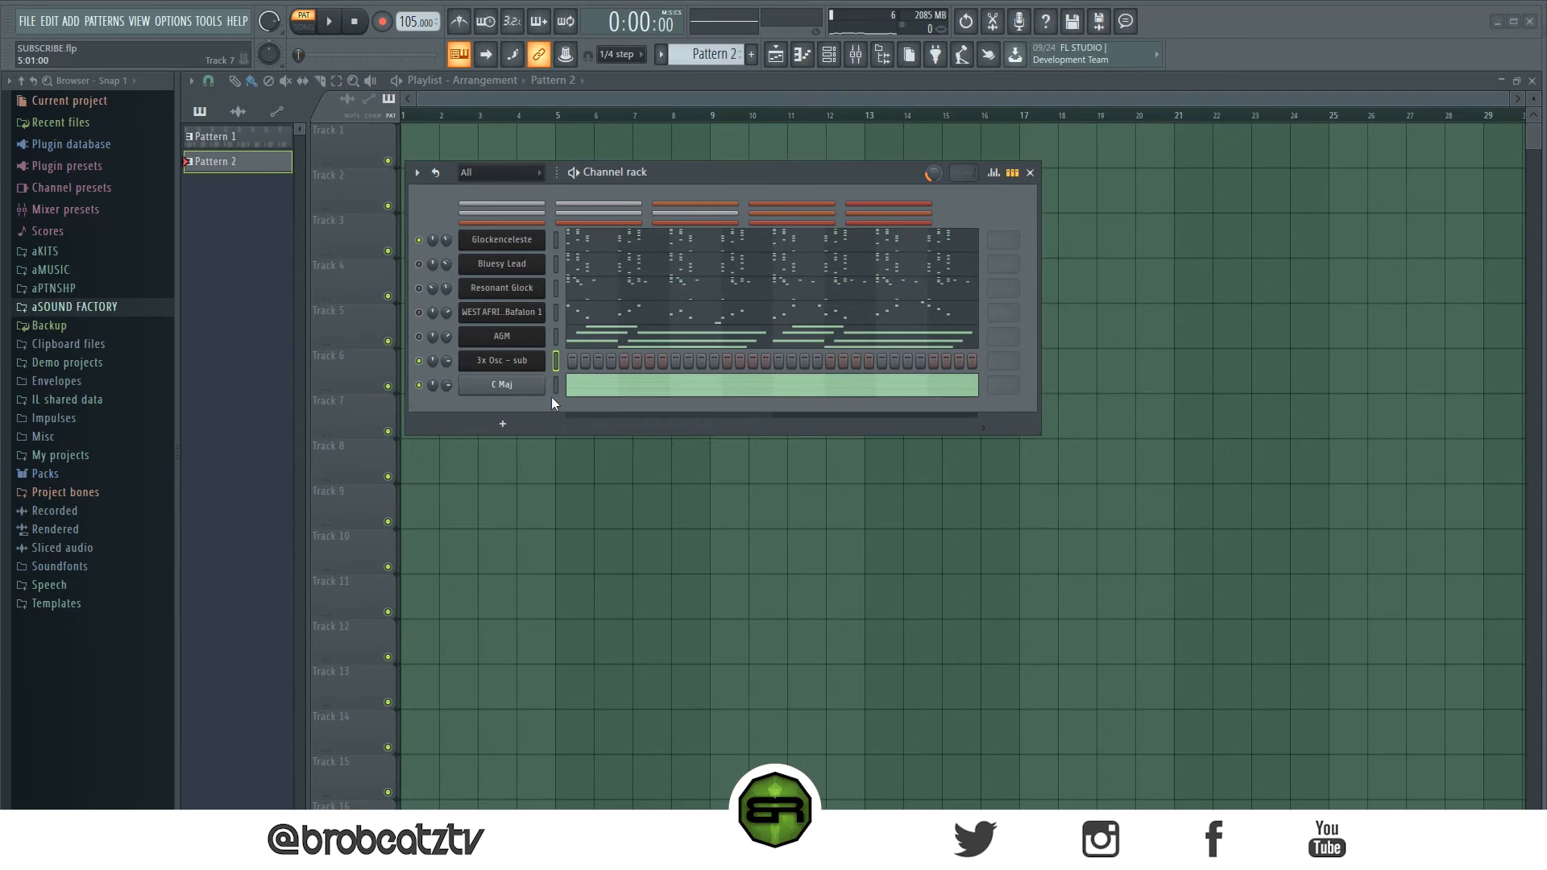
pyautogui.rightClick(535, 361)
pyautogui.click(574, 360)
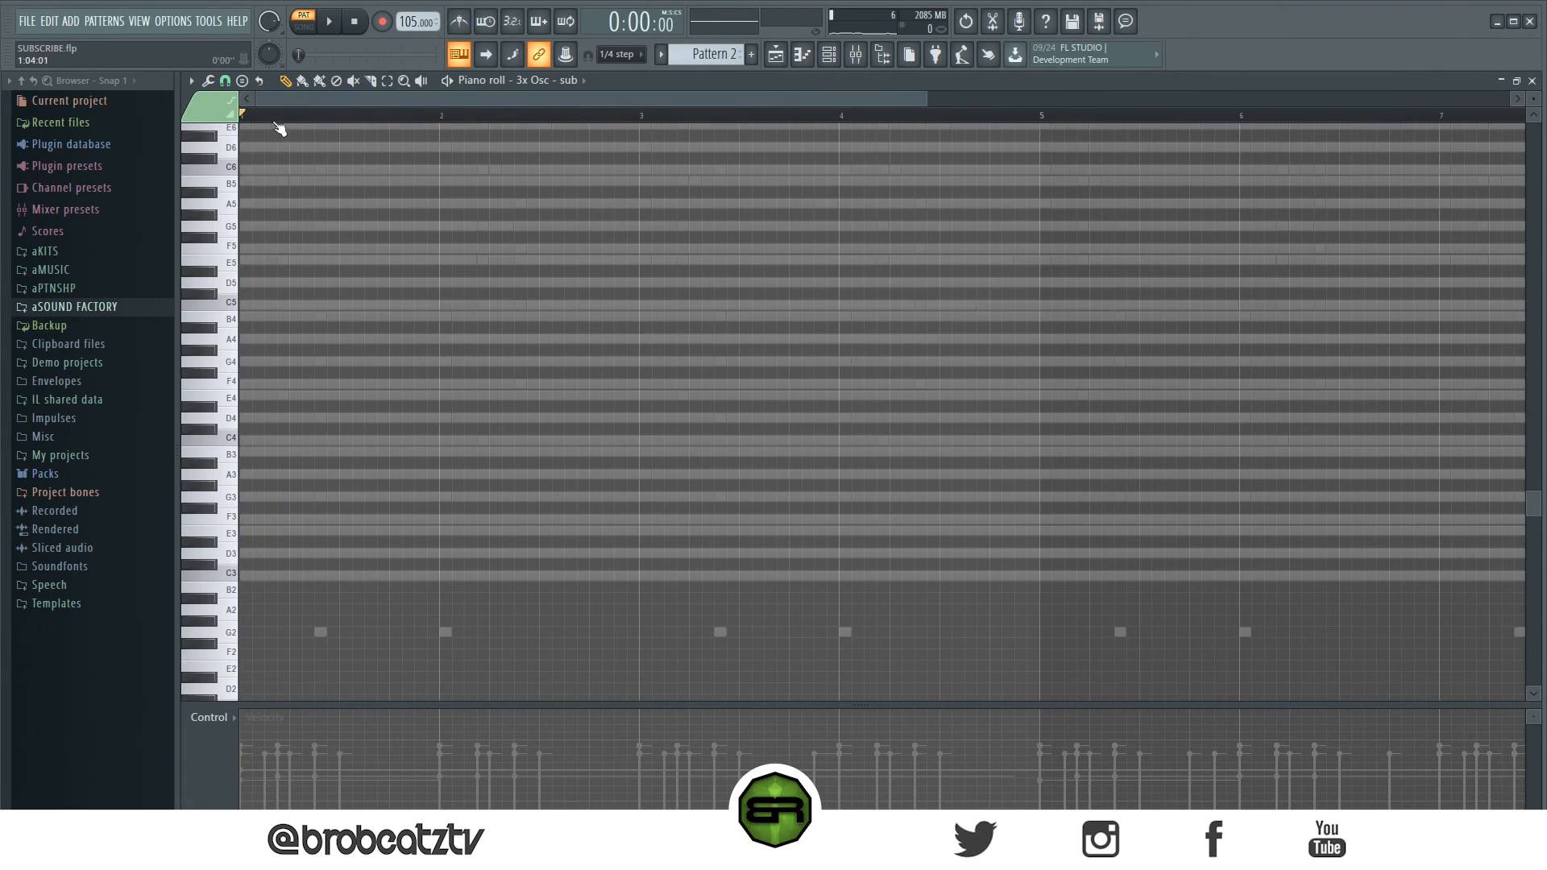
pyautogui.moveTo(401, 94); pyautogui.dragTo(617, 95)
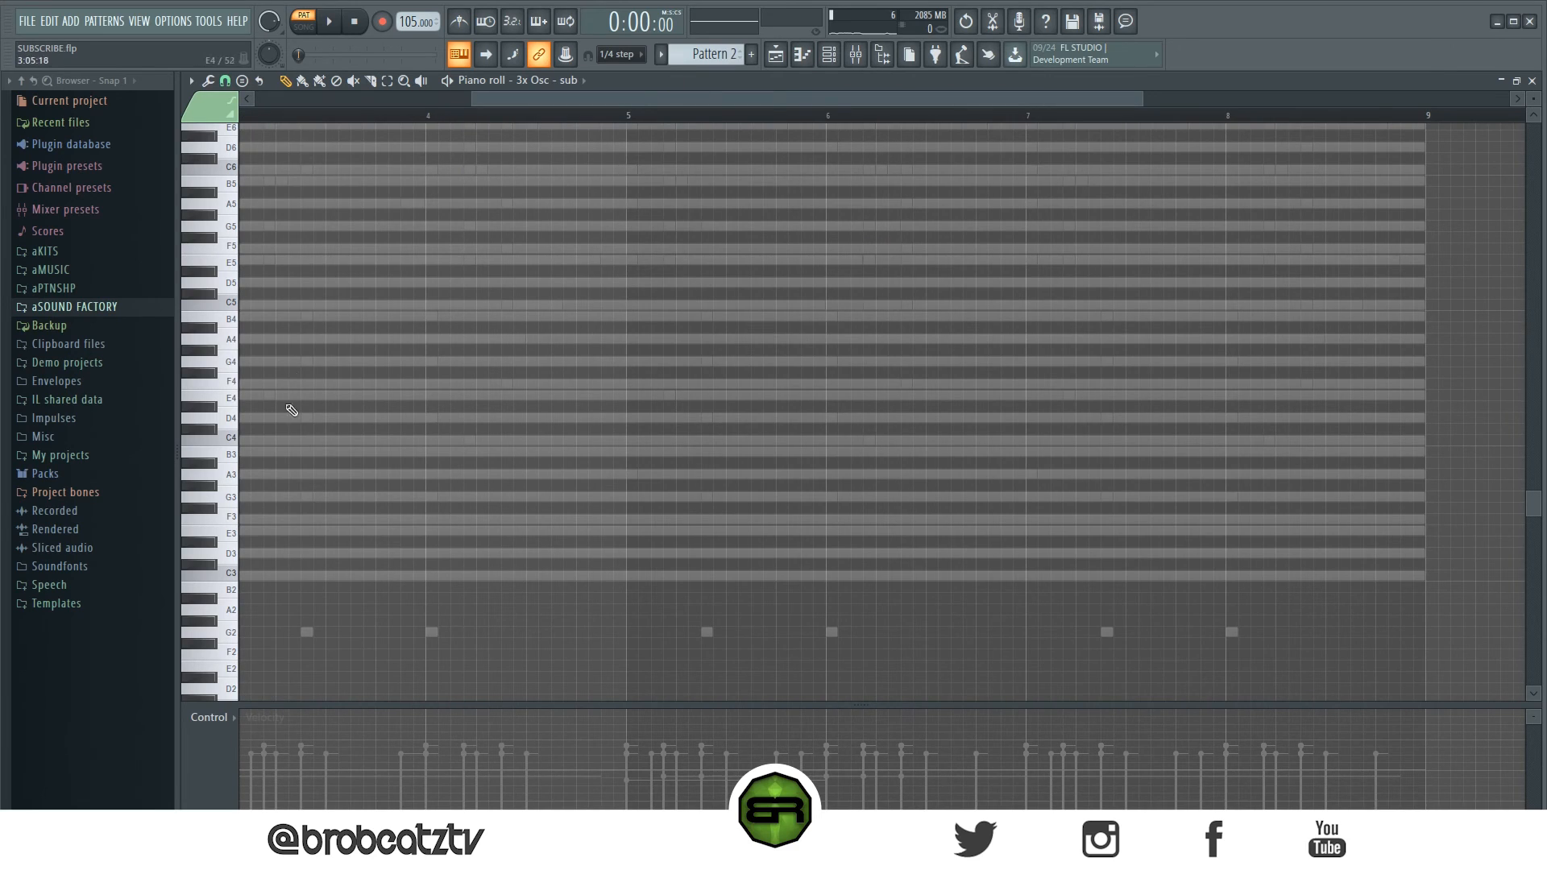
pyautogui.moveTo(626, 113); pyautogui.dragTo(1422, 215)
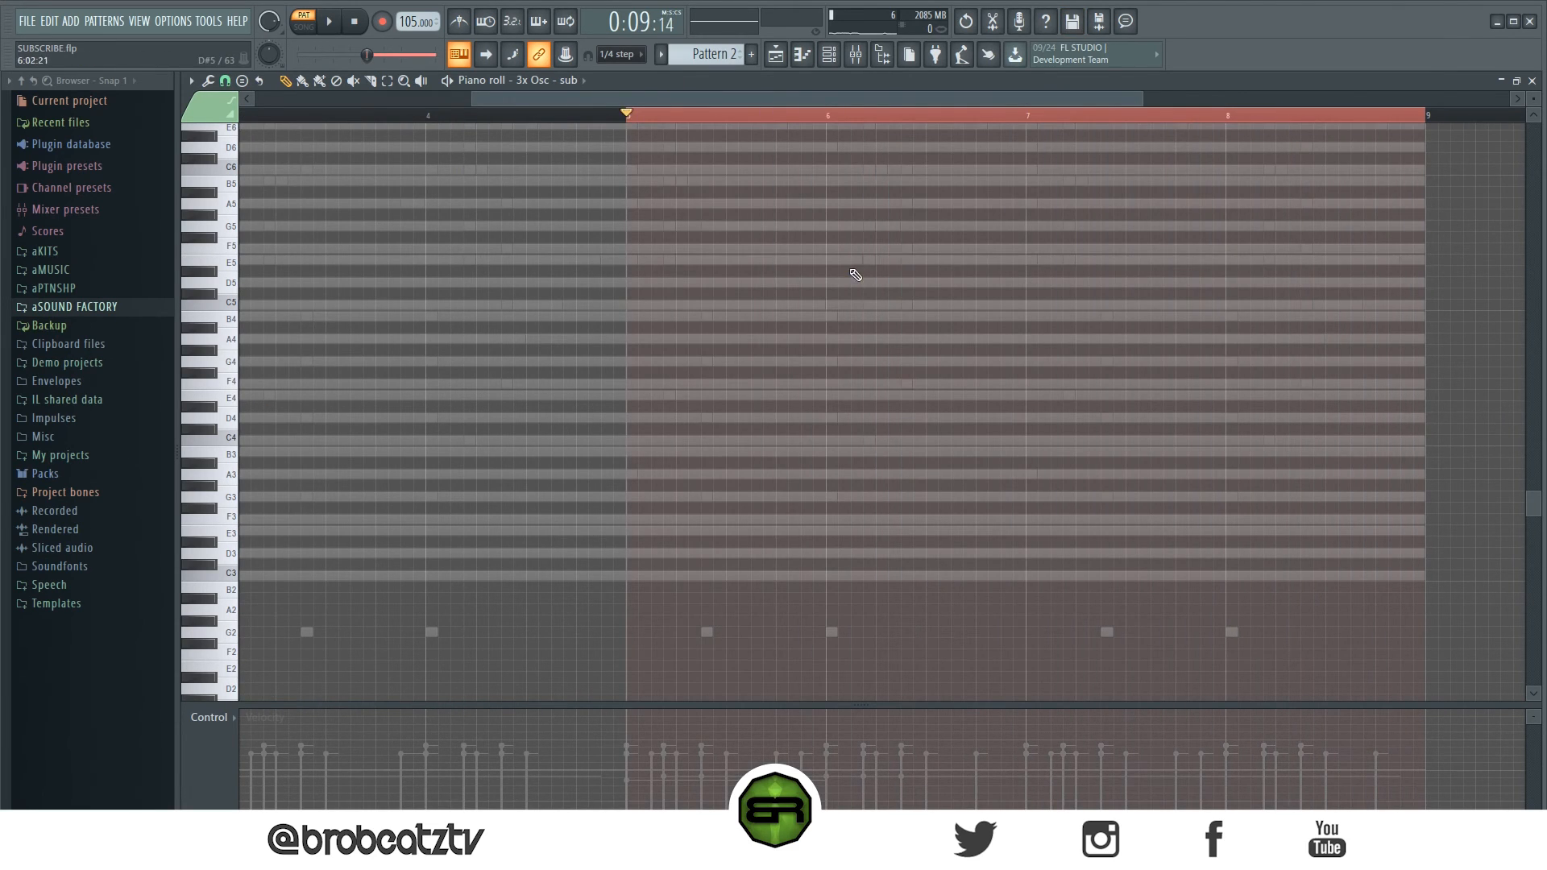
pyautogui.moveTo(680, 100); pyautogui.dragTo(798, 121)
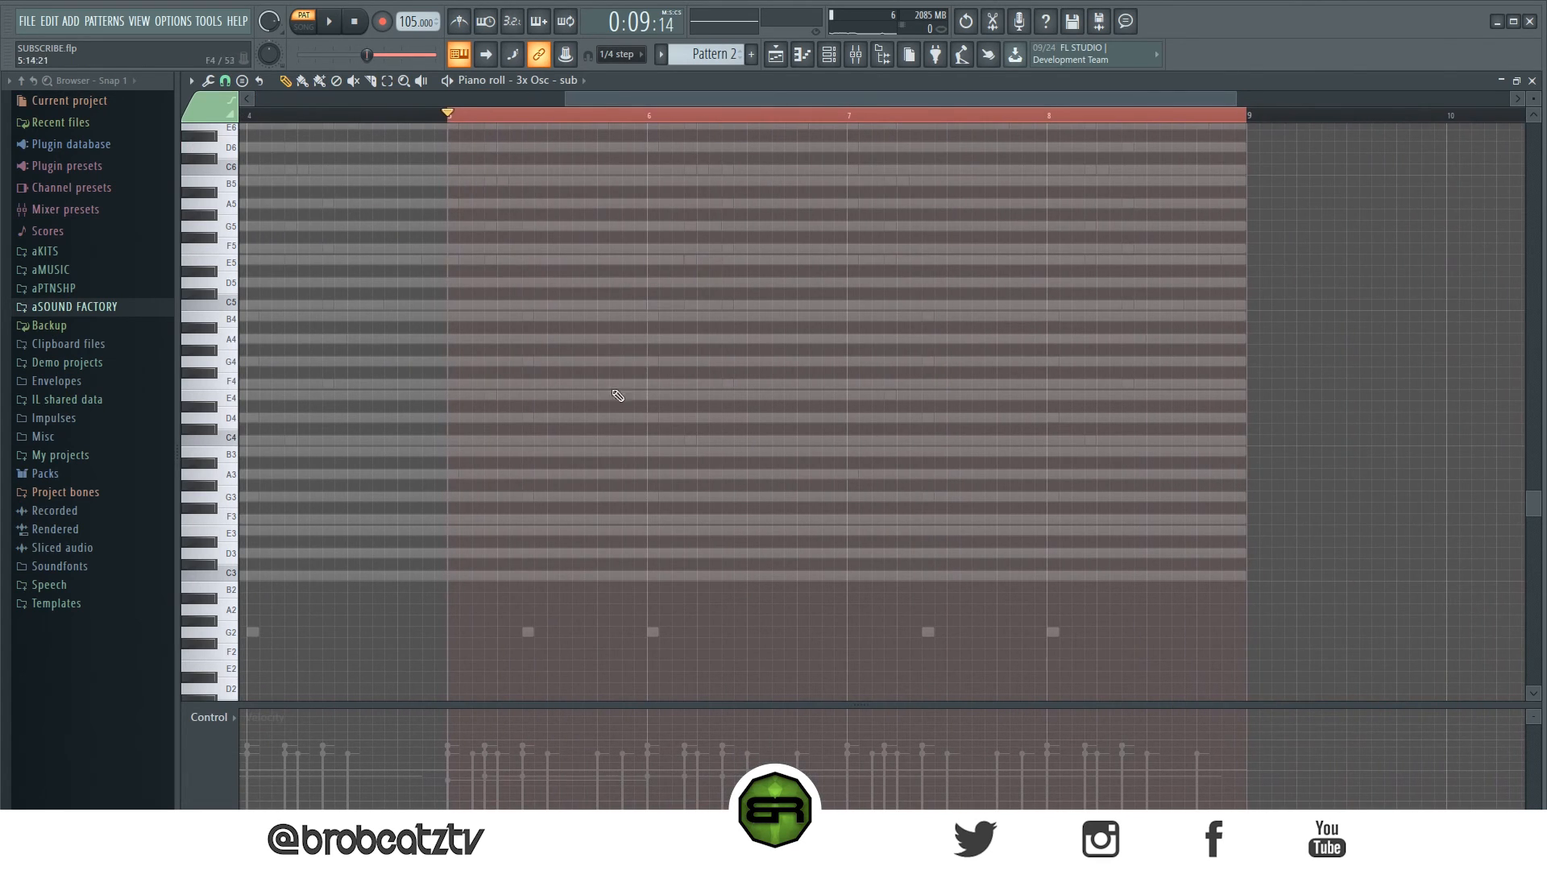
# - Draw a C5 sub-bass note at the start of bar 5, shorten it to about two steps and listen to it
pyautogui.click(454, 306)
pyautogui.moveTo(473, 305); pyautogui.dragTo(648, 303)
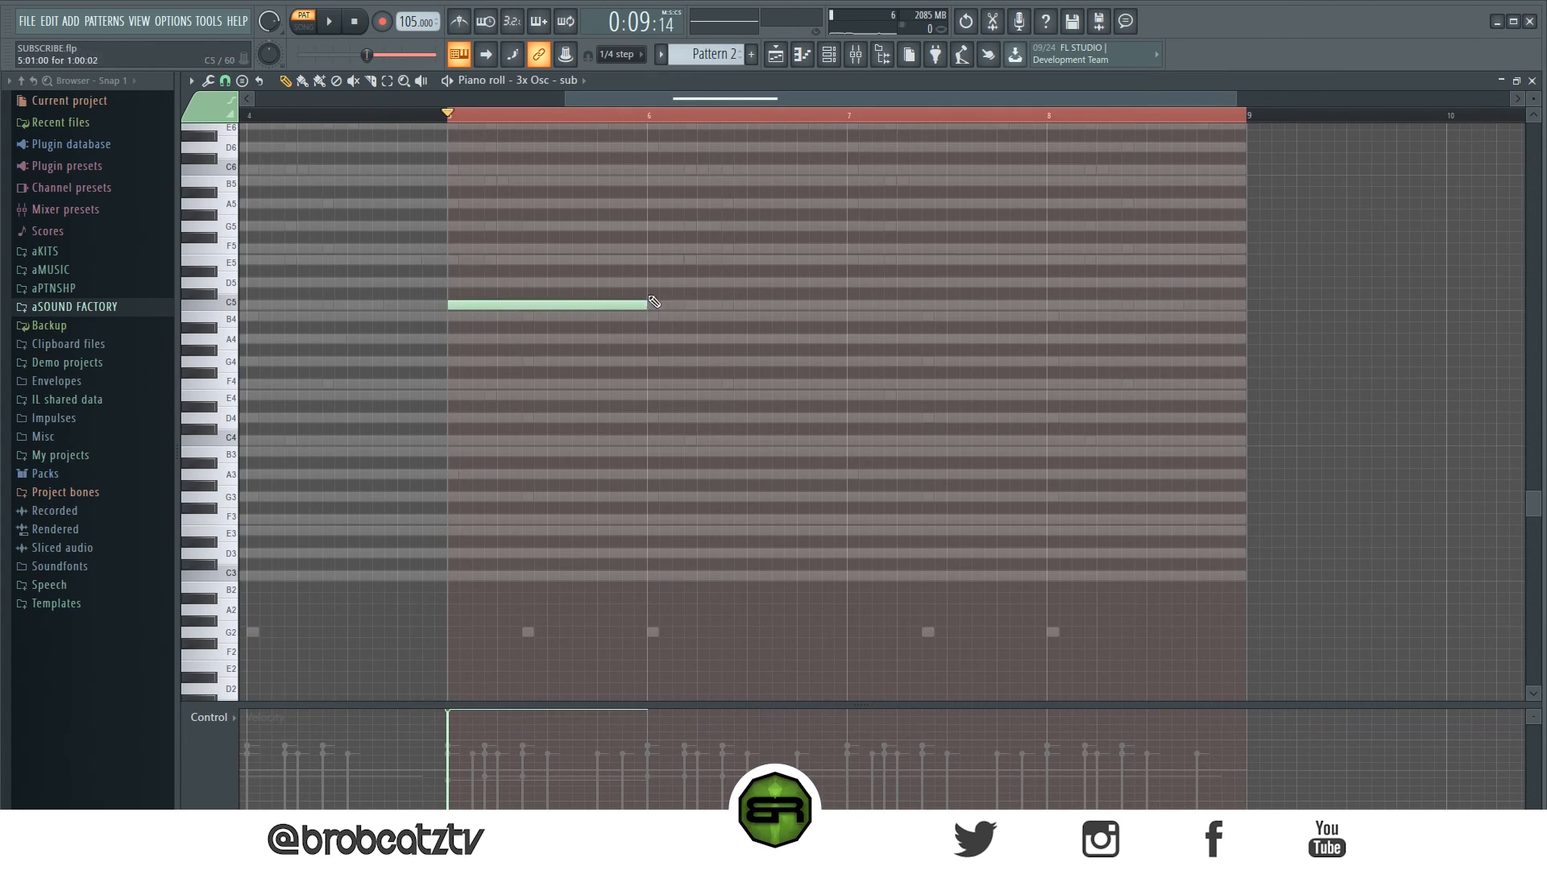
pyautogui.click(650, 262)
pyautogui.rightClick(778, 261)
pyautogui.moveTo(646, 309); pyautogui.dragTo(494, 310)
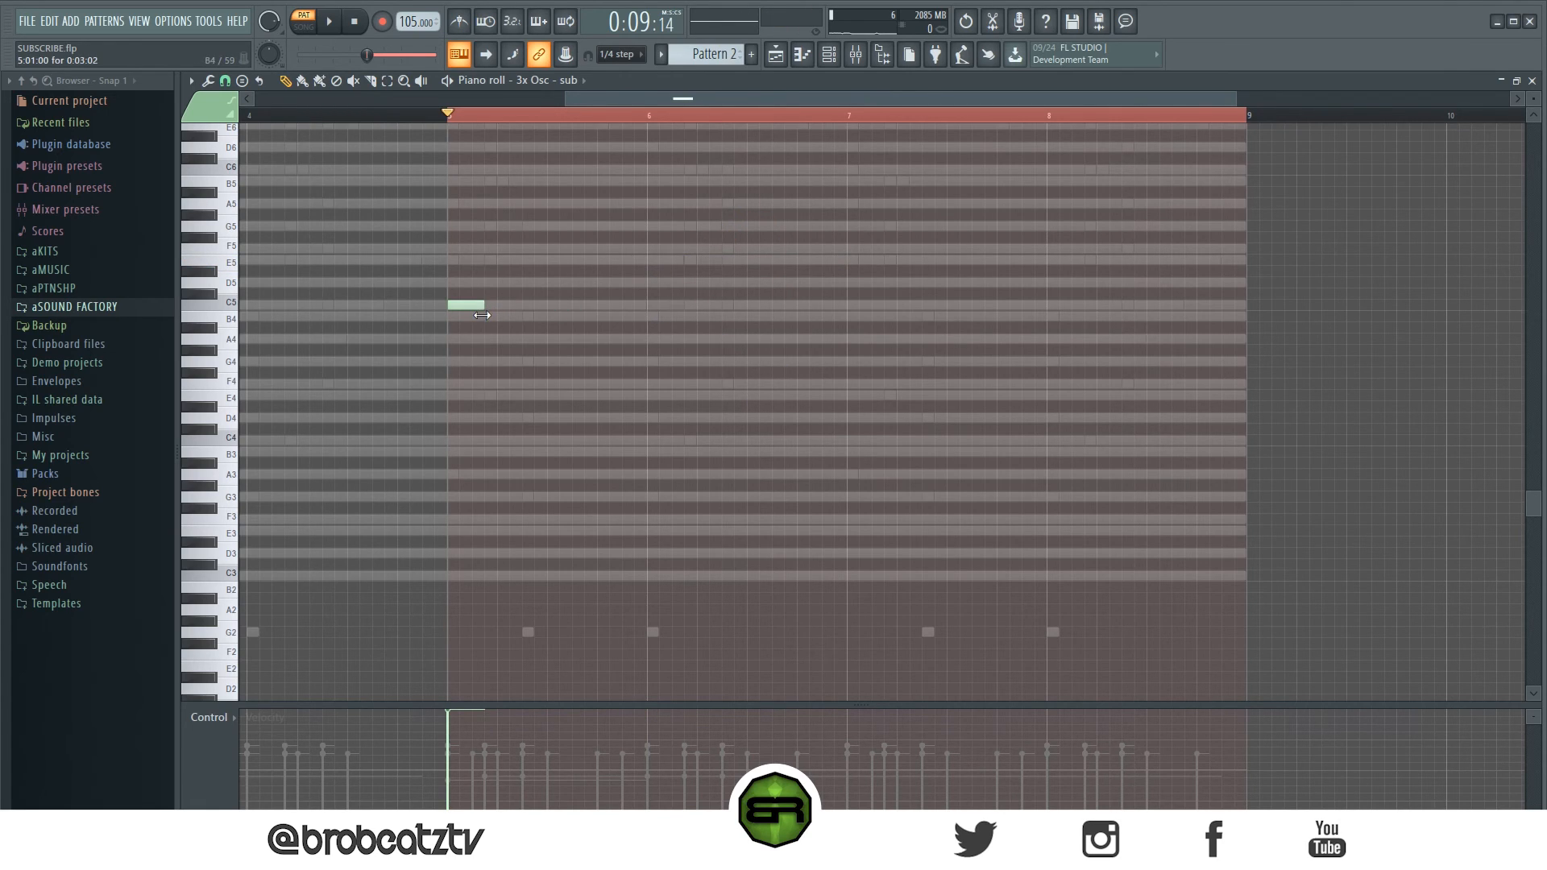
pyautogui.press('space')
pyautogui.press('space')
pyautogui.click(477, 309)
pyautogui.rightClick(478, 308)
pyautogui.click(479, 307)
pyautogui.rightClick(479, 307)
# - Add a second short C5 note on step 4 and a G5 note on step 7 of bar 5, and play the phrase
pyautogui.scroll(3, 624, 116)
pyautogui.moveTo(722, 99); pyautogui.dragTo(651, 118)
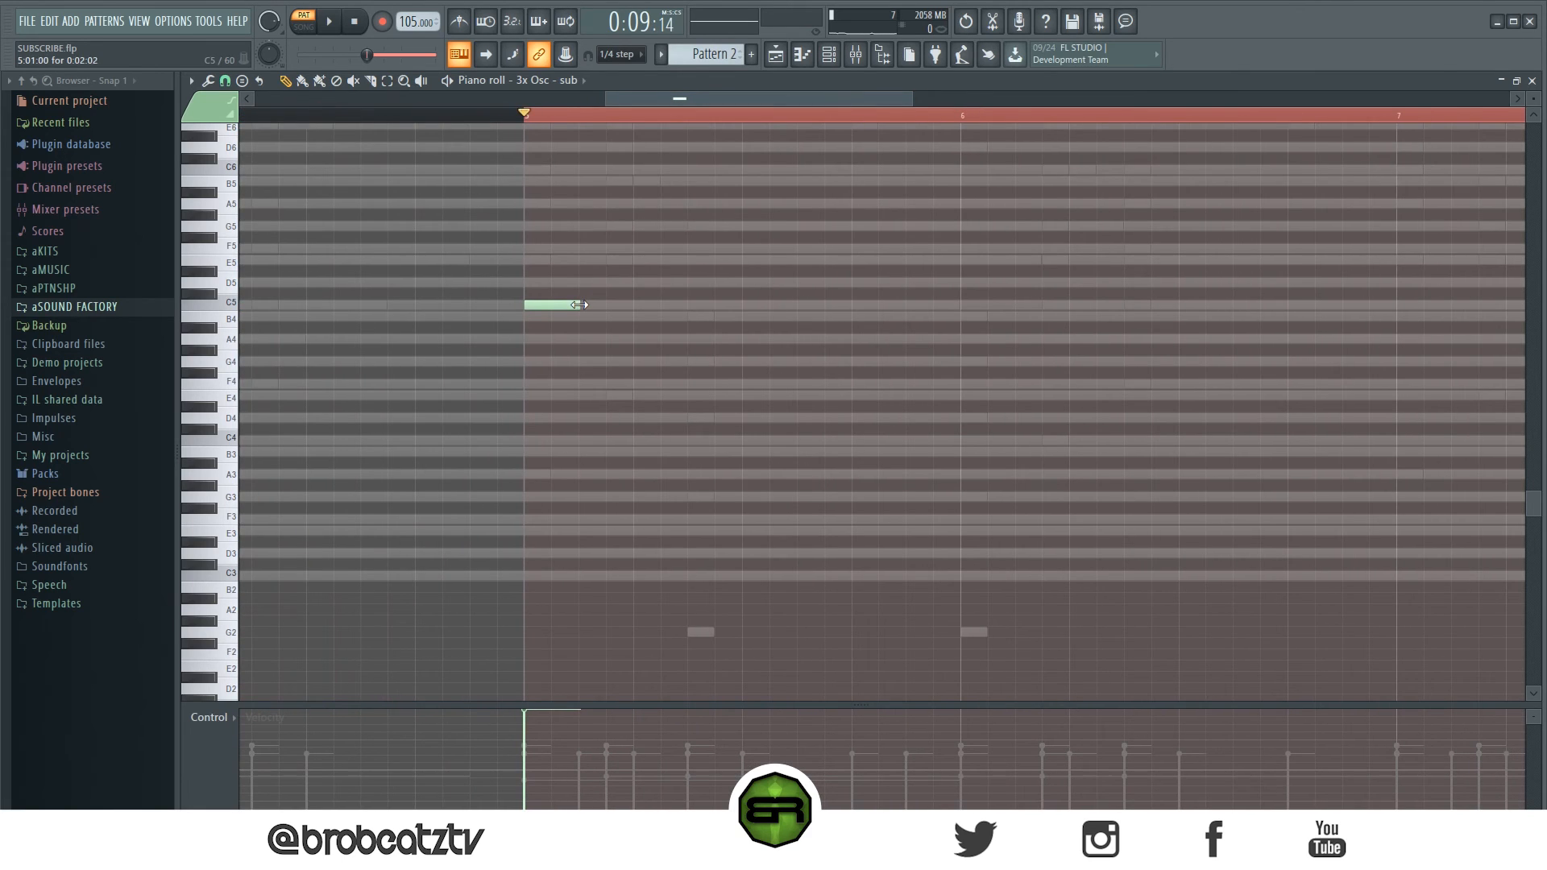
pyautogui.click(624, 305)
pyautogui.press('space')
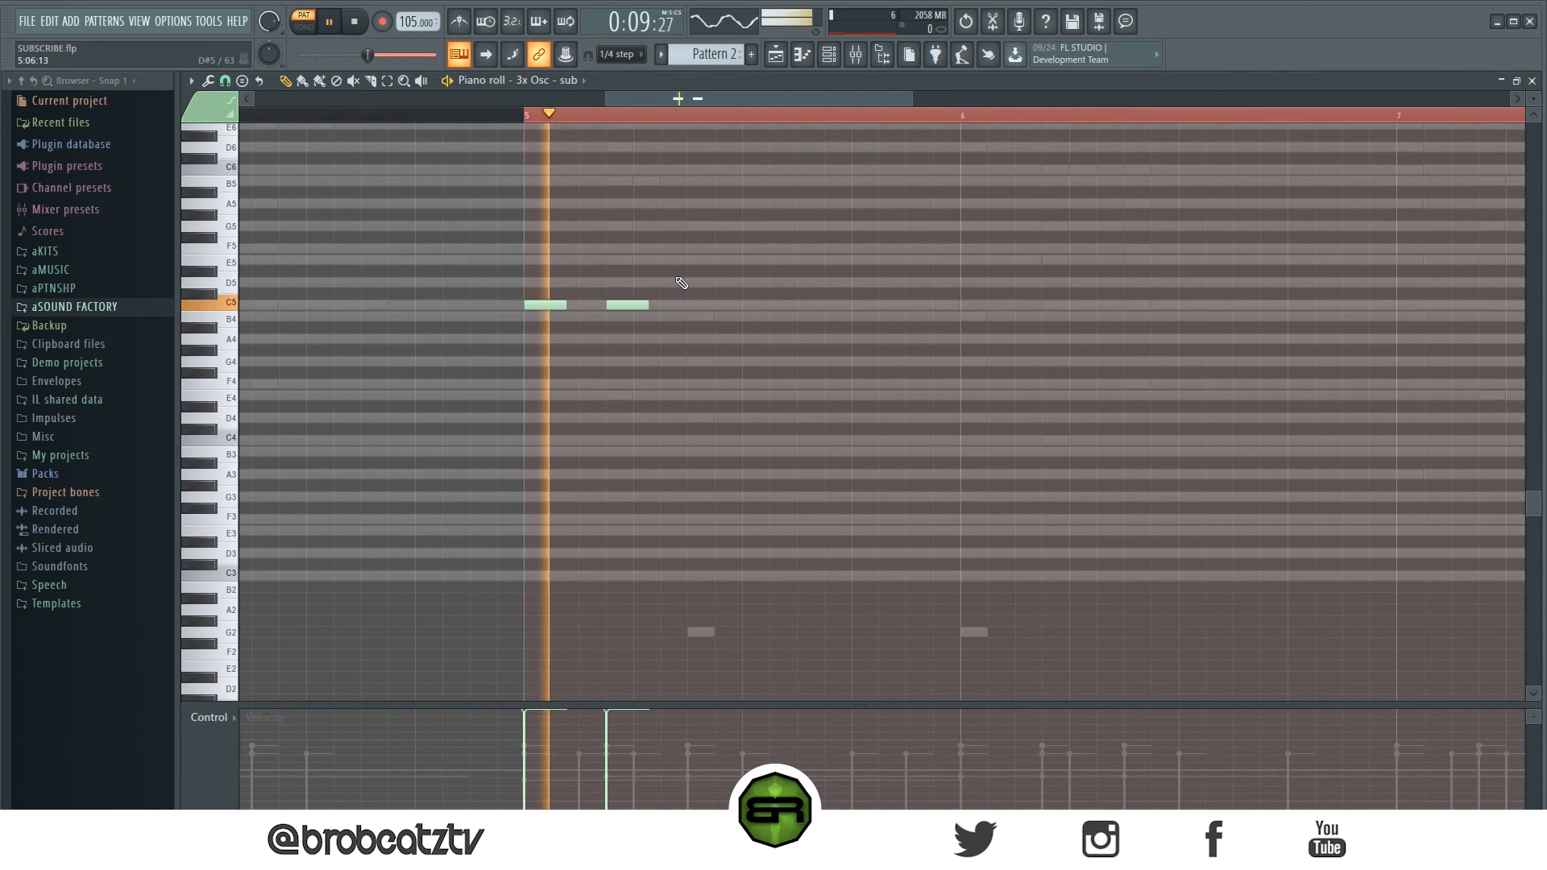
pyautogui.moveTo(689, 246); pyautogui.dragTo(689, 226)
pyautogui.press('space')
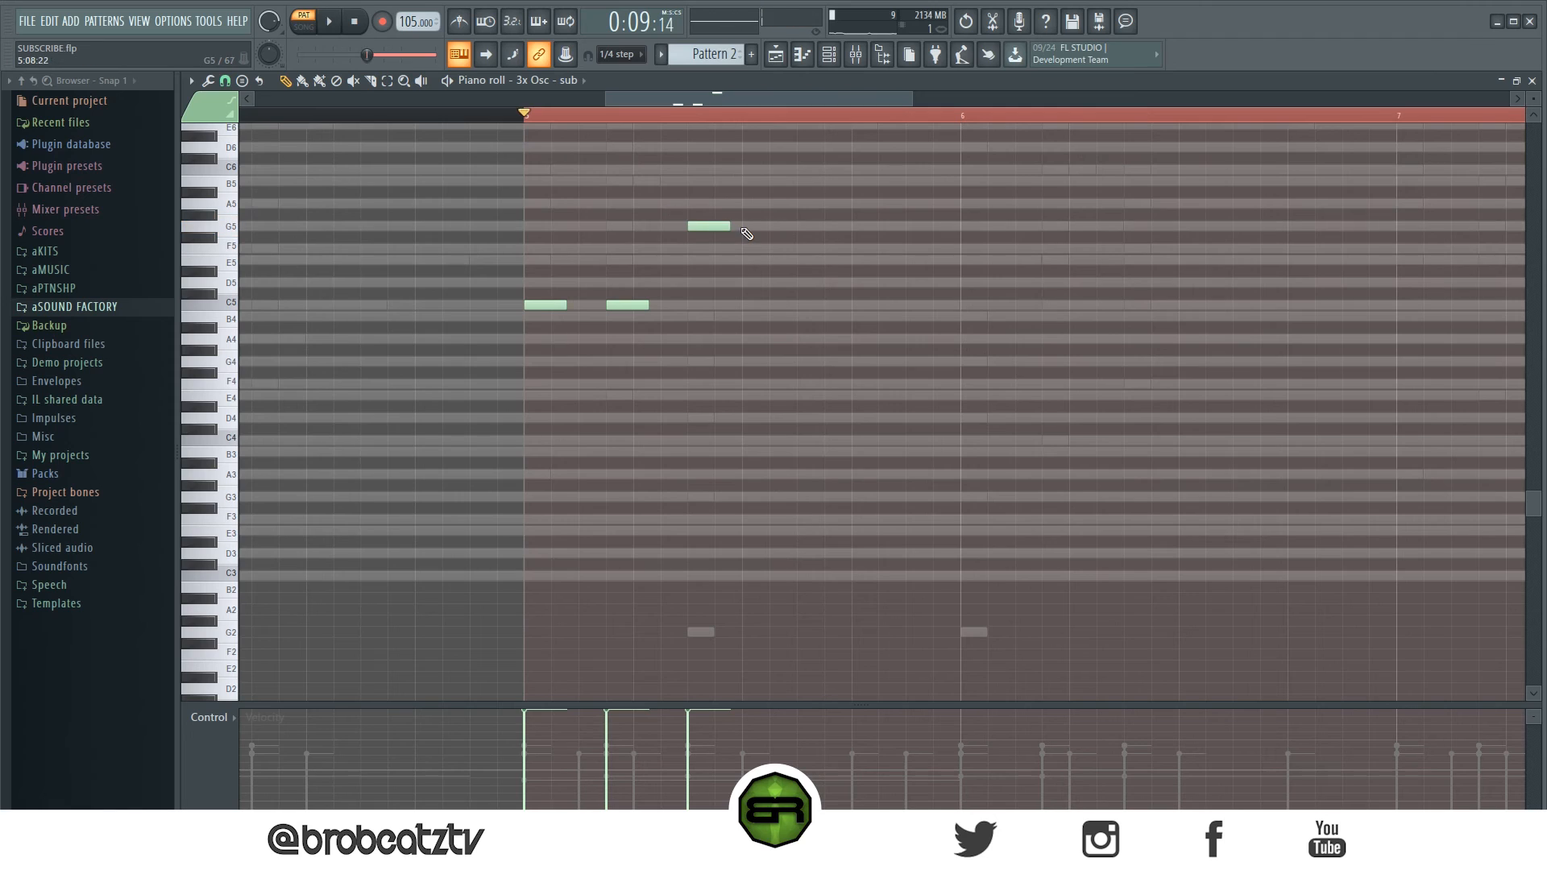
# - Duplicate the bar 5 bass phrase into bar 6 and lower the last note of the copy to E4, checking it with playback
pyautogui.hotkey('ctrl', 'b')
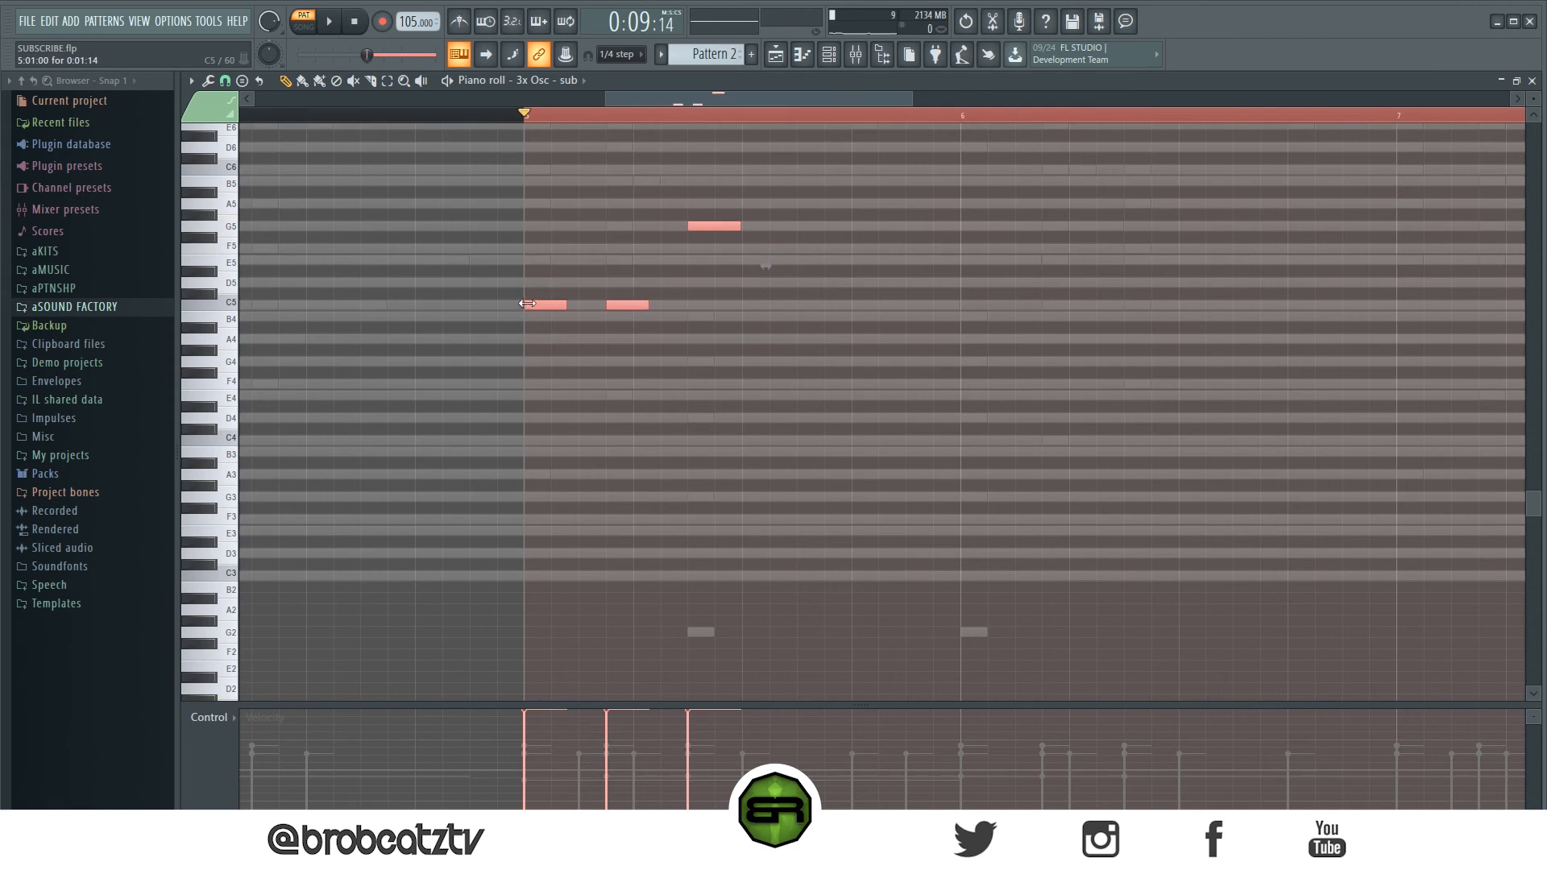
pyautogui.hotkey('ctrl', 'd')
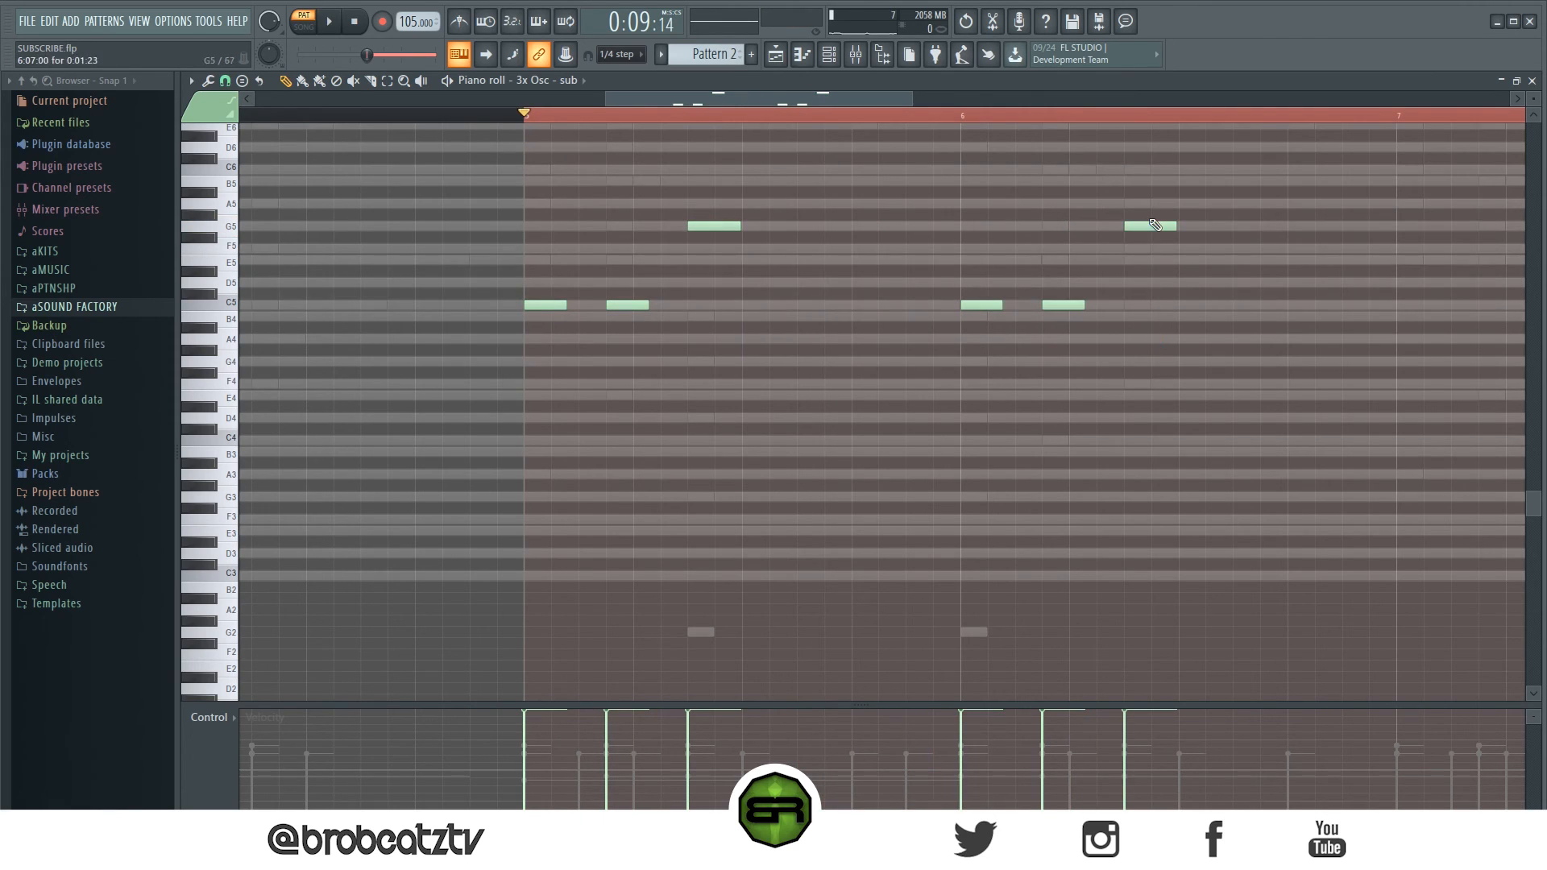
pyautogui.moveTo(1150, 227); pyautogui.dragTo(1150, 248)
pyautogui.press('space')
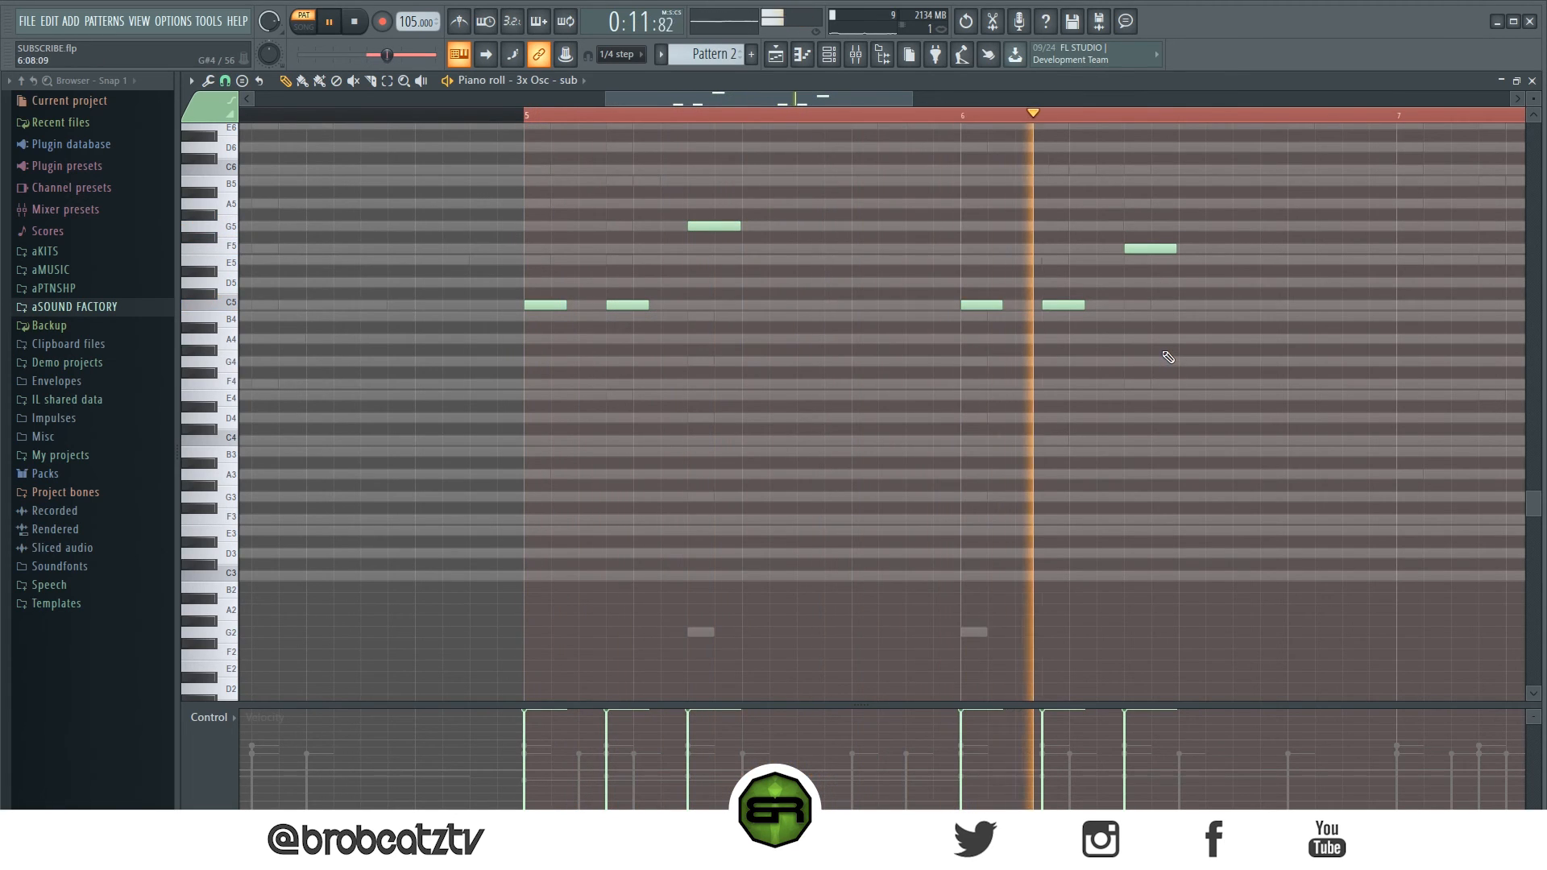
pyautogui.moveTo(1151, 249); pyautogui.dragTo(1150, 260)
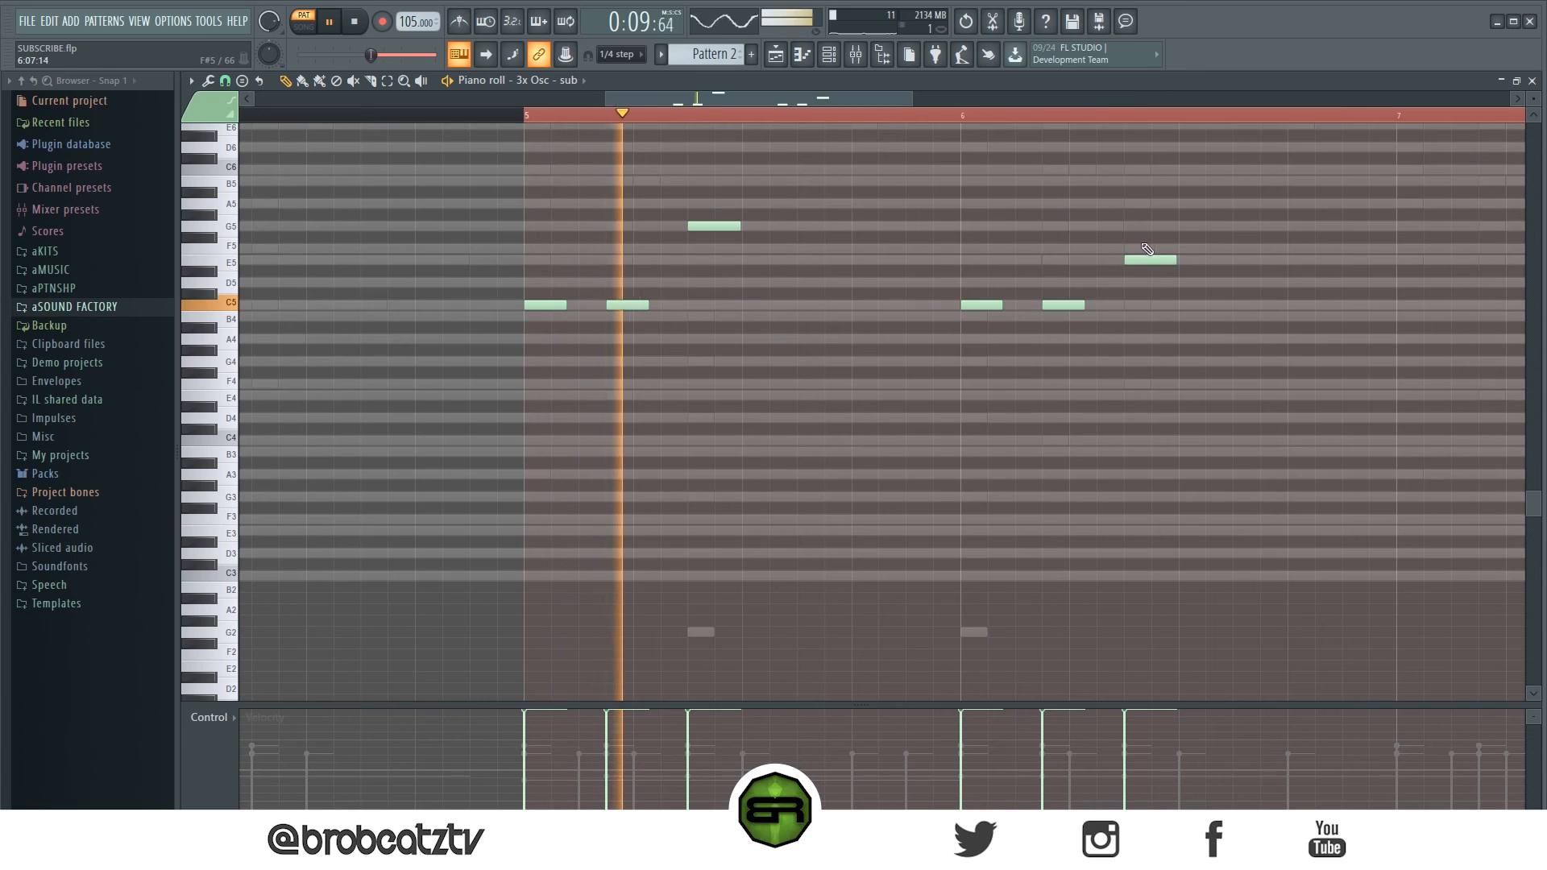
pyautogui.press('space')
pyautogui.hotkey('ctrl', 'Down')
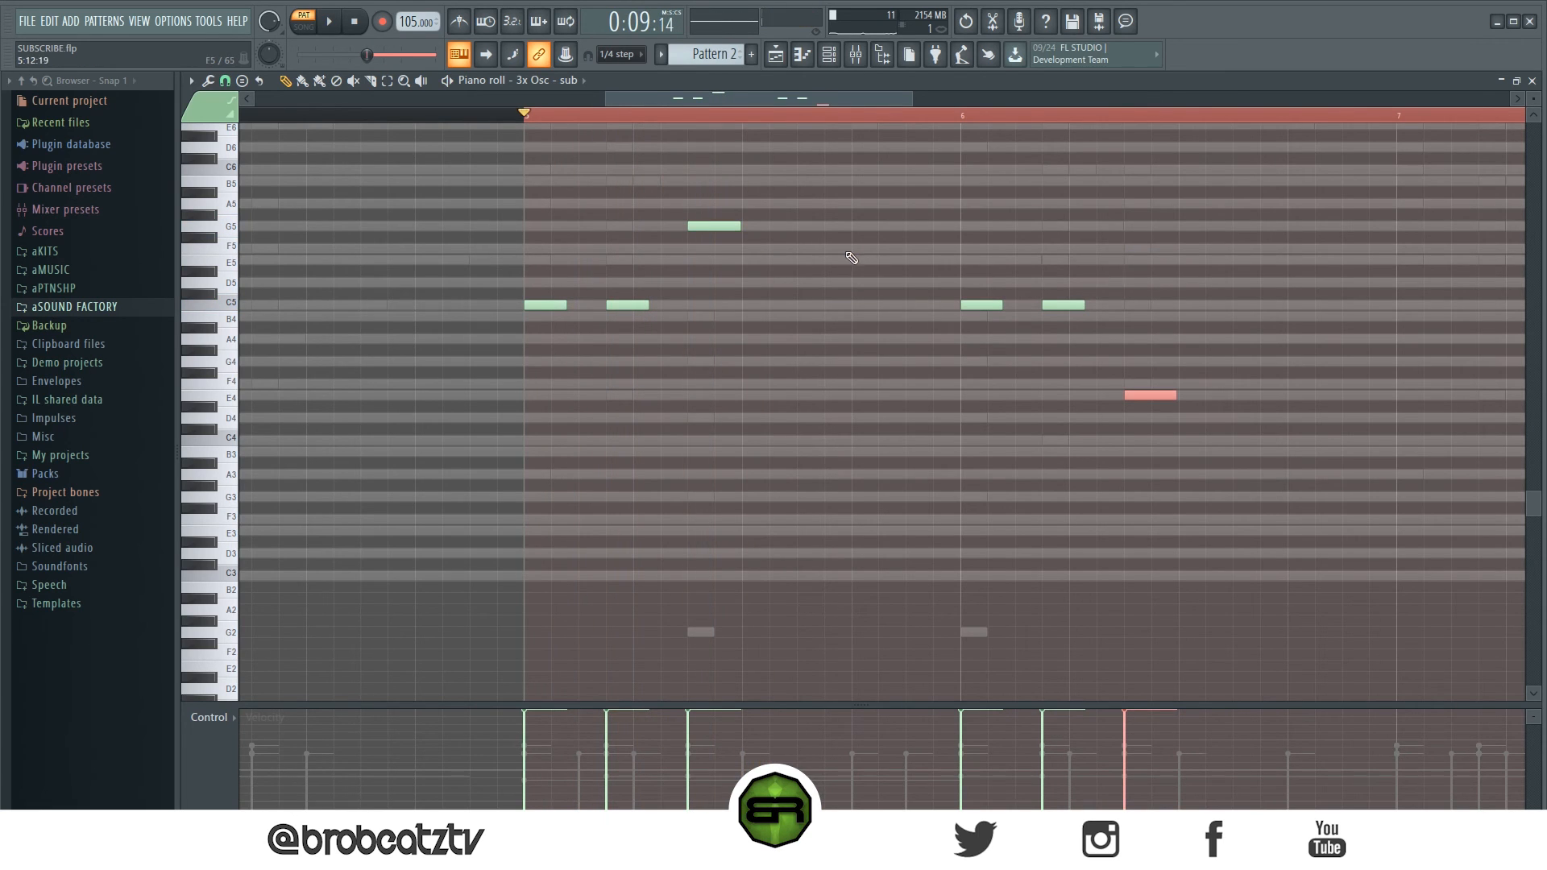
# - Duplicate the two-bar bass phrase into bars 7 and 8, transpose all notes down two octaves and play the pattern
pyautogui.scroll(-3, 792, 138)
pyautogui.hotkey('ctrl', 'a')
pyautogui.keyDown('shift'); pyautogui.moveTo(699, 306); pyautogui.dragTo(1040, 314); pyautogui.keyUp('shift')
pyautogui.hotkey('ctrl', 'a')
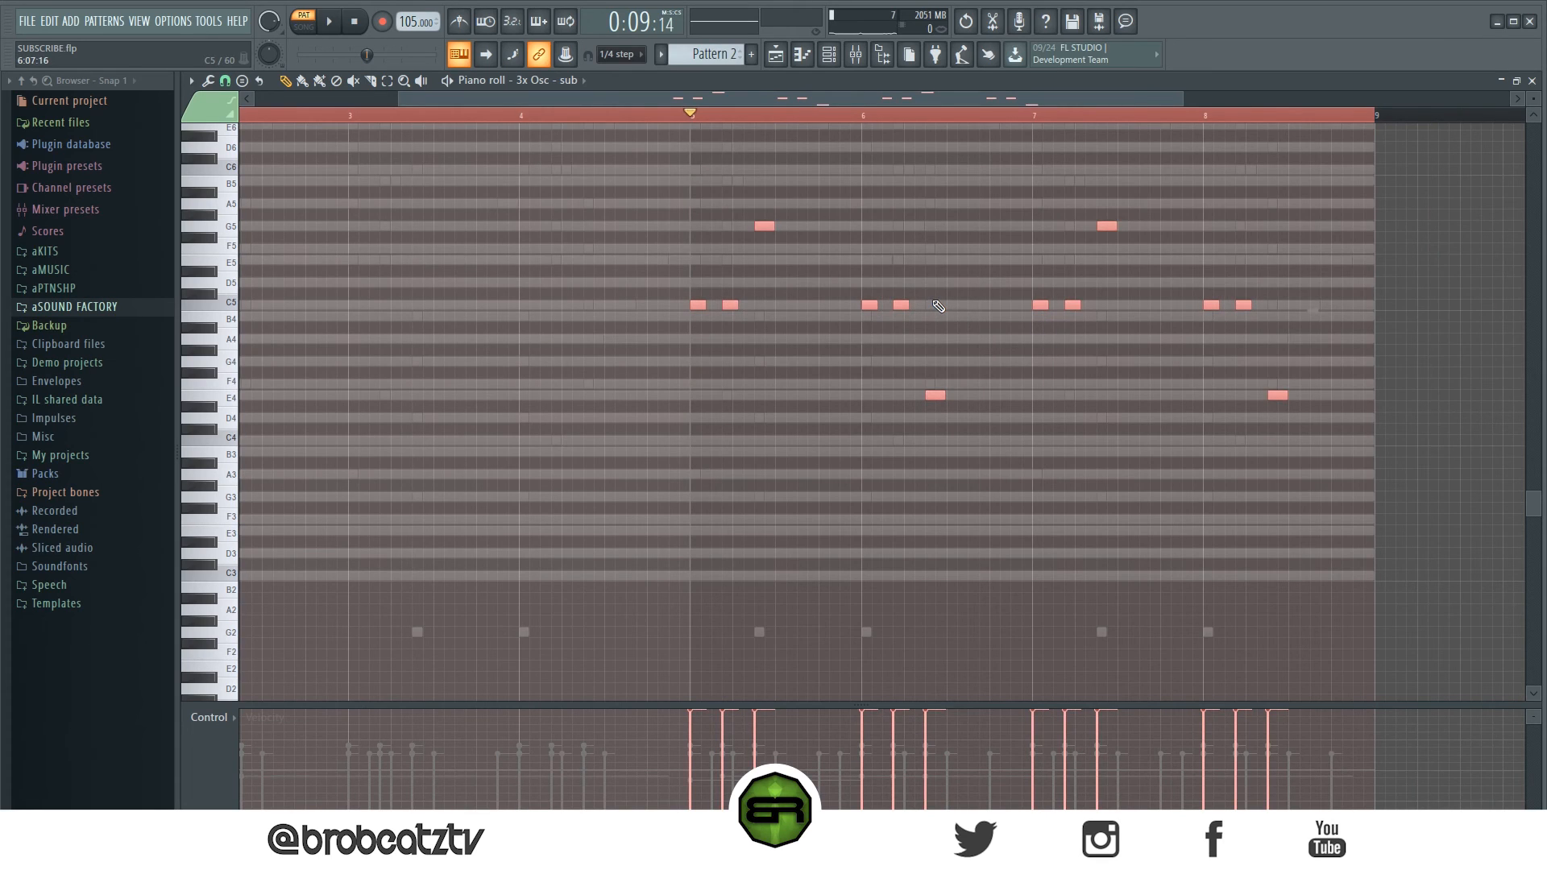
pyautogui.hotkey('ctrl', 'Down')
pyautogui.hotkey('ctrl', 'Down')
pyautogui.hotkey('ctrl', 'd')
pyautogui.press('space')
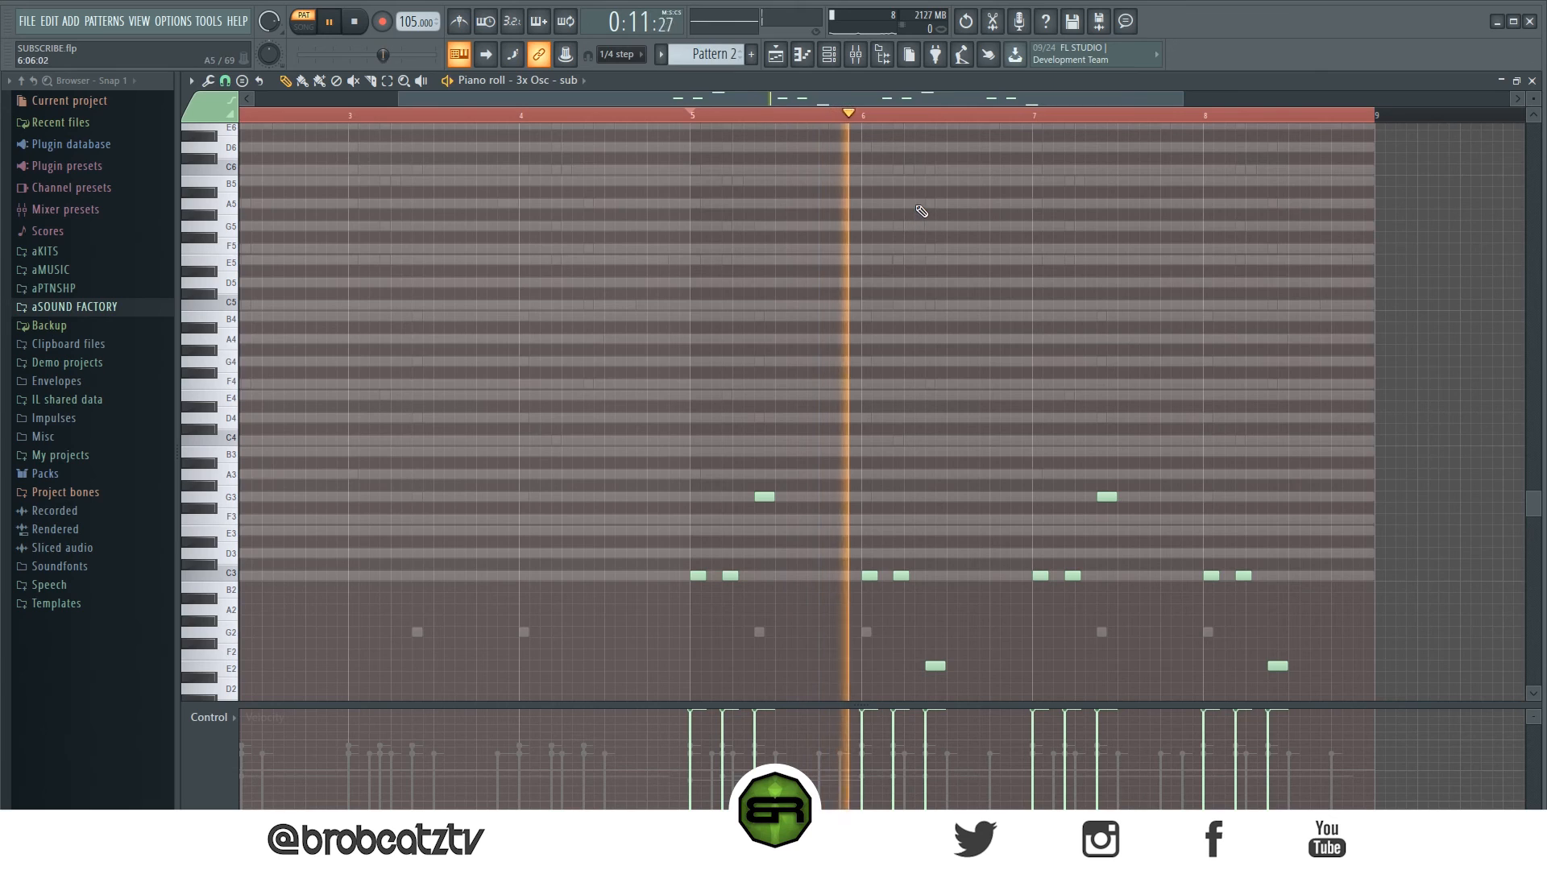
pyautogui.press('space')
# - Select the E2 notes in bars 6 and 8, raise them one octave to E3 and play the pattern
pyautogui.scroll(-1, 950, 546)
pyautogui.scroll(-3, 950, 547)
pyautogui.moveTo(874, 538); pyautogui.dragTo(1335, 603)
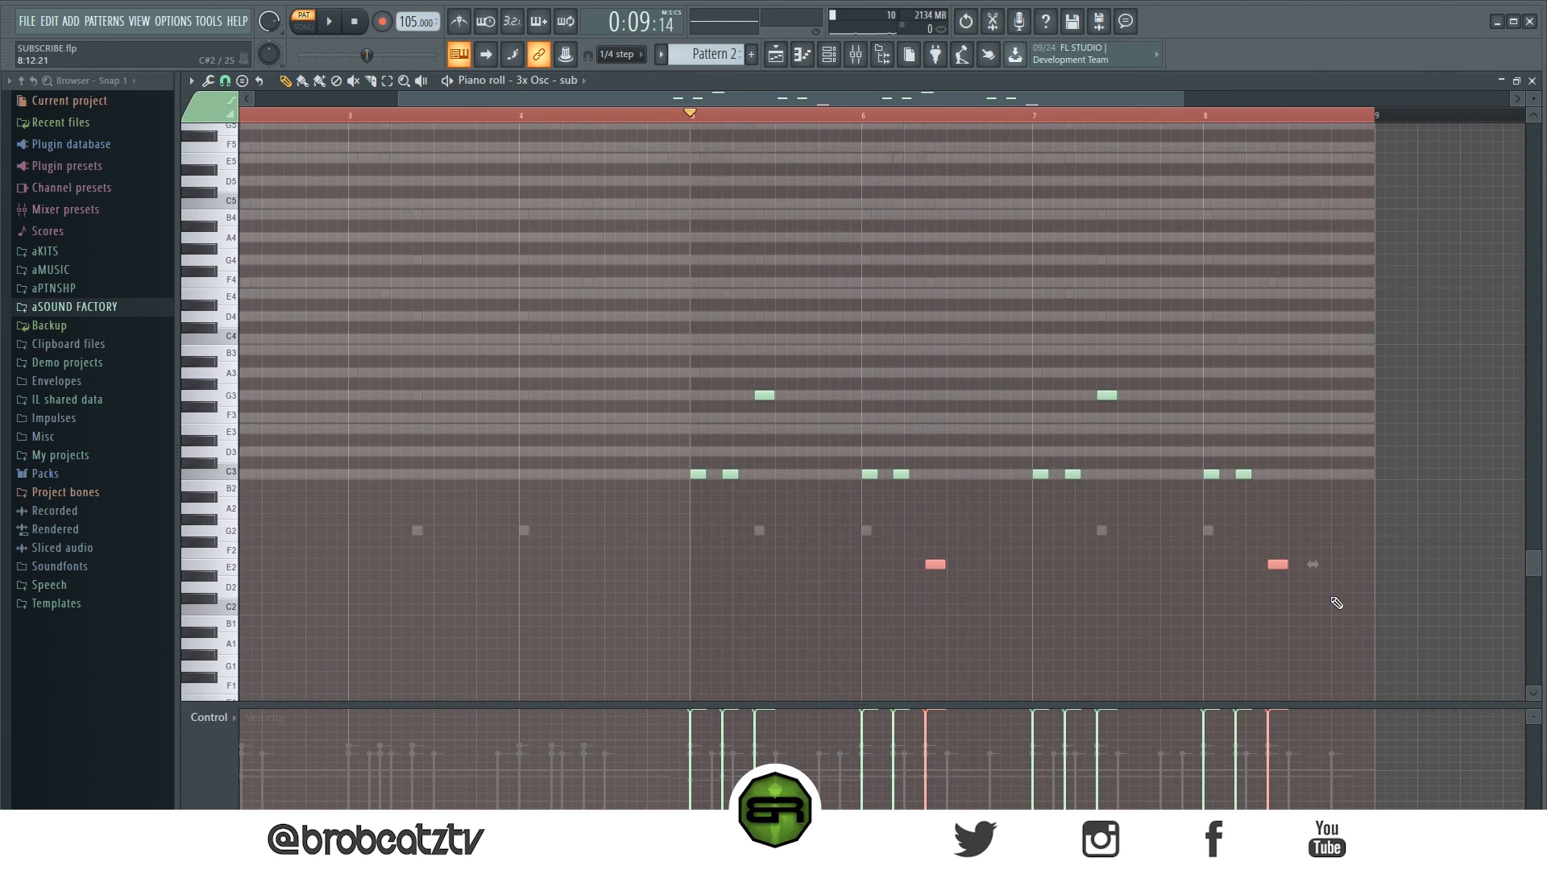
pyautogui.hotkey('ctrl', 'Up')
pyautogui.press('space')
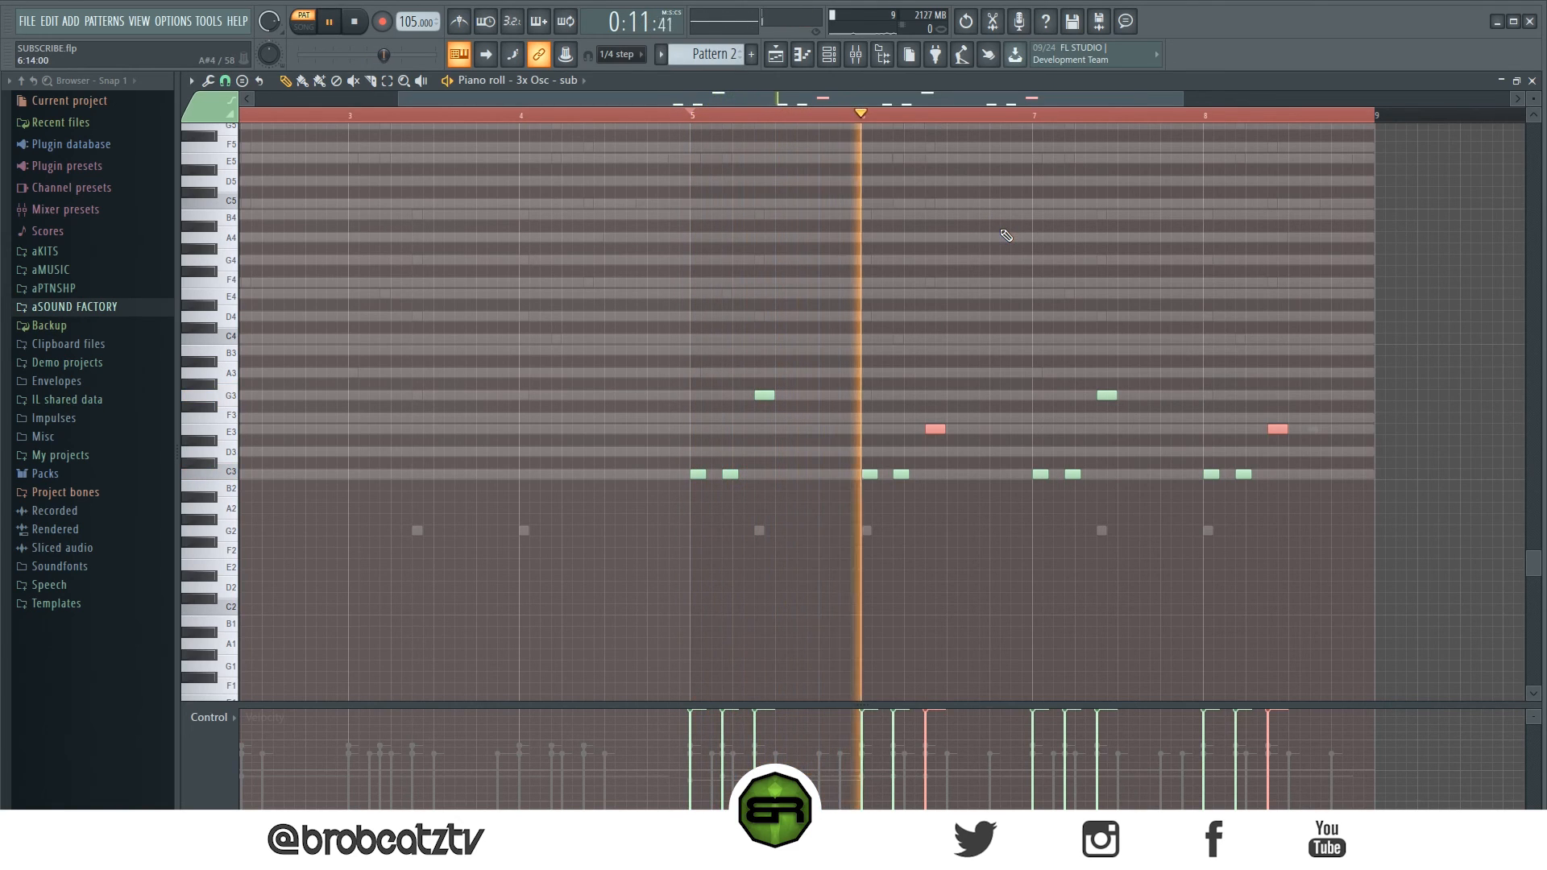
pyautogui.press('space')
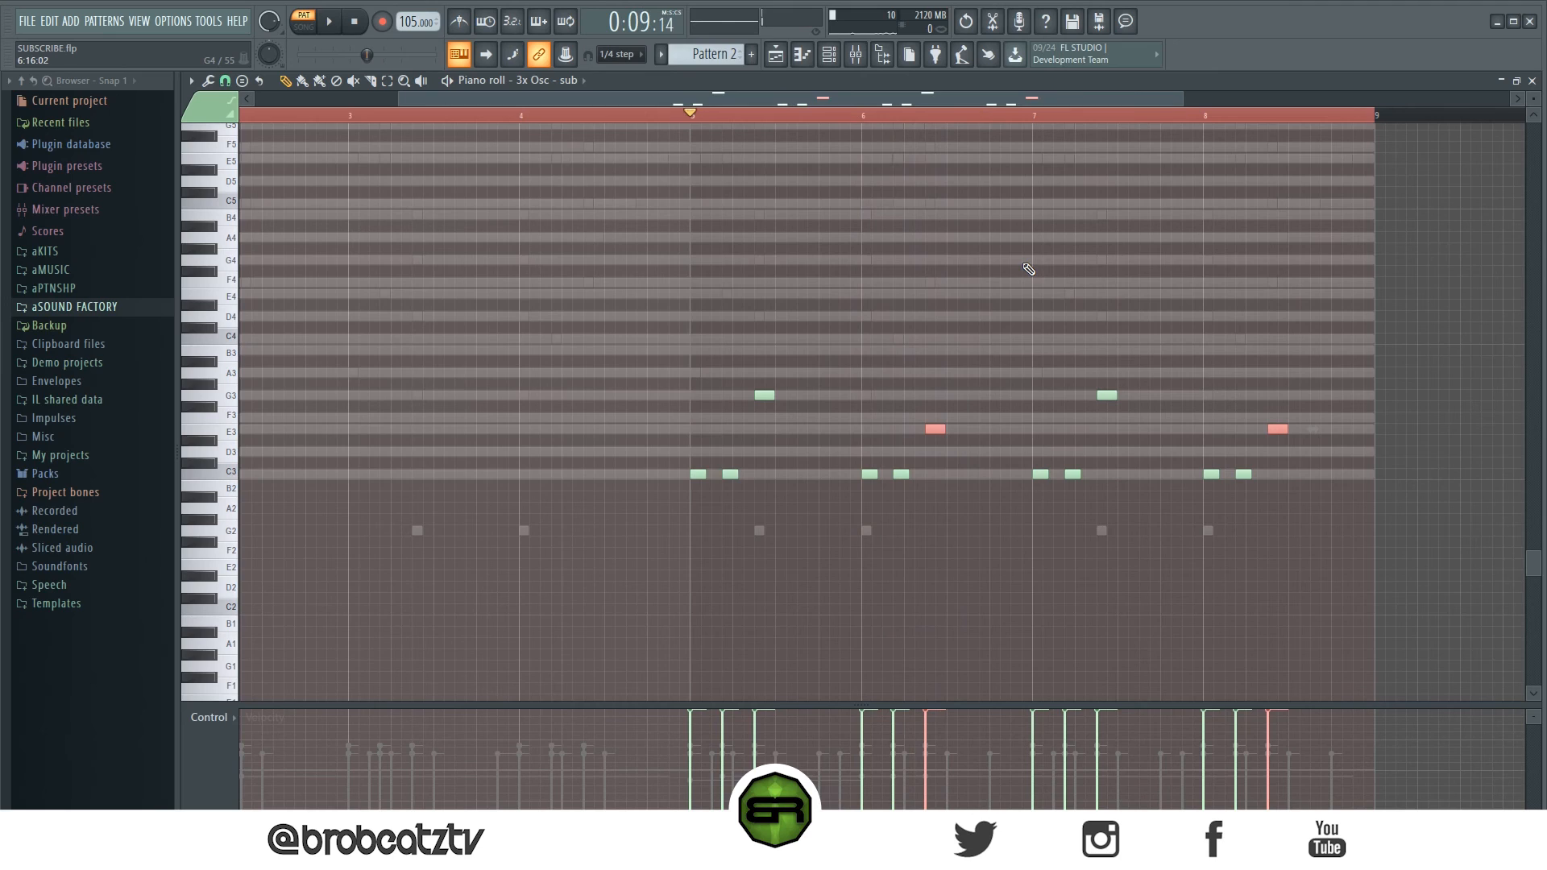
# - Transpose the selected bass notes in bars 6 and 8 to G2, play the pattern and clear the selection
pyautogui.hotkey('ctrl', 'Down')
pyautogui.press('Up')
pyautogui.press('Up')
pyautogui.press('Up')
pyautogui.press('space')
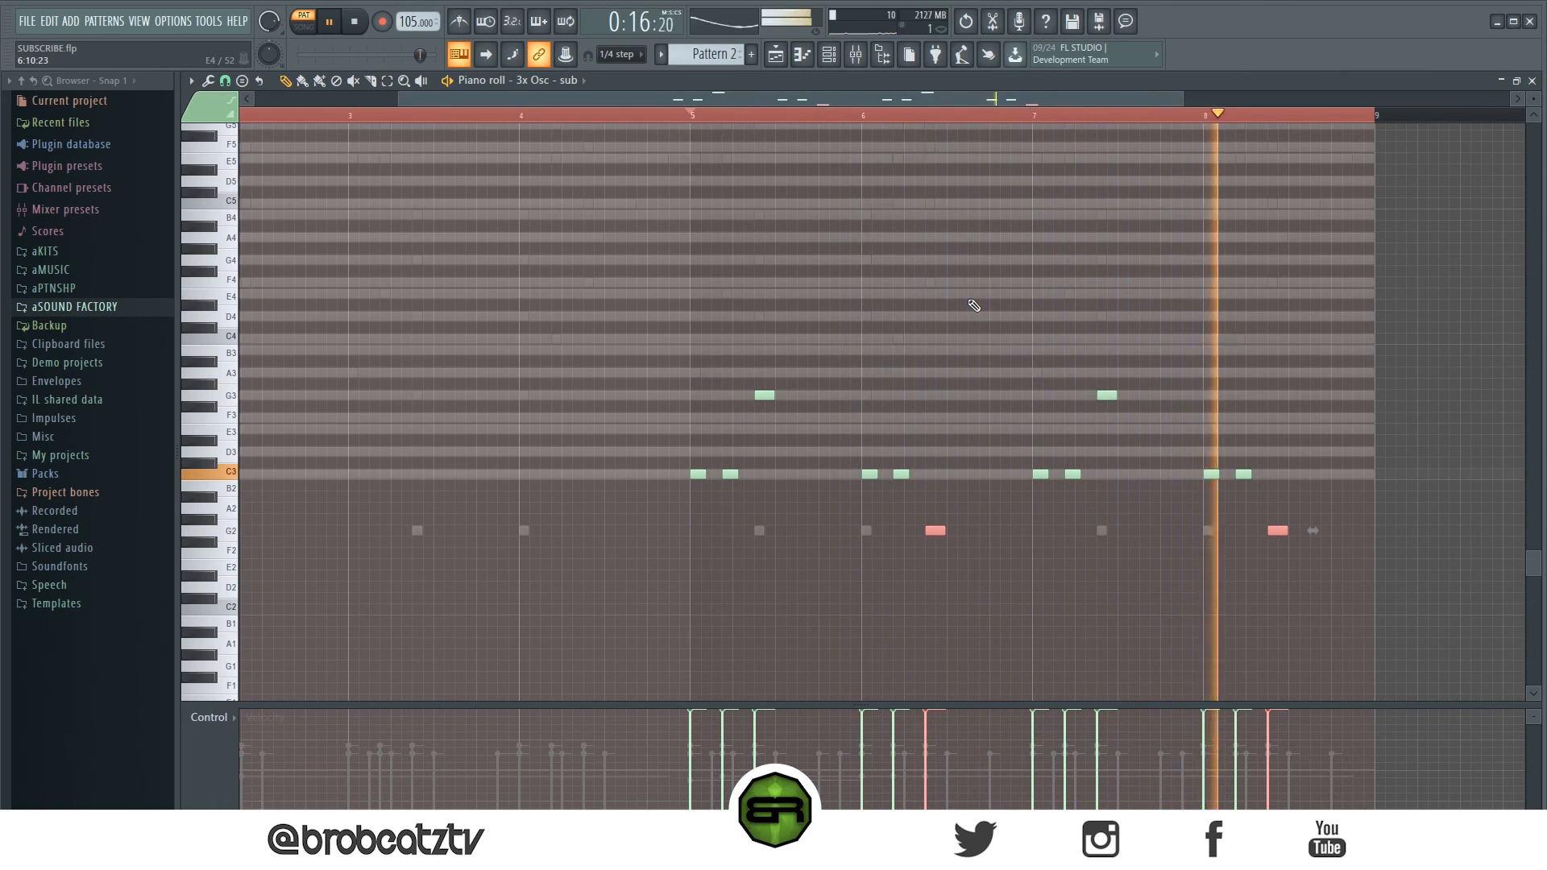
pyautogui.press('space')
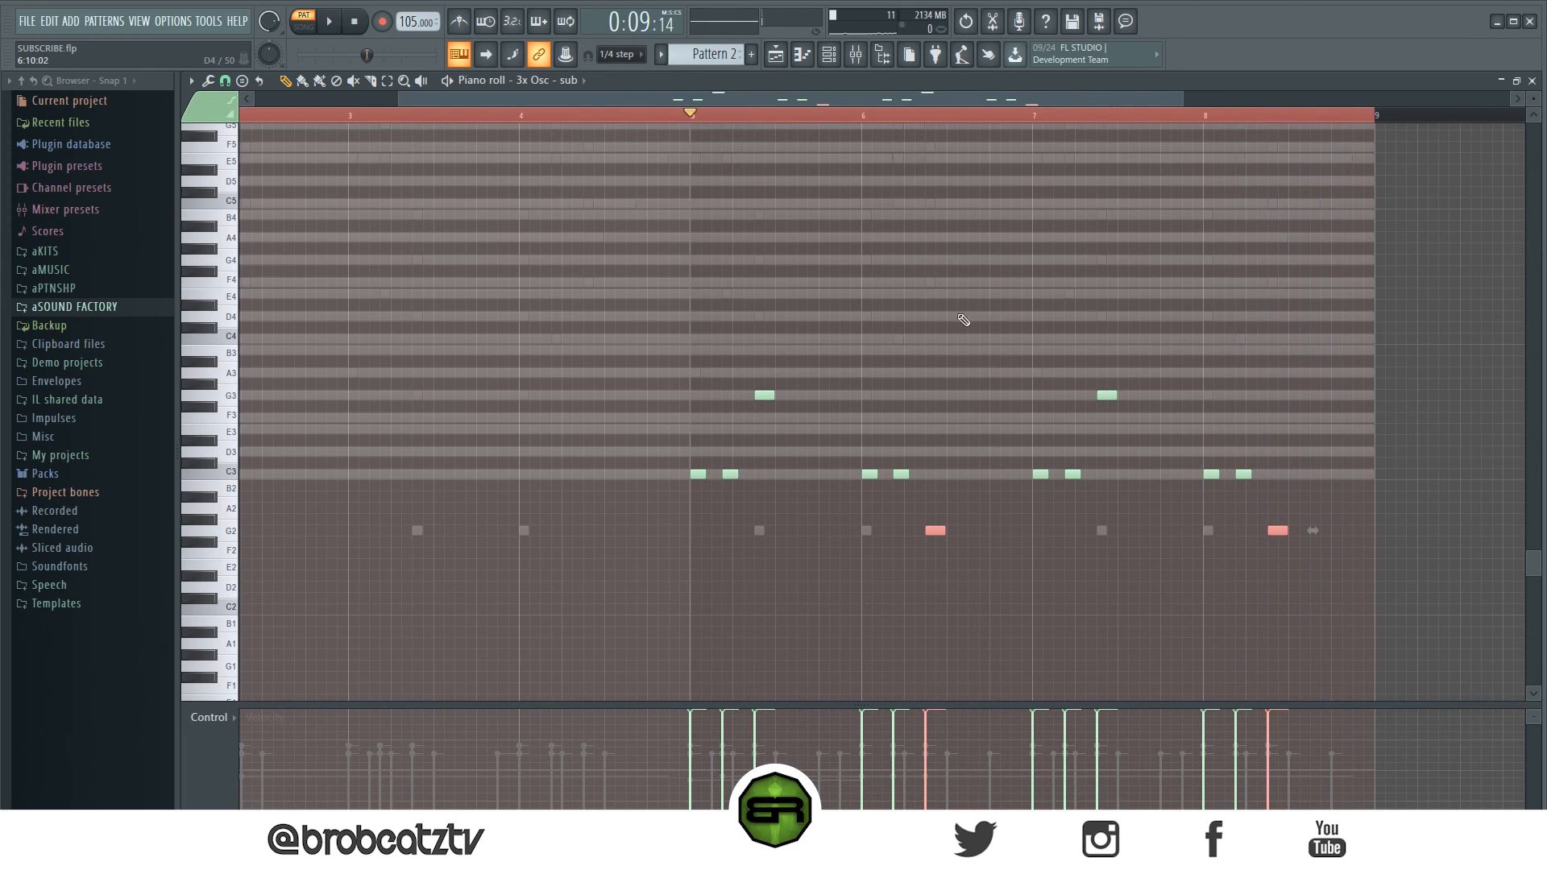
pyautogui.keyDown('ctrl'); pyautogui.click(970, 554); pyautogui.keyUp('ctrl')
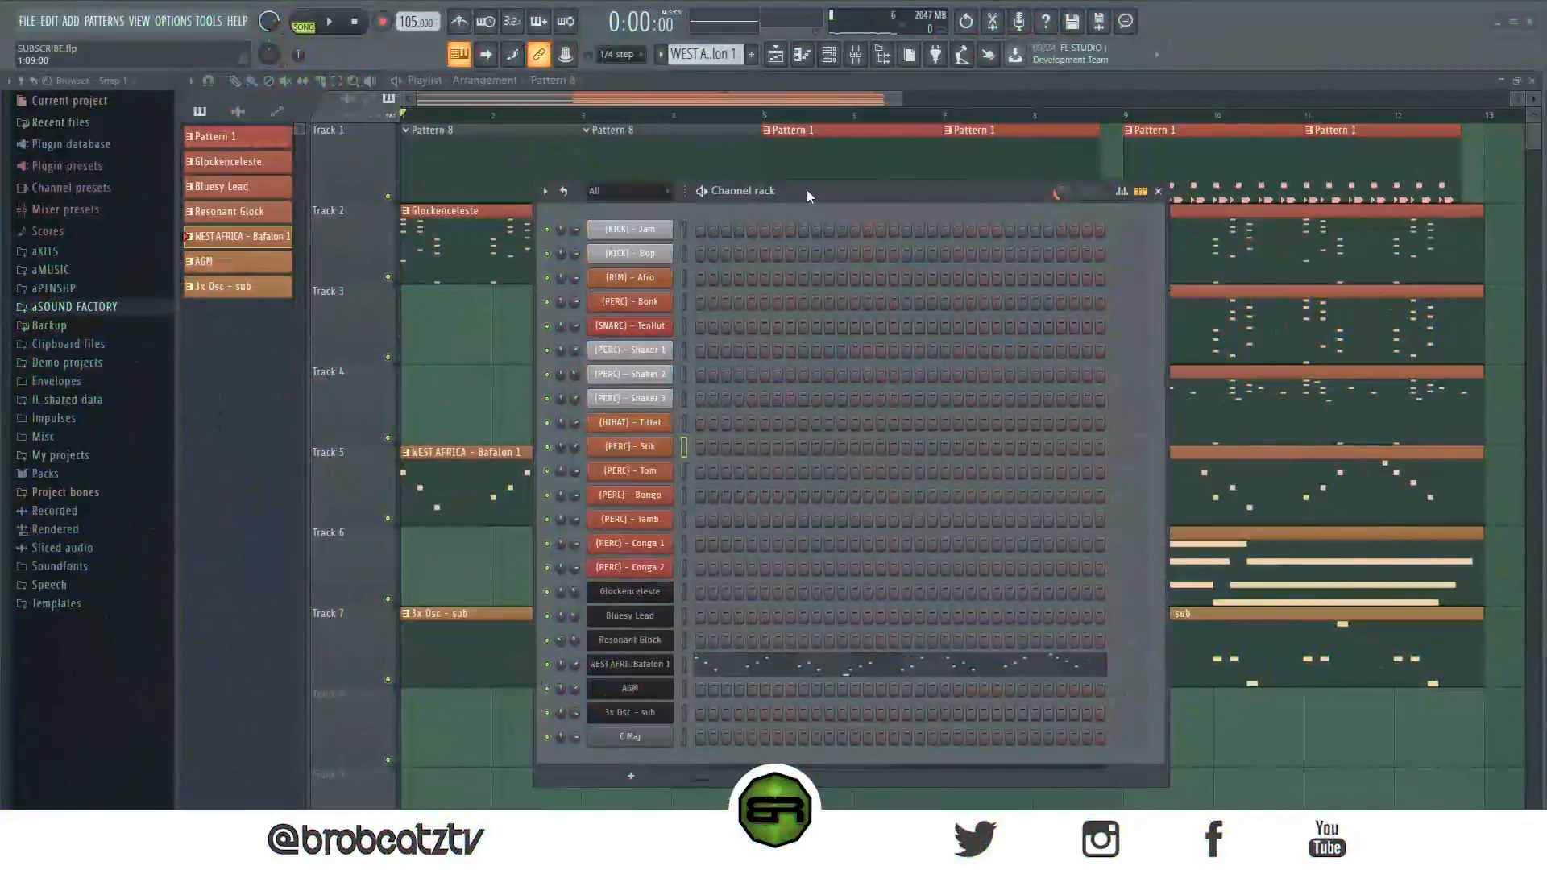
# - Open the empty Pattern 8 in the channel rack and reposition the rack over the playlist
pyautogui.moveTo(806, 190); pyautogui.dragTo(897, 228)
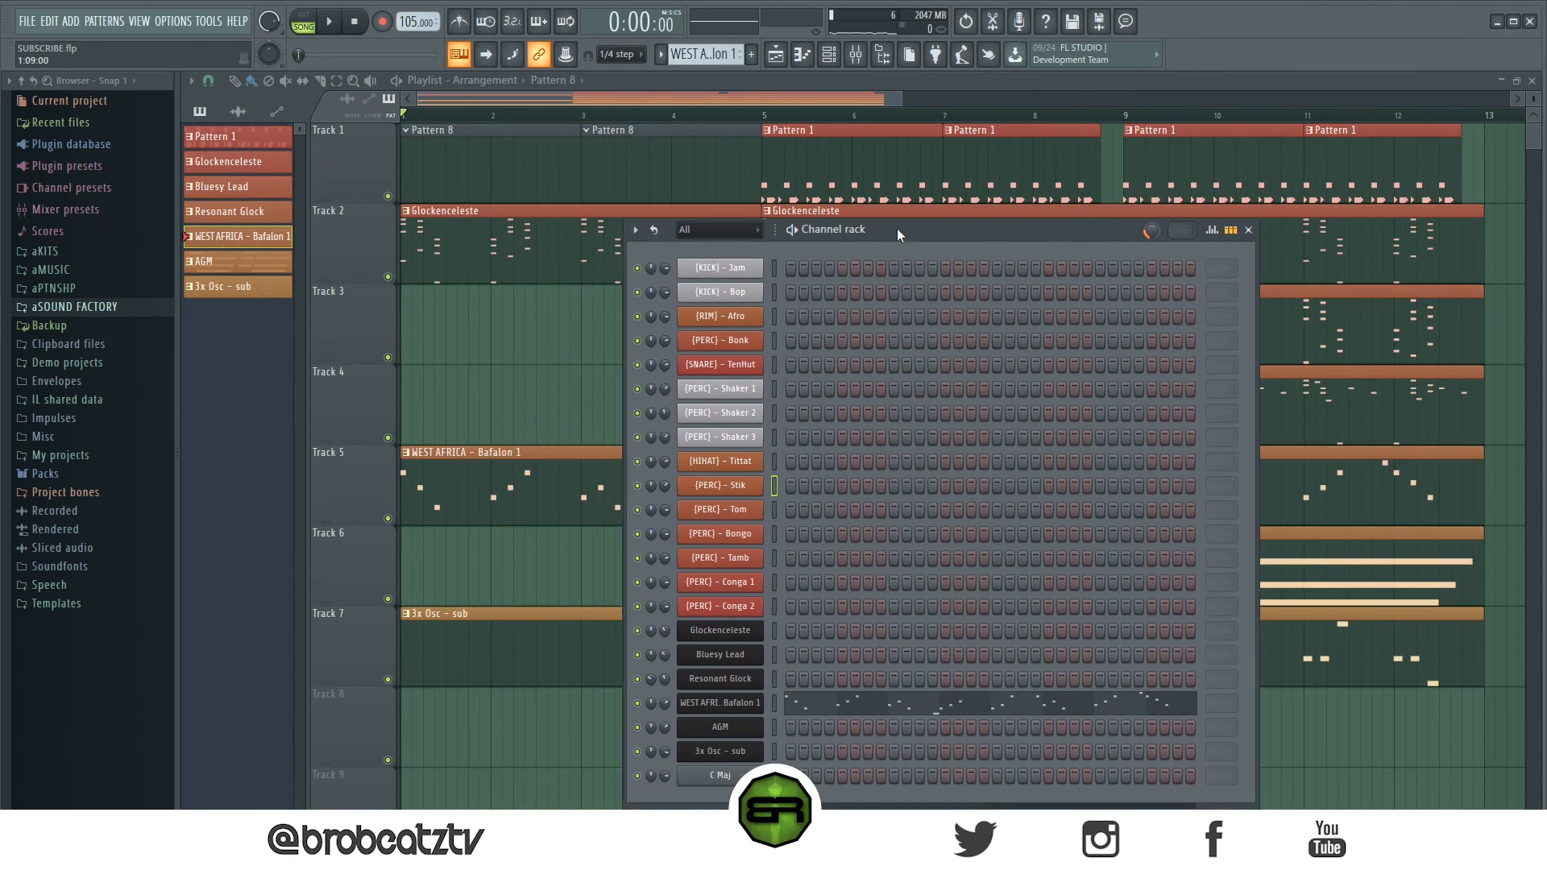
pyautogui.click(624, 164)
pyautogui.click(832, 58)
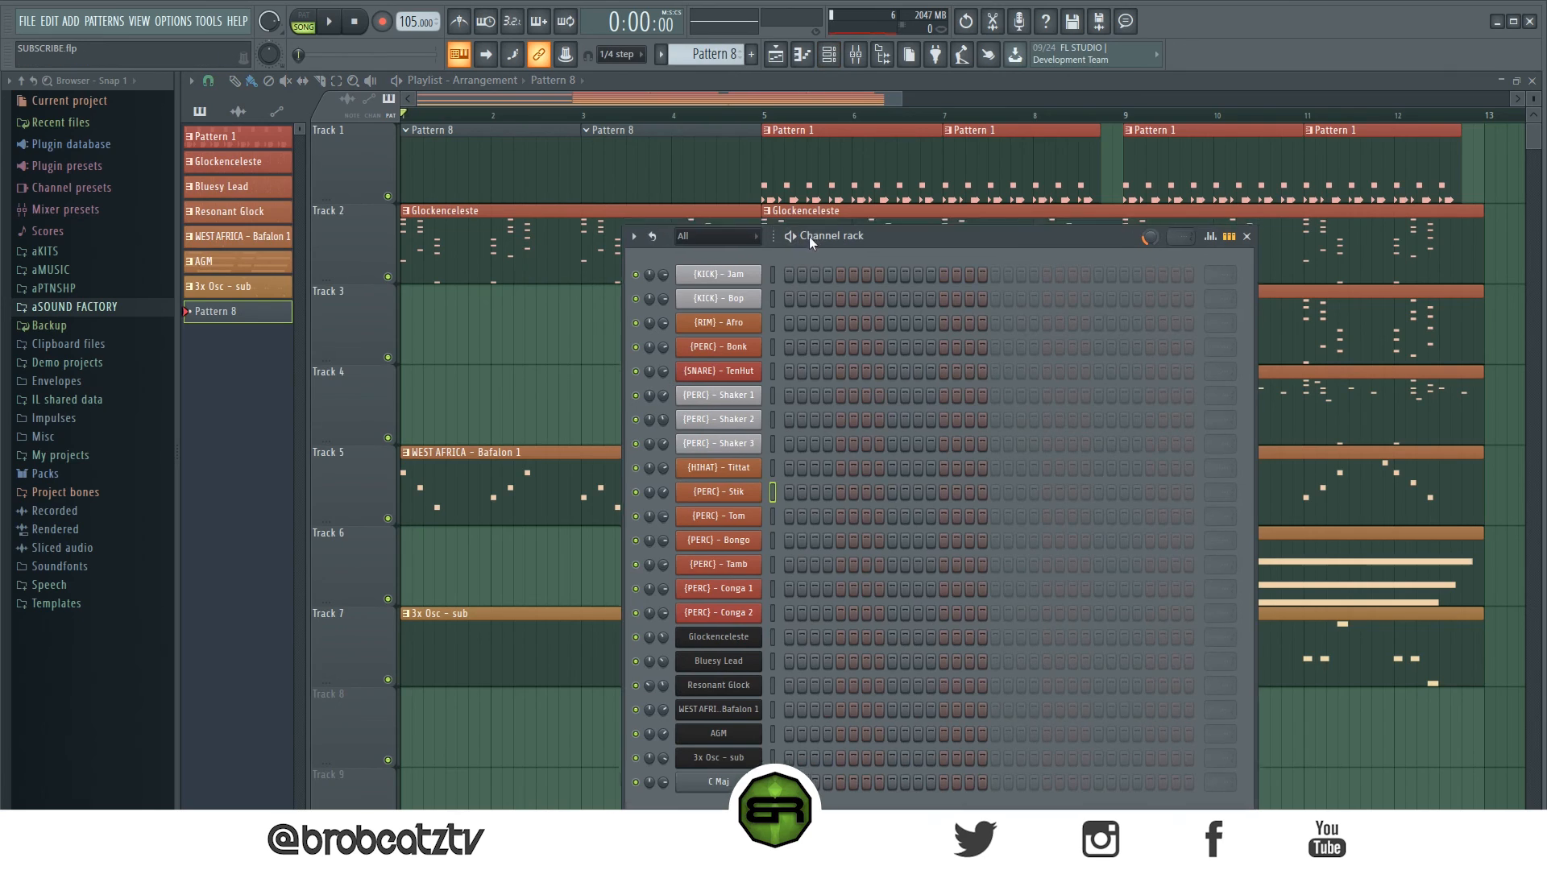
pyautogui.moveTo(814, 231); pyautogui.dragTo(664, 220)
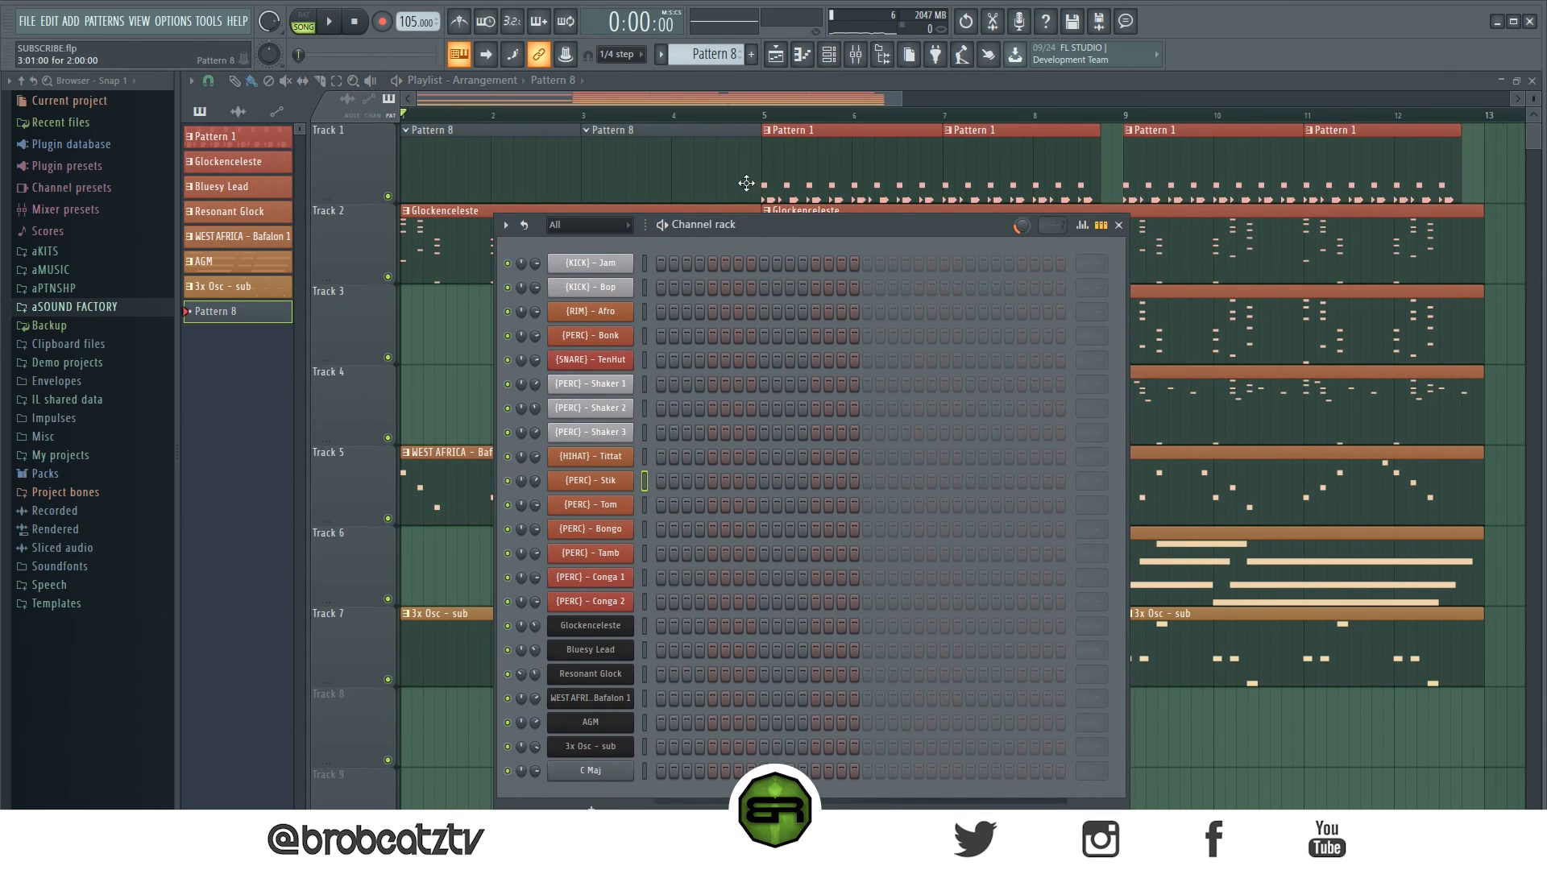
pyautogui.moveTo(766, 235); pyautogui.dragTo(713, 170)
# - In Pattern 8, program the Jam kick on steps 1 and 17, and Afro rim and Bonk on steps 1, 4, 7, 13, 17, 20, 23 and 29
pyautogui.click(622, 208)
pyautogui.click(830, 208)
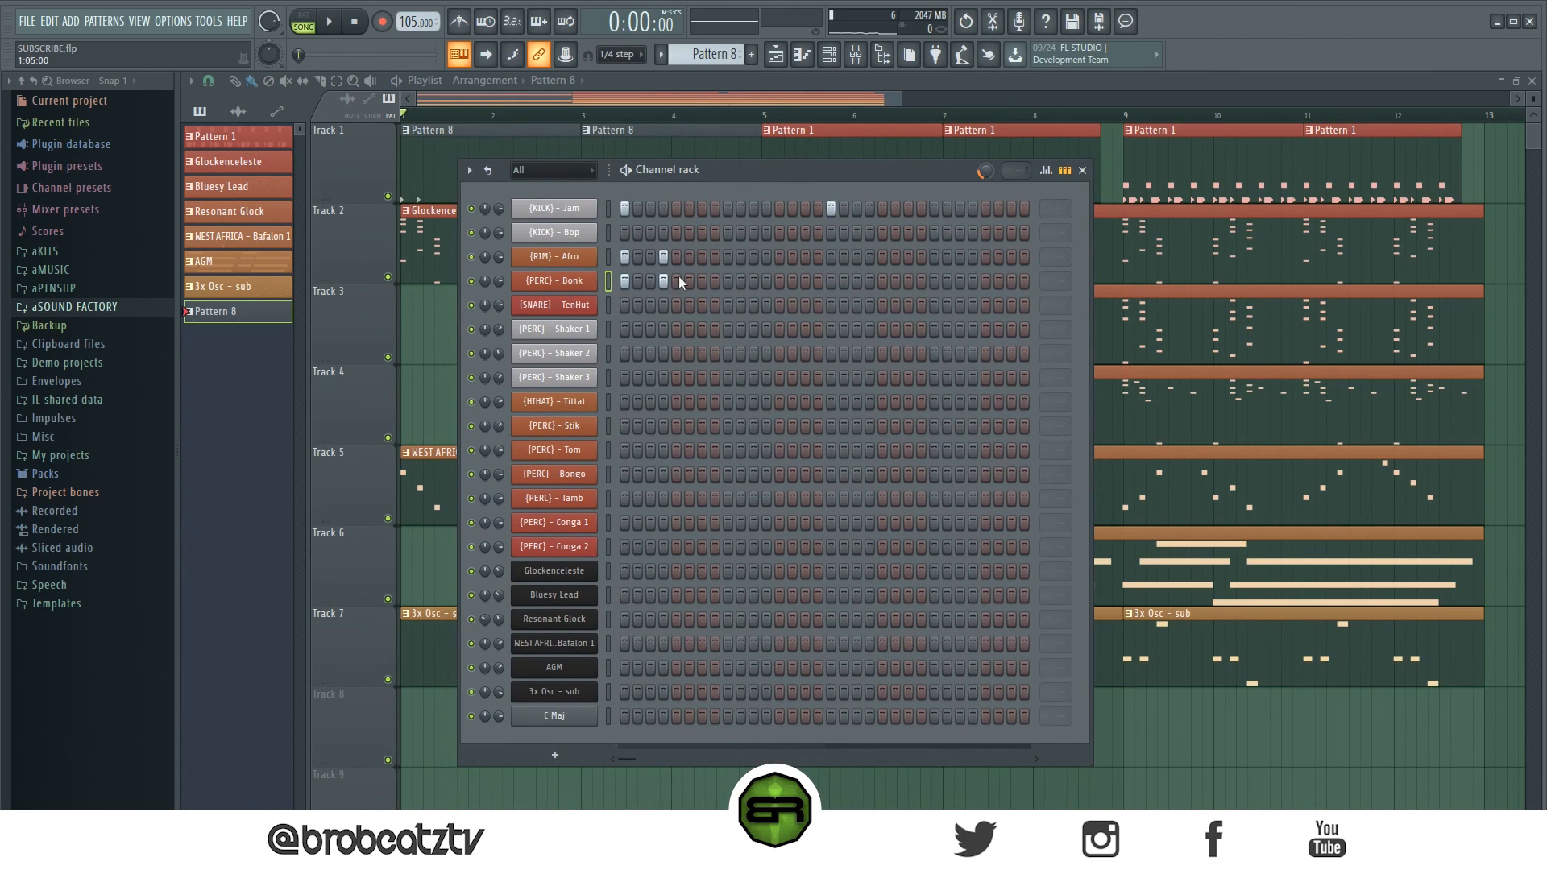
pyautogui.click(985, 281)
# - Program the TenHut snare on steps 4, 13, 20 and 29, and Shaker 3 on steps 1, 9, 17 and 25
pyautogui.click(985, 305)
pyautogui.click(870, 305)
pyautogui.click(779, 305)
pyautogui.click(624, 377)
pyautogui.click(727, 377)
pyautogui.click(830, 377)
pyautogui.click(934, 377)
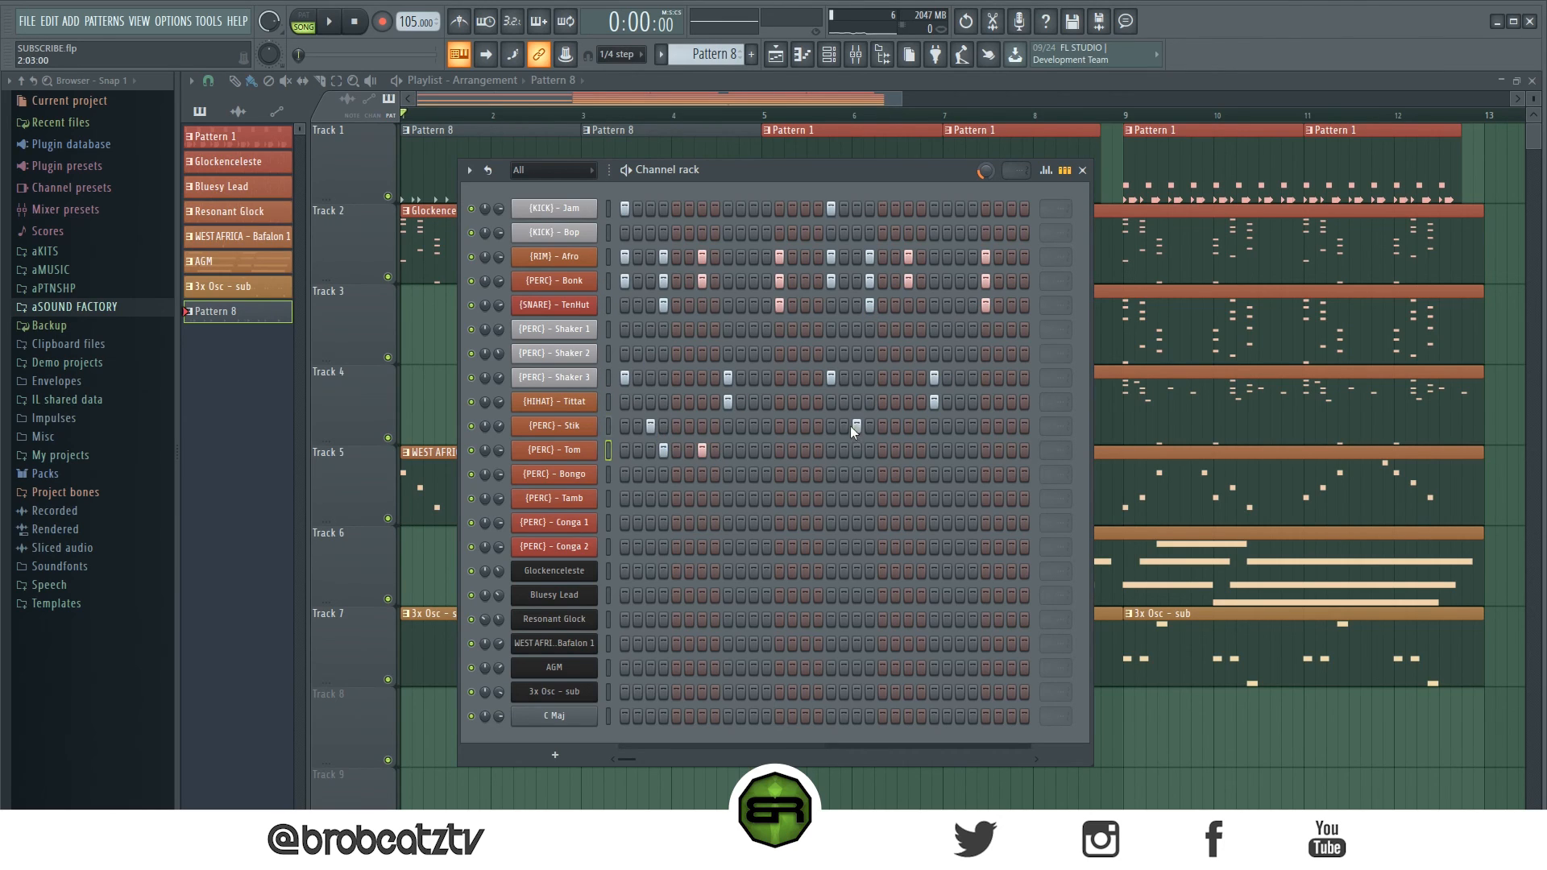
# - Hide the channel rack and play the whole arrangement from the start through bar 12
pyautogui.moveTo(660, 177); pyautogui.dragTo(885, 266)
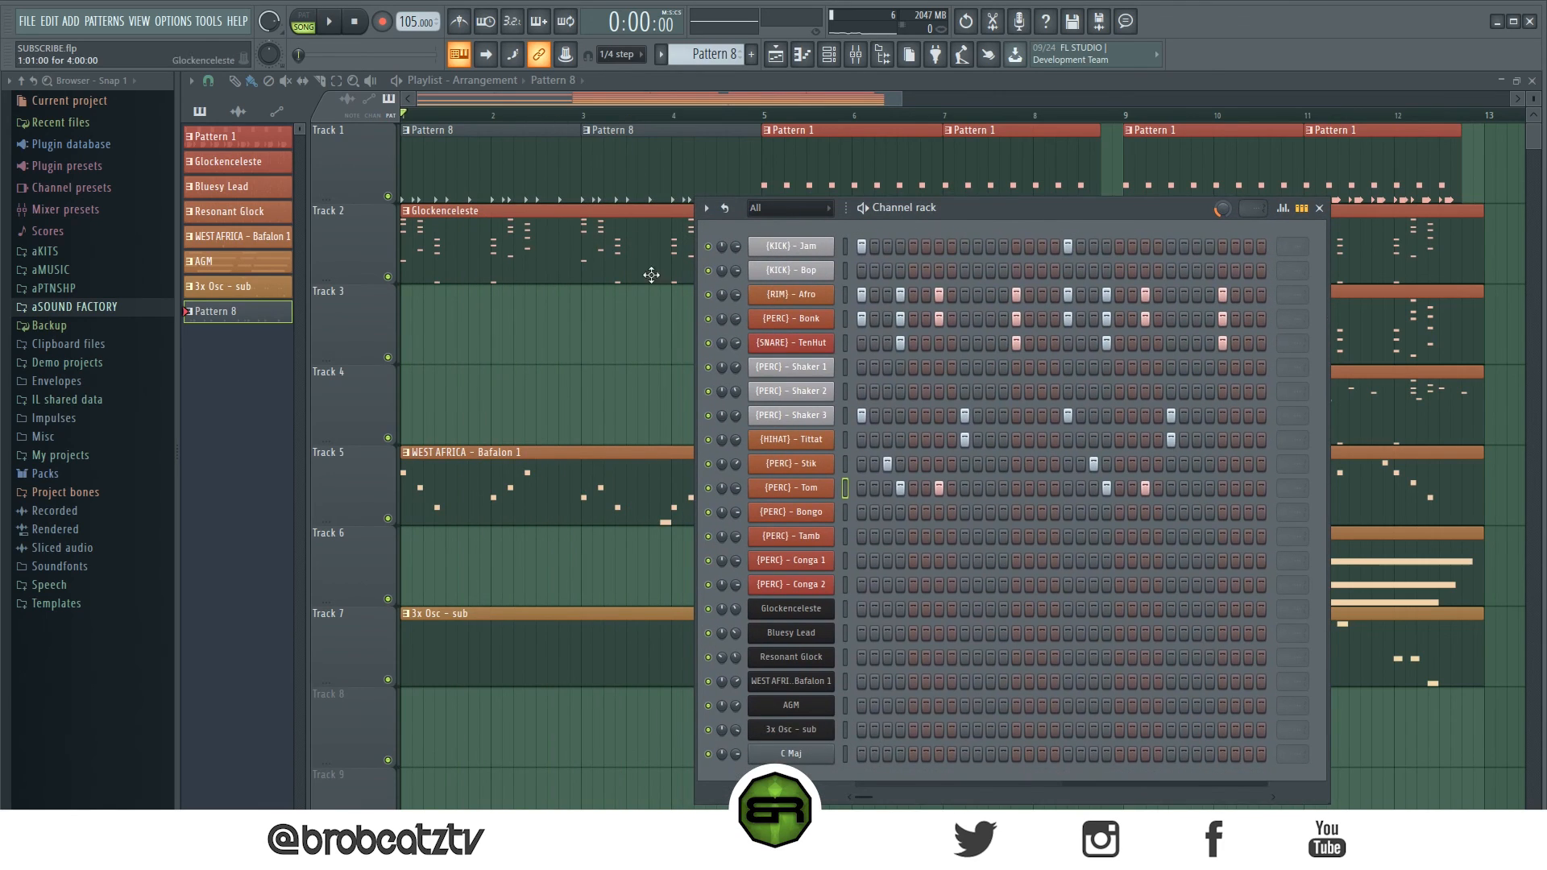
pyautogui.press('F6')
pyautogui.moveTo(1500, 125); pyautogui.dragTo(1089, 197)
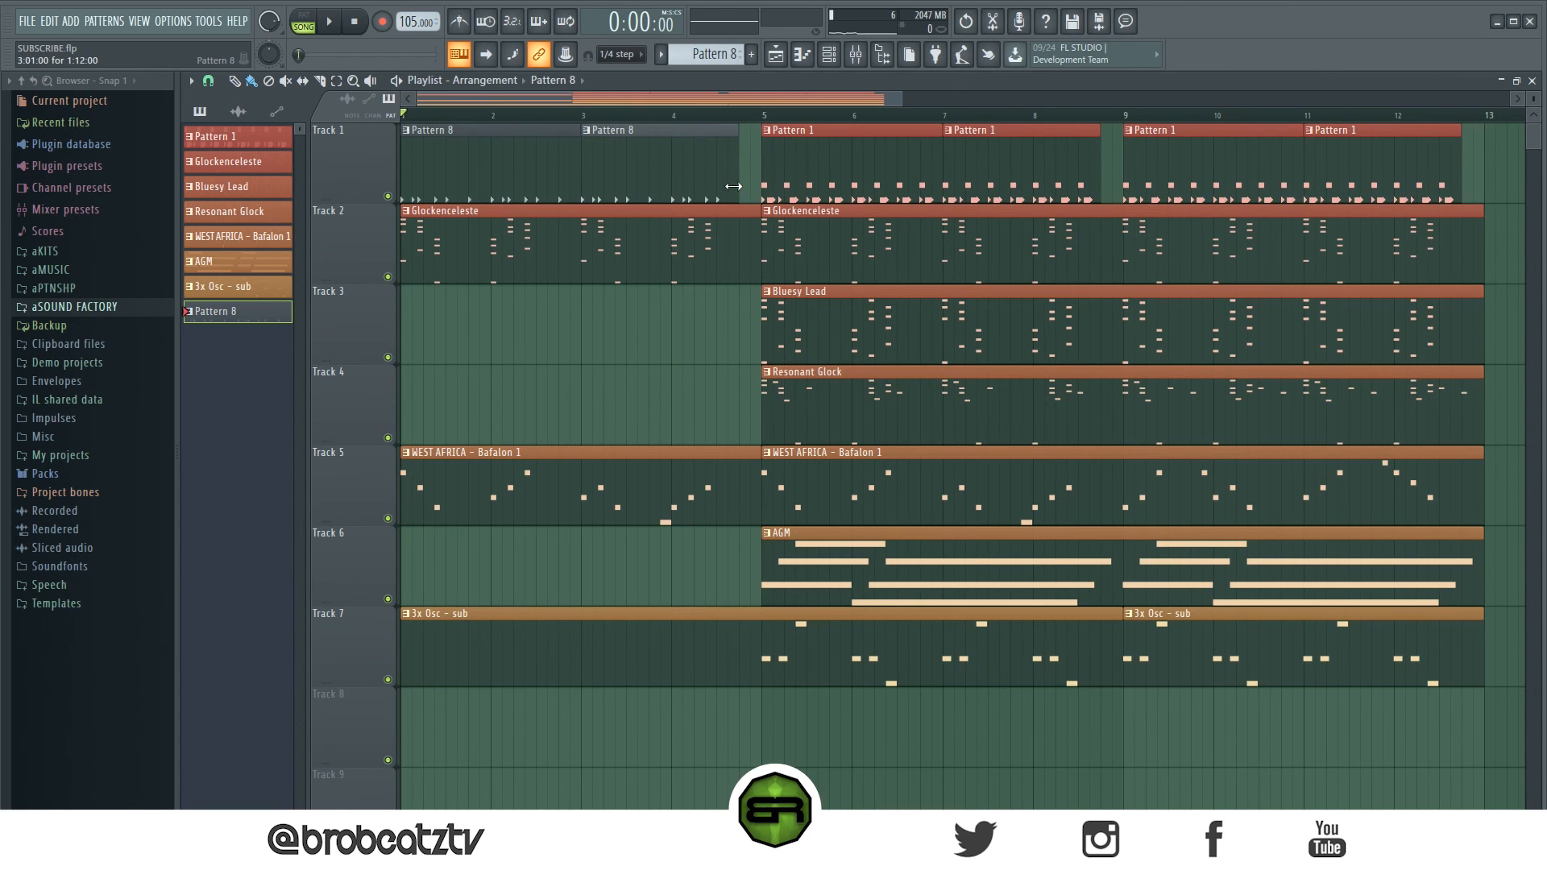
pyautogui.scroll(-3, 708, 127)
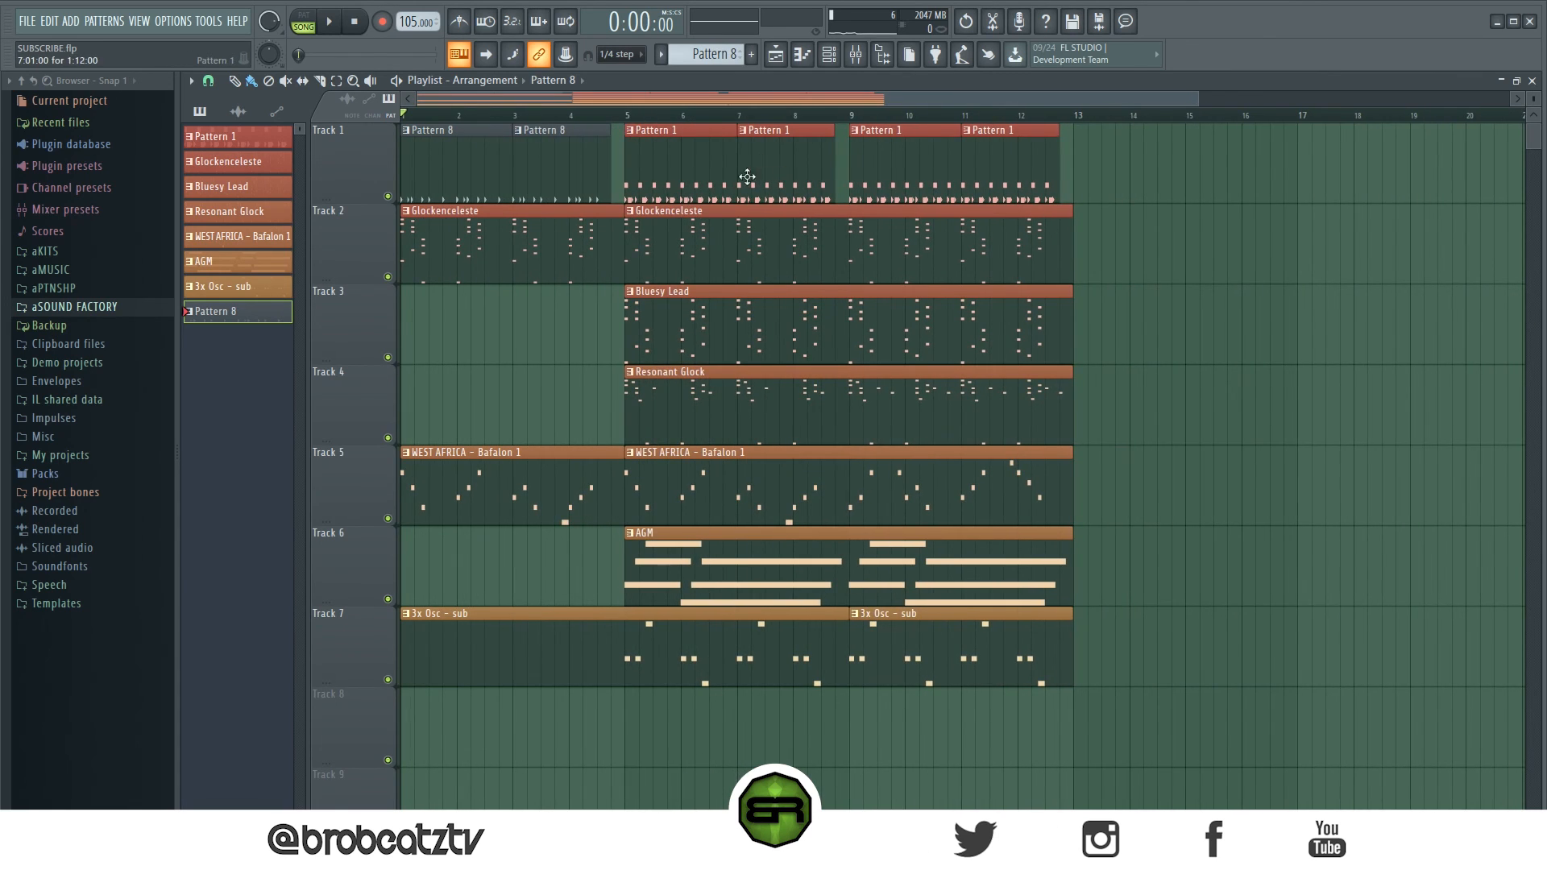
pyautogui.scroll(2, 859, 98)
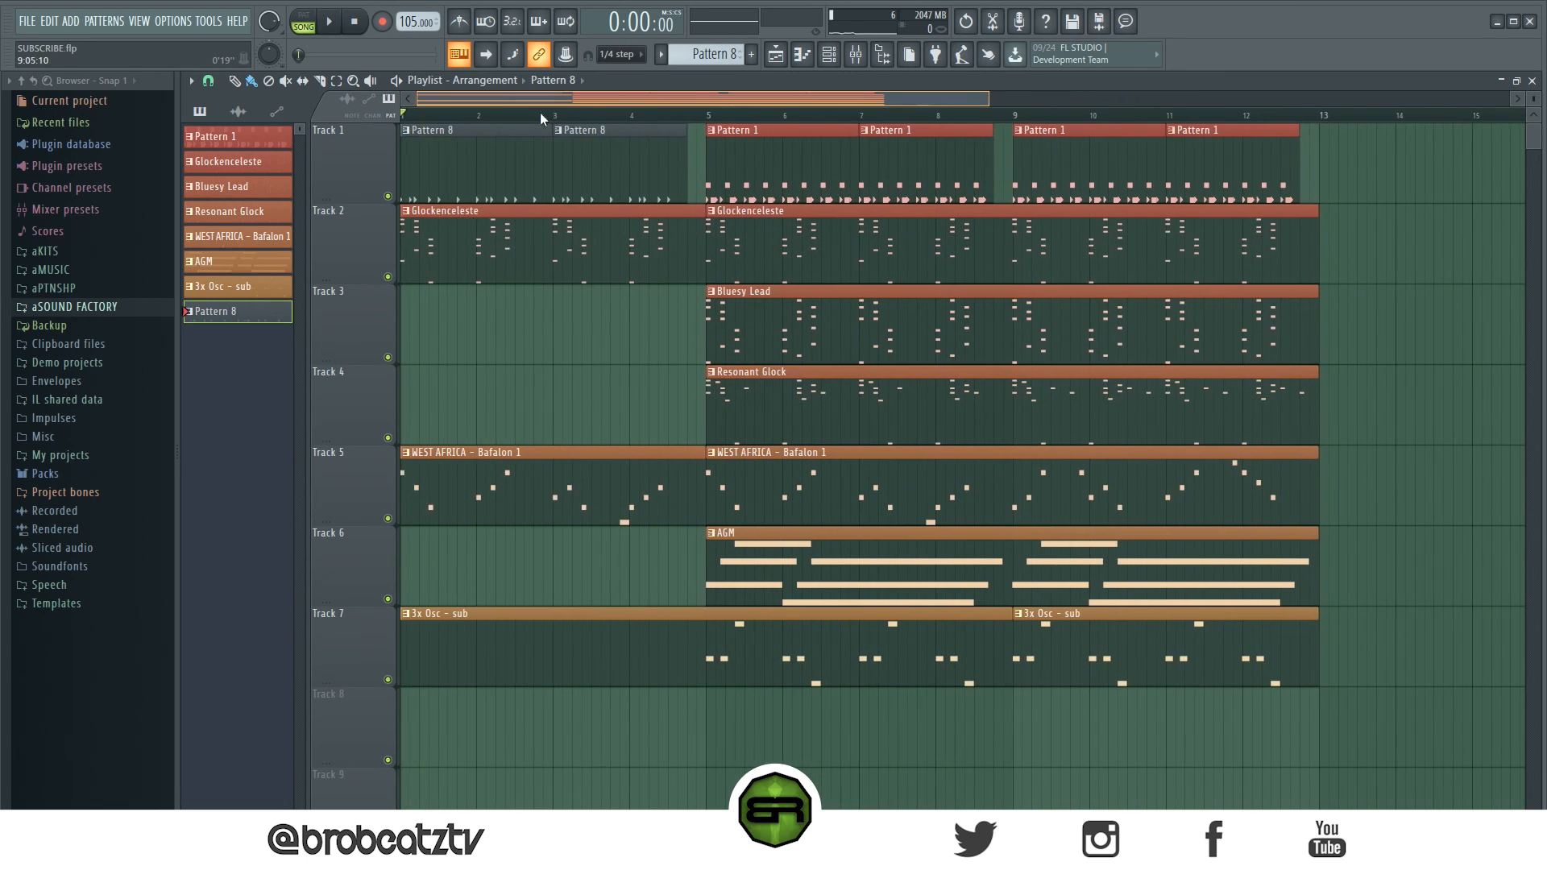
pyautogui.press('space')
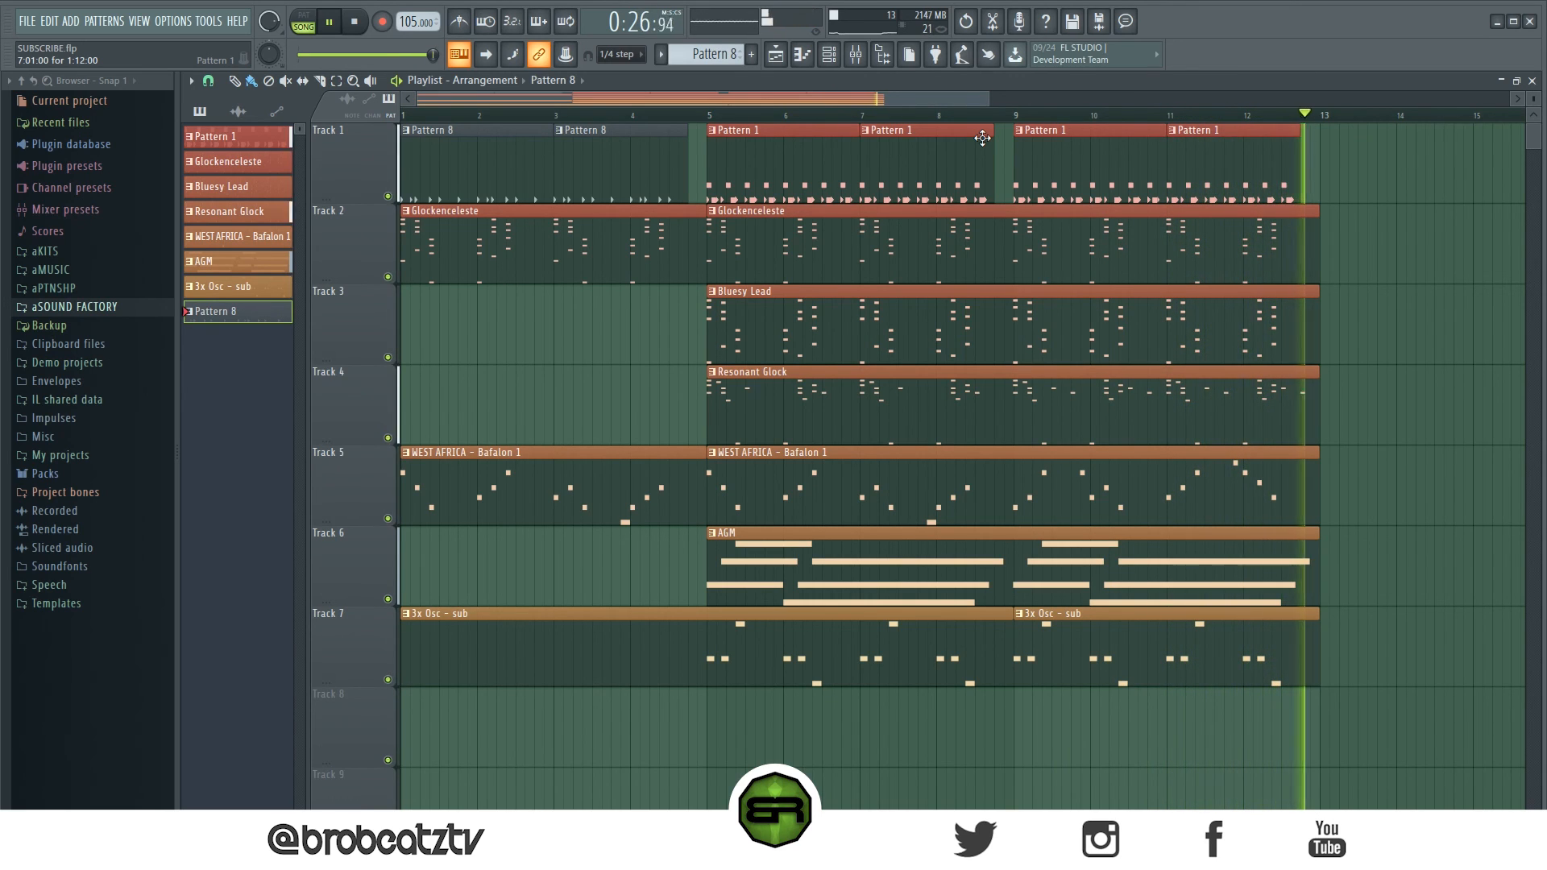
pyautogui.press('space')
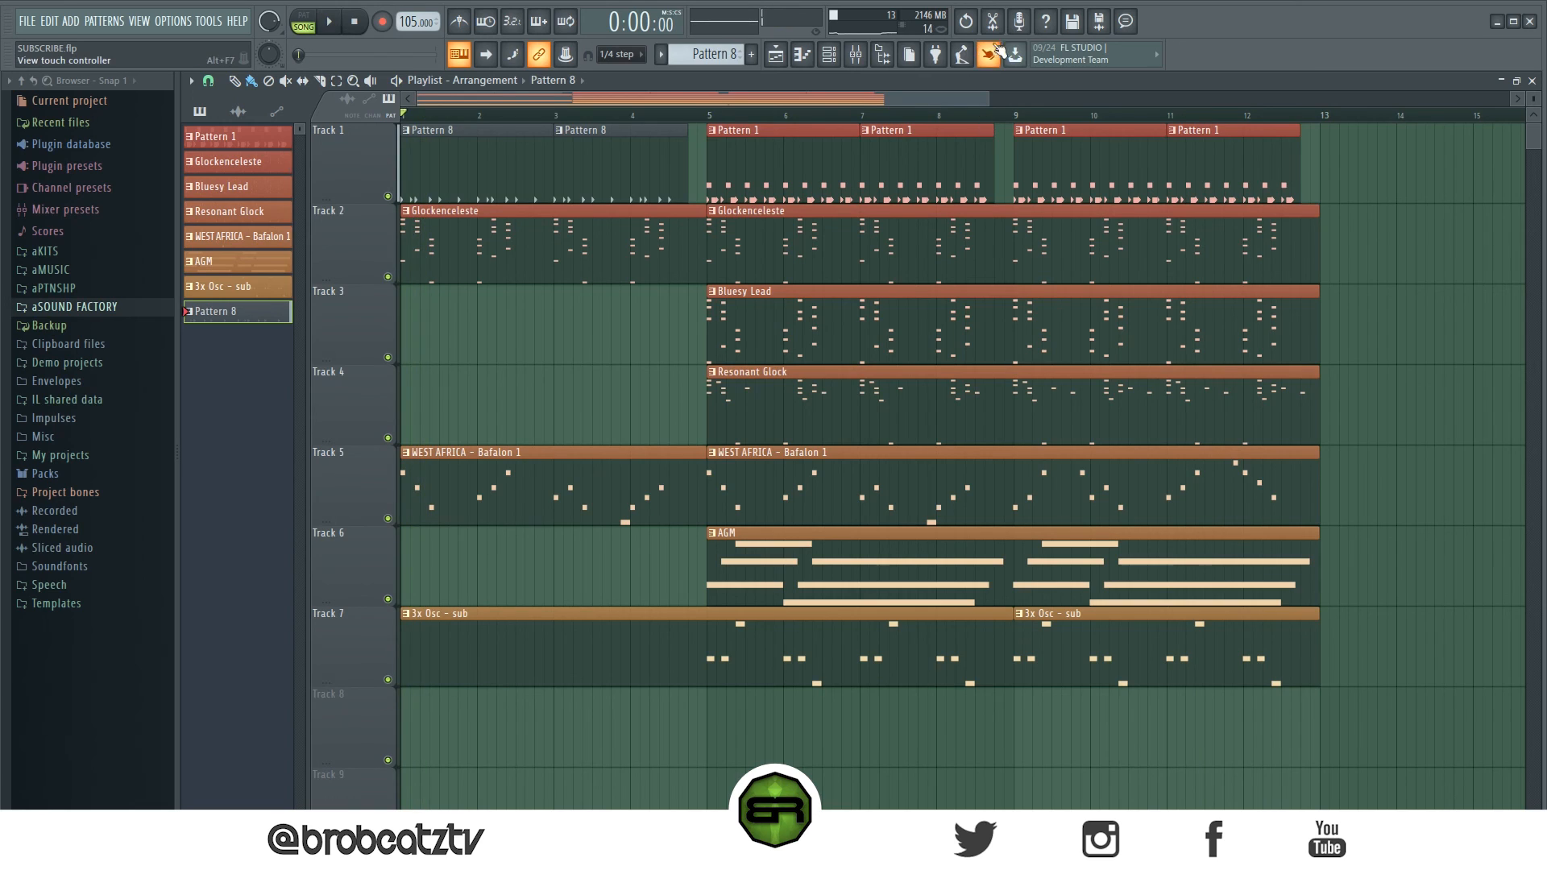
# - Delete the Bluesy Lead, Resonant Glock and second Glockenceleste clips that start at bar 5
pyautogui.rightClick(893, 323)
pyautogui.rightClick(805, 403)
pyautogui.rightClick(793, 250)
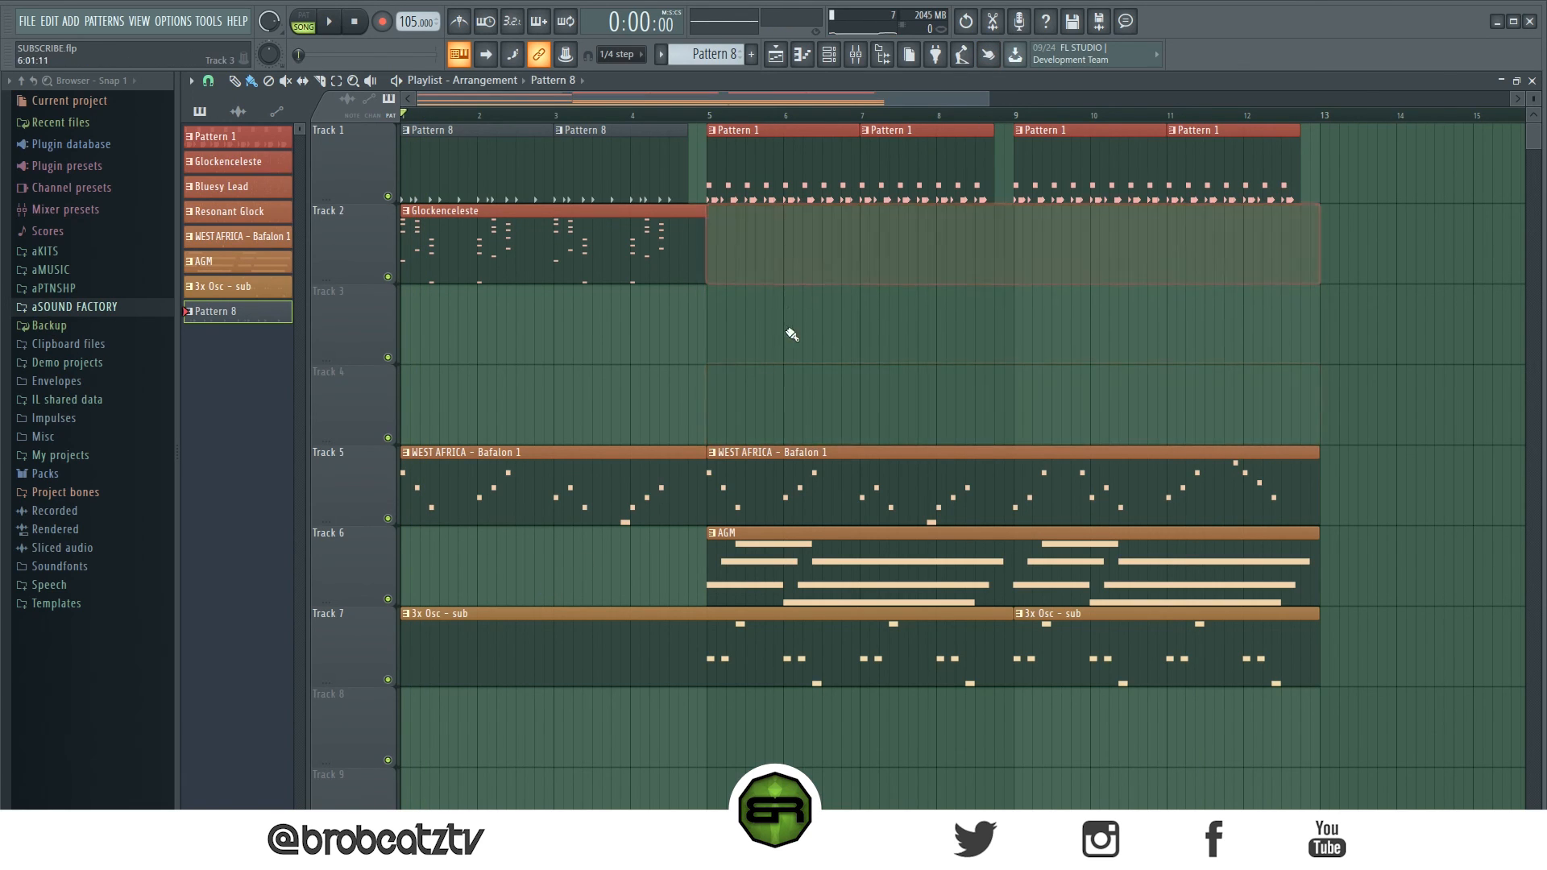